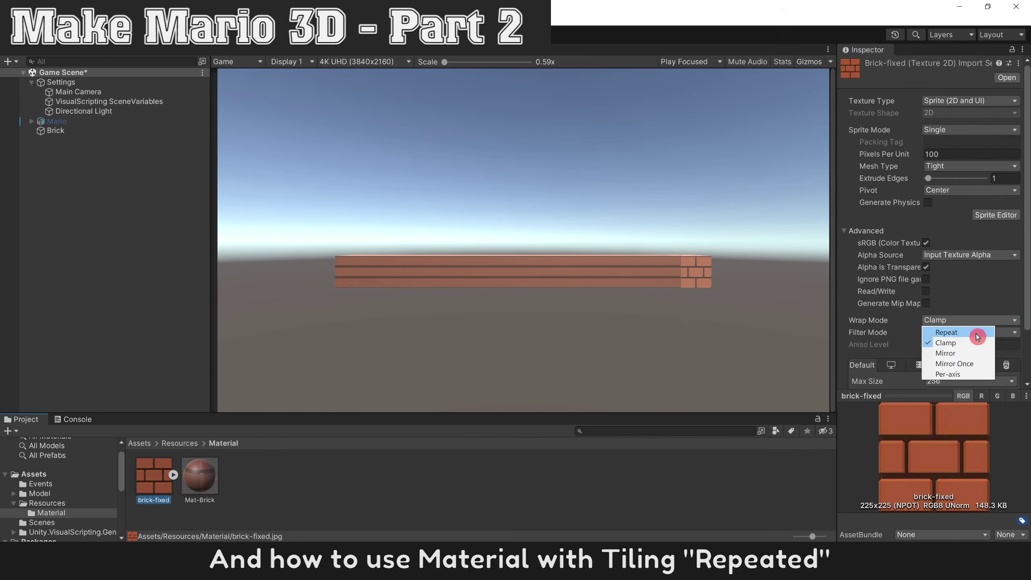
# - Set the brick-fixed texture's wrap mode to Repeat and apply the import settings
pyautogui.click(934, 330)
pyautogui.scroll(-2, 991, 317)
pyautogui.click(1005, 377)
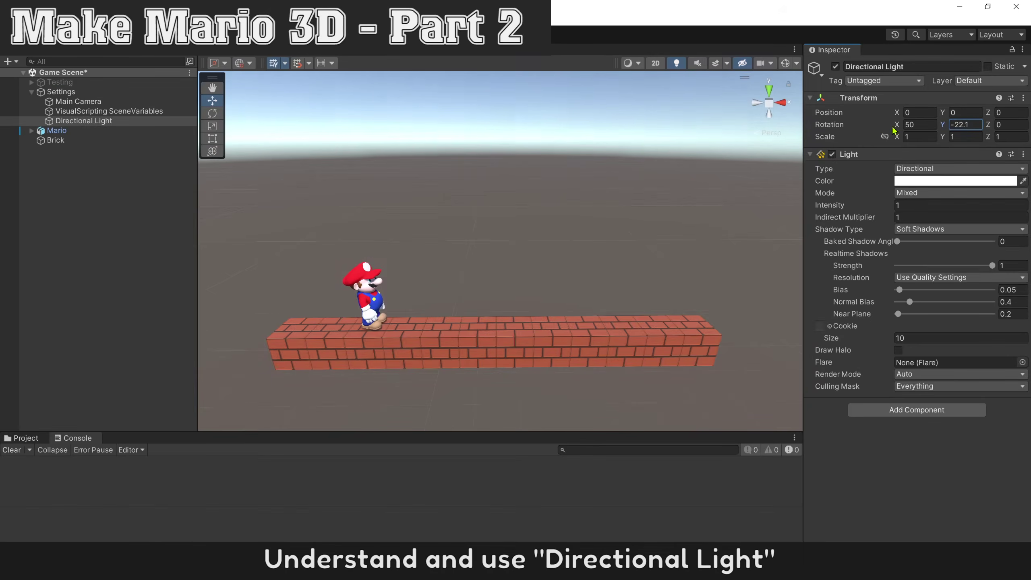
# - Adjust the Directional Light's rotation about its Y axis
pyautogui.moveTo(773, 144); pyautogui.dragTo(122, 246)
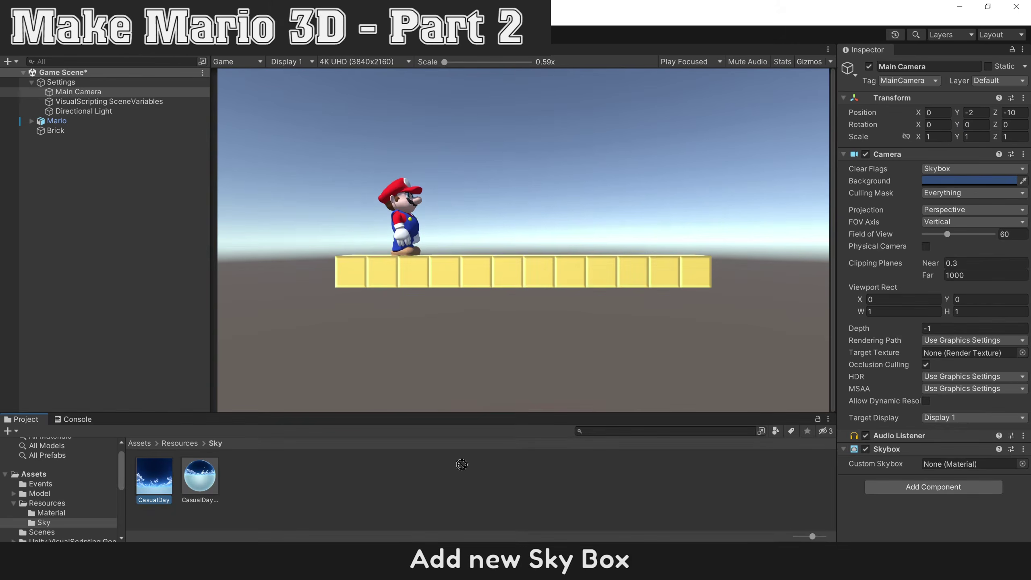
# - Assign the CasualDay sky asset as the Main Camera's custom skybox
pyautogui.moveTo(154, 476); pyautogui.dragTo(940, 467)
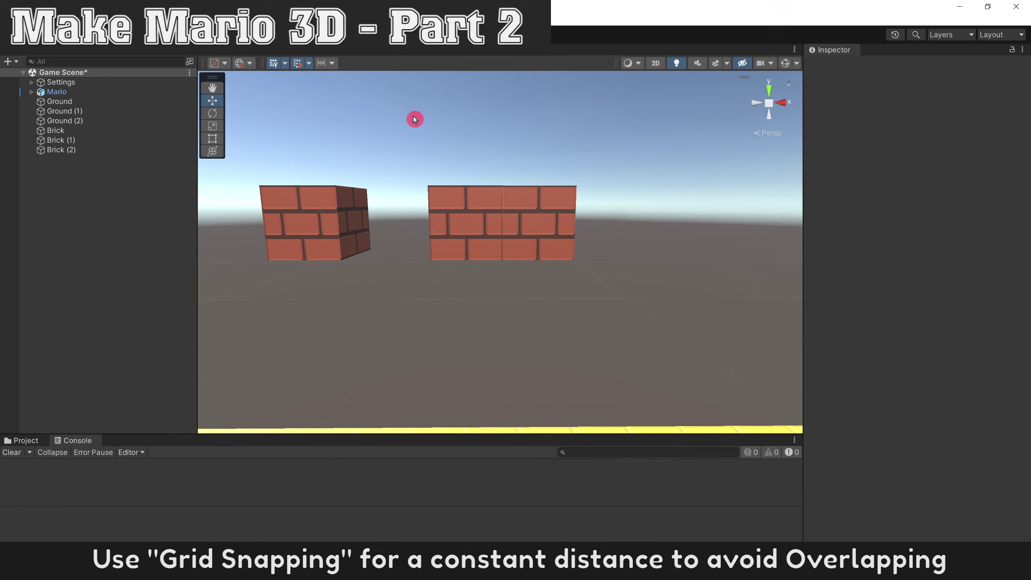
# - Move Brick (2) and the middle brick along the X axis with grid snapping to space them without overlapping
pyautogui.click(511, 235)
pyautogui.moveTo(575, 223); pyautogui.dragTo(613, 226)
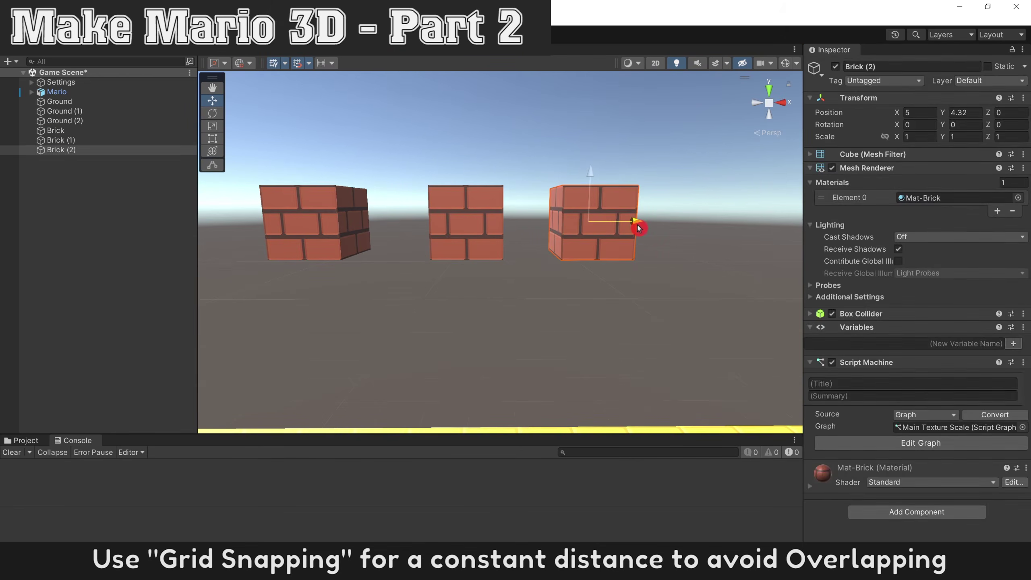
pyautogui.click(488, 228)
pyautogui.moveTo(512, 222); pyautogui.dragTo(548, 224)
pyautogui.click(549, 284)
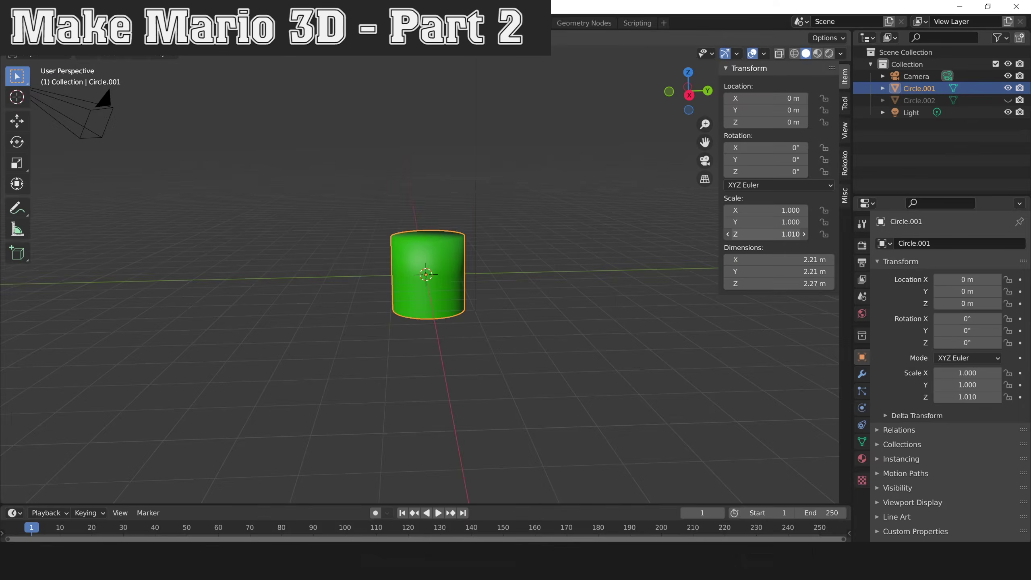
# - Switch to Blender and increase the Z scale of the green cylinder Circle.001 to stretch it
pyautogui.moveTo(765, 235)
pyautogui.mouseDown()
pyautogui.moveTo(847, 235)
pyautogui.moveTo(777, 234)
pyautogui.mouseUp()
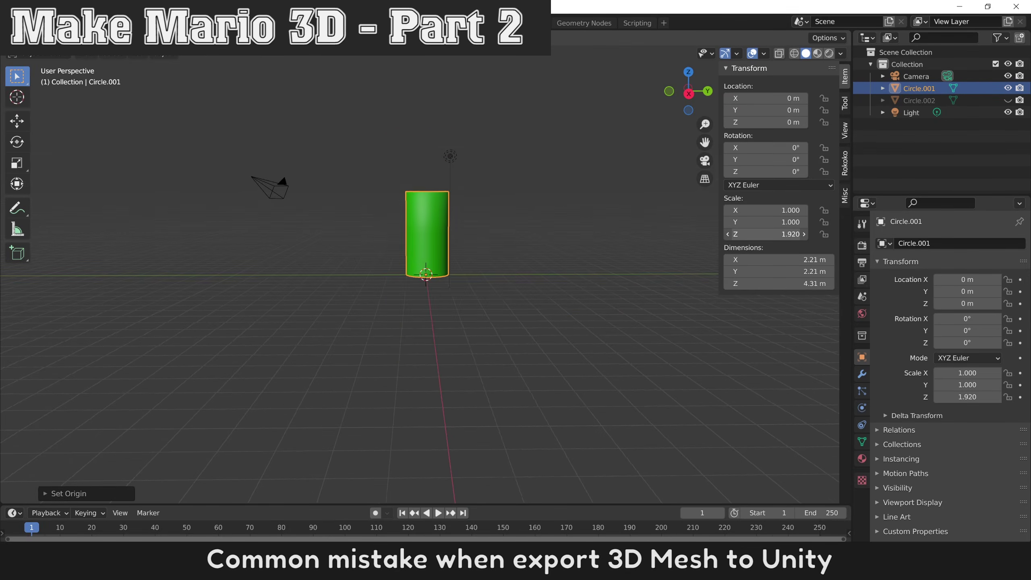
pyautogui.moveTo(768, 234); pyautogui.dragTo(796, 235)
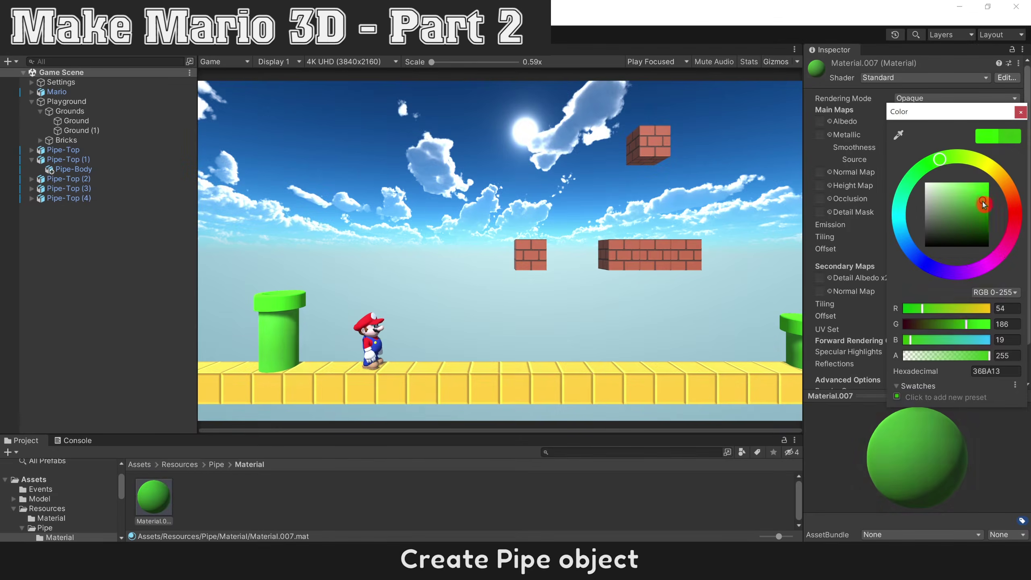
# - Switch to Unity and darken the green albedo color of the pipe material Material.007
pyautogui.moveTo(979, 203); pyautogui.dragTo(979, 220)
# - Reposition the bg10 grass sprite beside the yellow ground blocks in the scene
pyautogui.moveTo(379, 254); pyautogui.dragTo(209, 501)
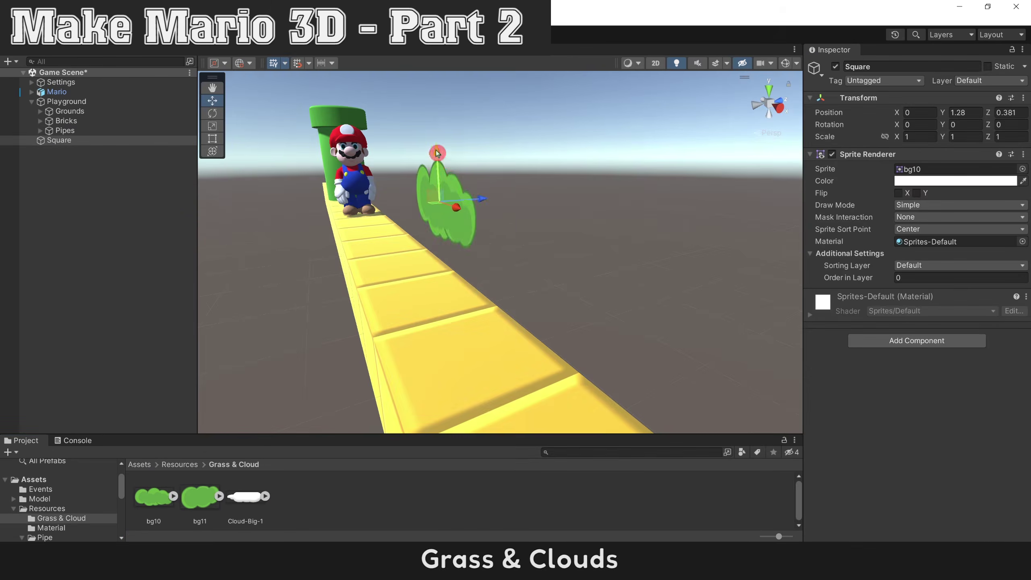
pyautogui.moveTo(483, 183); pyautogui.dragTo(498, 251)
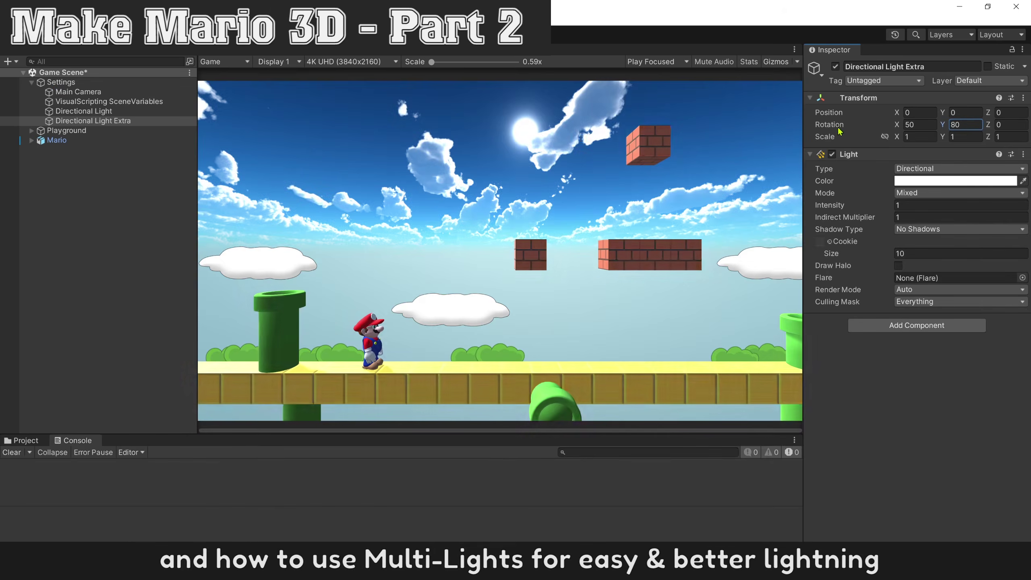
# - Adjust the Y rotation of Directional Light Extra to light the level from another angle
pyautogui.moveTo(839, 132); pyautogui.dragTo(681, 148)
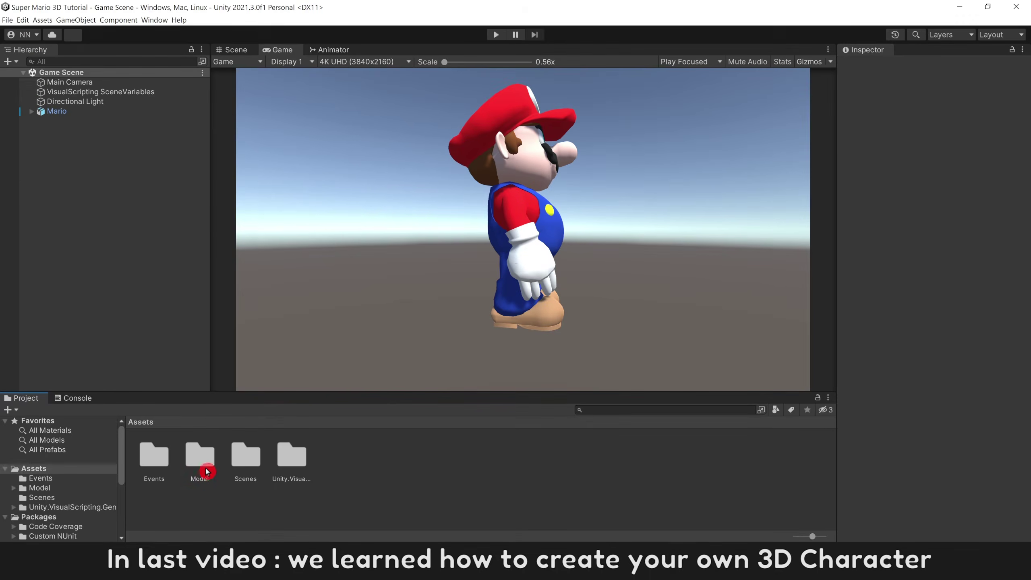
# - Examine the animation files in the Model/Mario folder and the Mario object's Animator setup
pyautogui.doubleClick(201, 459)
pyautogui.doubleClick(154, 454)
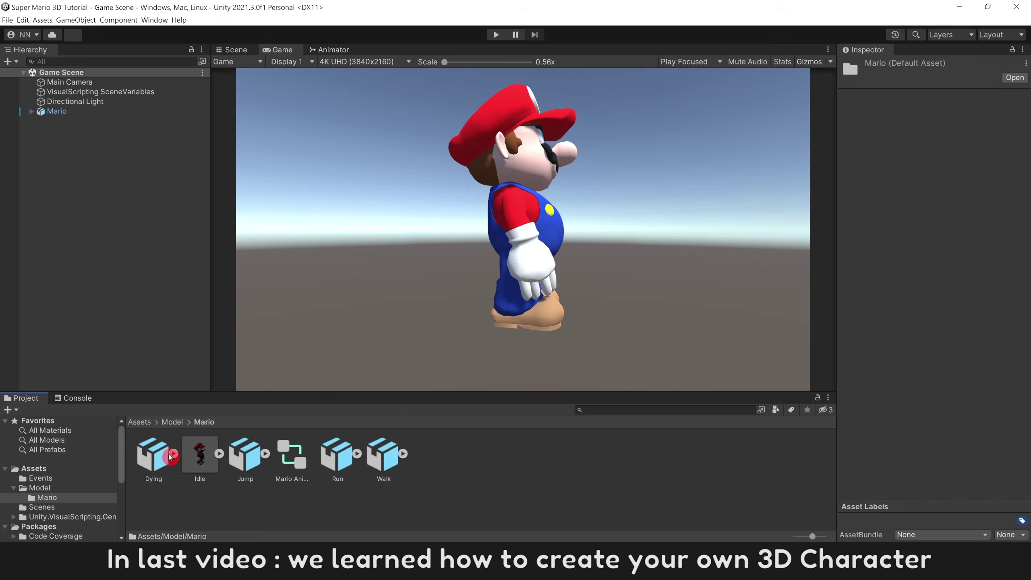
pyautogui.click(199, 454)
pyautogui.click(246, 455)
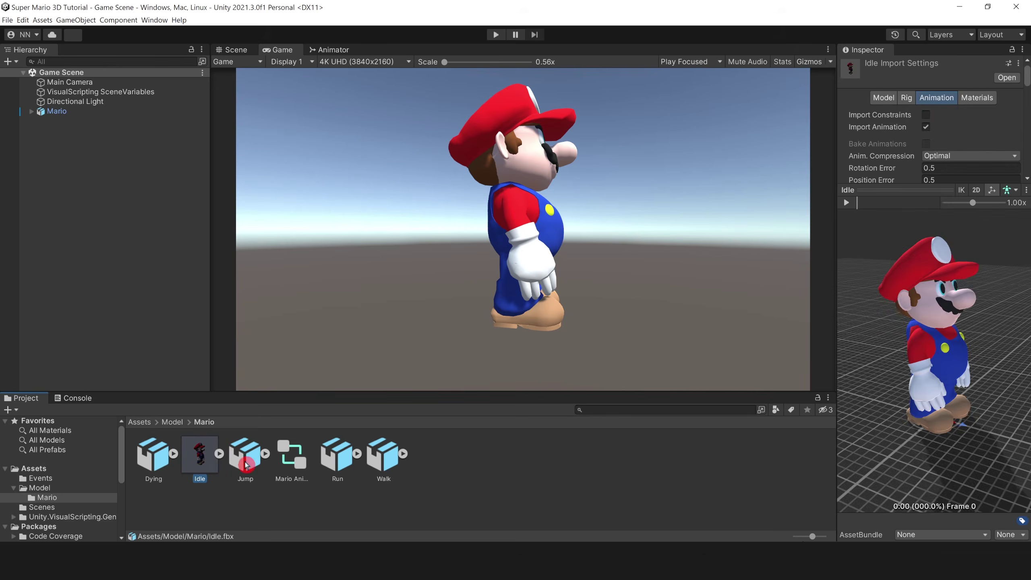
pyautogui.moveTo(282, 464); pyautogui.dragTo(139, 112)
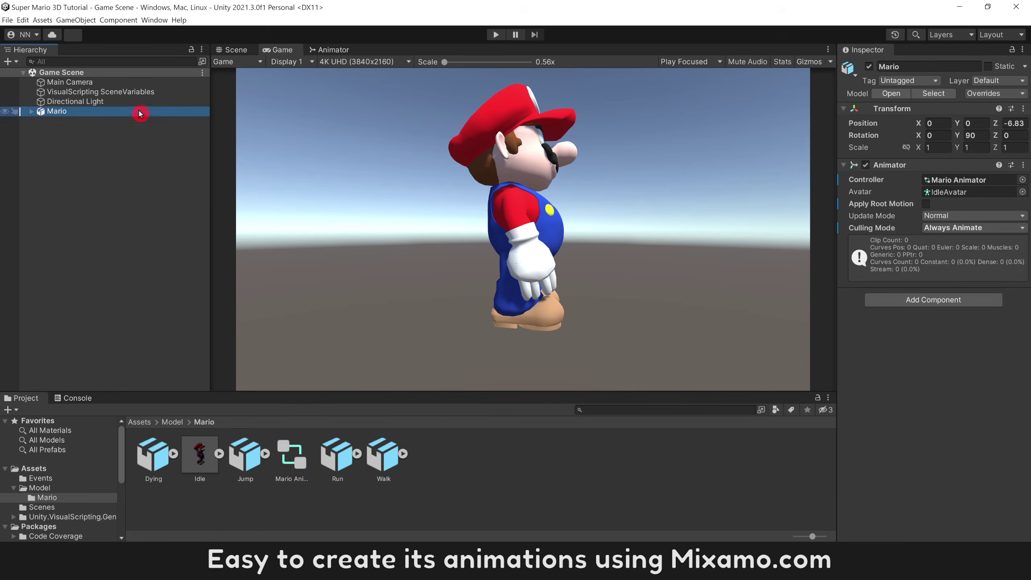
pyautogui.click(328, 49)
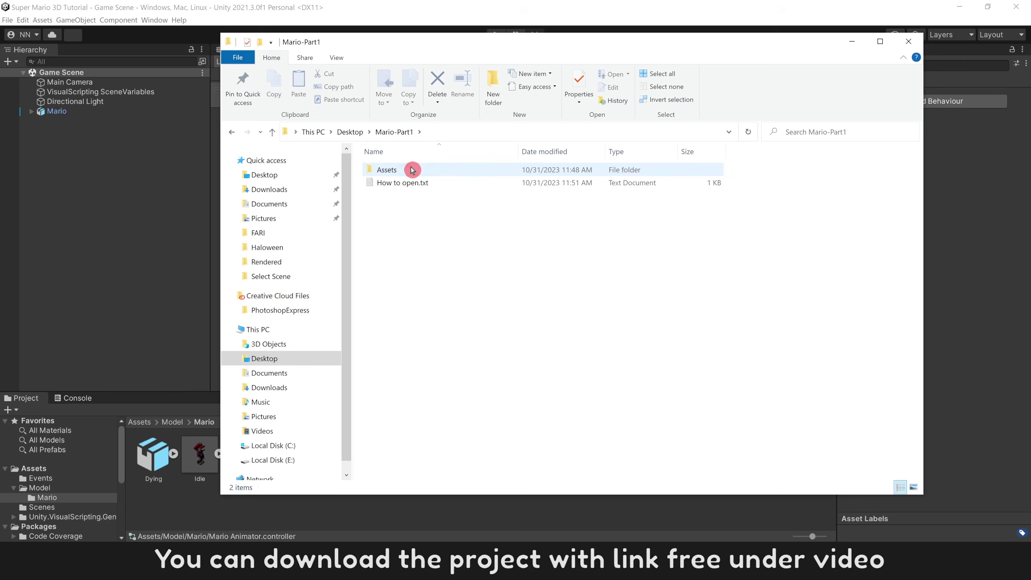
# - Switch to the Mario-Part1 folder in File Explorer, go into Assets/Scenes and view the opening options for Game Scene.unity
pyautogui.doubleClick(409, 168)
pyautogui.doubleClick(431, 196)
pyautogui.rightClick(446, 173)
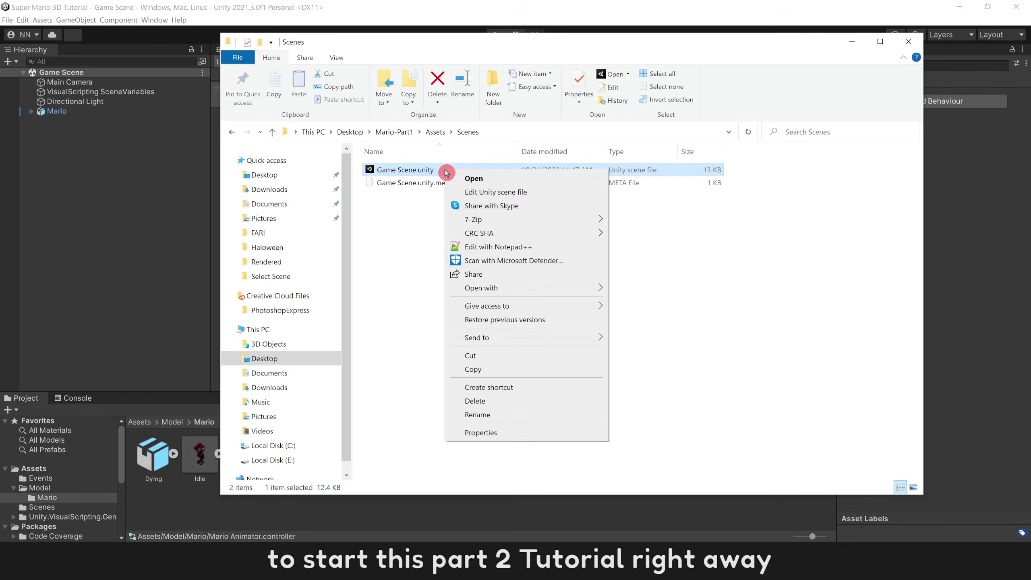
pyautogui.moveTo(524, 289)
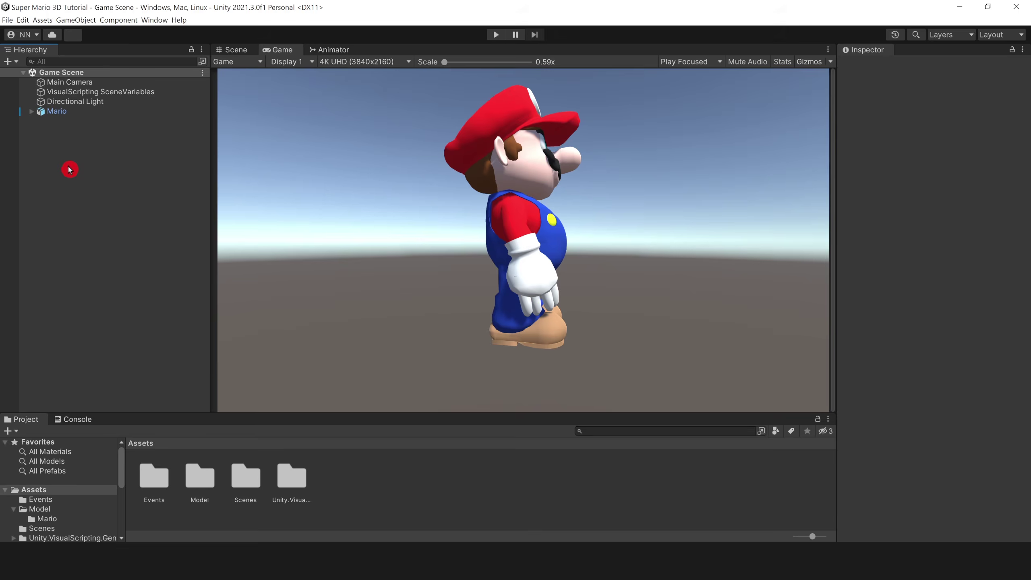
# - Group Main Camera, VisualScripting SceneVariables and Directional Light under a new empty parent named Settings, and save the scene
pyautogui.click(87, 103)
pyautogui.click(88, 142)
pyautogui.click(90, 103)
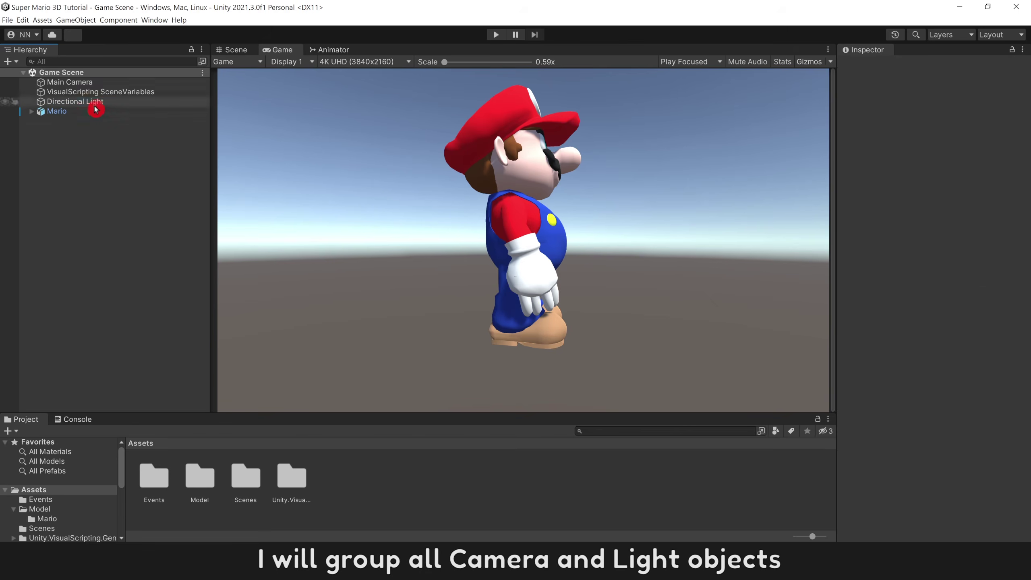
pyautogui.keyDown('shift'); pyautogui.click(90, 83); pyautogui.keyUp('shift')
pyautogui.rightClick(90, 83)
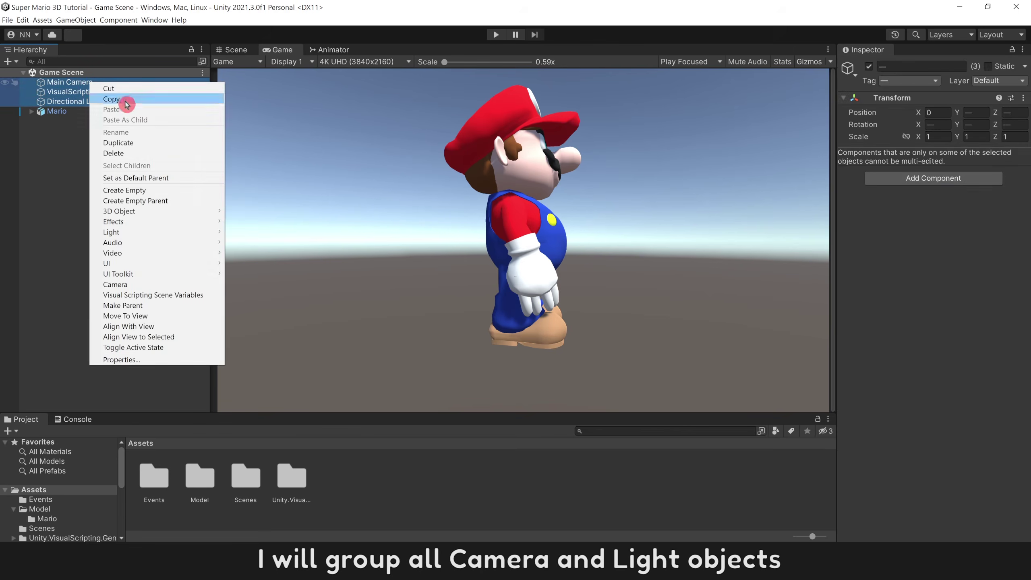
pyautogui.click(150, 201)
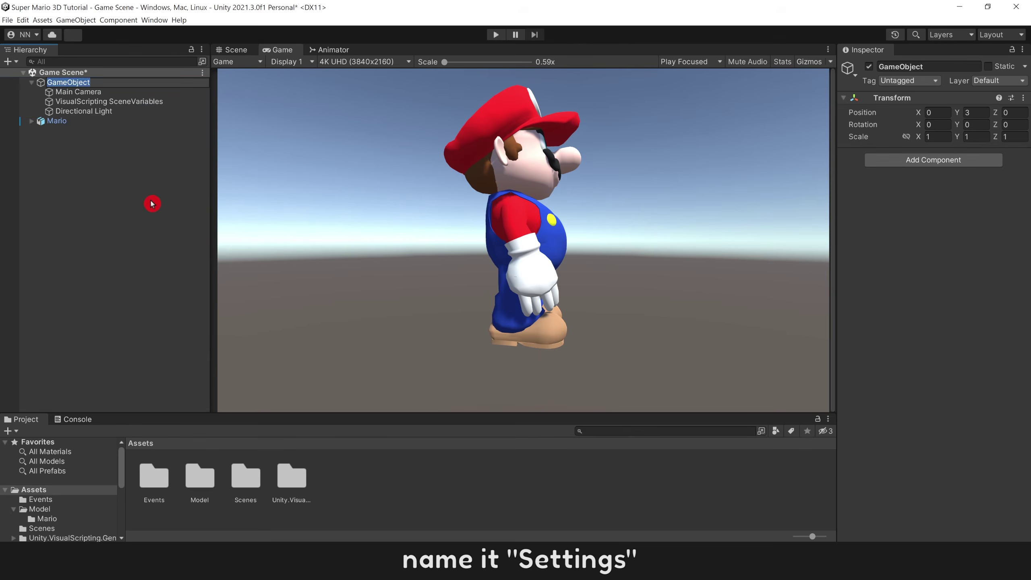
pyautogui.press('Return')
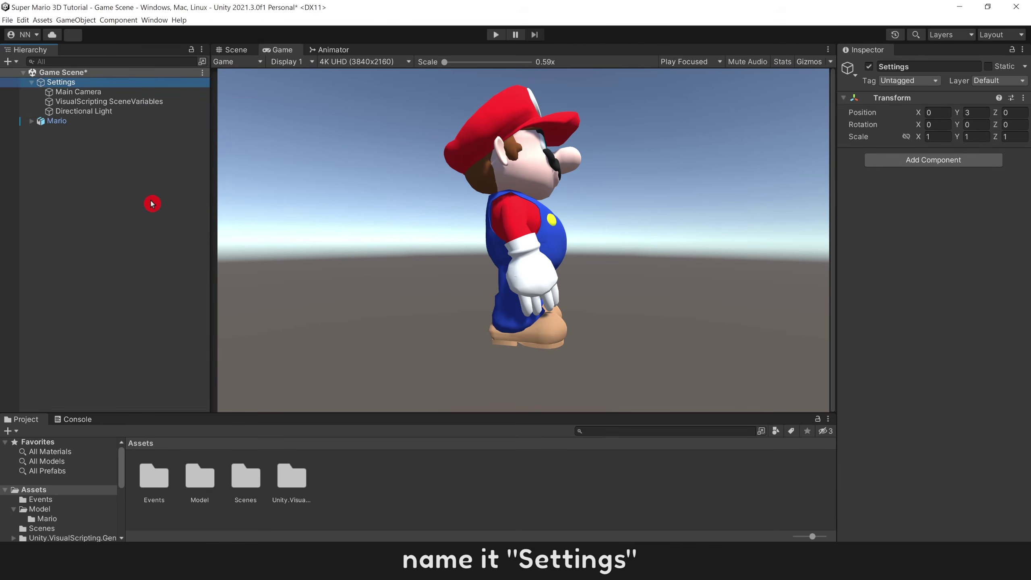
pyautogui.click(152, 203)
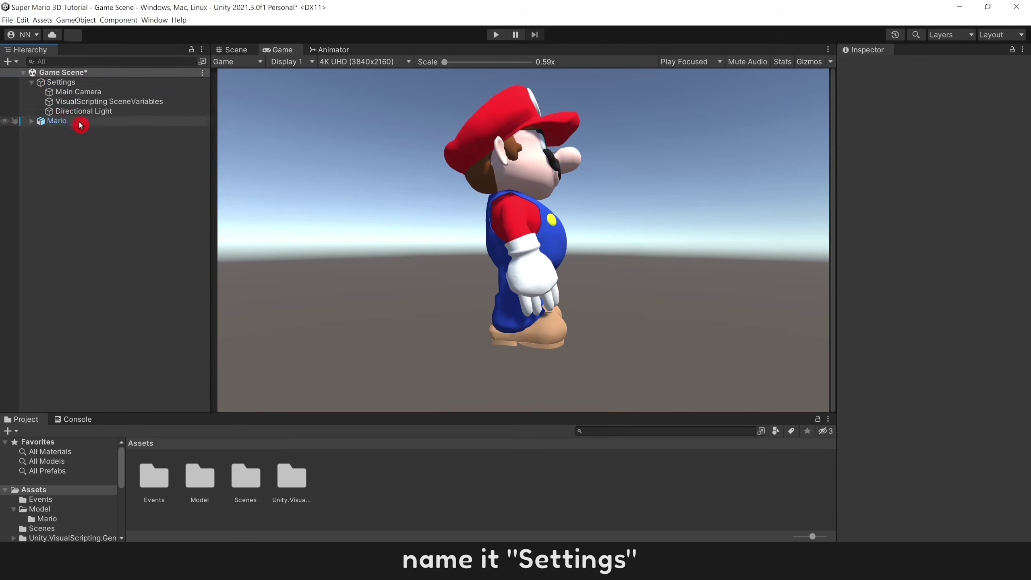
pyautogui.click(31, 84)
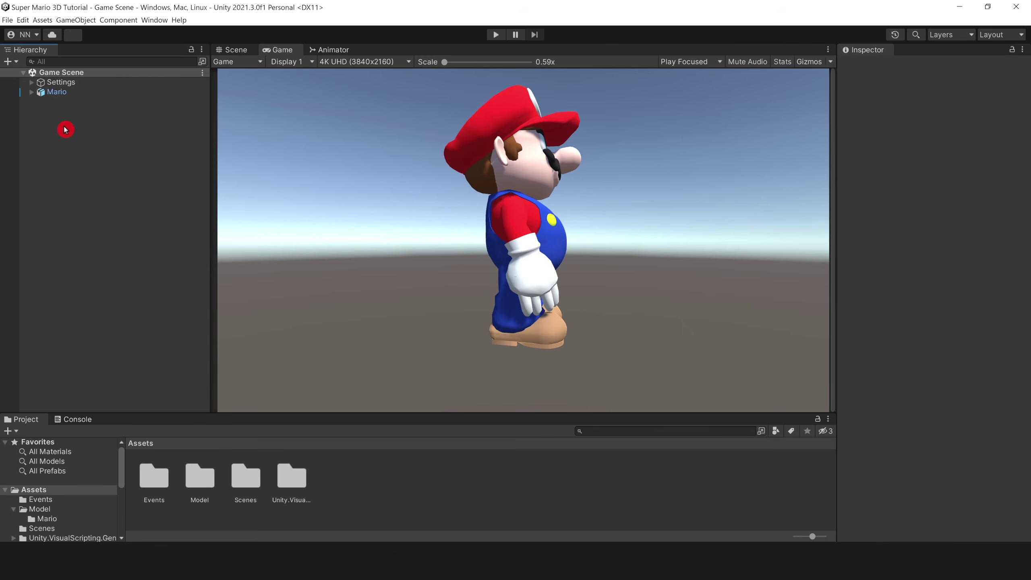
pyautogui.hotkey('ctrl', 's')
# - Disable the Mario object to hide it from the game view and save the scene
pyautogui.click(70, 95)
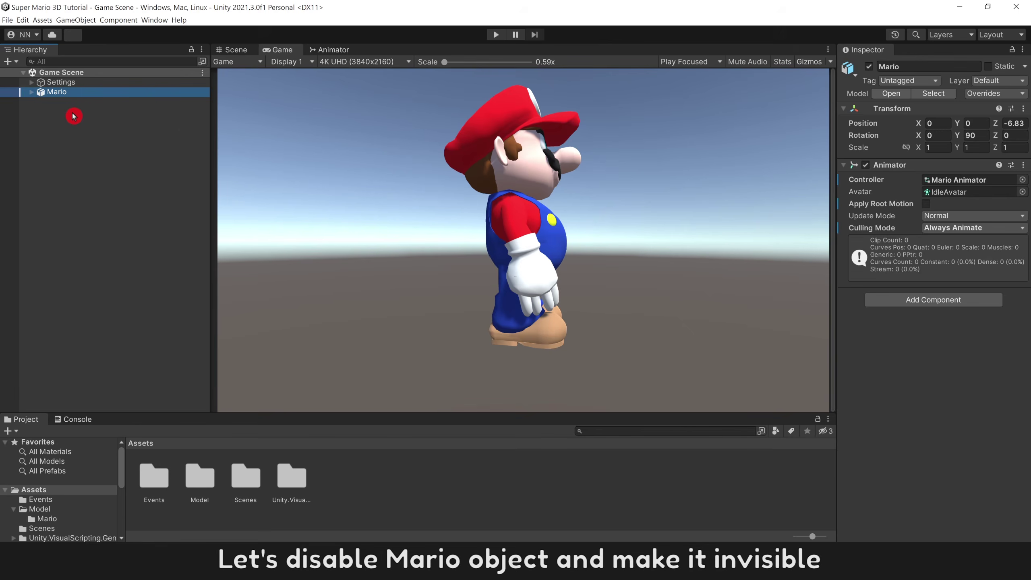
pyautogui.click(870, 66)
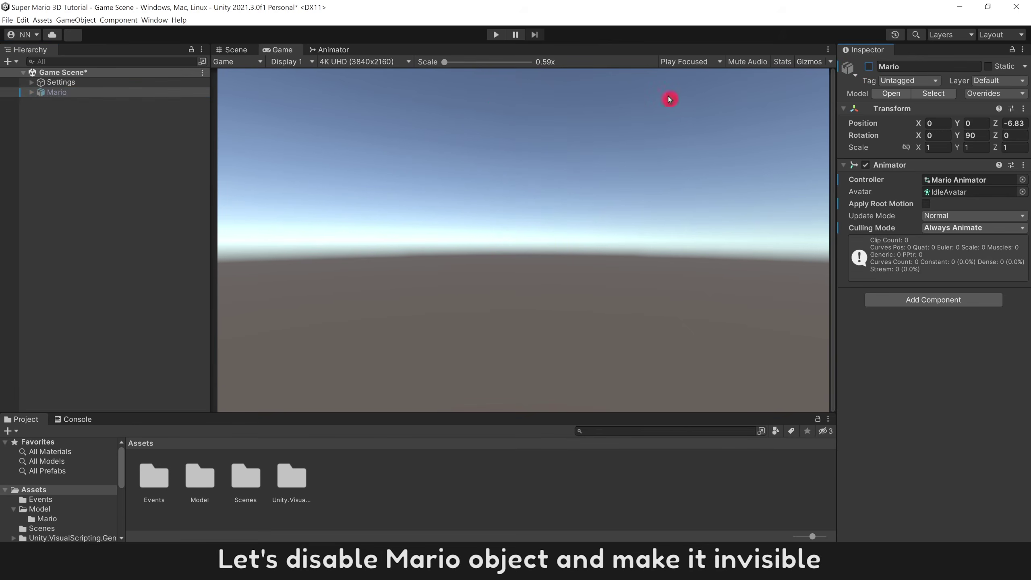
pyautogui.click(121, 164)
pyautogui.hotkey('ctrl', 's')
# - Create a 3D cube in the scene, name it Brick, and save the scene
pyautogui.rightClick(69, 152)
pyautogui.moveTo(134, 269)
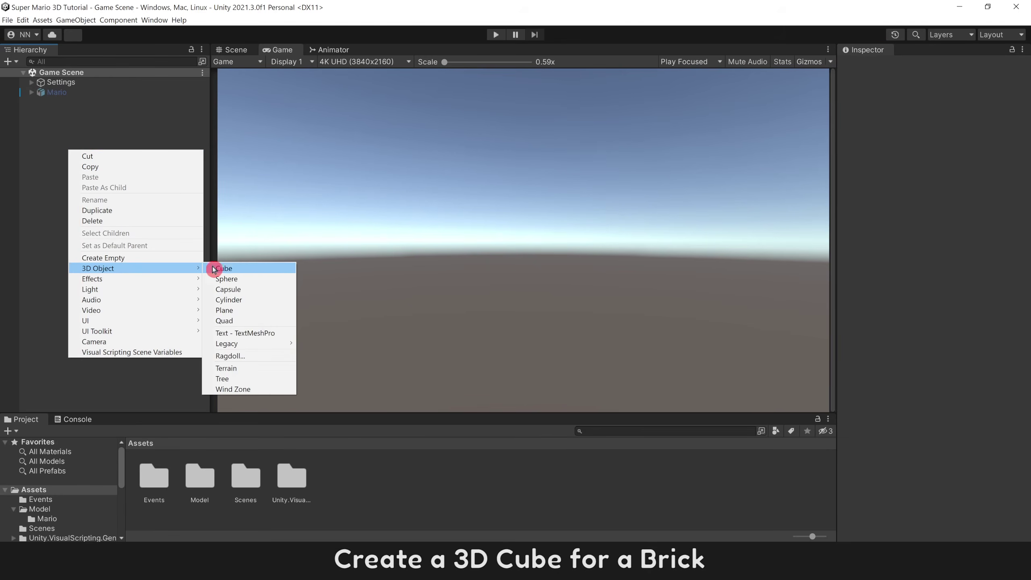
pyautogui.click(227, 270)
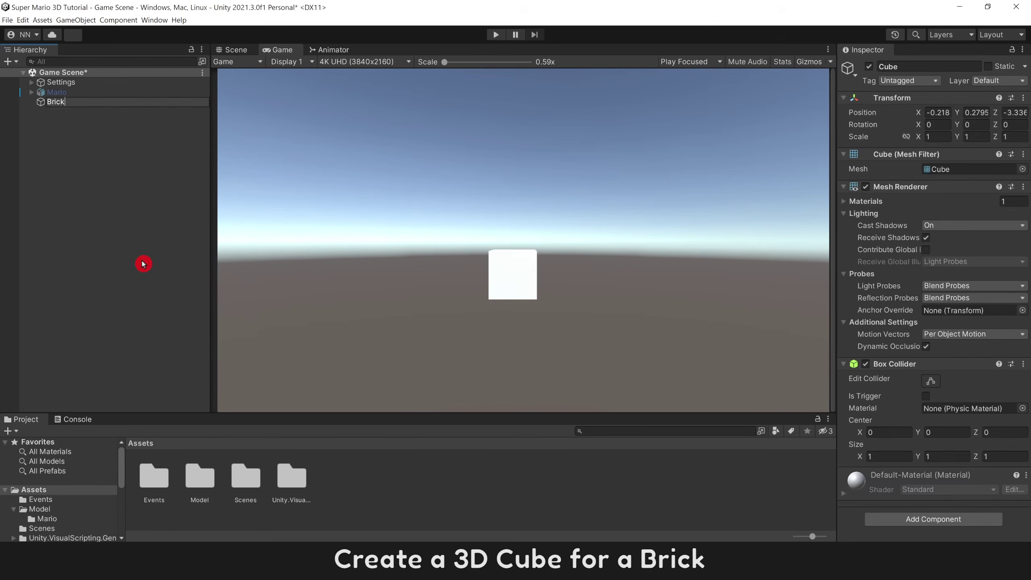
pyautogui.press('Return')
pyautogui.hotkey('ctrl', 's')
# - Create a folder named Resources inside Assets and open it
pyautogui.click(352, 483)
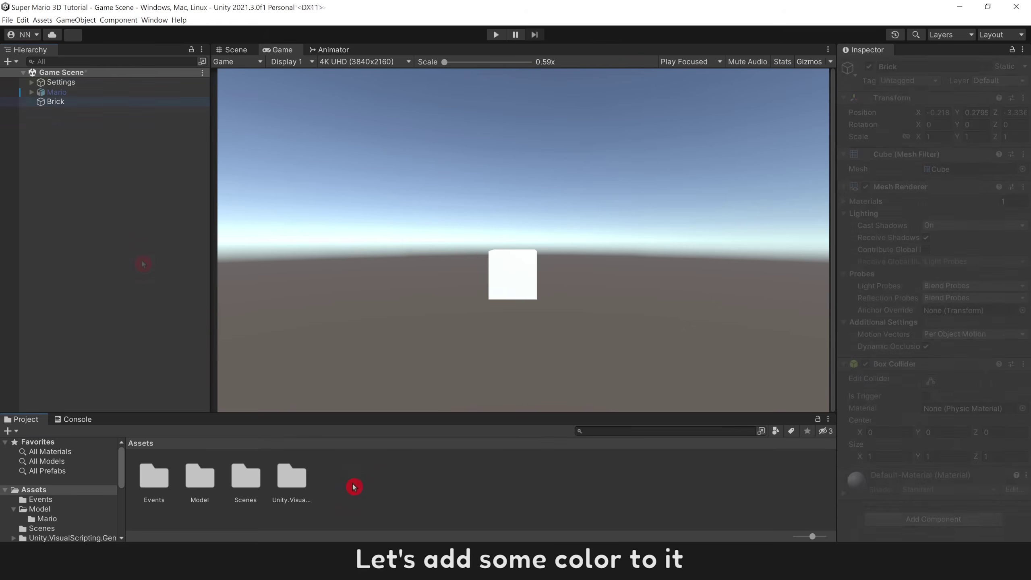
pyautogui.rightClick(356, 486)
pyautogui.moveTo(419, 253)
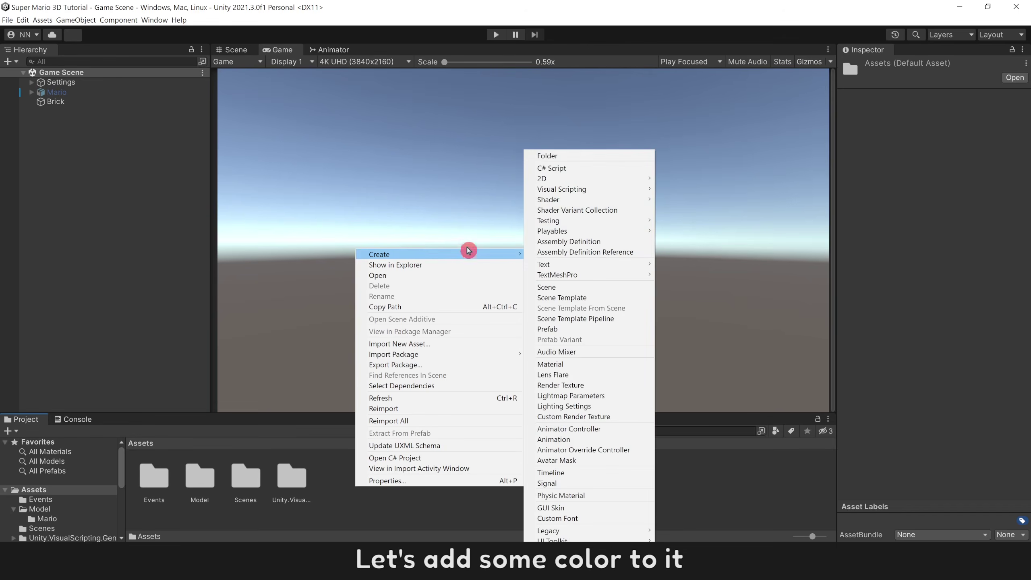
pyautogui.click(571, 160)
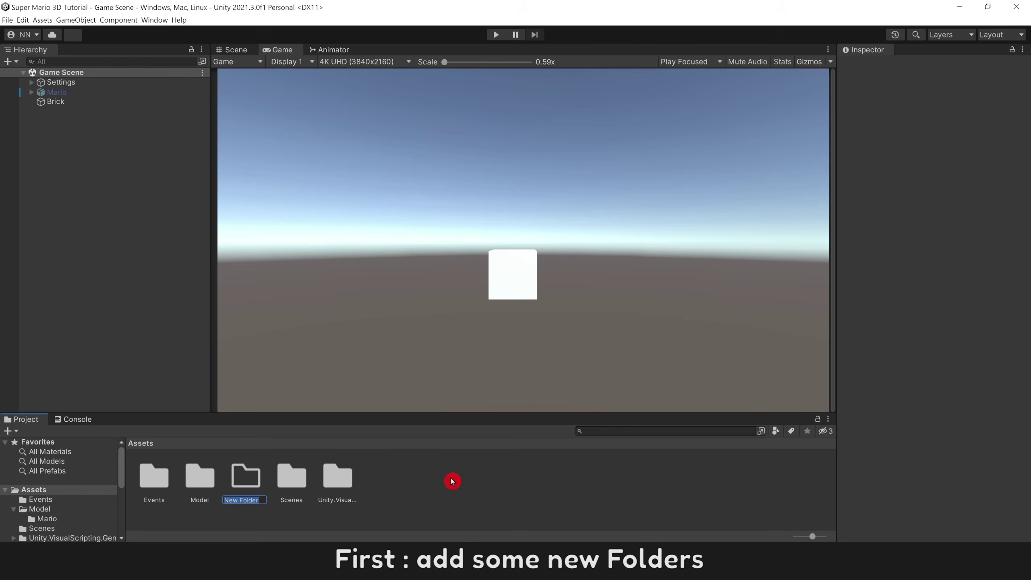
pyautogui.write('Resources')
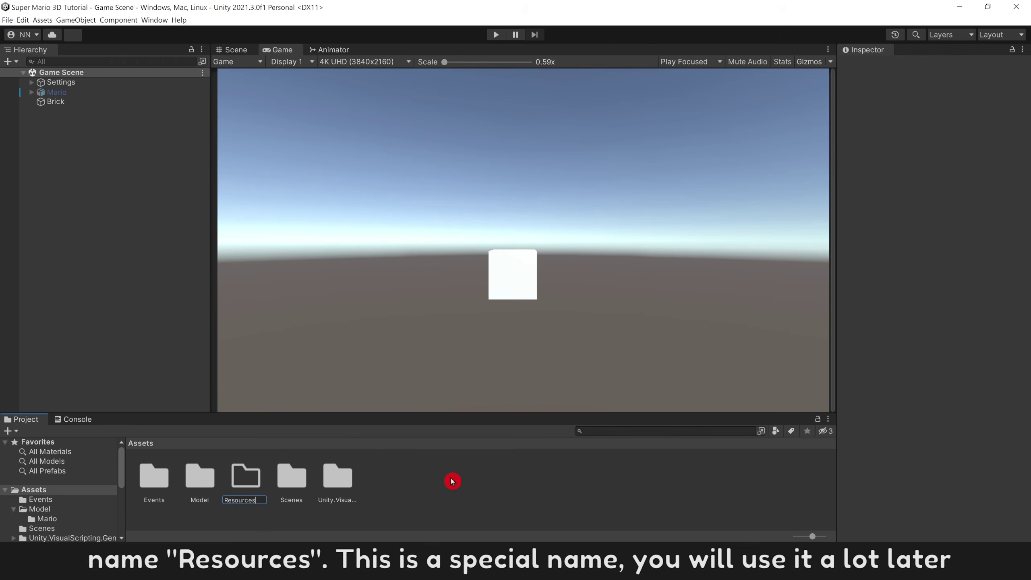
pyautogui.press('Return')
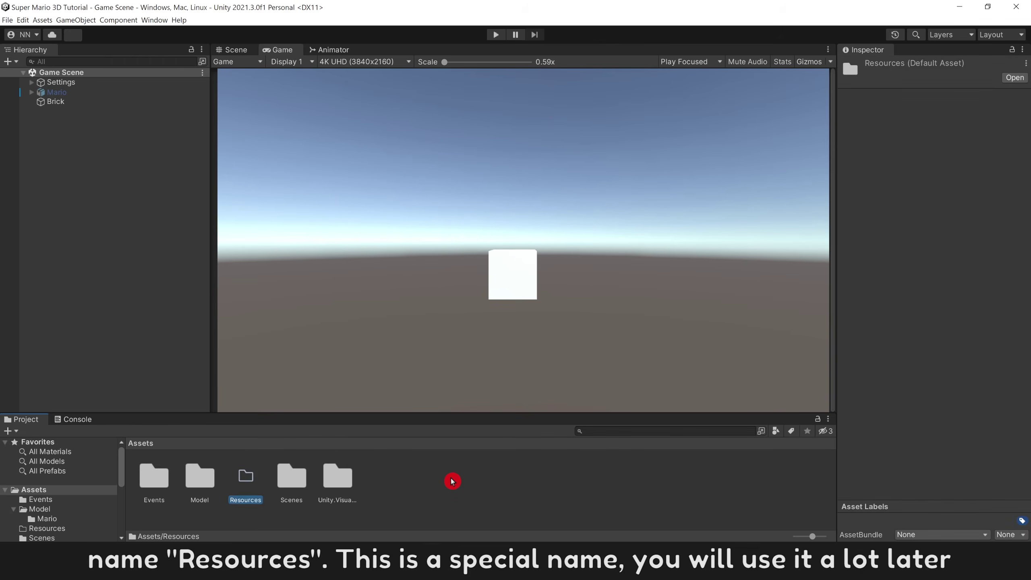
pyautogui.press('Return')
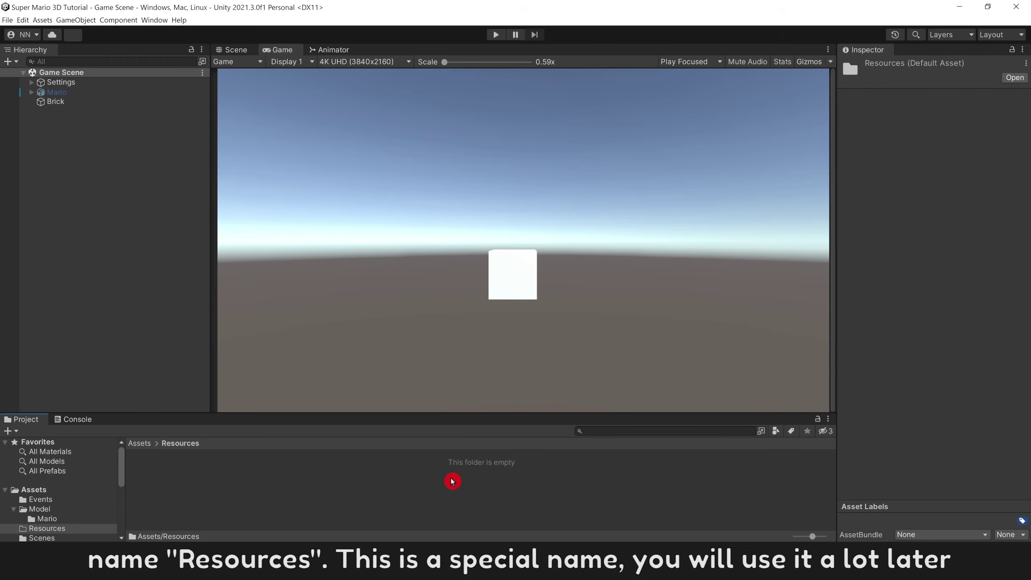
# - Create a folder named Material inside the Resources folder
pyautogui.rightClick(288, 498)
pyautogui.moveTo(372, 263)
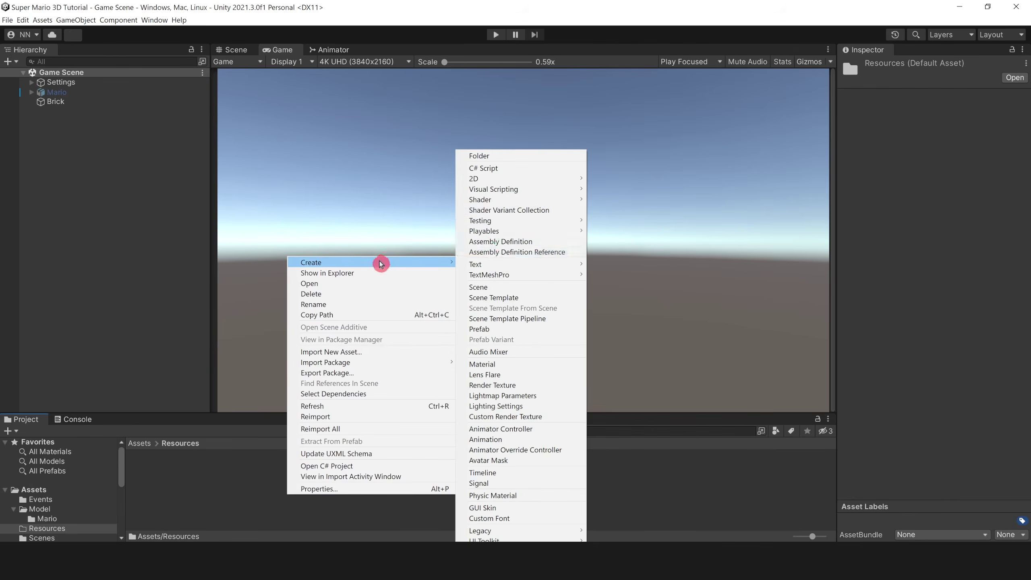
pyautogui.click(511, 158)
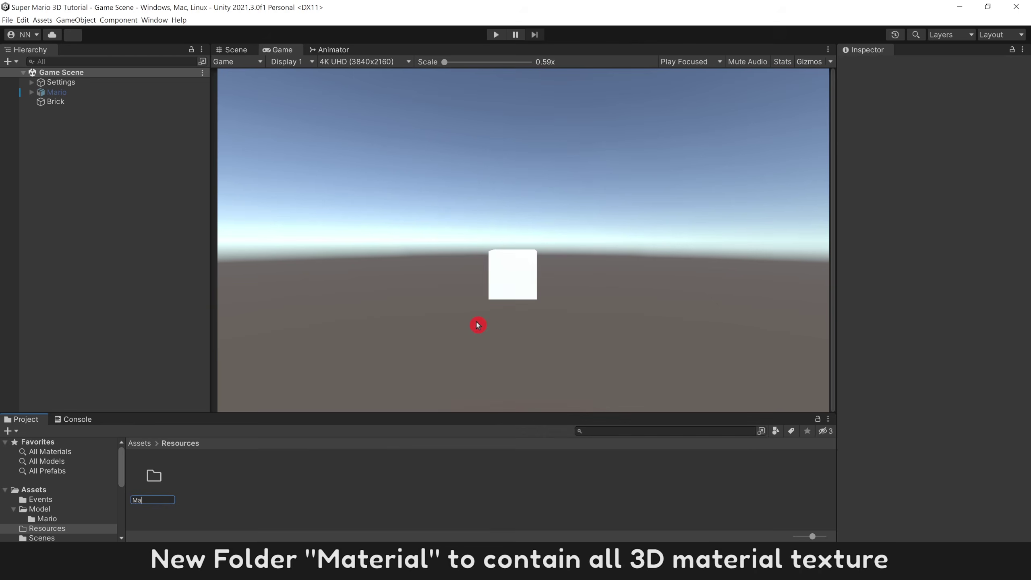
pyautogui.press('Return')
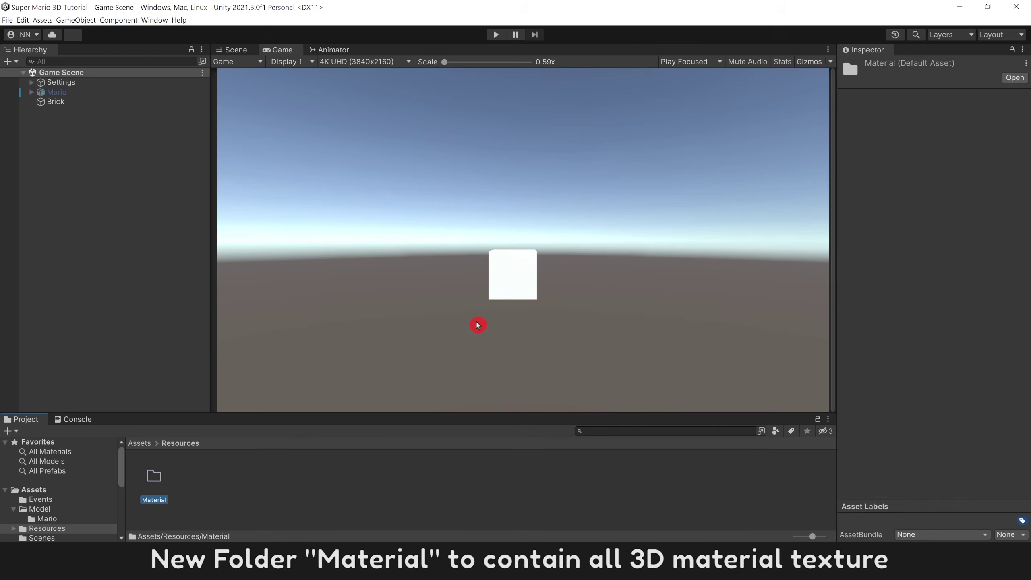
# - Open the Material folder and create a material named Mat-Brick inside it
pyautogui.press('Return')
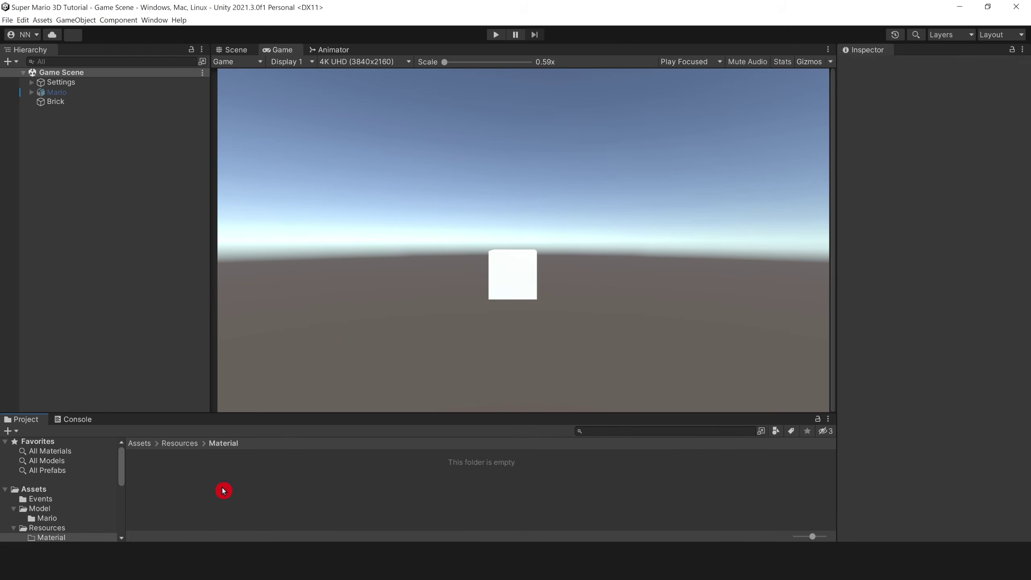
pyautogui.rightClick(223, 487)
pyautogui.moveTo(295, 255)
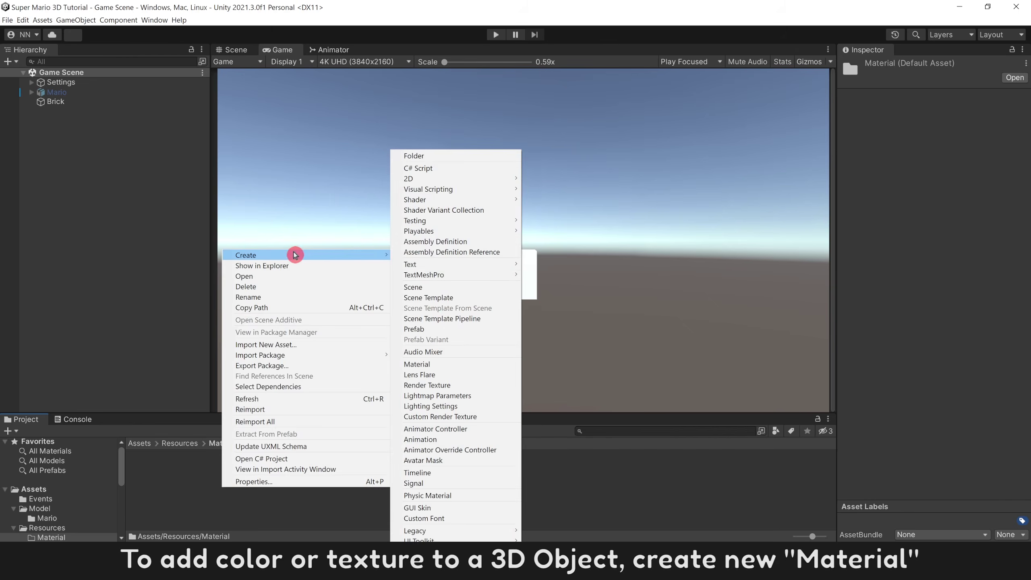
pyautogui.click(451, 365)
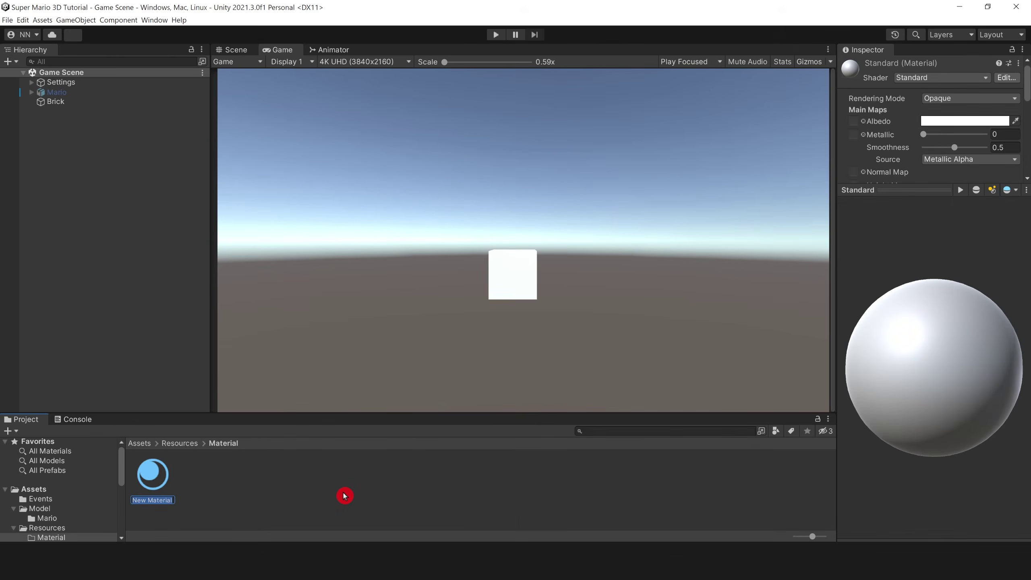
pyautogui.press('Return')
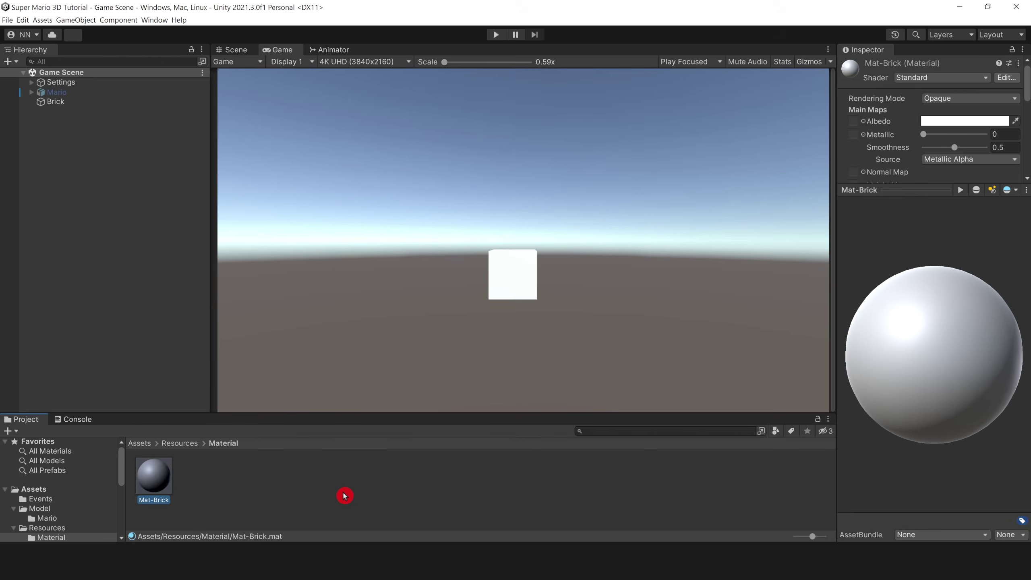
# - Apply the Mat-Brick material to the Brick object and set its albedo color to a light cyan
pyautogui.moveTo(160, 485); pyautogui.dragTo(99, 107)
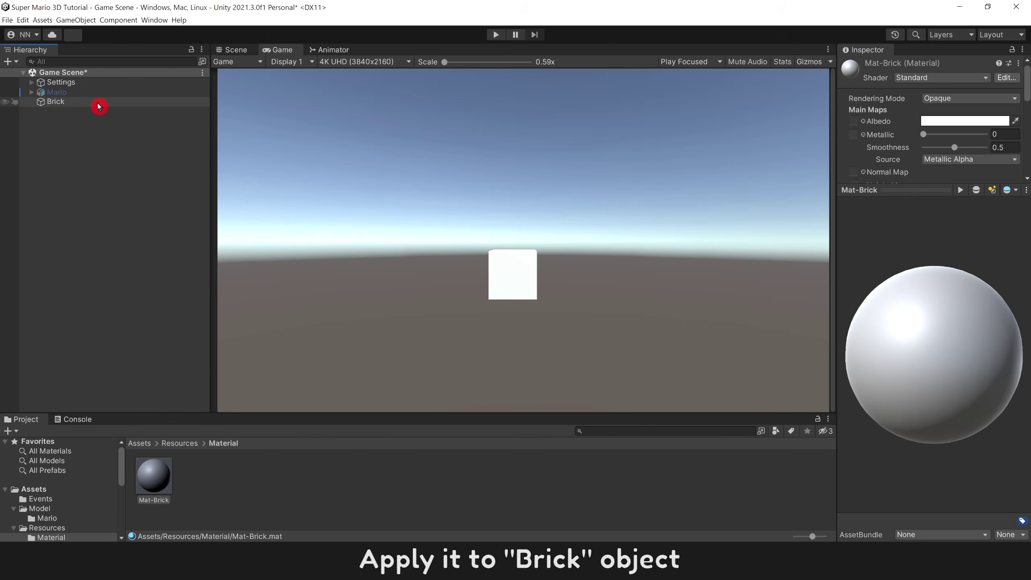
pyautogui.moveTo(857, 190); pyautogui.dragTo(881, 397)
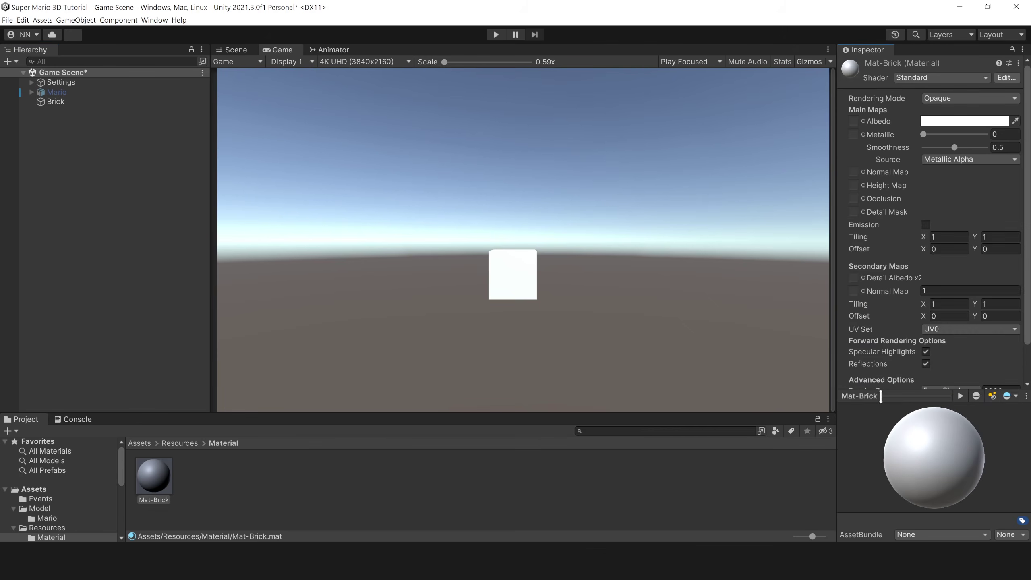
pyautogui.click(967, 126)
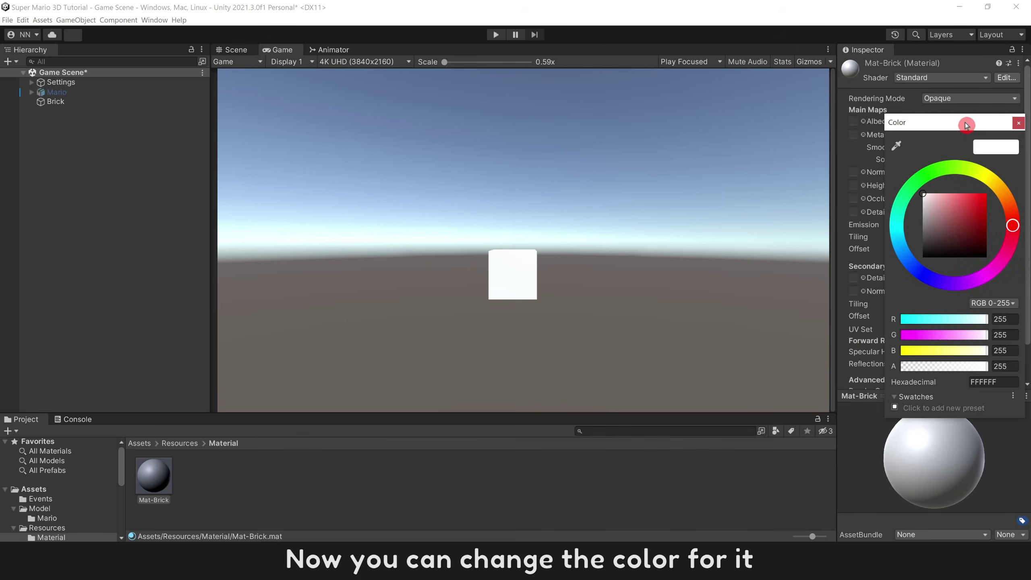
pyautogui.click(1003, 189)
pyautogui.click(962, 198)
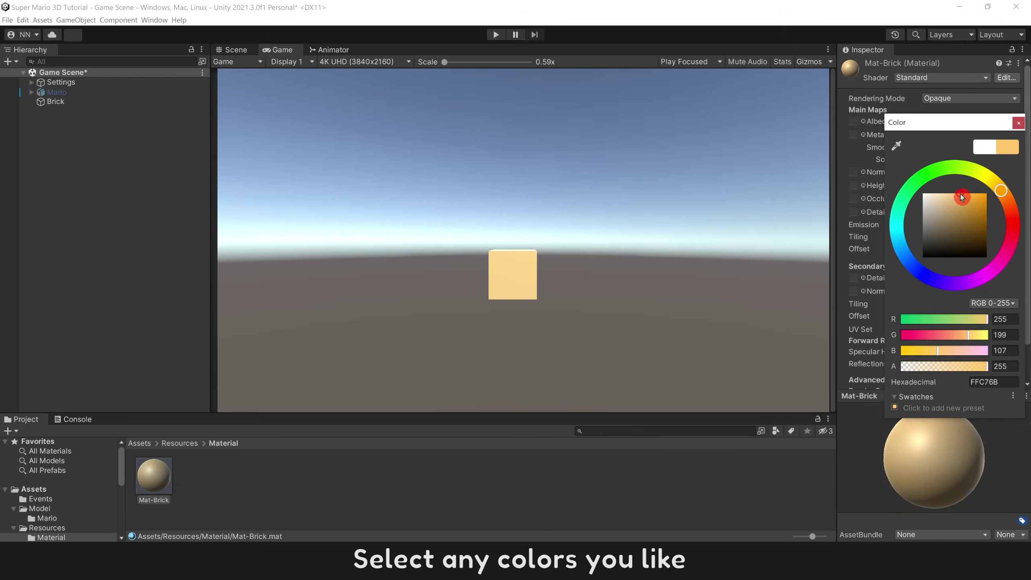
pyautogui.moveTo(1001, 190)
pyautogui.mouseDown()
pyautogui.moveTo(1014, 223)
pyautogui.moveTo(996, 269)
pyautogui.moveTo(905, 255)
pyautogui.moveTo(899, 243)
pyautogui.mouseUp()
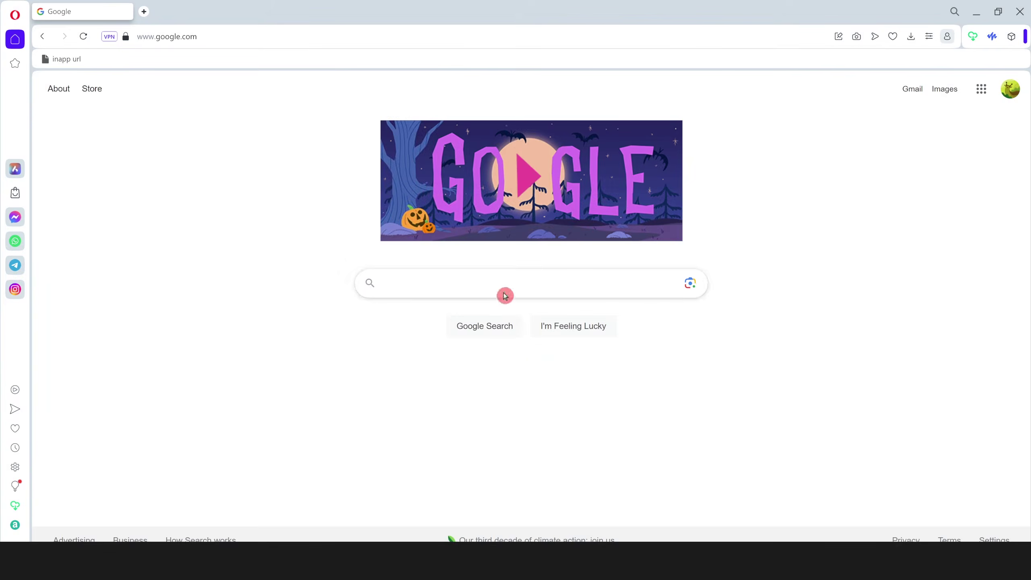
# - Switch to the browser and search Google Images for "mario brick texture free"
pyautogui.click(505, 290)
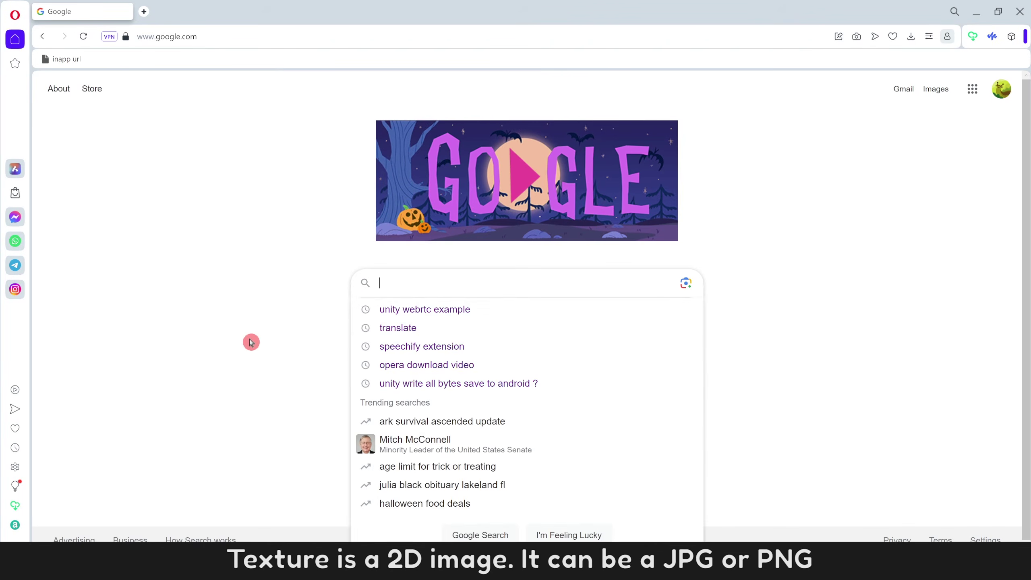
pyautogui.write('mario brick')
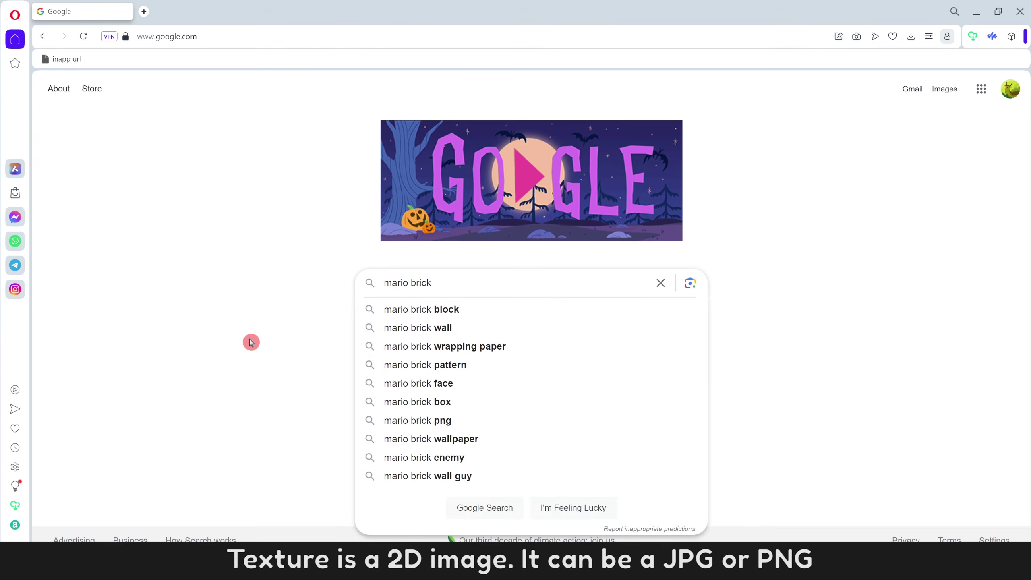
pyautogui.write(' texture free')
pyautogui.press('Return')
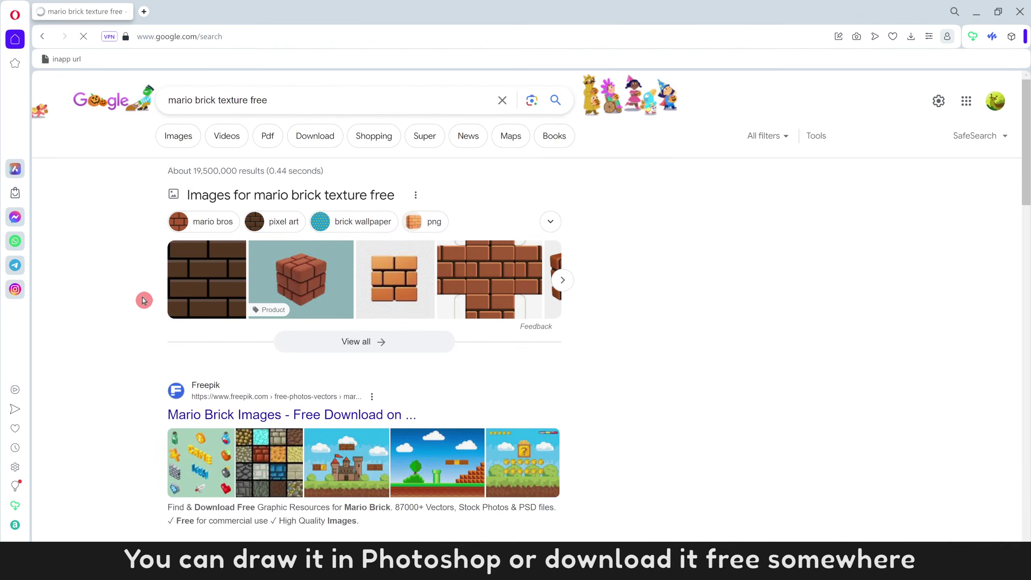
pyautogui.click(178, 142)
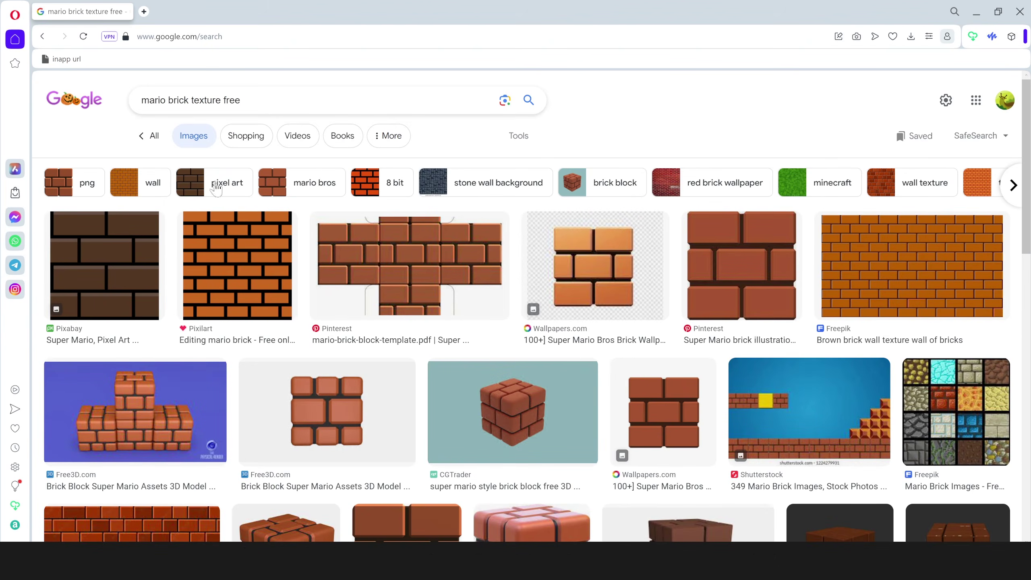
# - Open the square Pinterest Super Mario brick illustration in a new tab and save the image as brick.jpeg
pyautogui.rightClick(729, 251)
pyautogui.click(770, 255)
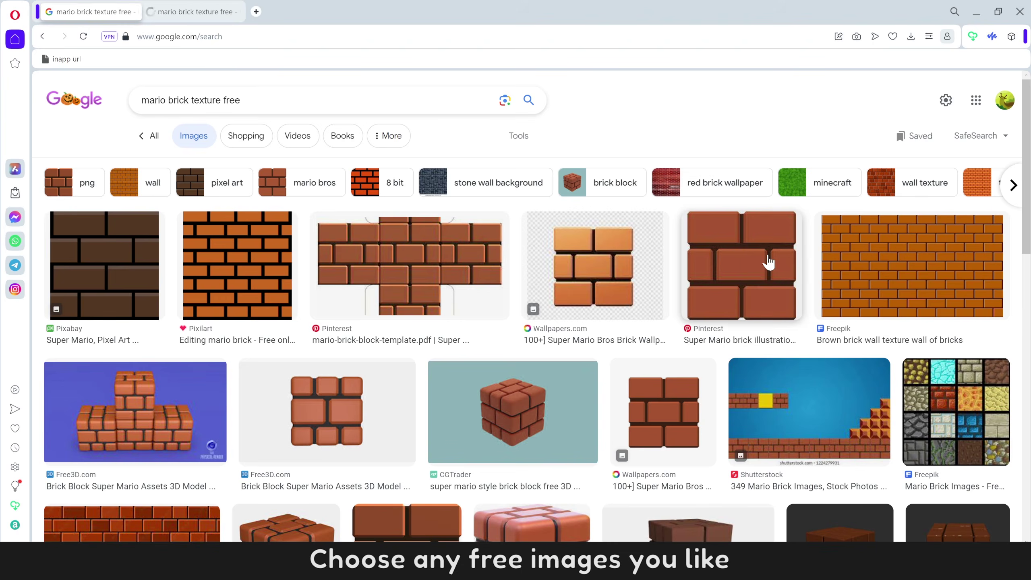
pyautogui.click(213, 12)
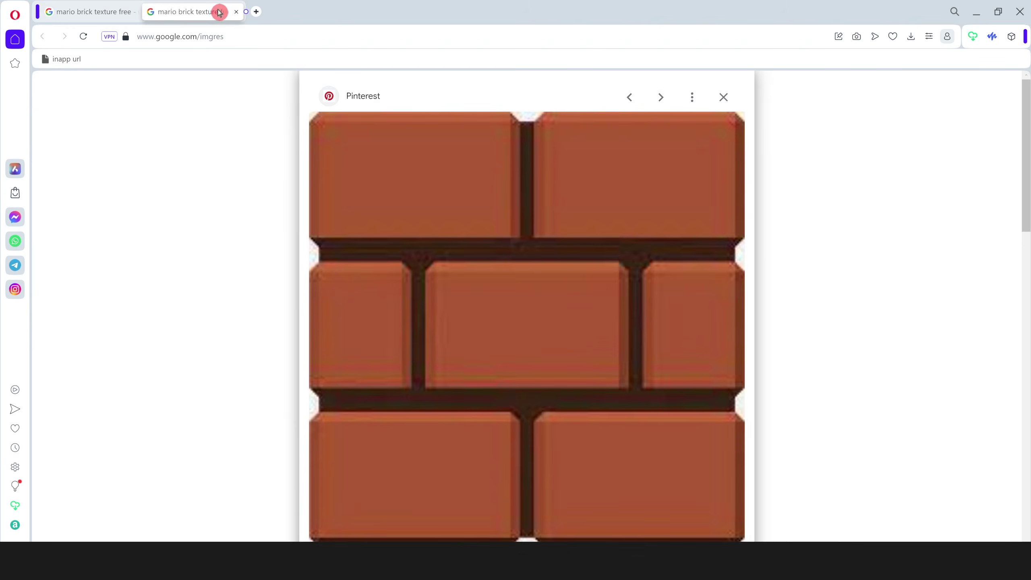
pyautogui.scroll(-2, 206, 162)
pyautogui.scroll(2, 205, 162)
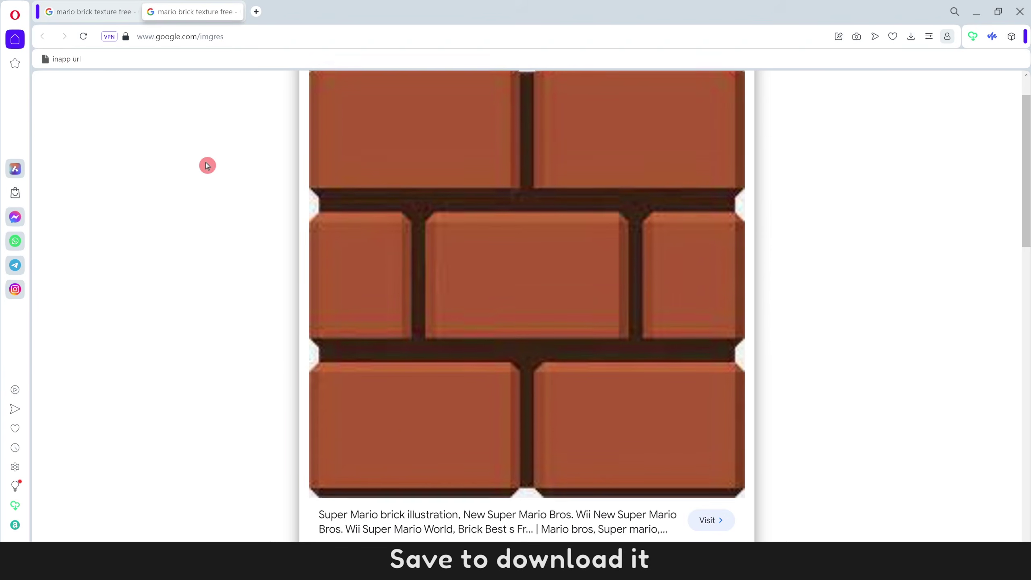
pyautogui.rightClick(422, 267)
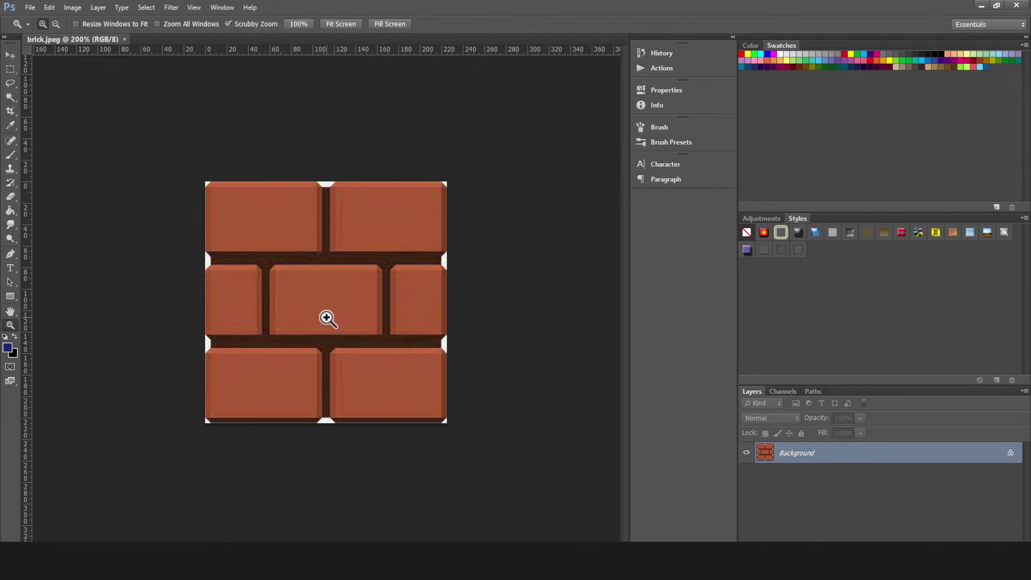
# - In Photoshop, duplicate the background layer of brick.jpeg and sample the dark brown mortar color
pyautogui.hotkey('ctrl', 'j')
pyautogui.click(10, 125)
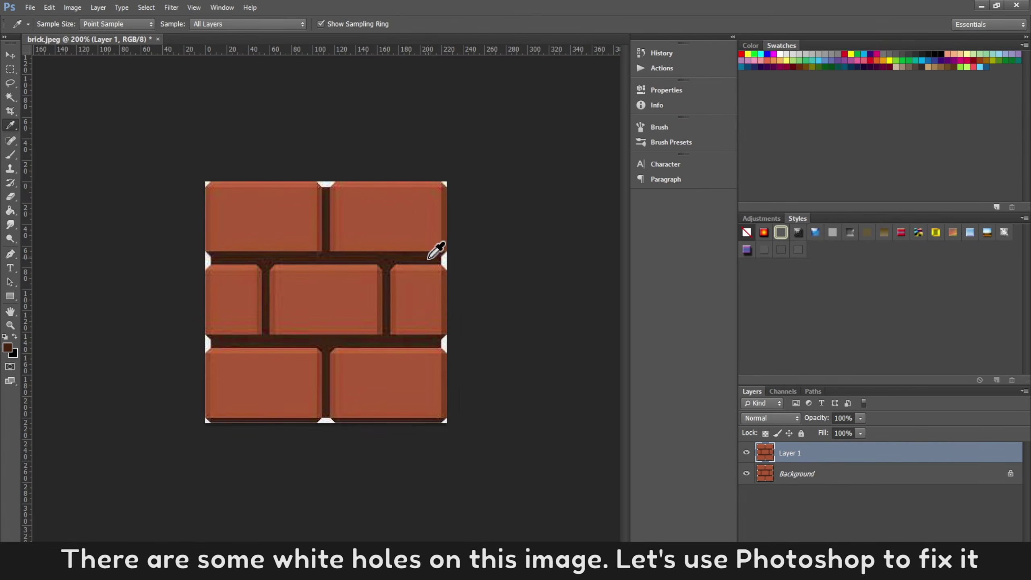
# - Fill the white gaps along the edges and corners of the brick image with the dark brown mortar color
pyautogui.click(10, 210)
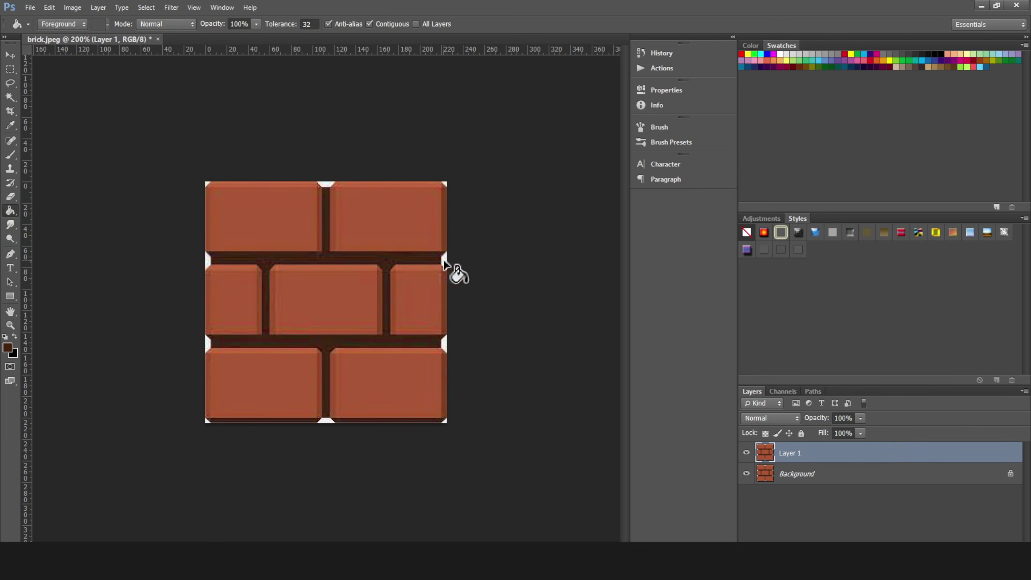
pyautogui.click(443, 186)
pyautogui.click(326, 185)
pyautogui.hotkey('ctrl', 'space')
pyautogui.keyDown('ctrl'); pyautogui.click(326, 185); pyautogui.keyUp('ctrl')
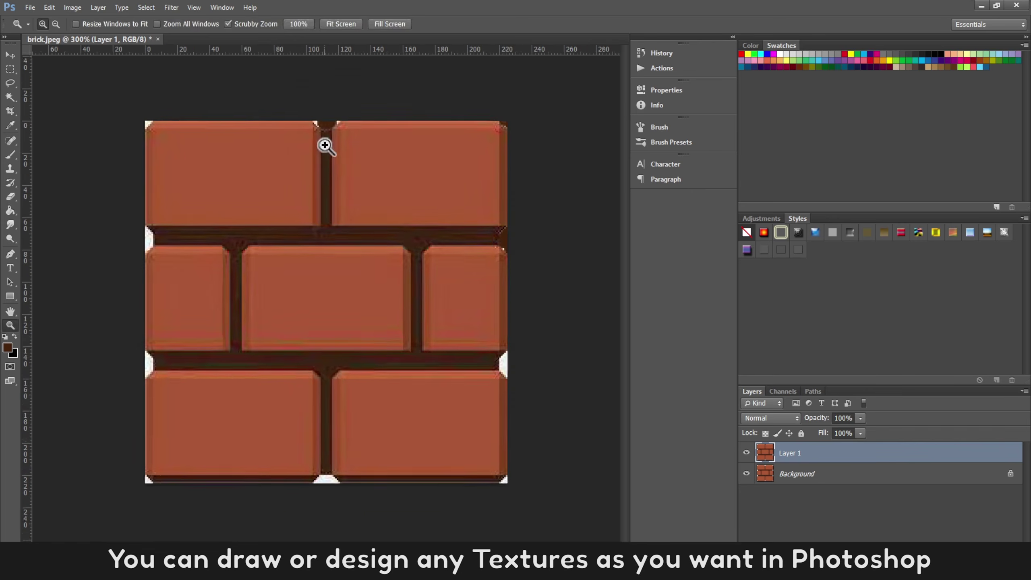
pyautogui.keyDown('ctrl'); pyautogui.click(325, 148); pyautogui.keyUp('ctrl')
pyautogui.click(319, 65)
pyautogui.click(89, 65)
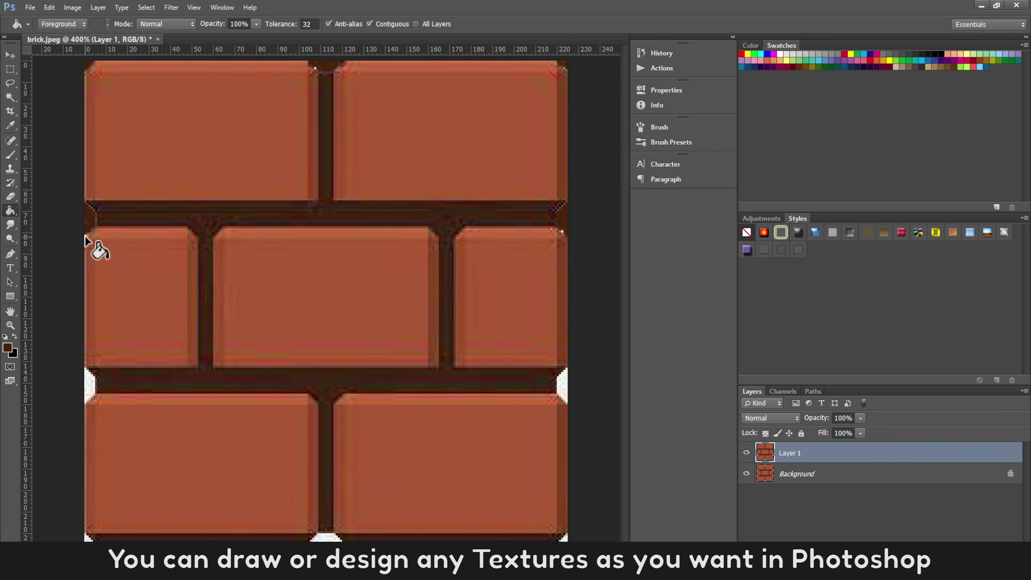
pyautogui.click(88, 391)
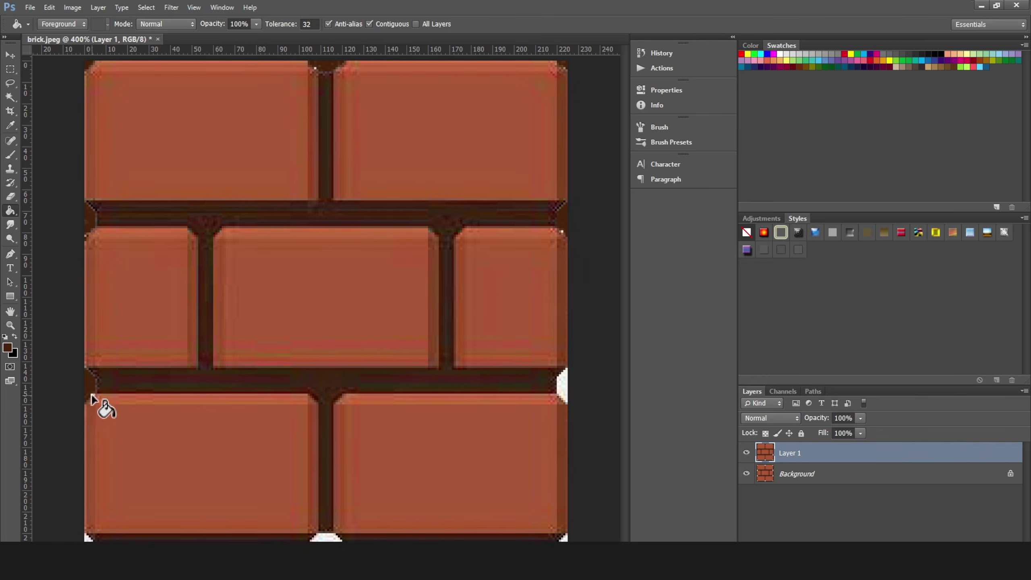
pyautogui.click(560, 384)
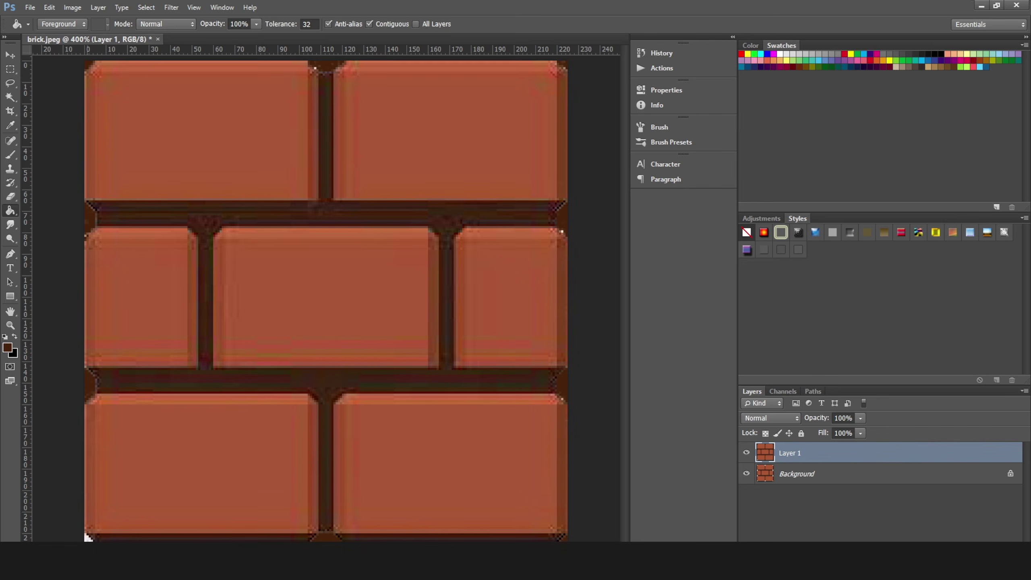
pyautogui.press('v')
pyautogui.hotkey('ctrl', '-')
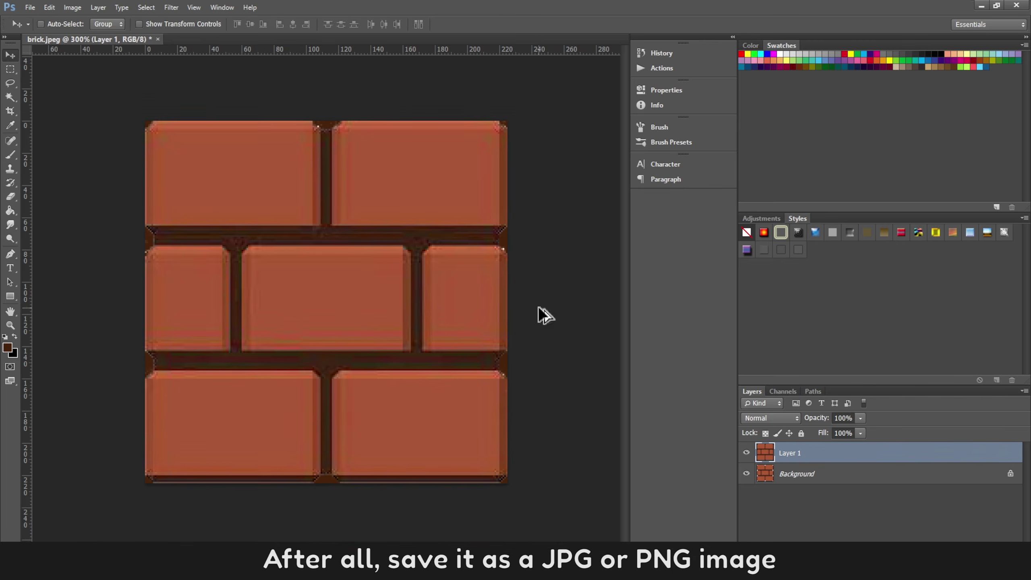
# - Set up a Save for Web export of the brick image as JPEG with Maximum quality at 100
pyautogui.hotkey('ctrl', 'alt', 'shift', 's')
pyautogui.moveTo(759, 184); pyautogui.dragTo(626, 115)
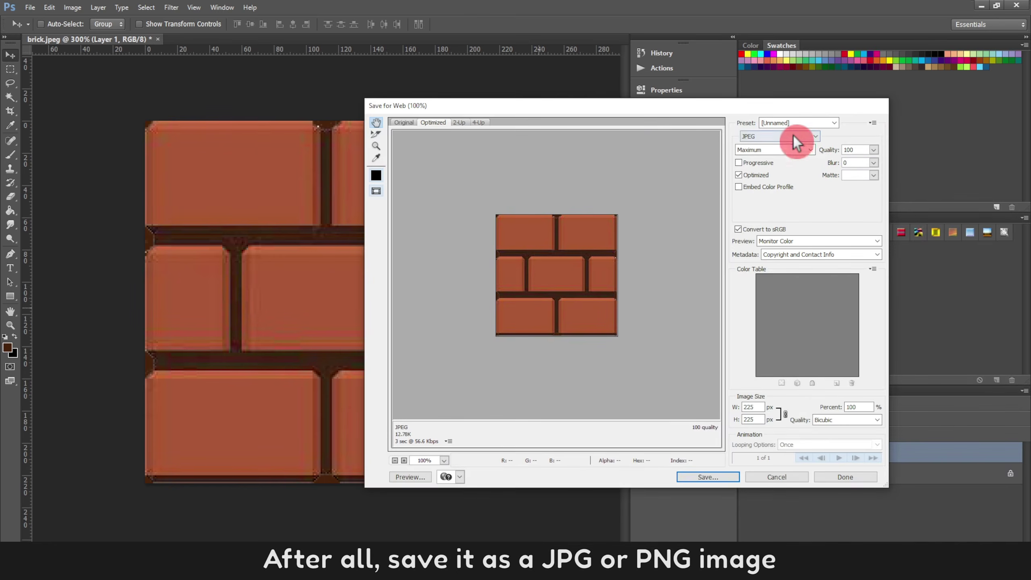
pyautogui.click(793, 135)
pyautogui.click(789, 151)
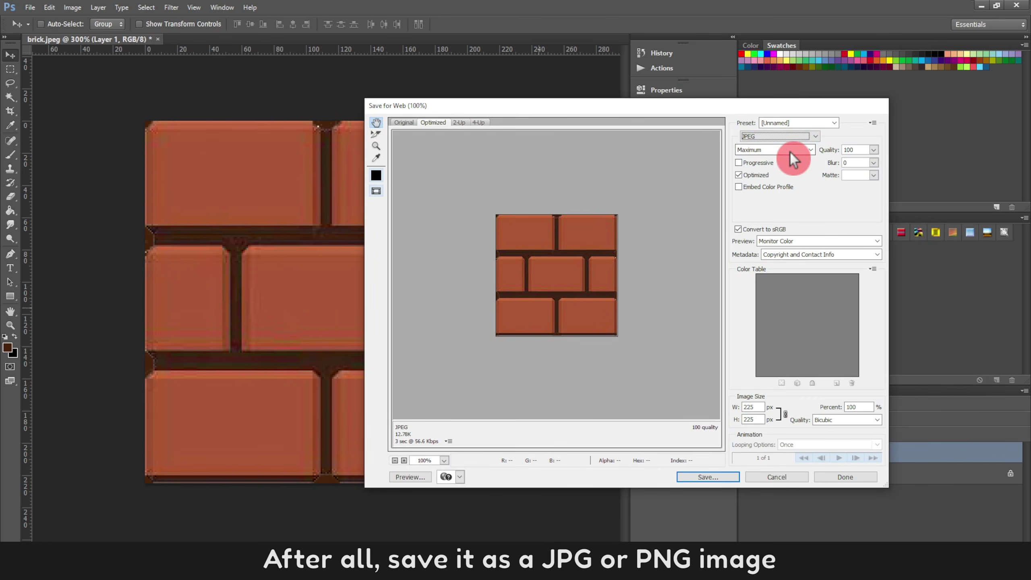
pyautogui.click(877, 151)
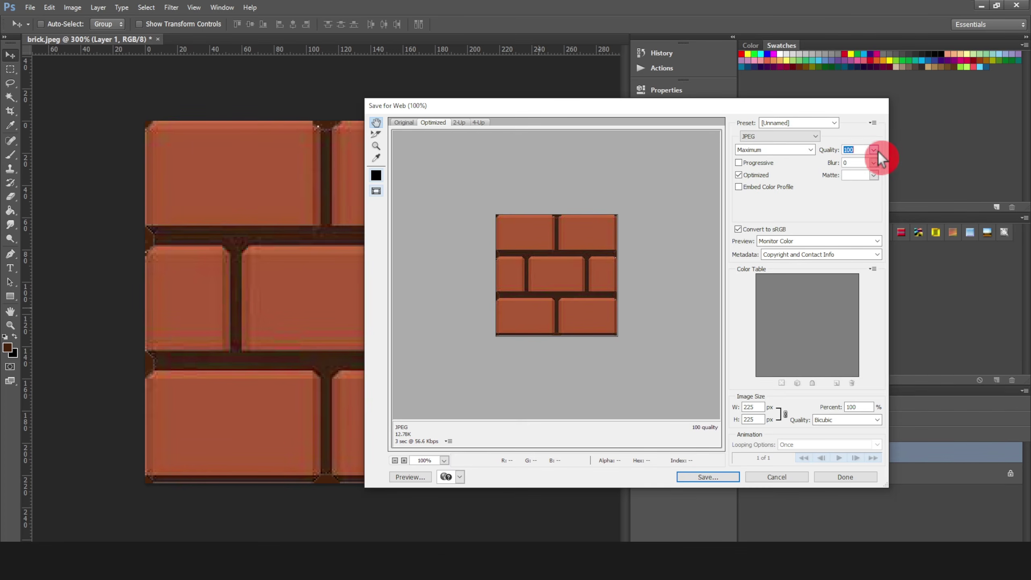
pyautogui.click(756, 407)
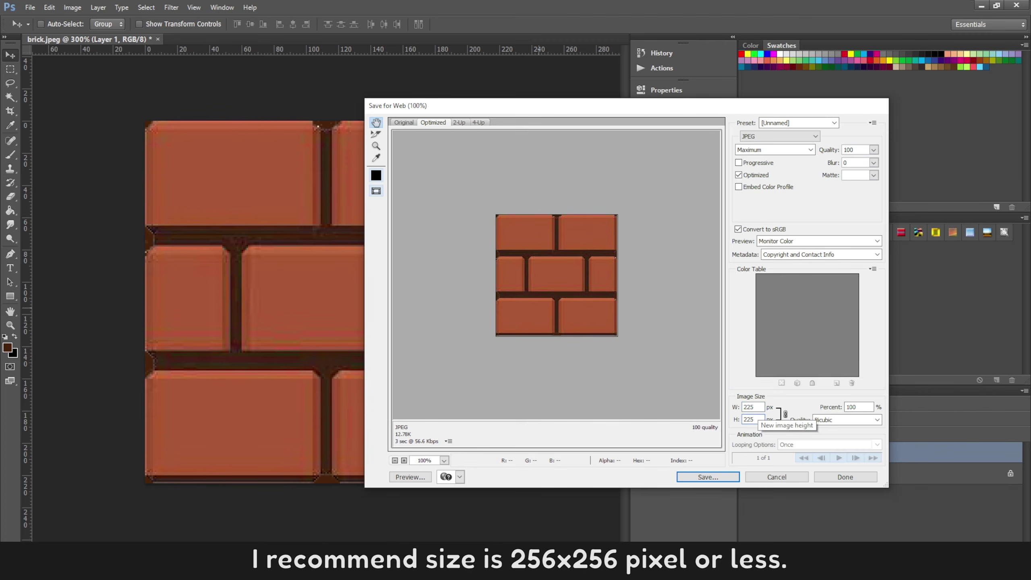
# - Save the optimized image as brick-fixed.jpg in New folder
pyautogui.click(499, 380)
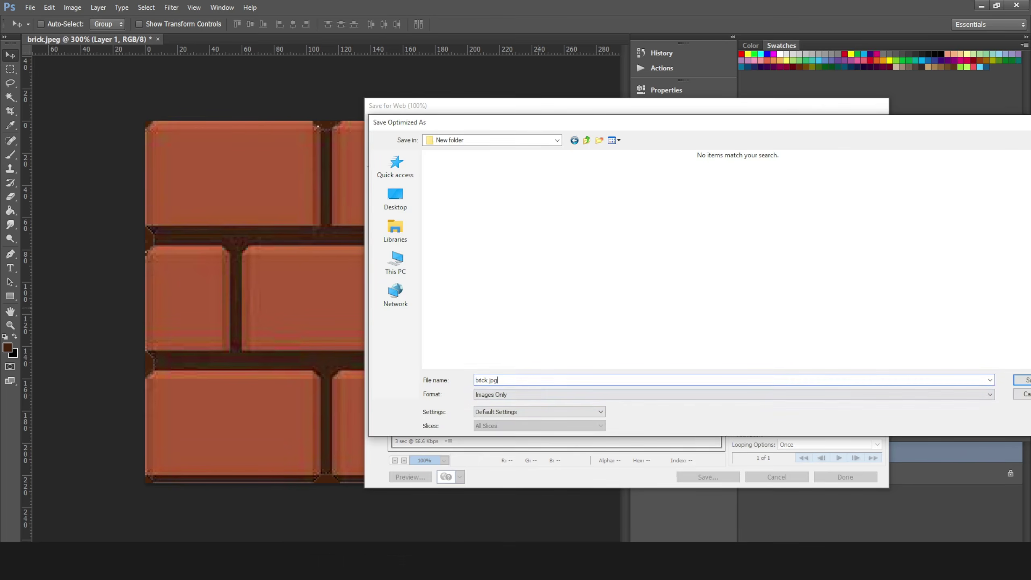
pyautogui.write('-fixed')
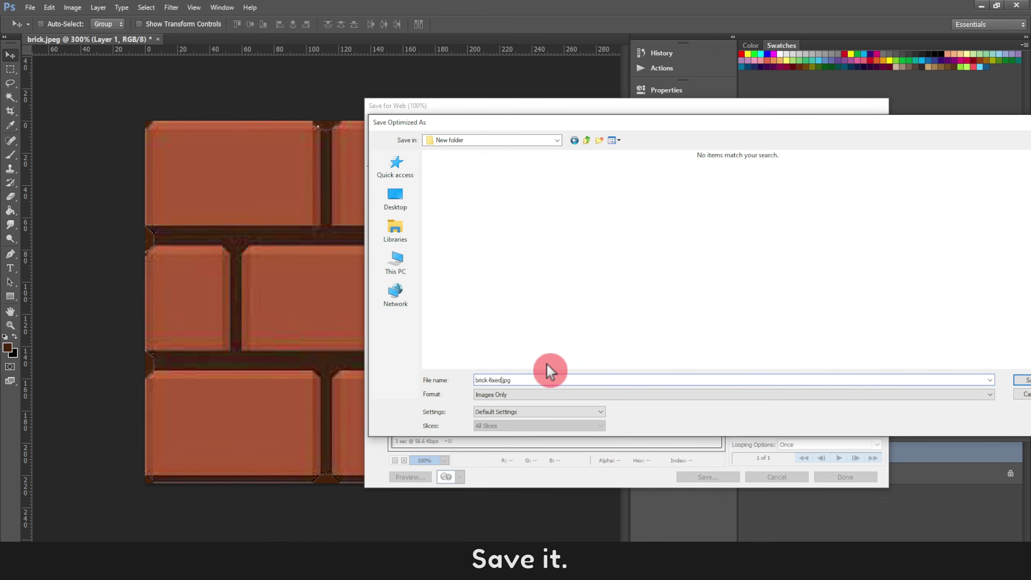
pyautogui.click(1025, 380)
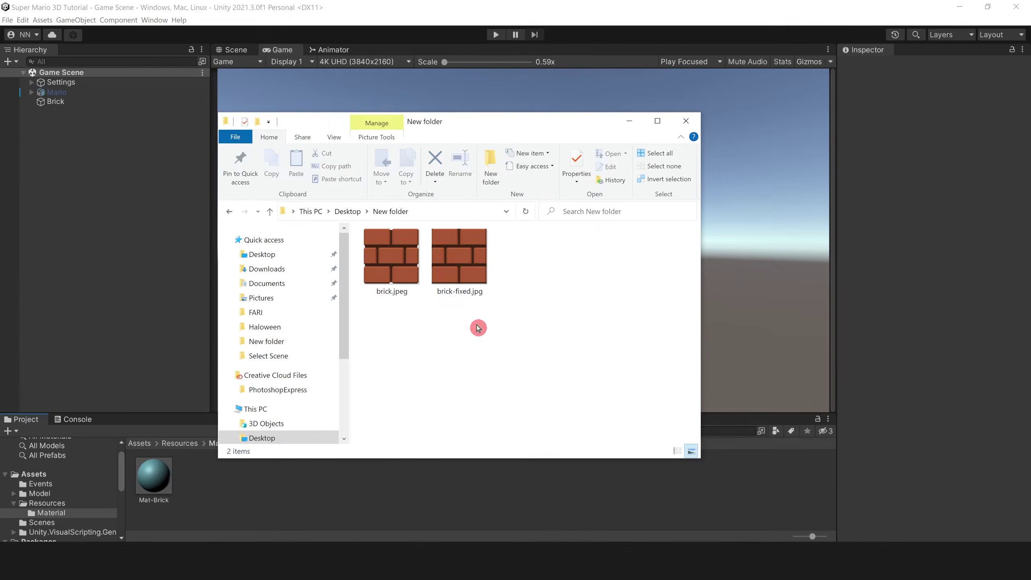
# - Switch to Unity and import brick-fixed.jpg from the desktop's New folder into the Material folder
pyautogui.click(471, 272)
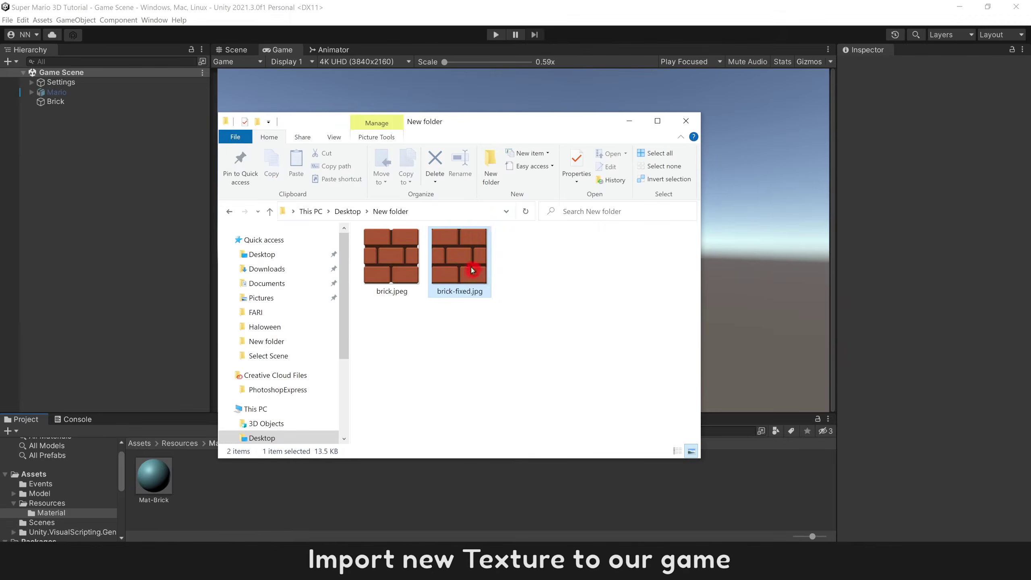
pyautogui.moveTo(266, 504); pyautogui.dragTo(267, 506)
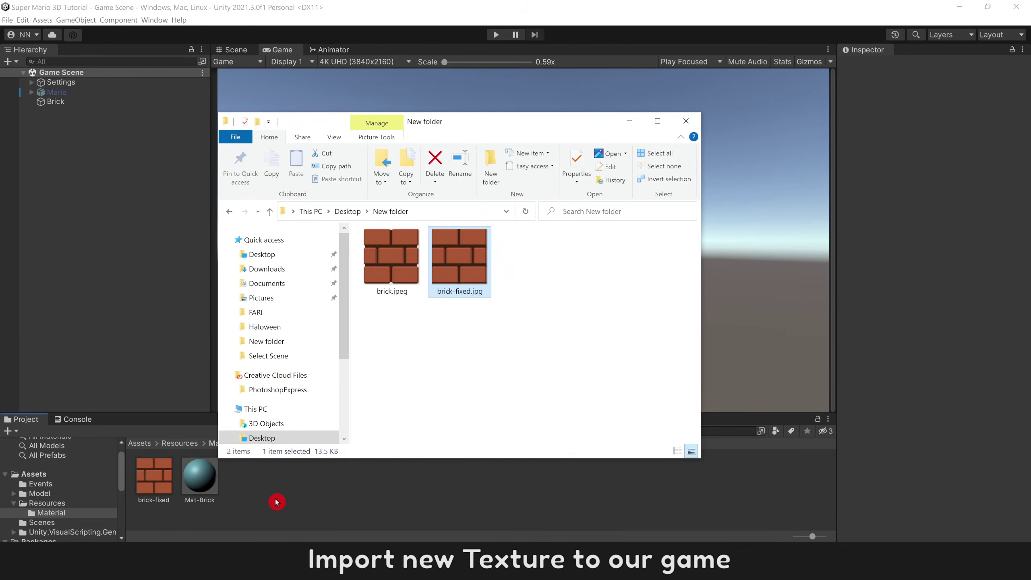
pyautogui.click(686, 120)
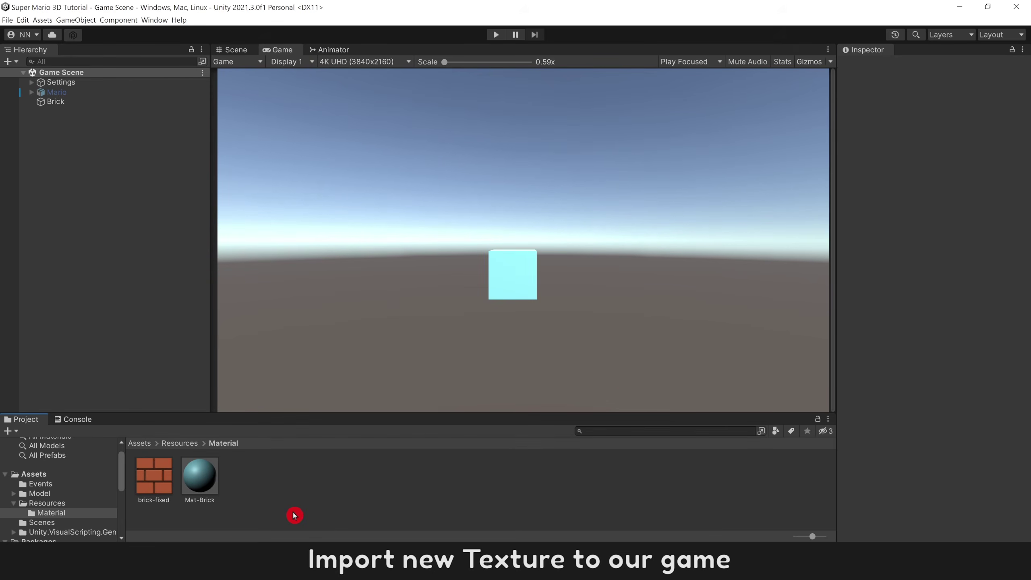
# - Change the brick-fixed texture's type to Sprite (2D and UI)
pyautogui.click(154, 478)
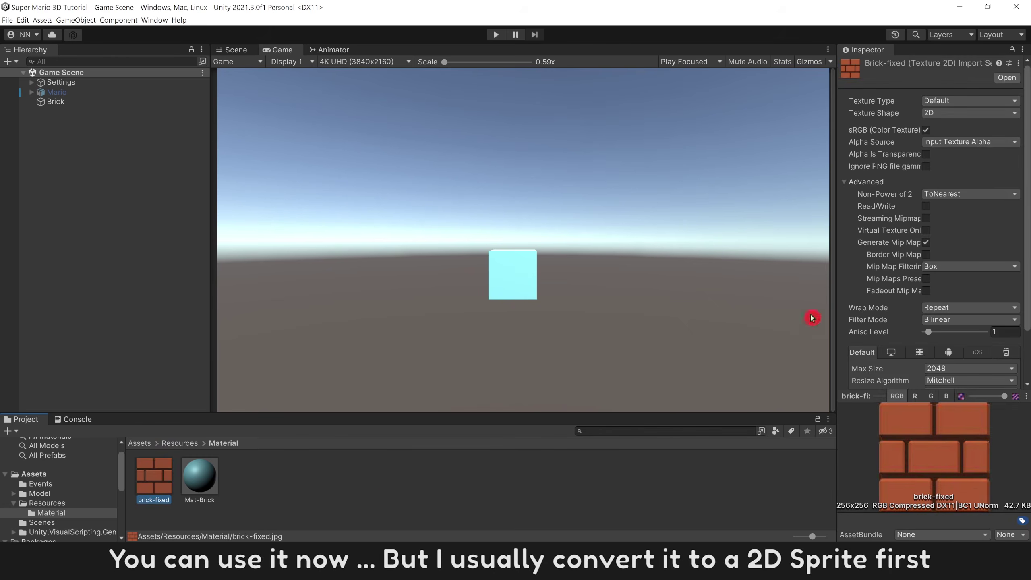
pyautogui.click(958, 103)
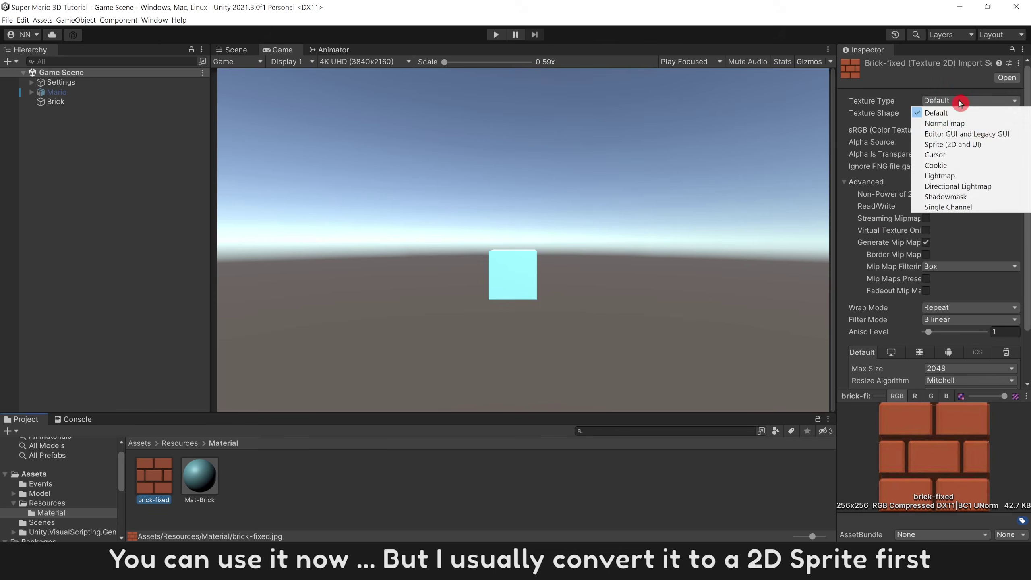
pyautogui.click(988, 145)
pyautogui.scroll(-3, 867, 282)
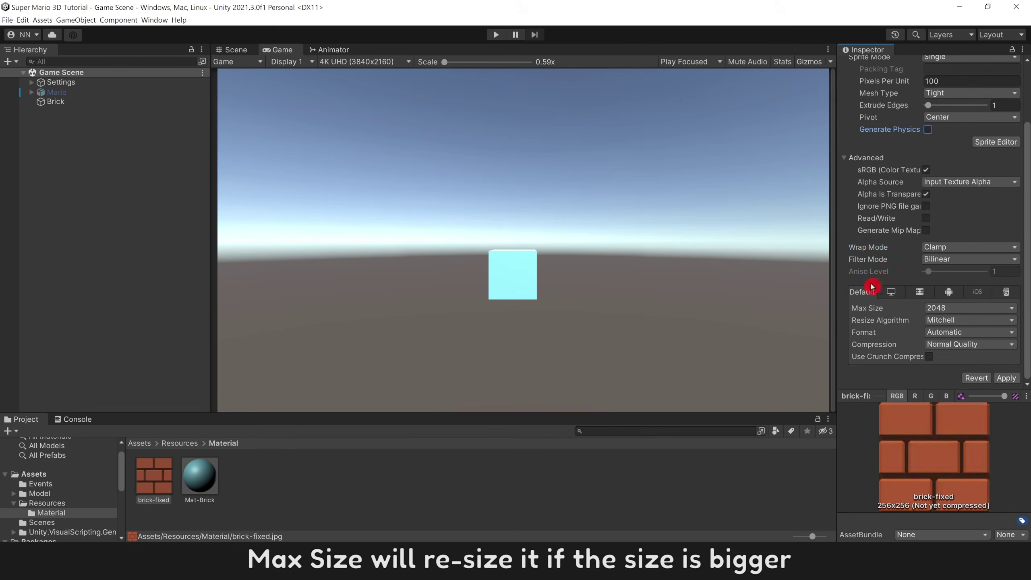
# - Limit the brick-fixed texture's max size to 256, set its compression to None, and apply the import settings
pyautogui.click(986, 308)
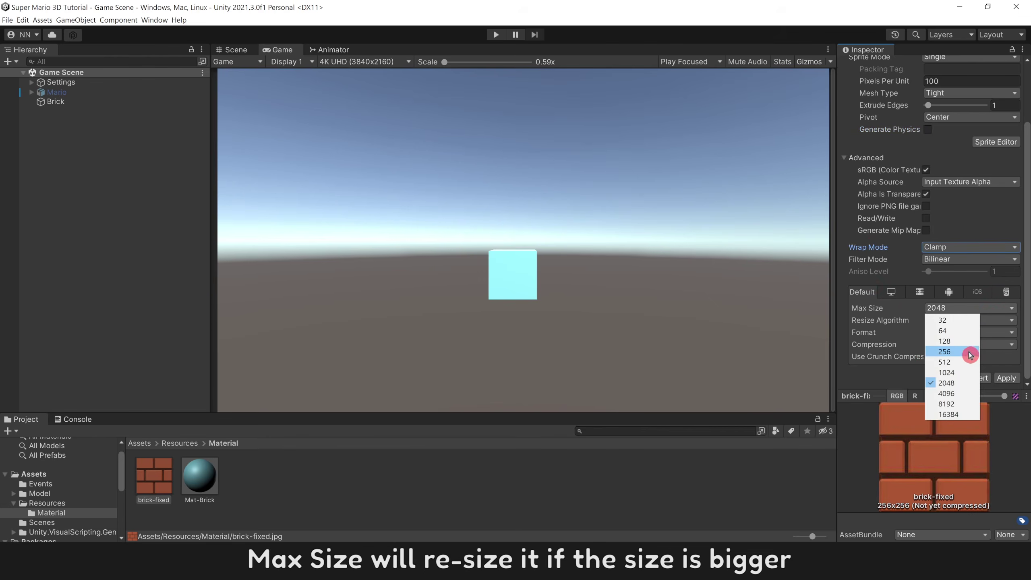
pyautogui.click(865, 466)
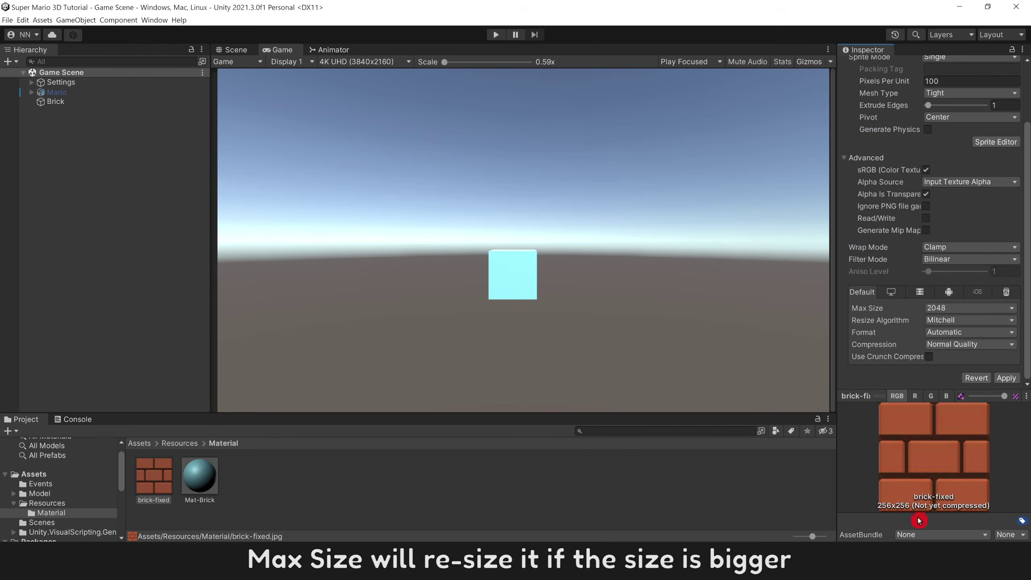
pyautogui.click(991, 309)
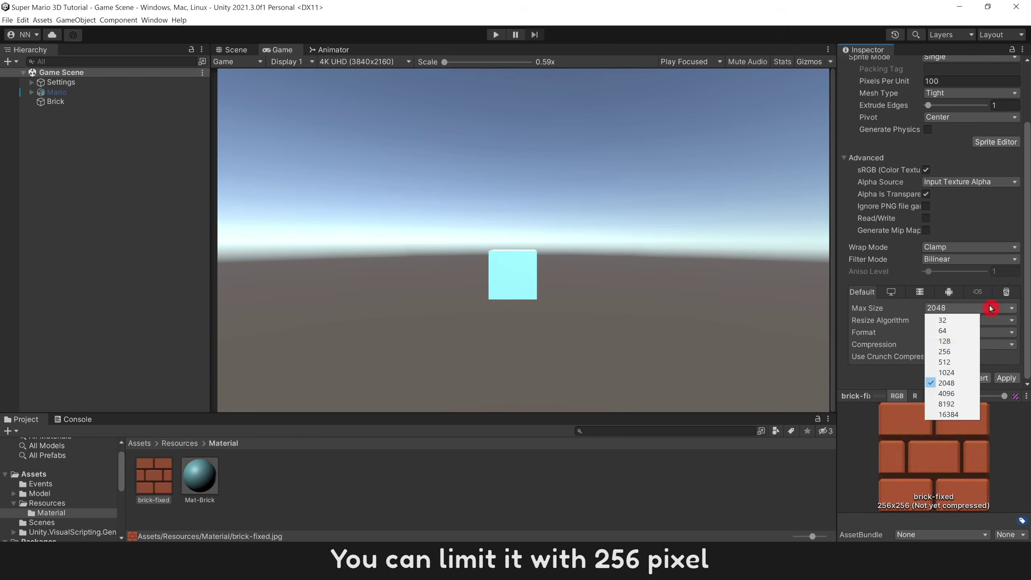
pyautogui.click(968, 351)
pyautogui.click(987, 345)
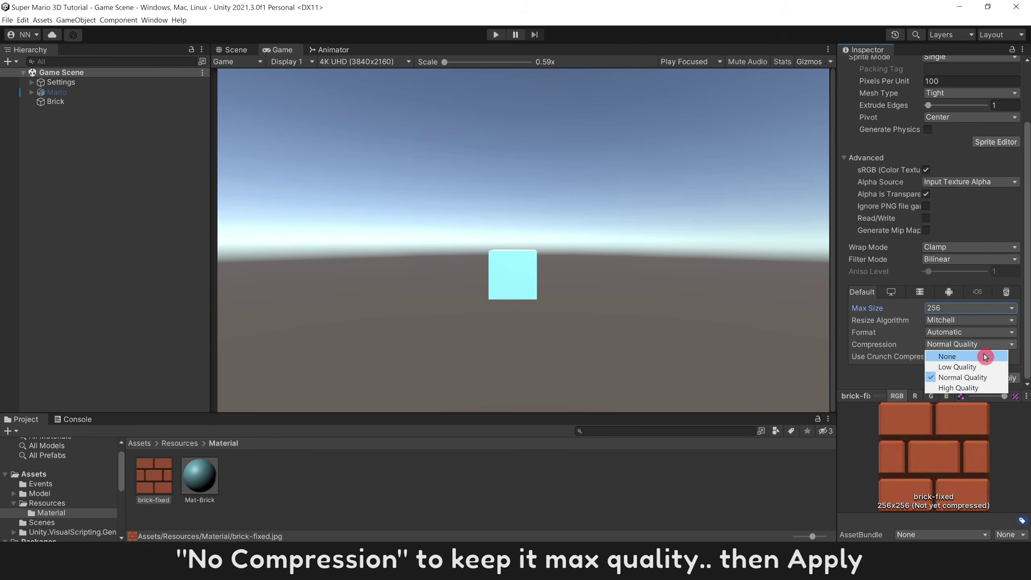
pyautogui.click(991, 357)
pyautogui.click(1005, 378)
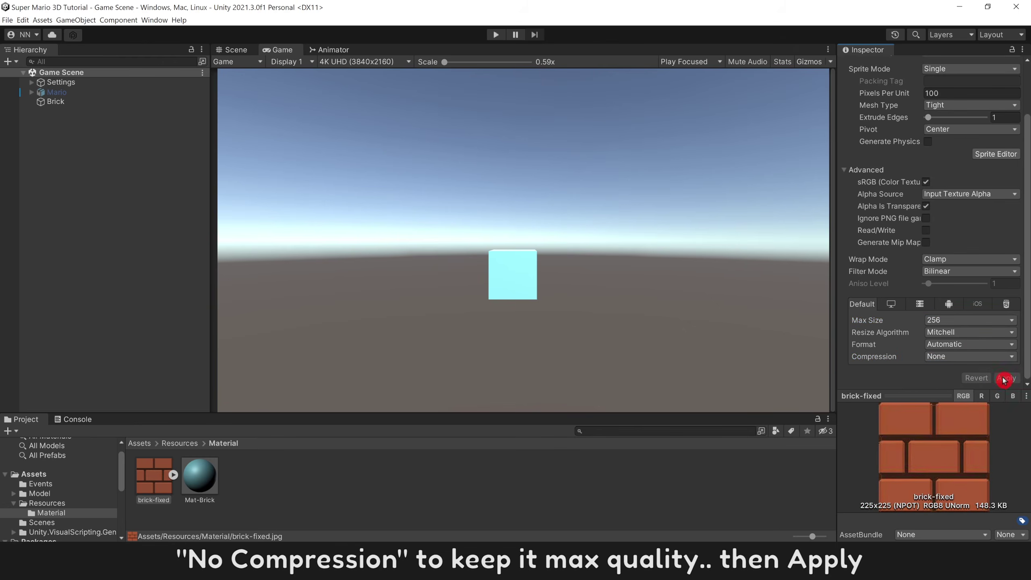
# - Assign the brick-fixed texture to Mat-Brick's Albedo map and set the Albedo color to white (FFFFFF)
pyautogui.click(199, 476)
pyautogui.moveTo(154, 474); pyautogui.dragTo(854, 125)
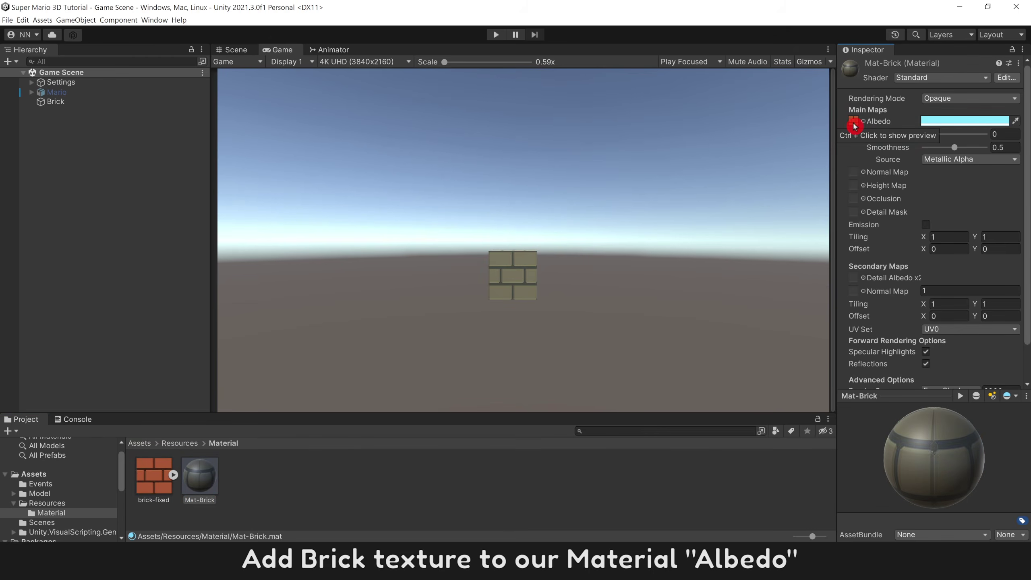
pyautogui.click(969, 121)
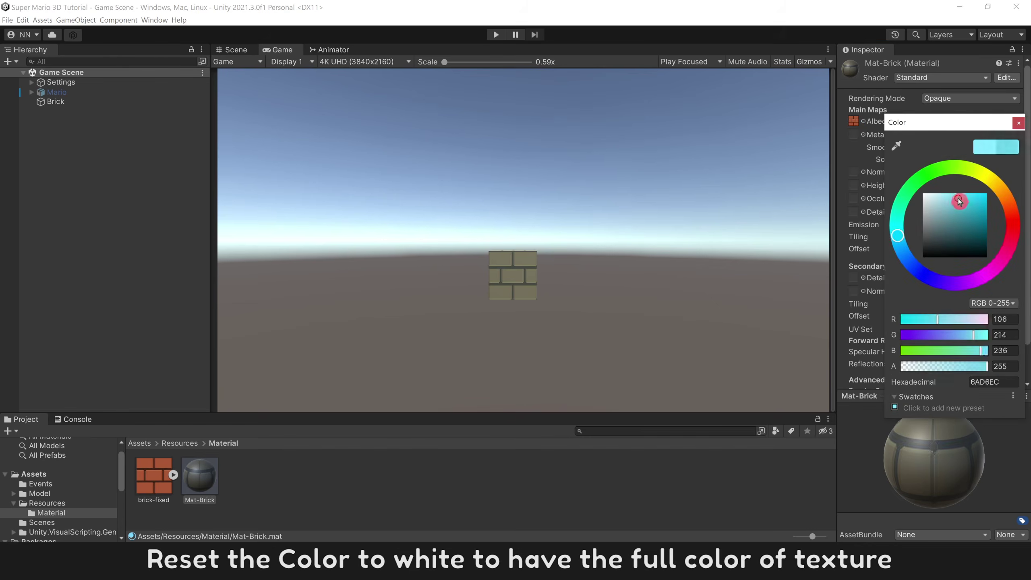
pyautogui.moveTo(960, 201); pyautogui.dragTo(923, 194)
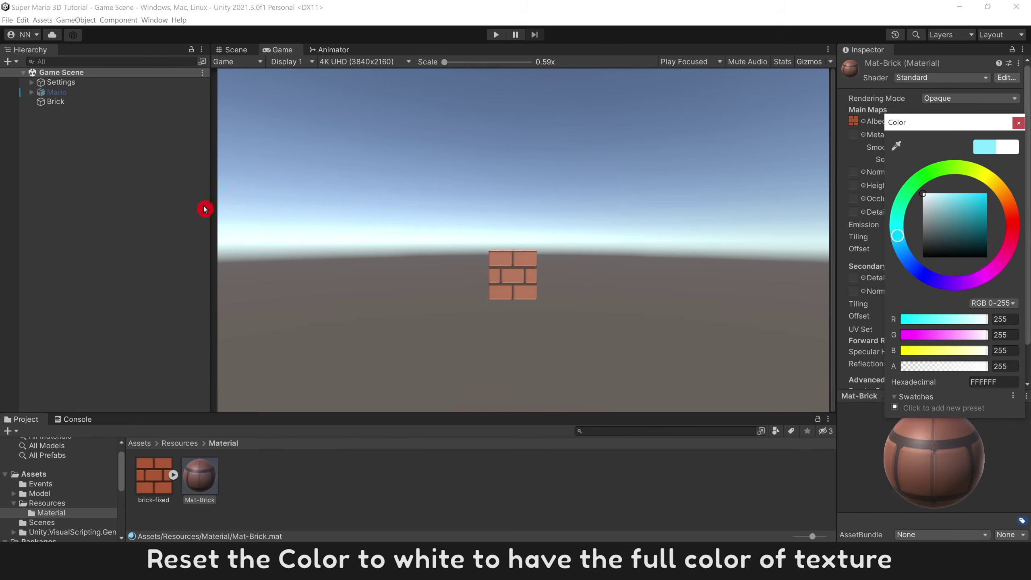
pyautogui.click(149, 209)
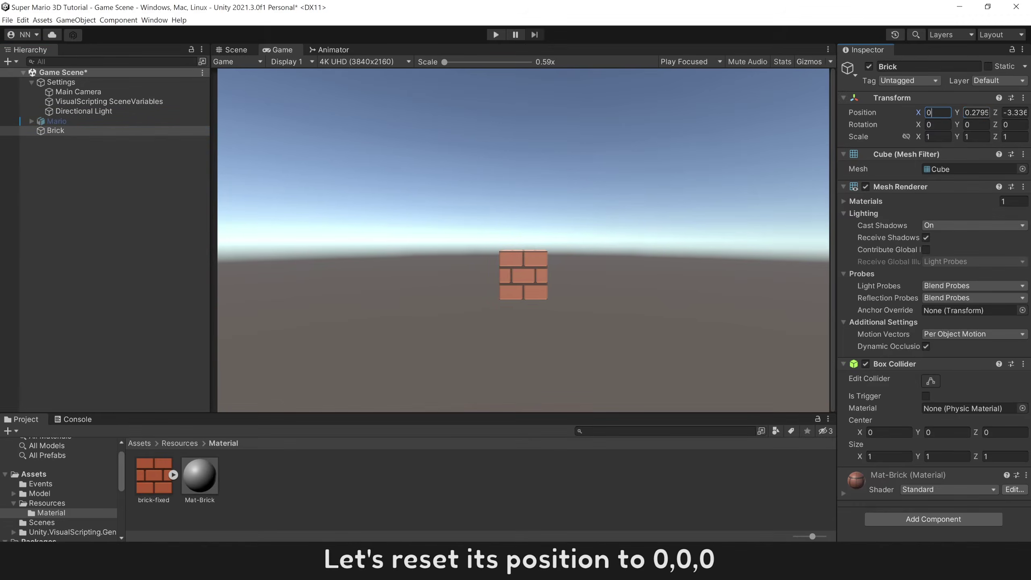
# - Reset the Brick object's position to 0, 0, 0 and set its X scale to 12
pyautogui.click(995, 114)
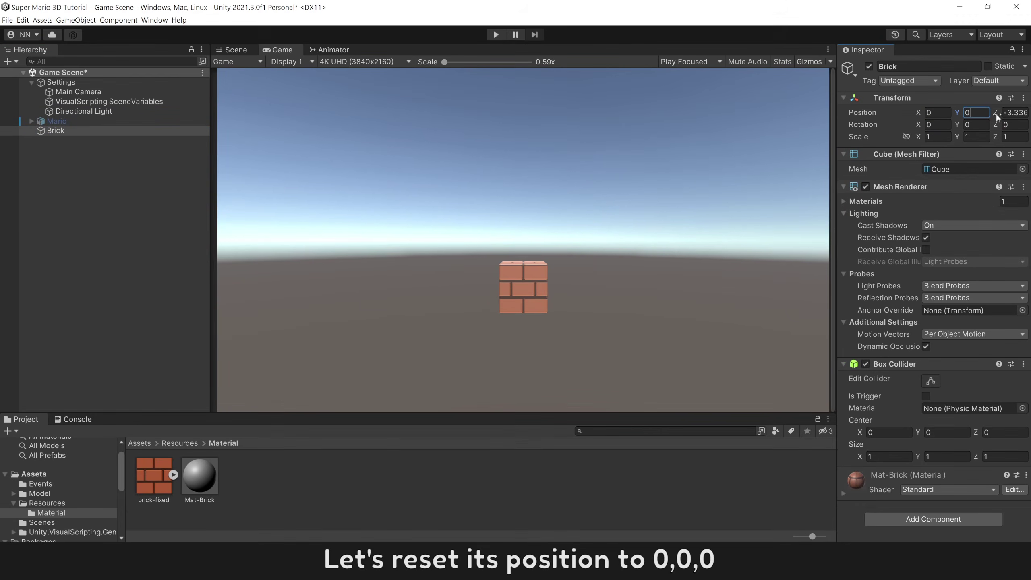
pyautogui.write('0')
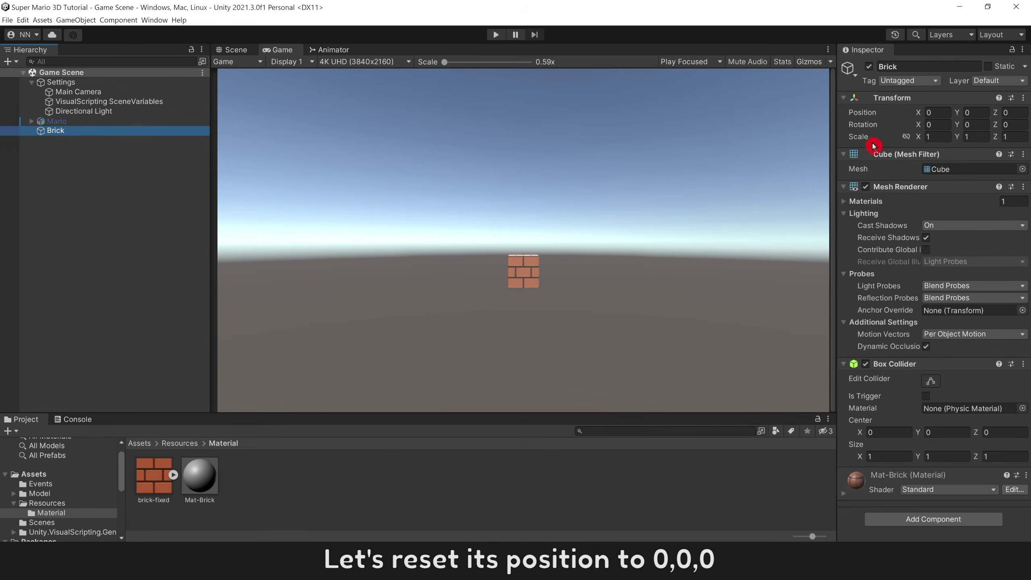
pyautogui.moveTo(918, 136); pyautogui.dragTo(73, 141)
pyautogui.moveTo(73, 141); pyautogui.dragTo(104, 141)
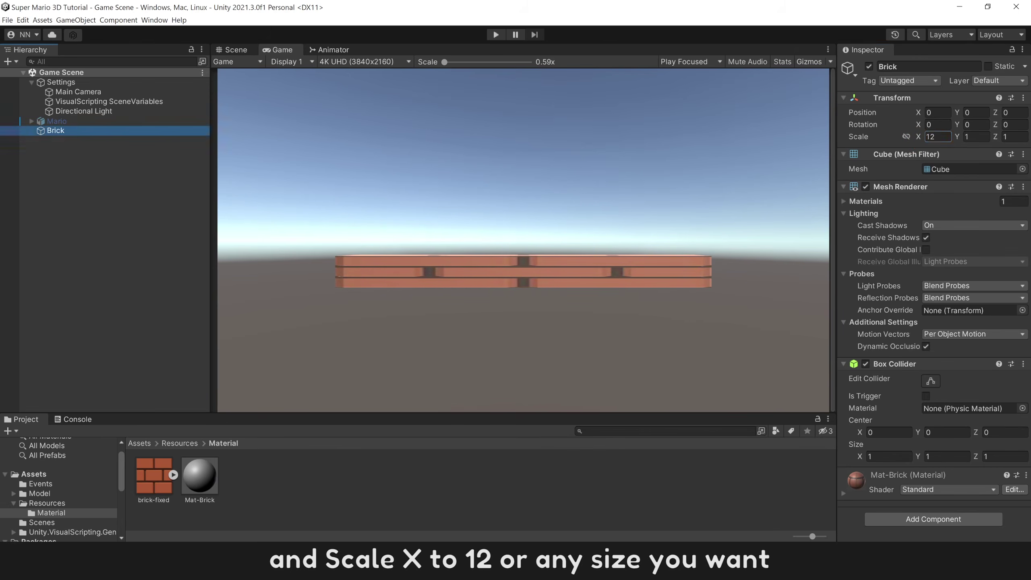
pyautogui.click(936, 139)
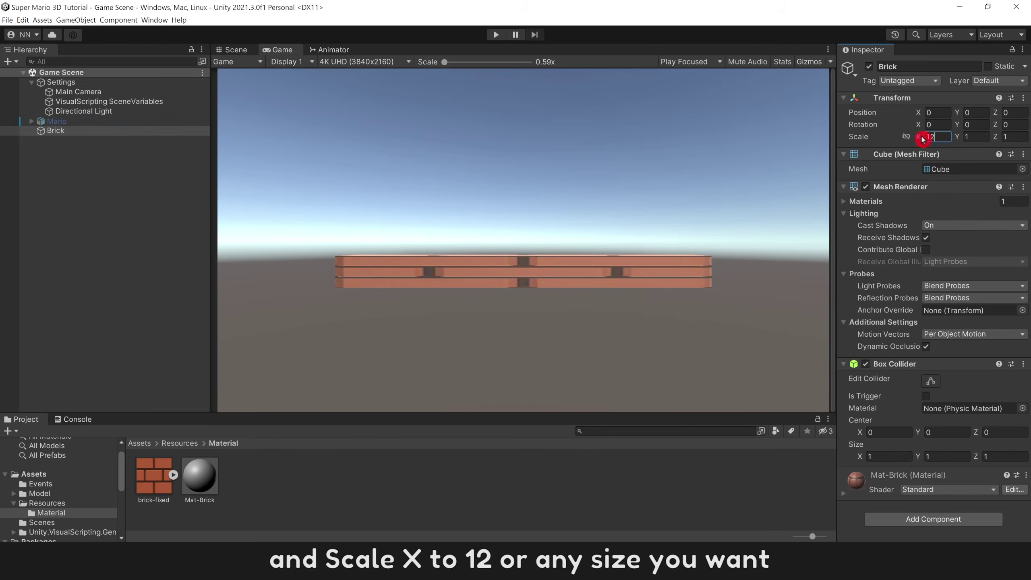
pyautogui.write('12')
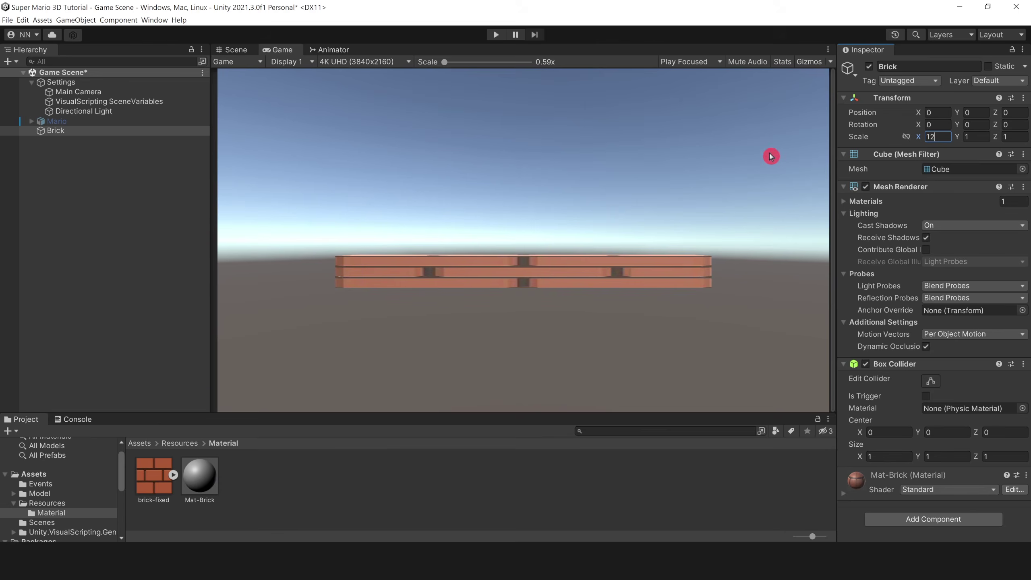
# - Set the main maps' X tiling of the Mat-Brick material to 12
pyautogui.click(199, 475)
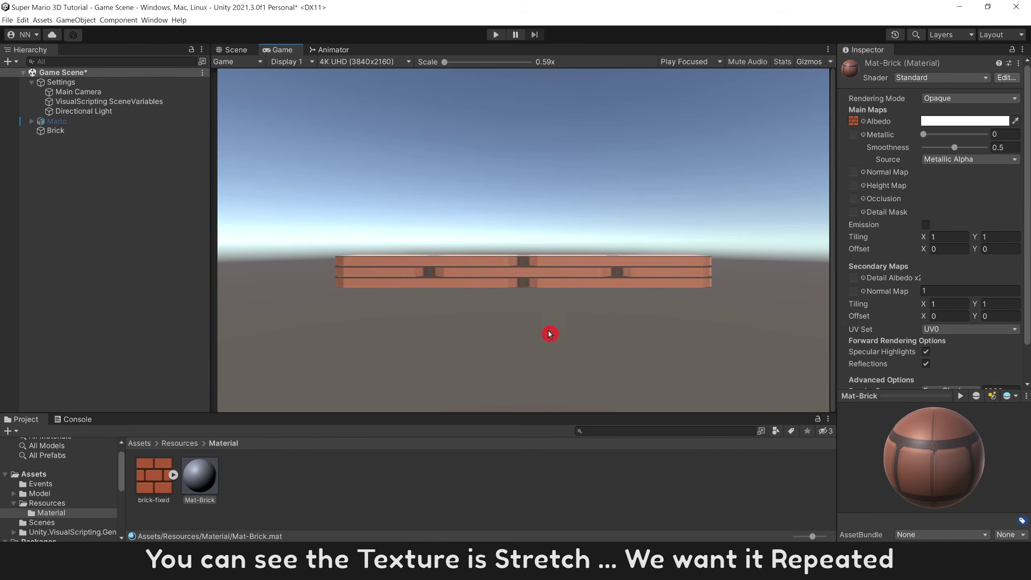
pyautogui.click(200, 475)
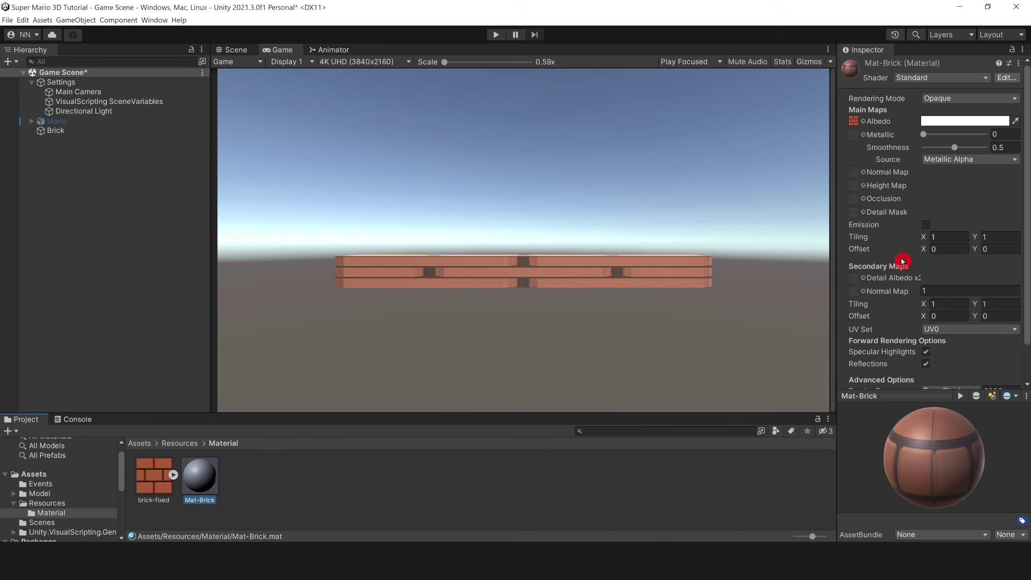
pyautogui.click(934, 237)
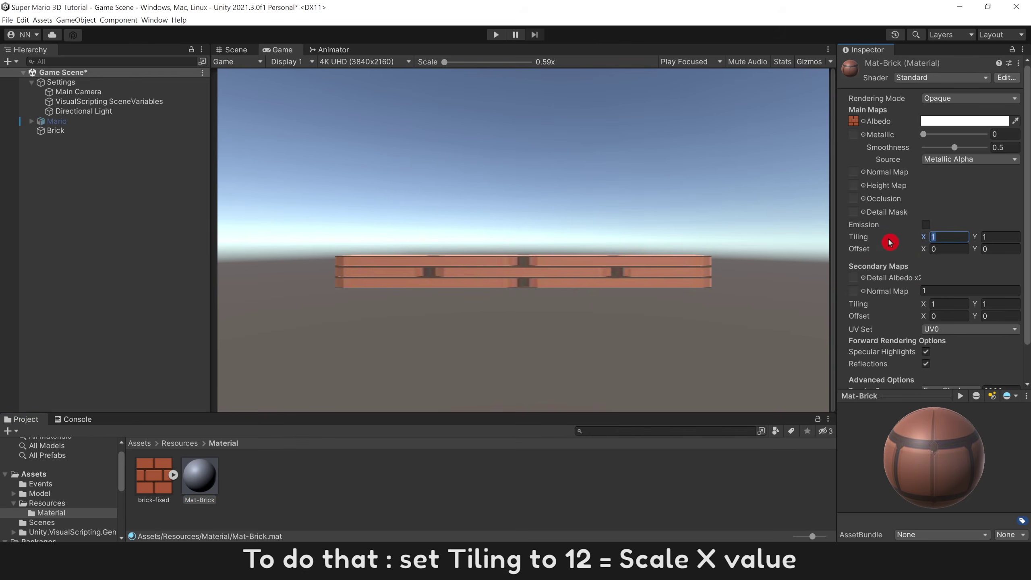
pyautogui.write('12')
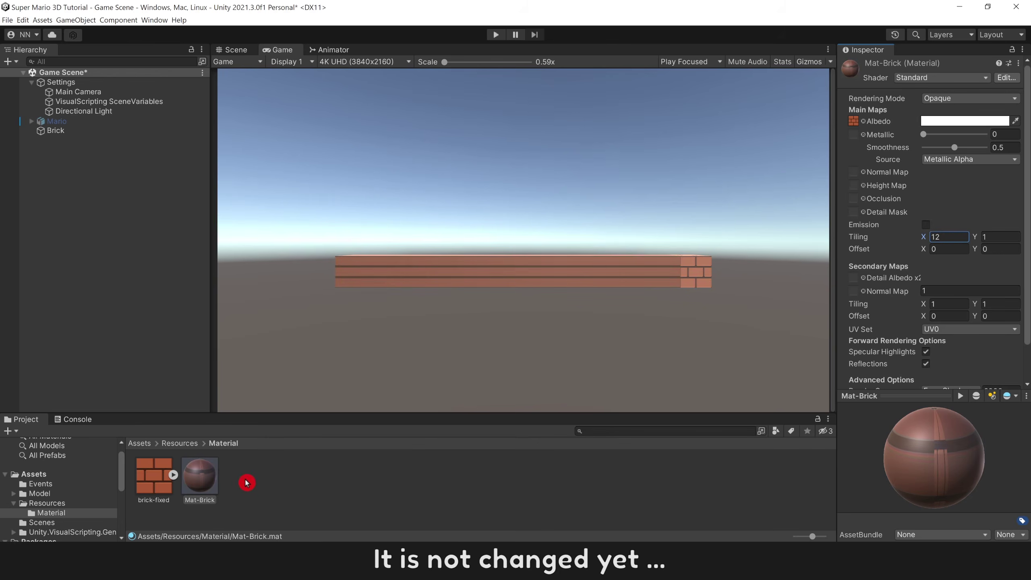
# - Set the brick-fixed texture's wrap mode to Repeat and apply the change
pyautogui.click(155, 476)
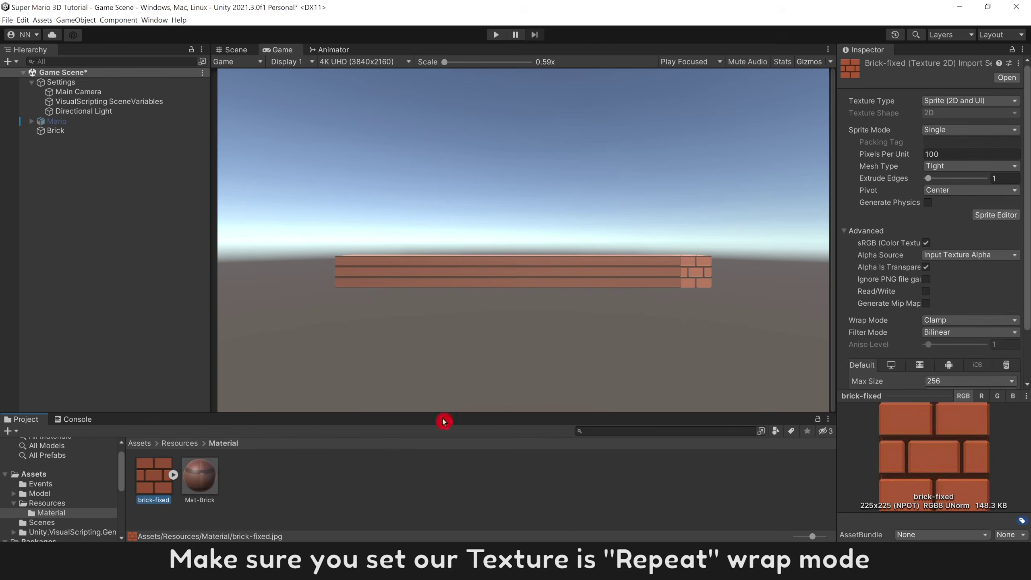
pyautogui.click(935, 321)
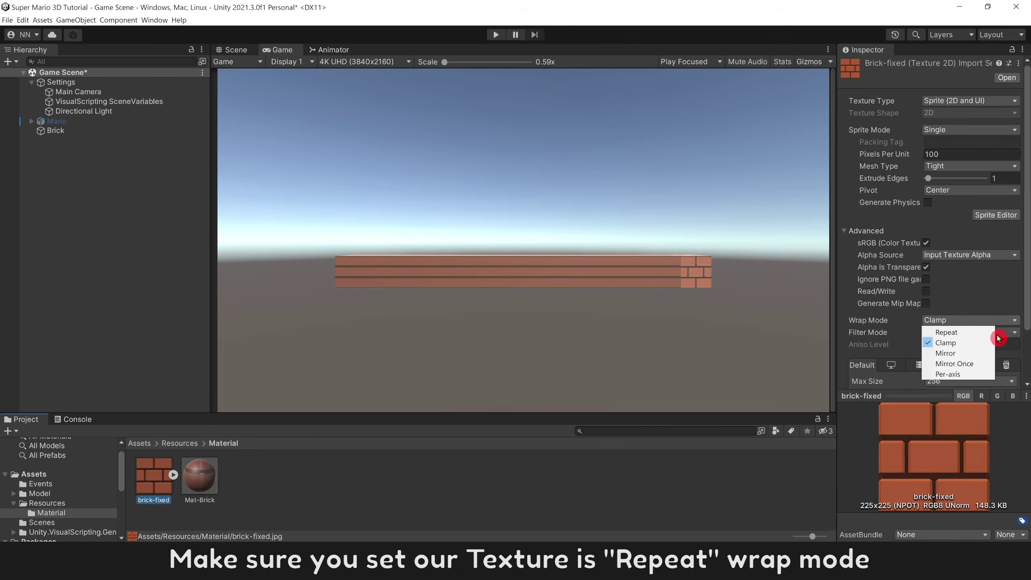
pyautogui.click(977, 335)
pyautogui.scroll(-3, 989, 303)
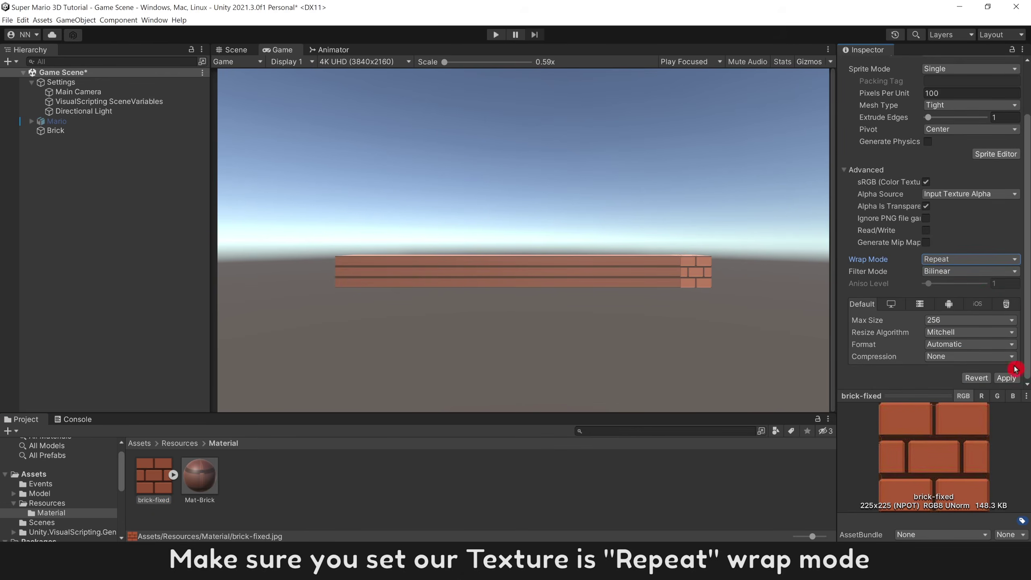
pyautogui.click(1007, 378)
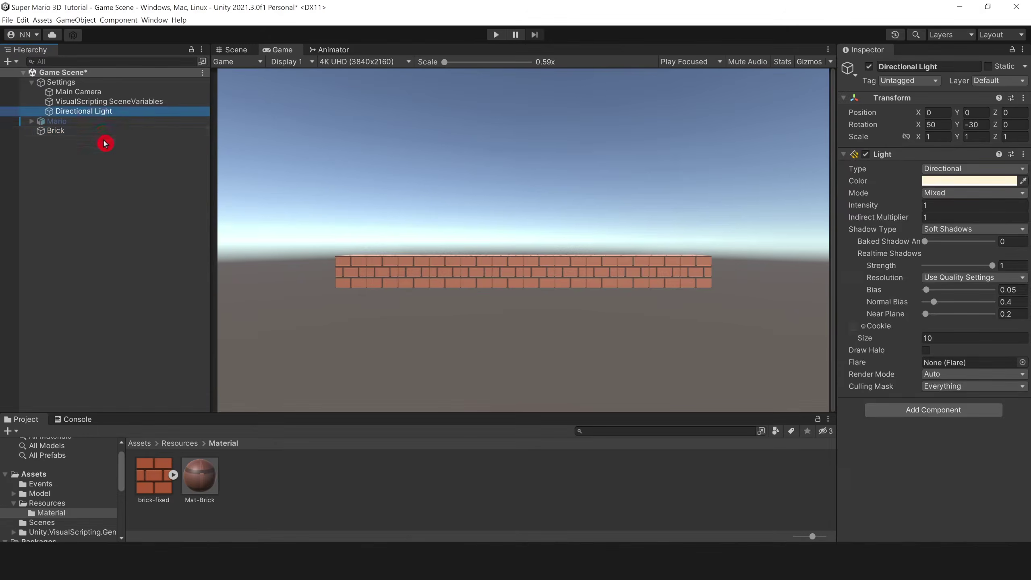
# - Reactivate the disabled Mario object in the scene
pyautogui.click(104, 131)
pyautogui.click(104, 122)
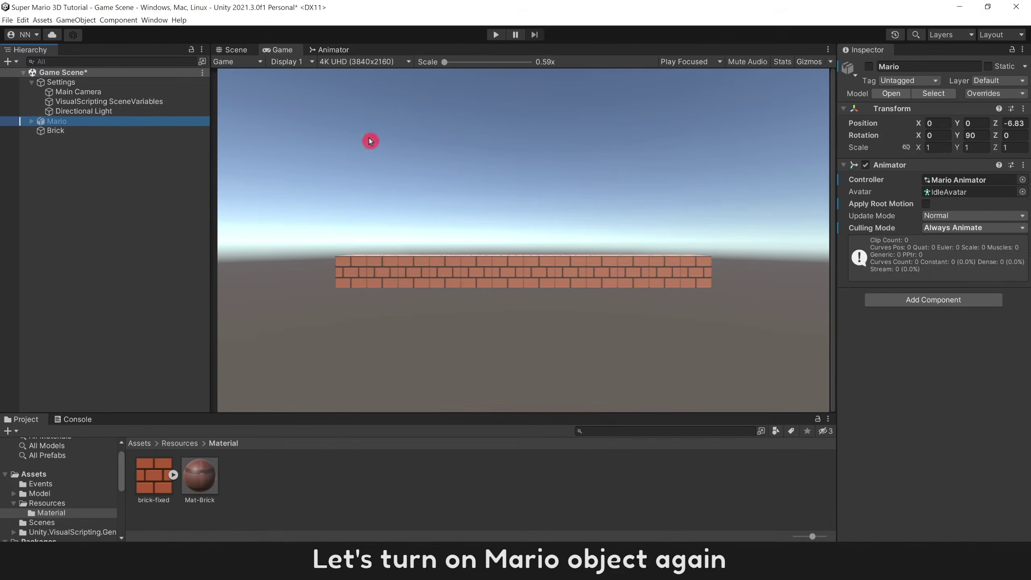
pyautogui.click(869, 66)
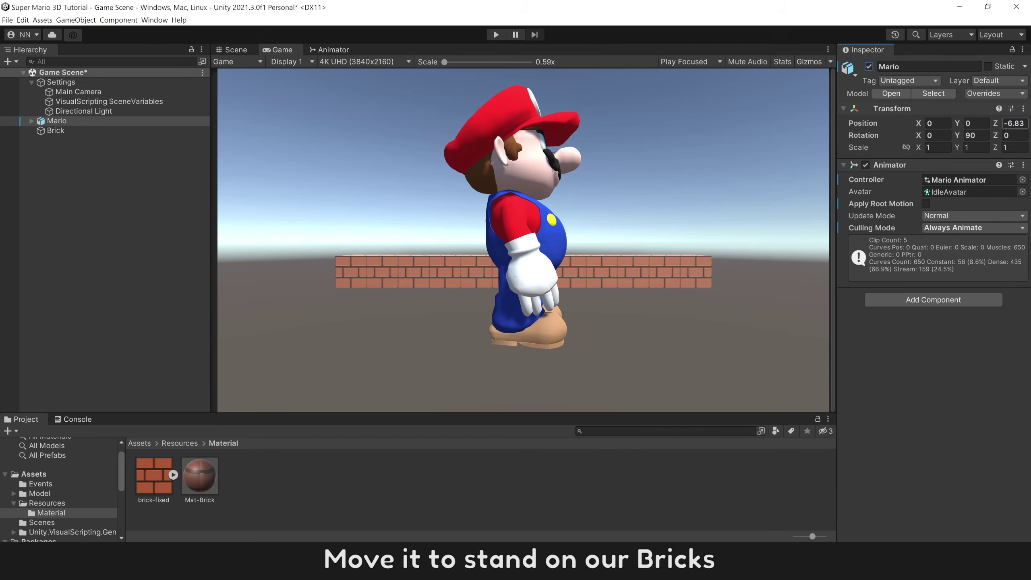
# - Stand Mario near the left end of the brick row at position X about -3.99, Y 0.5, Z 0
pyautogui.write('0')
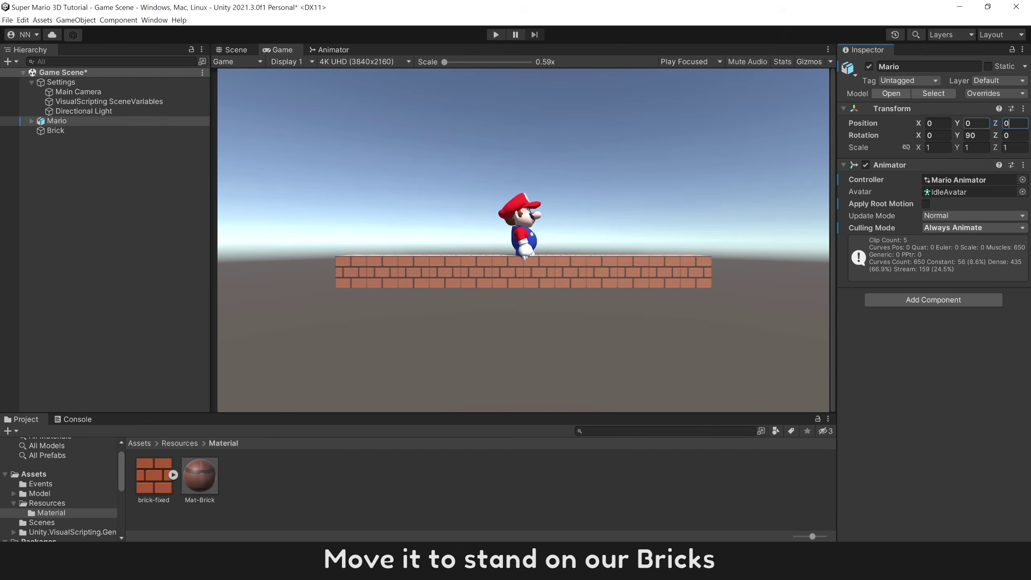
pyautogui.moveTo(958, 127)
pyautogui.mouseDown()
pyautogui.moveTo(977, 124)
pyautogui.moveTo(968, 124)
pyautogui.mouseUp()
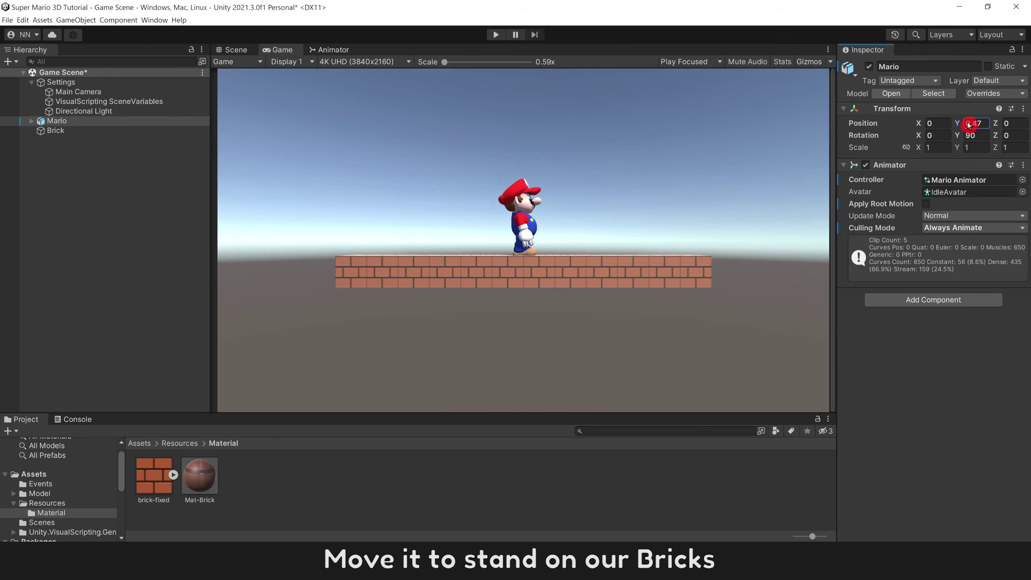
pyautogui.write('0.5')
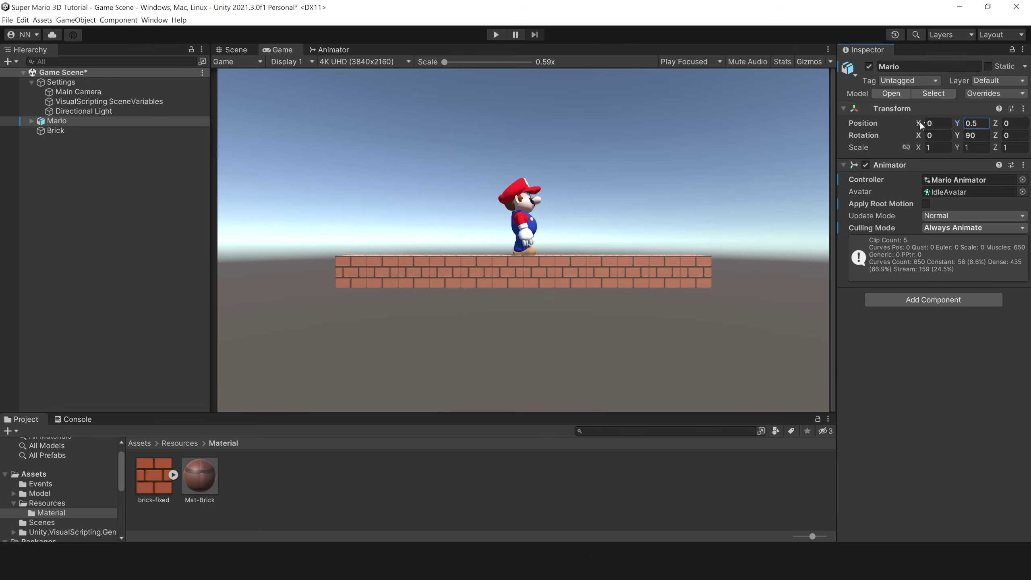
pyautogui.moveTo(920, 122); pyautogui.dragTo(840, 131)
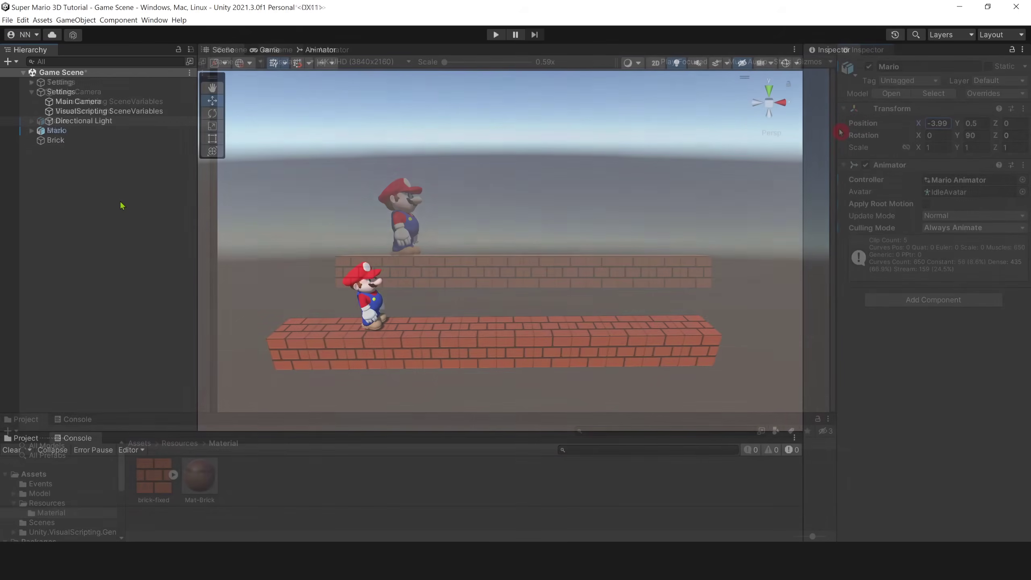
# - Rotate the Directional Light to about 4.97 on X and -330.4 on Y to adjust the shadows
pyautogui.click(107, 121)
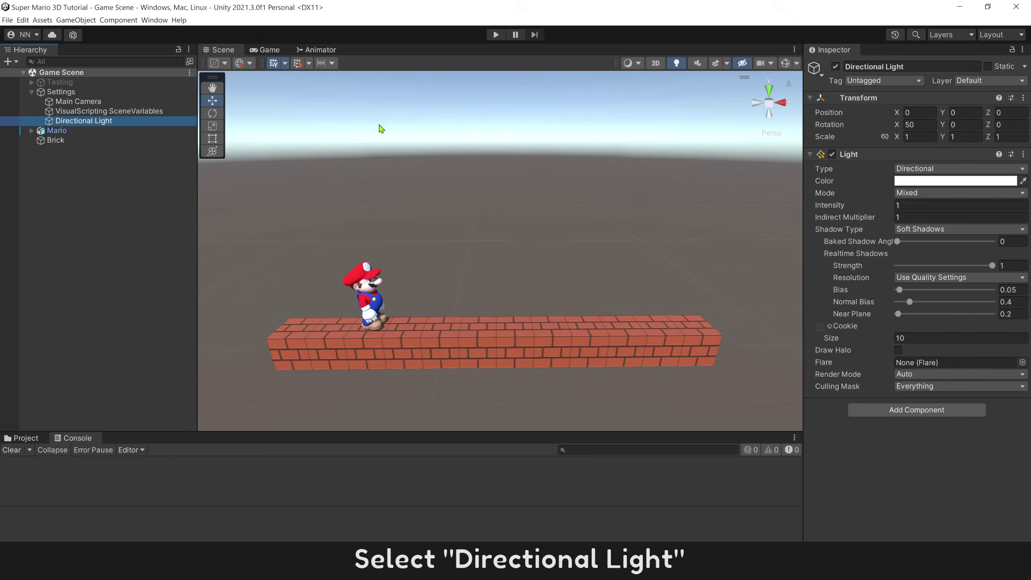
pyautogui.moveTo(943, 125)
pyautogui.mouseDown()
pyautogui.moveTo(668, 154)
pyautogui.moveTo(281, 237)
pyautogui.moveTo(150, 246)
pyautogui.moveTo(1027, 260)
pyautogui.moveTo(997, 265)
pyautogui.mouseUp()
pyautogui.moveTo(898, 129); pyautogui.dragTo(908, 129)
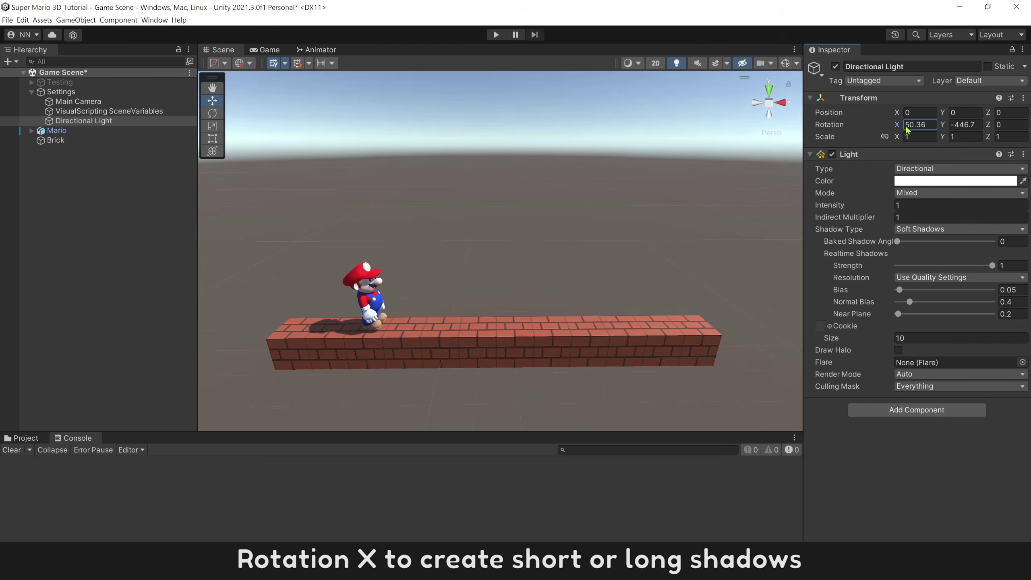
pyautogui.moveTo(983, 134); pyautogui.dragTo(147, 205)
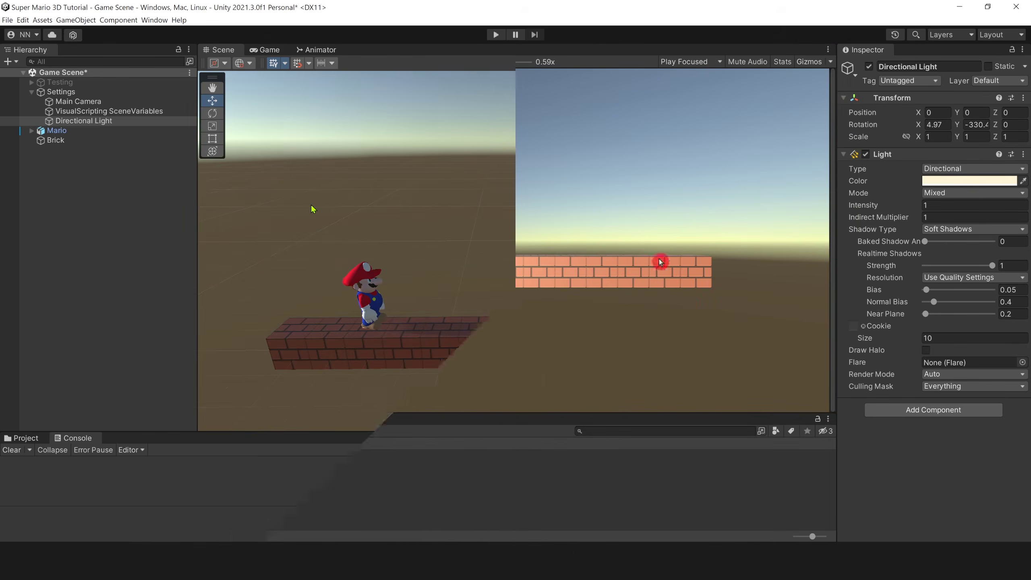
pyautogui.click(179, 112)
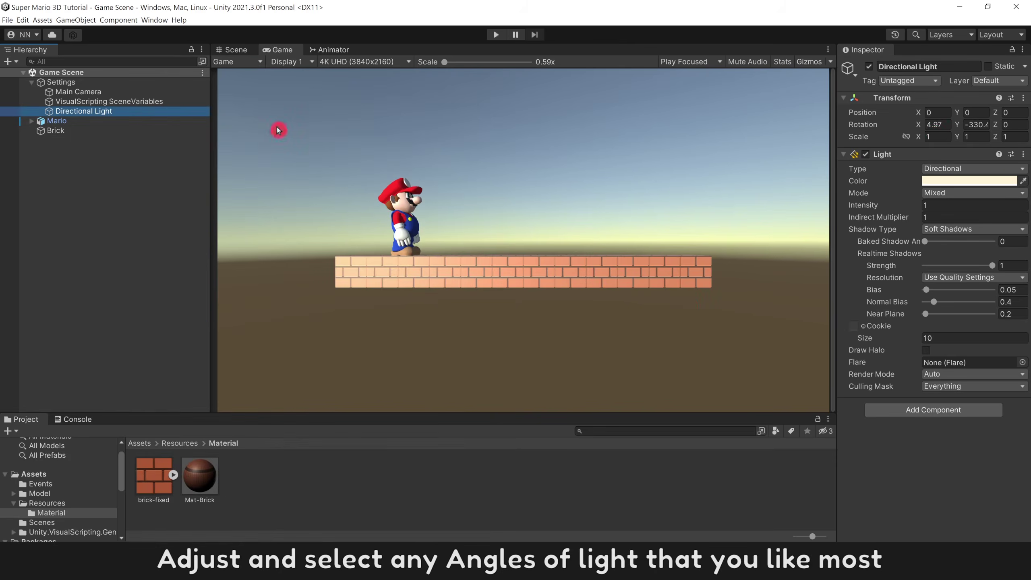
# - Set the Directional Light's rotation to 5 on X and -330 on Y
pyautogui.click(937, 125)
pyautogui.write('5')
pyautogui.press('Tab')
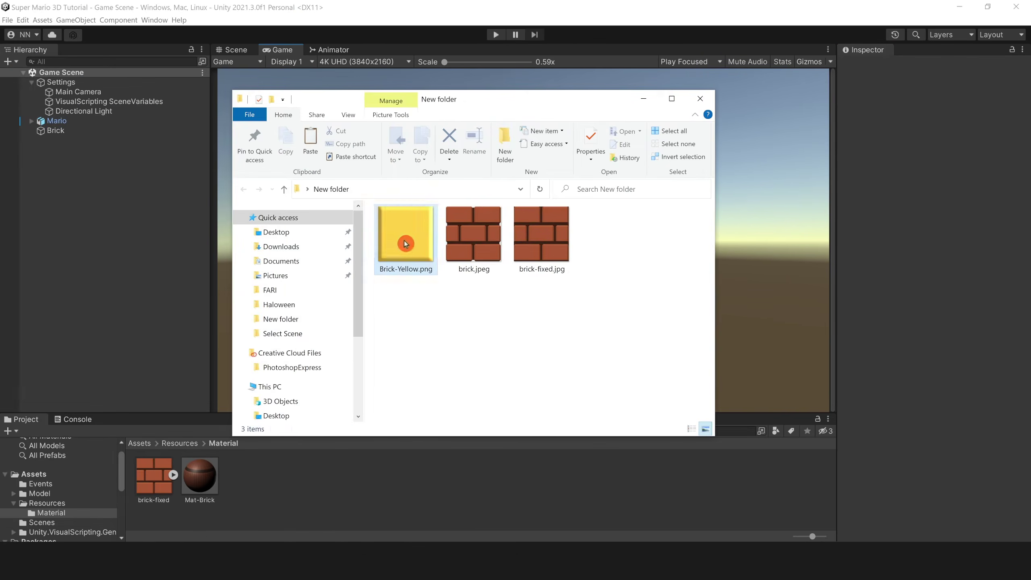
# - Import Brick-Yellow.png from the downloaded folder into the Resources/Material folder
pyautogui.moveTo(409, 271); pyautogui.dragTo(348, 486)
pyautogui.click(369, 492)
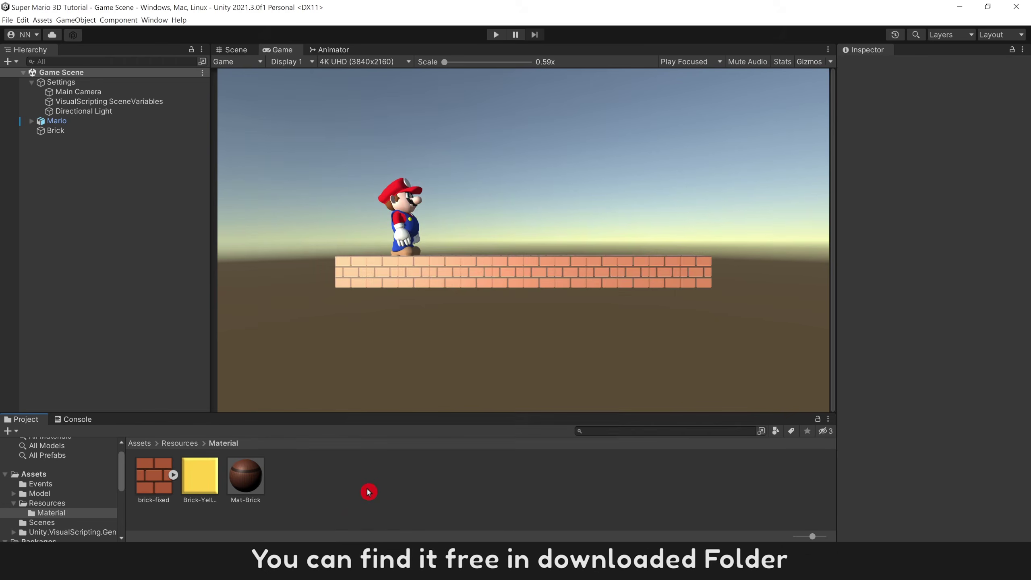
# - Duplicate the Mat-Brick material and name the copy Mat-Brick Yellow
pyautogui.click(246, 479)
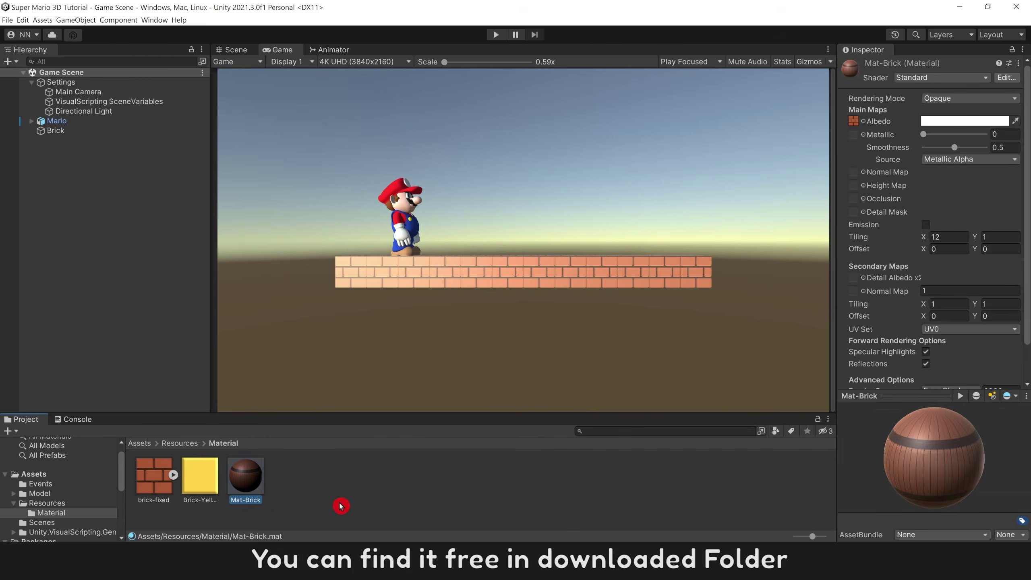
pyautogui.hotkey('ctrl', 'd')
pyautogui.press('F2')
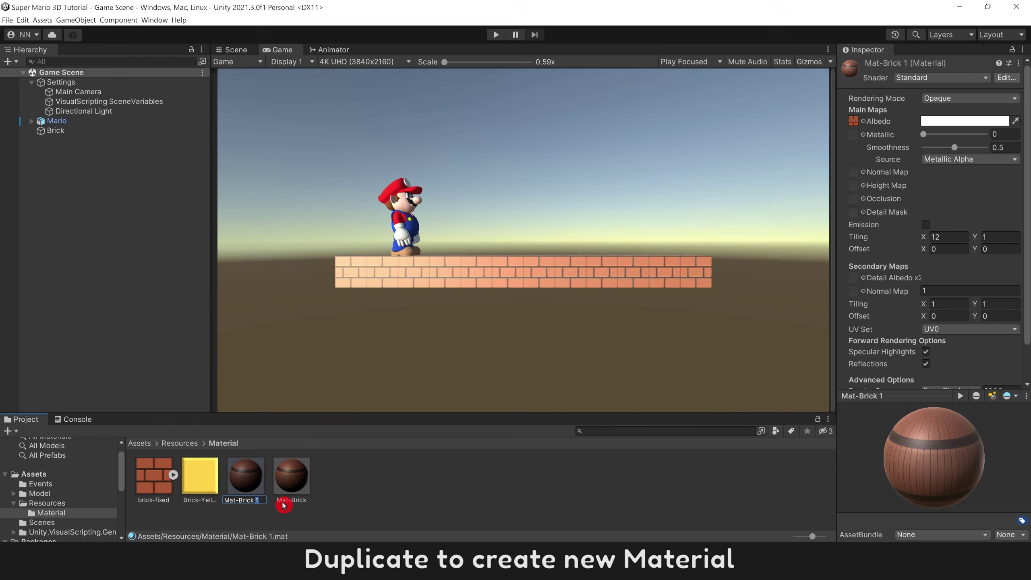
pyautogui.write('Mat-Brick Yellow')
pyautogui.press('Return')
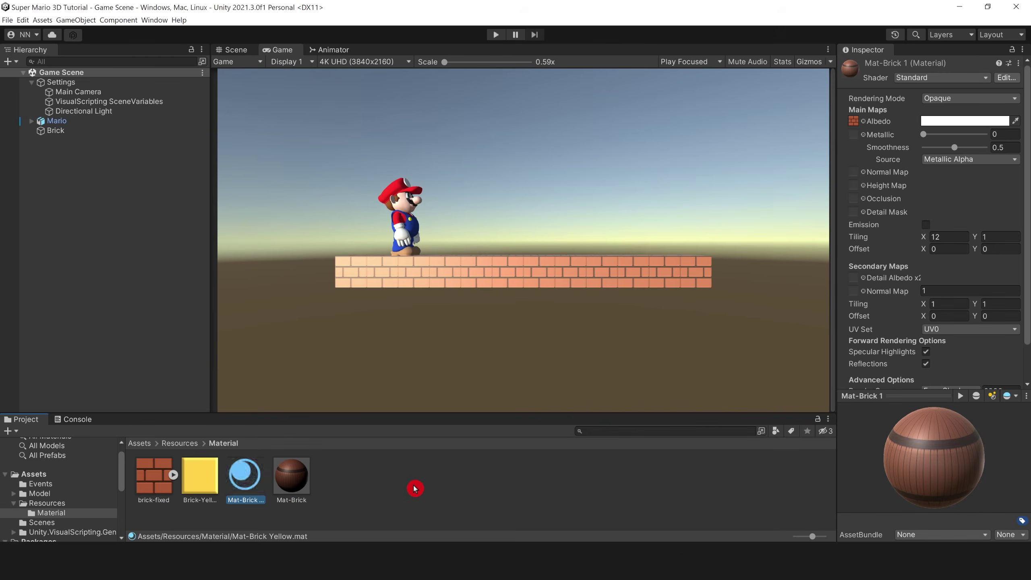
# - Apply Mat-Brick Yellow to the Brick object and use the Brick-Yellow texture as the material's Albedo map
pyautogui.moveTo(242, 480); pyautogui.dragTo(69, 134)
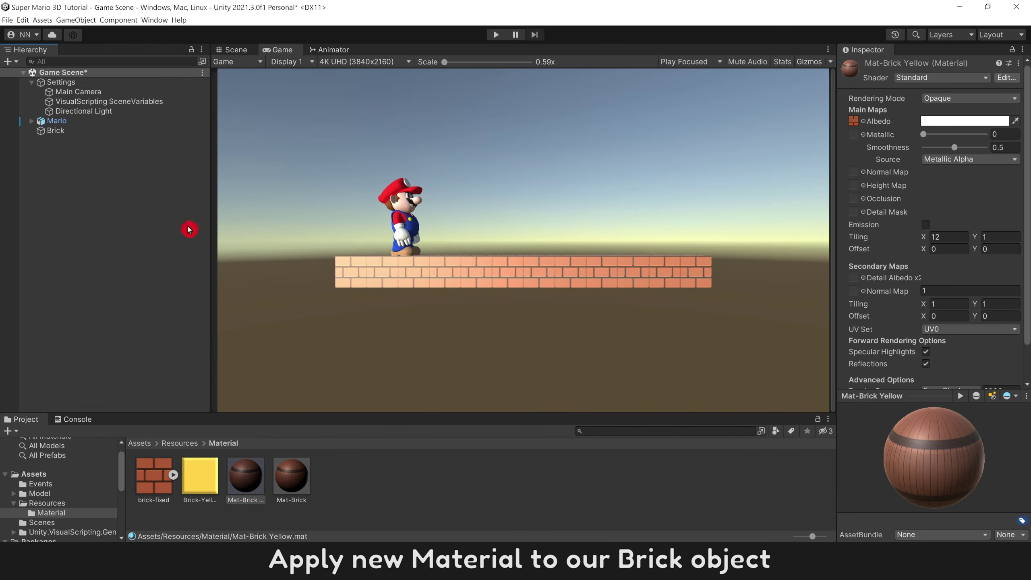
pyautogui.moveTo(201, 478); pyautogui.dragTo(659, 276)
pyautogui.moveTo(853, 123); pyautogui.dragTo(854, 124)
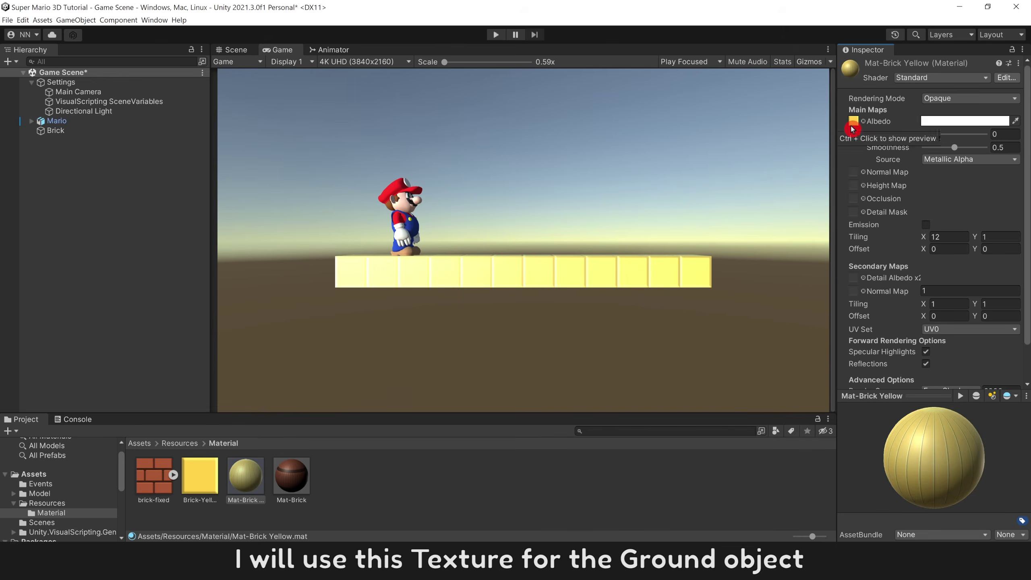
# - Set the Directional Light's X rotation to 50
pyautogui.click(84, 111)
pyautogui.click(932, 124)
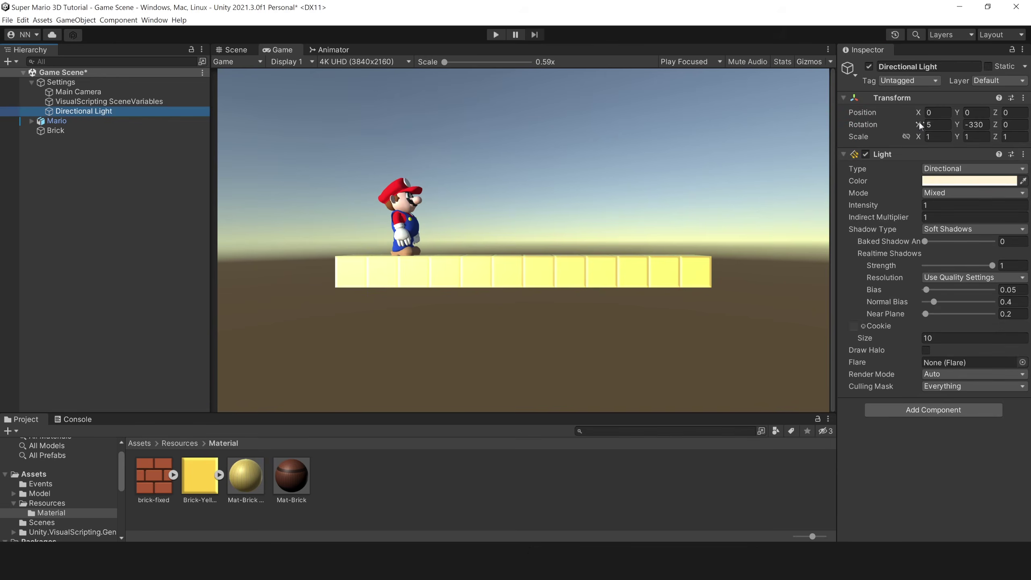
pyautogui.write('5')
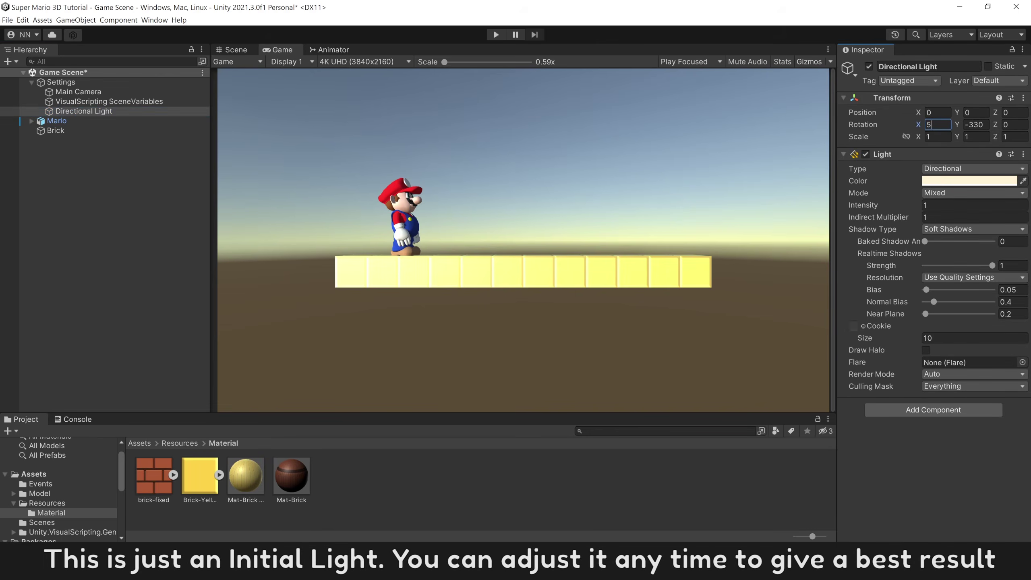
pyautogui.write('0')
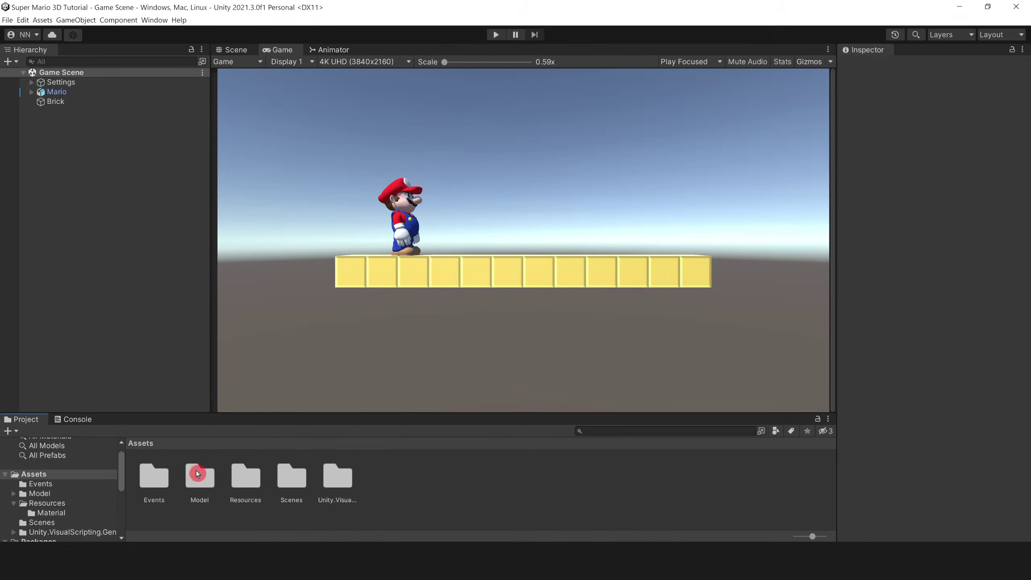
# - Import the downloaded Sky folder into the project's Resources folder
pyautogui.click(246, 479)
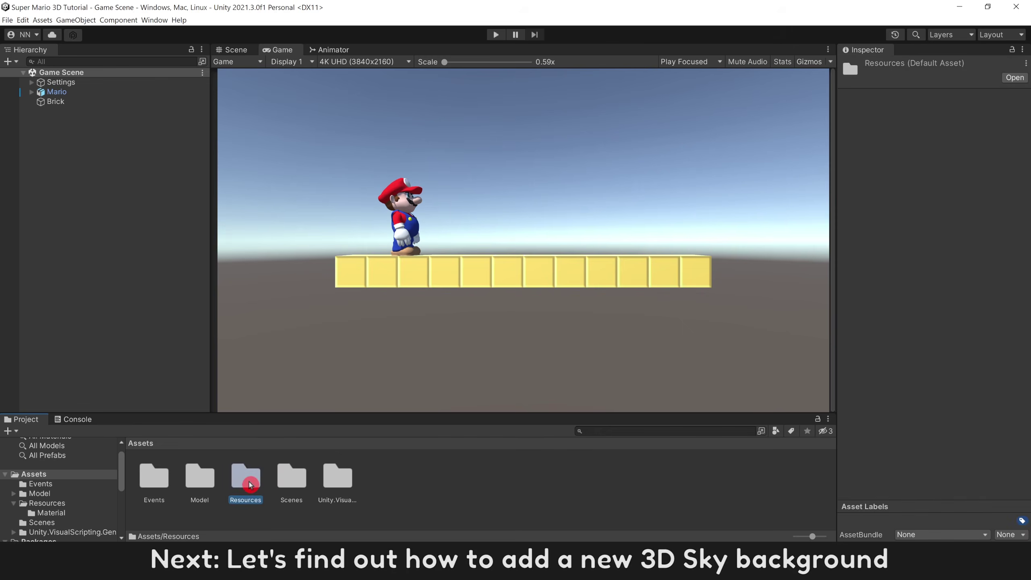
pyautogui.doubleClick(249, 484)
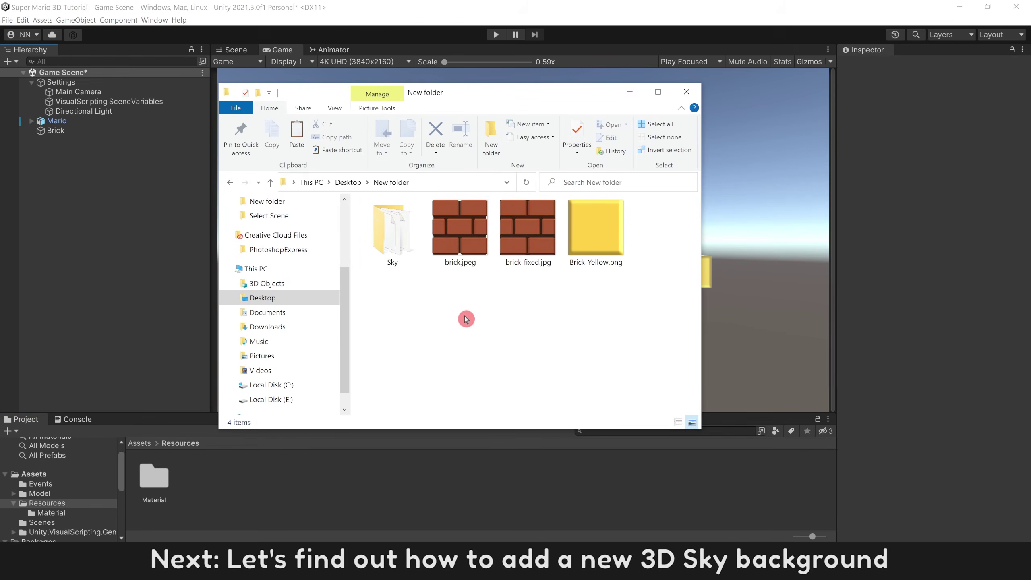
pyautogui.click(398, 236)
pyautogui.moveTo(398, 235); pyautogui.dragTo(256, 481)
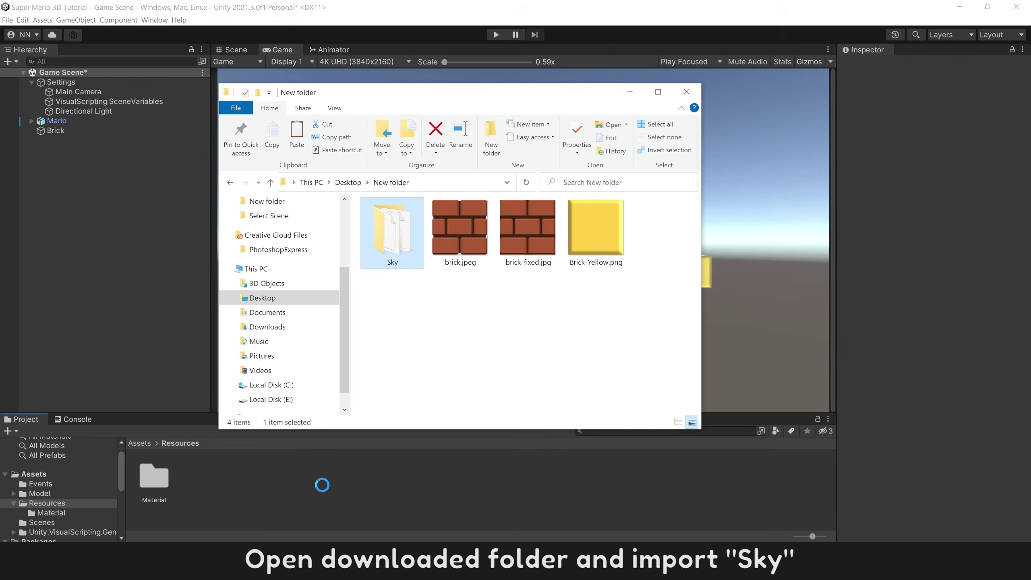
pyautogui.click(324, 488)
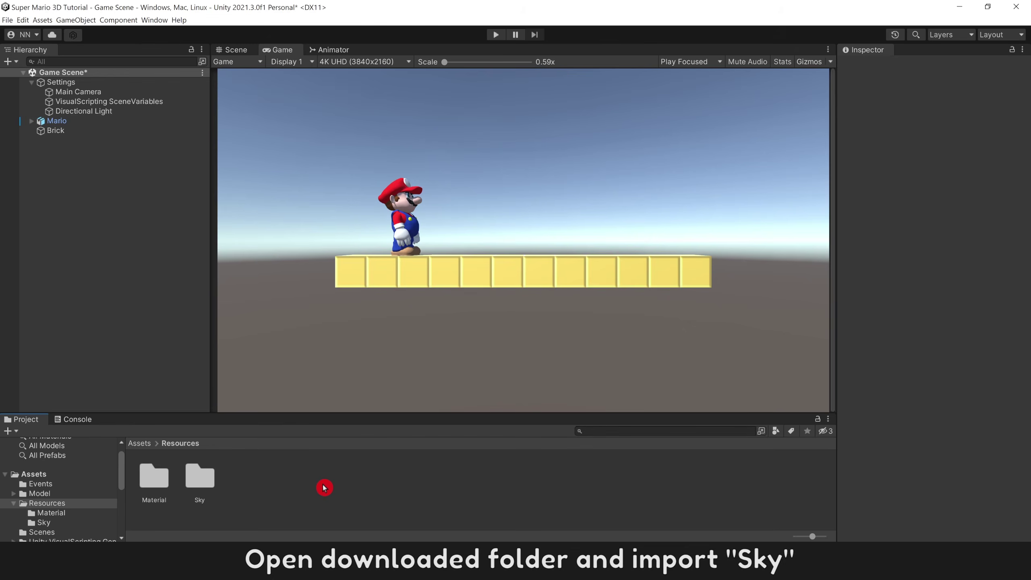
# - Open the imported Sky folder, save the scene and choose Skybox as the Main Camera's Clear Flags
pyautogui.doubleClick(216, 481)
pyautogui.hotkey('ctrl', 's')
pyautogui.click(111, 94)
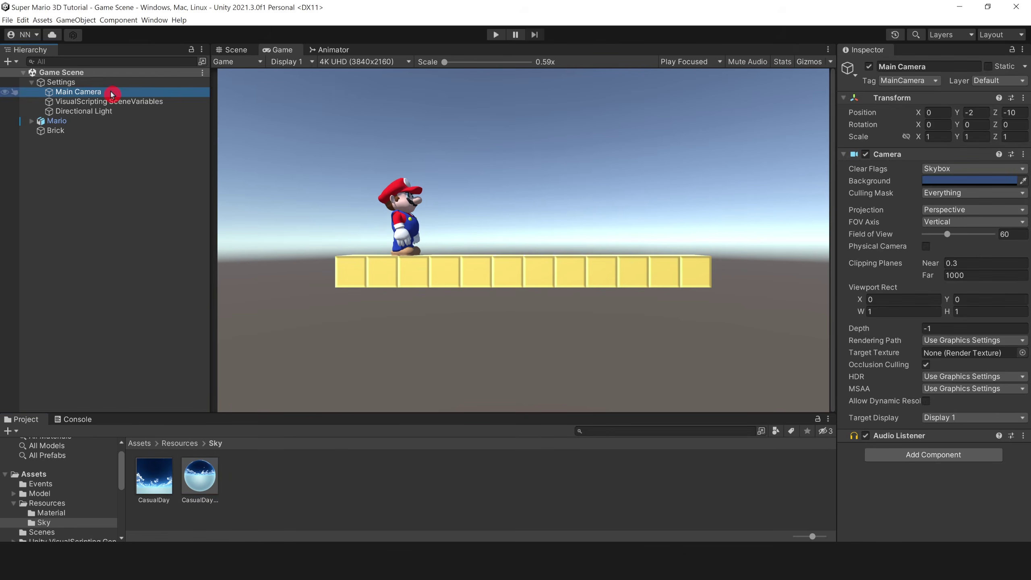
pyautogui.click(1001, 168)
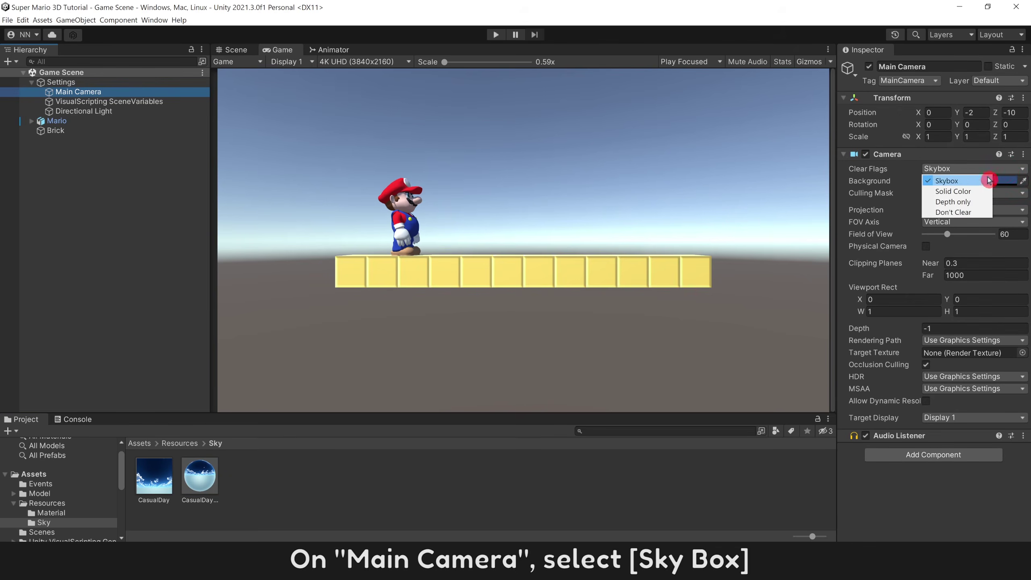
pyautogui.click(974, 181)
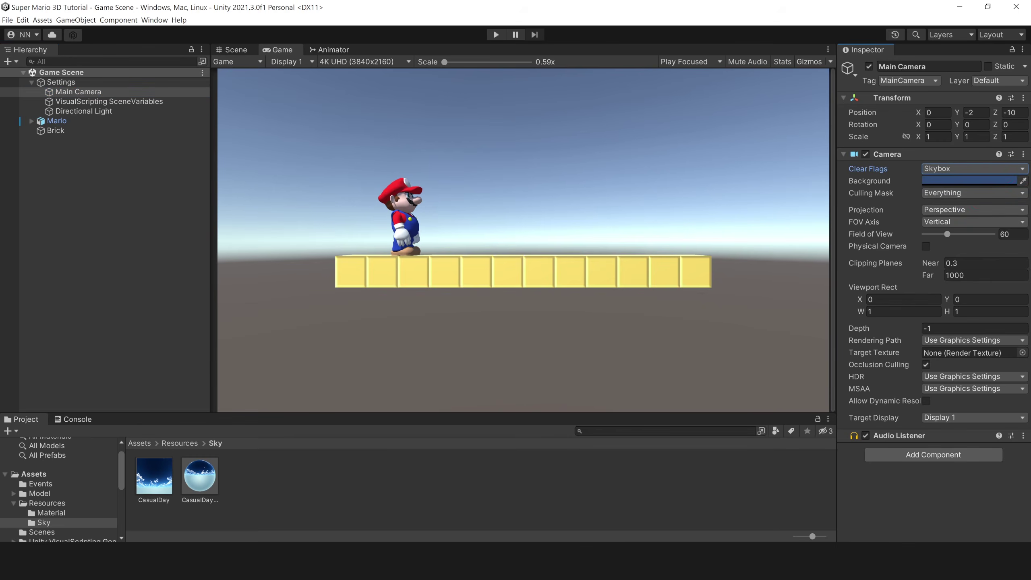
# - Add a Skybox component to the Main Camera and assign the CasualDay sky material as its Custom Skybox
pyautogui.click(976, 455)
pyautogui.write('sky')
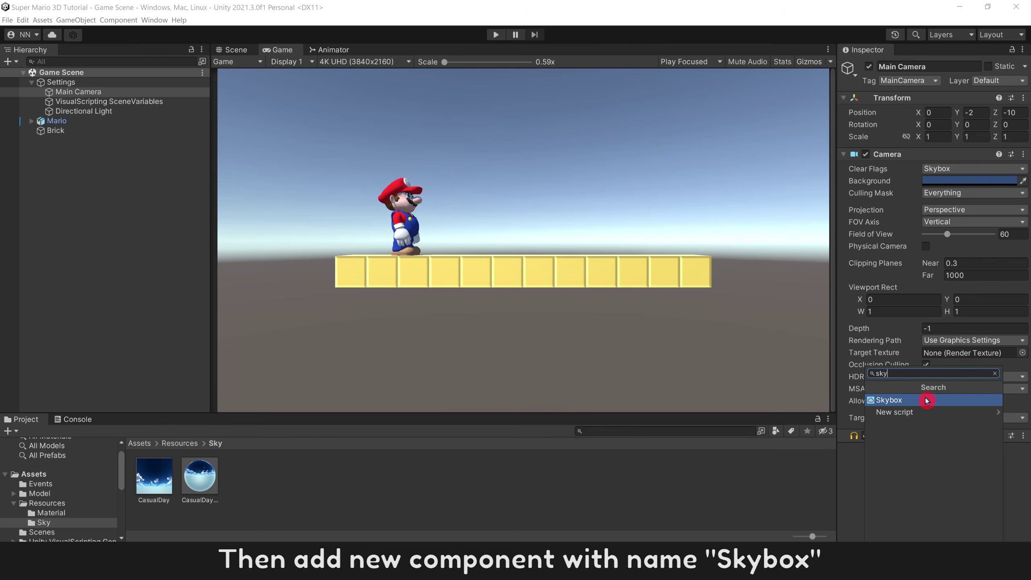
pyautogui.click(927, 401)
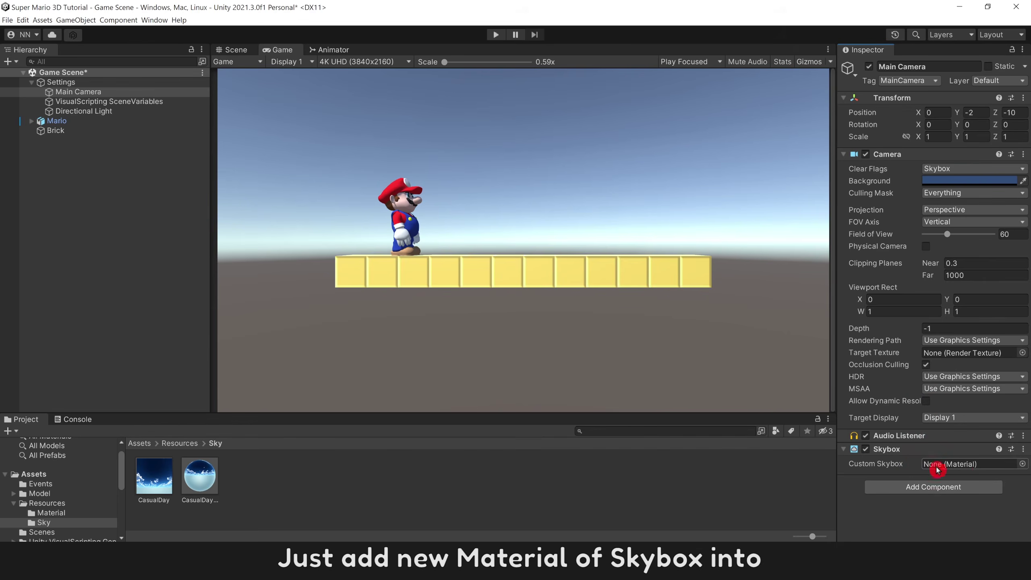
pyautogui.moveTo(192, 474); pyautogui.dragTo(939, 466)
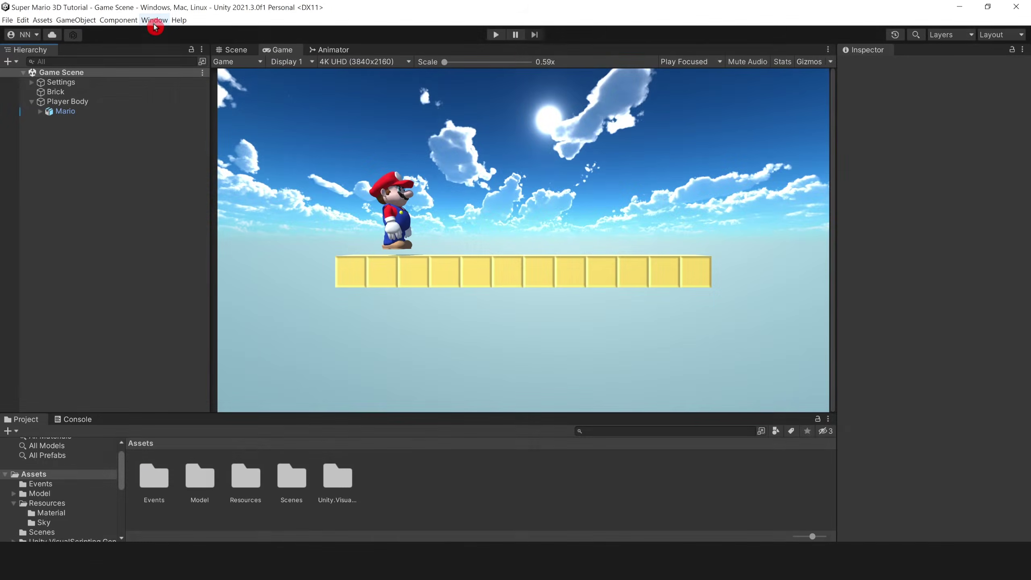
# - Search My Assets in the Package Manager for "sky" and view the Skybox Series Free package
pyautogui.click(155, 20)
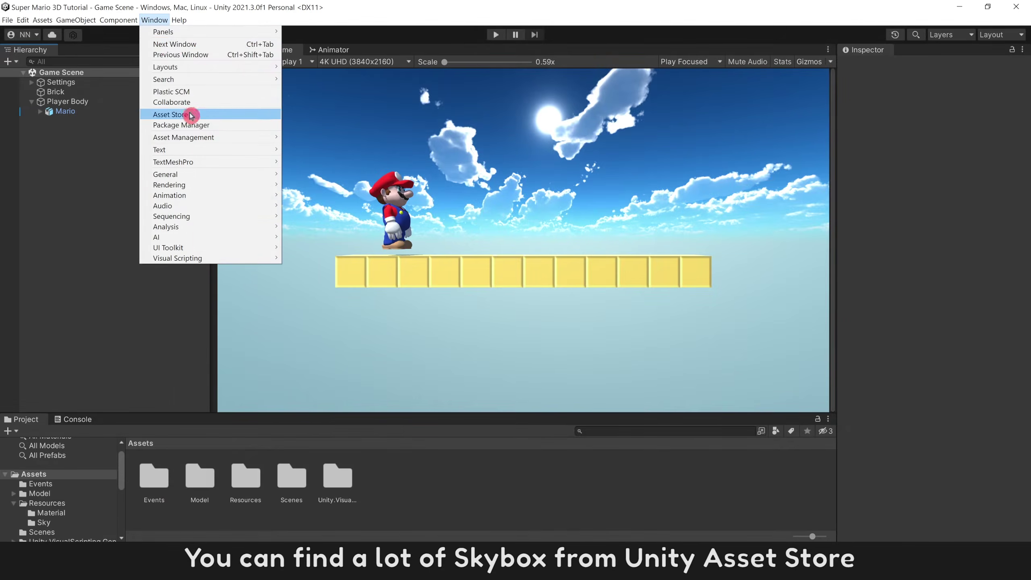
pyautogui.click(185, 125)
pyautogui.click(273, 102)
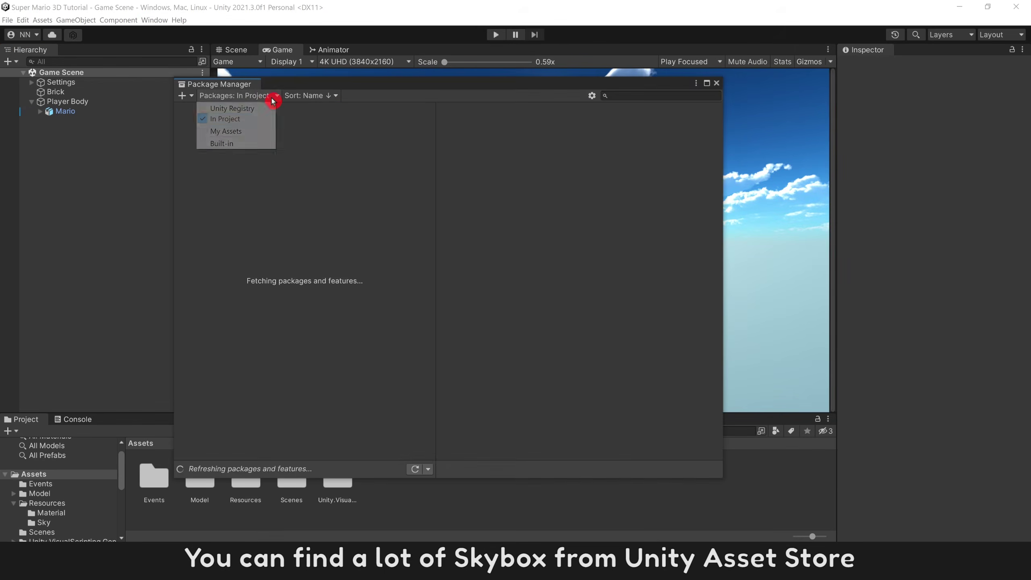
pyautogui.click(260, 131)
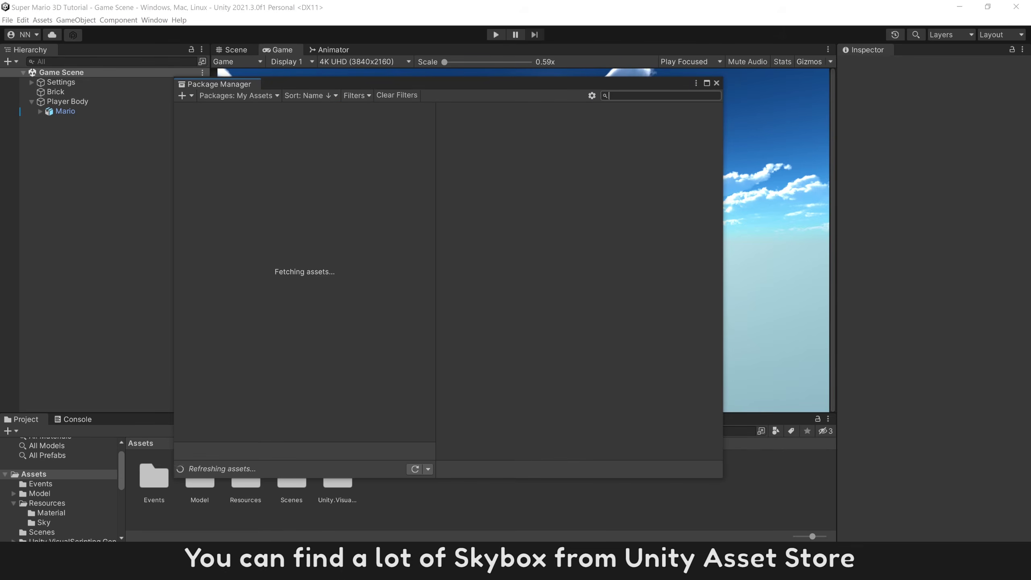
pyautogui.write('sky')
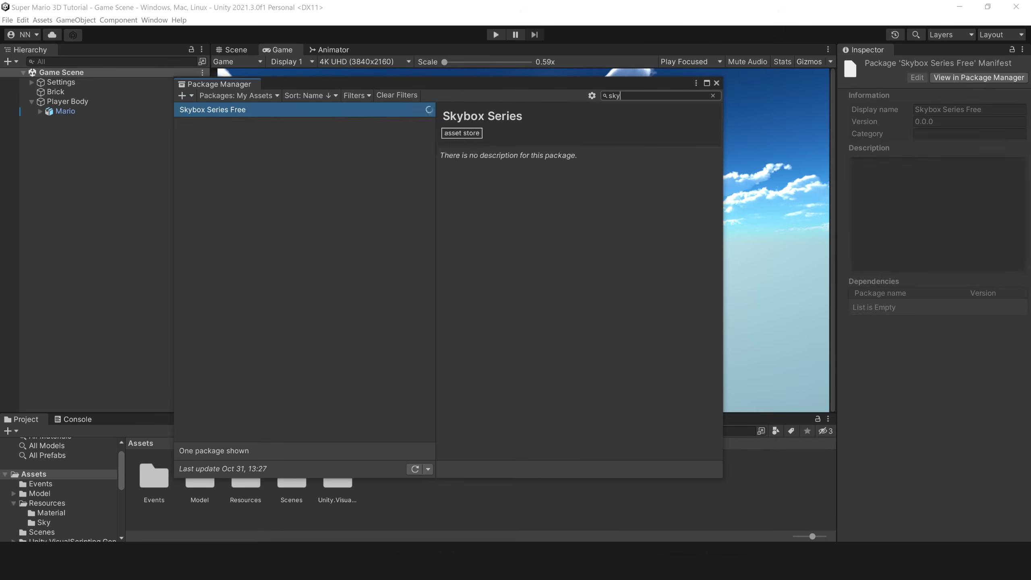
pyautogui.click(385, 116)
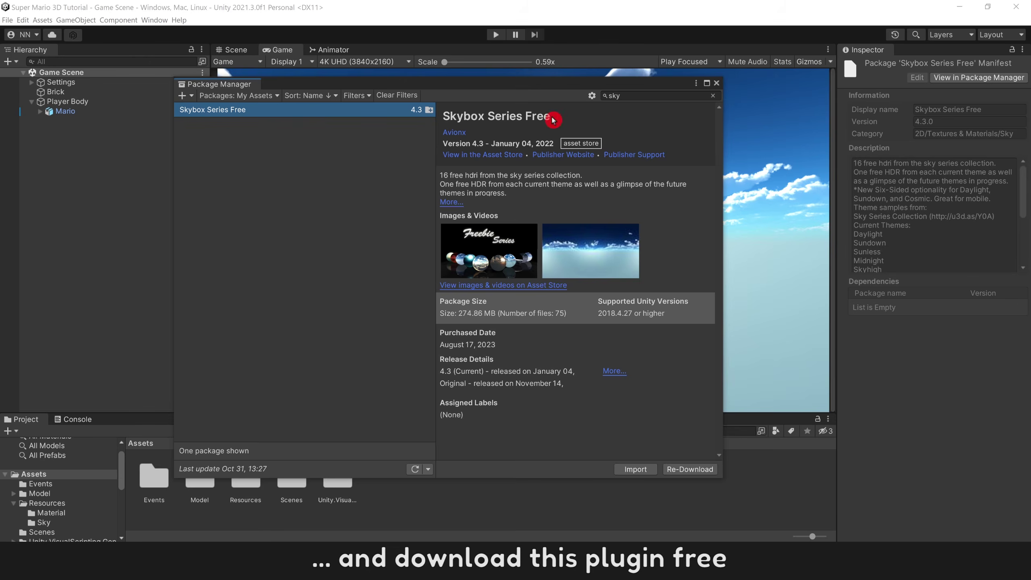
# - Open the Skybox Series Free page in the Unity Asset Store in the browser and look through it
pyautogui.moveTo(552, 120); pyautogui.dragTo(443, 117)
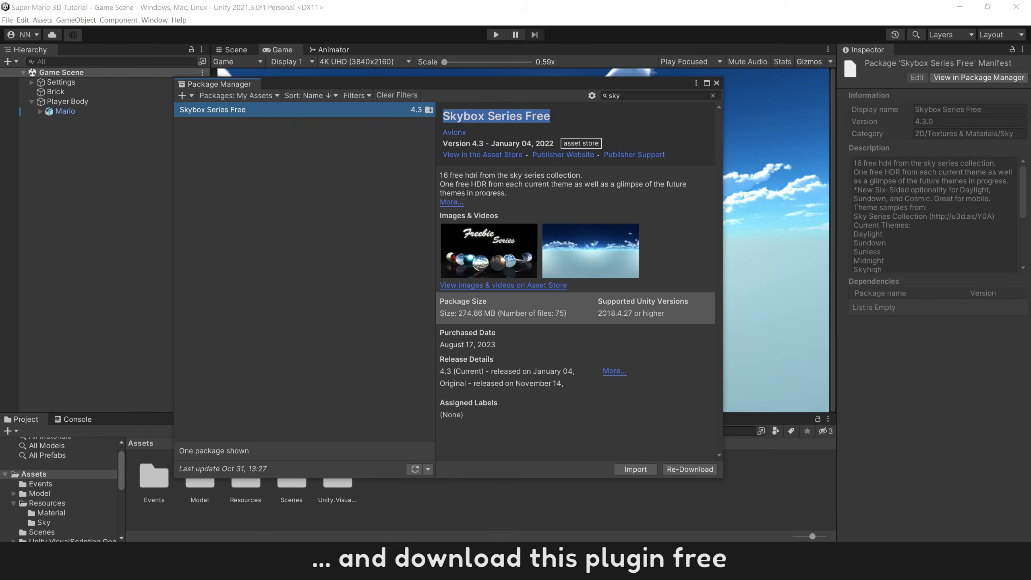
pyautogui.click(485, 155)
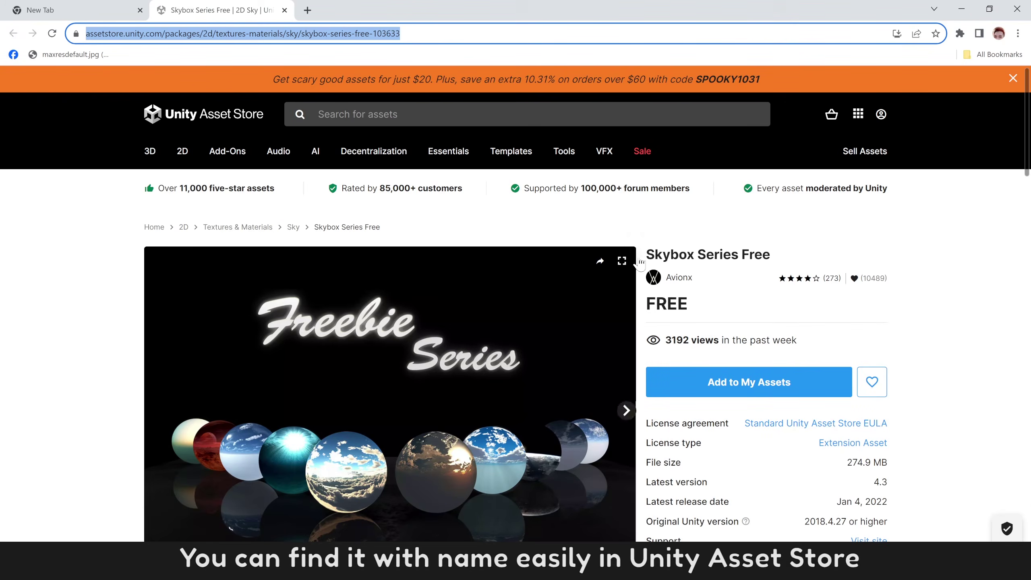
pyautogui.moveTo(645, 255); pyautogui.dragTo(785, 258)
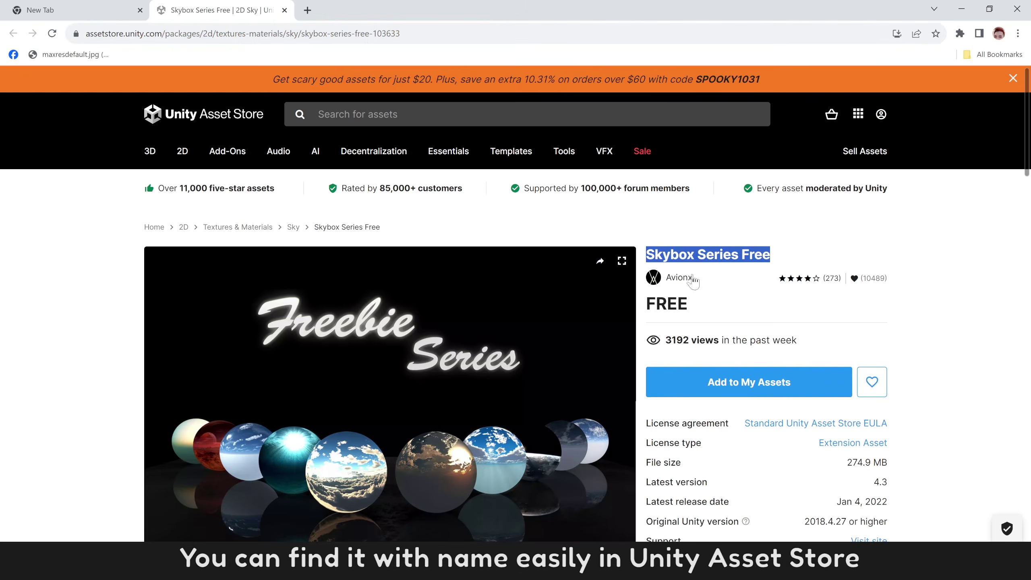
pyautogui.scroll(-3, 694, 280)
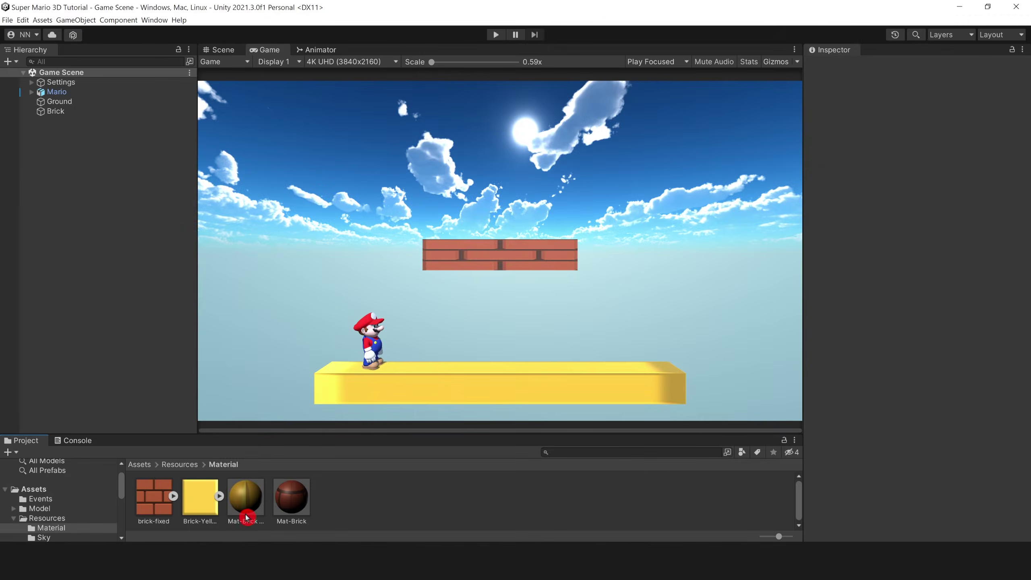
# - Rename the Mat-Brick Yellow material to Mat-Ground and check the Tiling of the Mat-Brick material
pyautogui.click(246, 497)
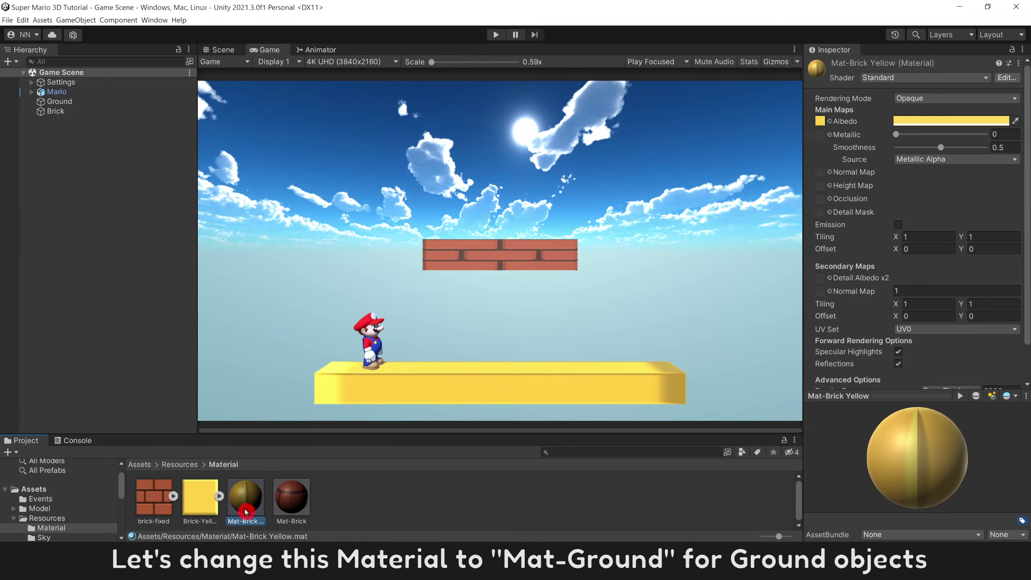
pyautogui.click(424, 508)
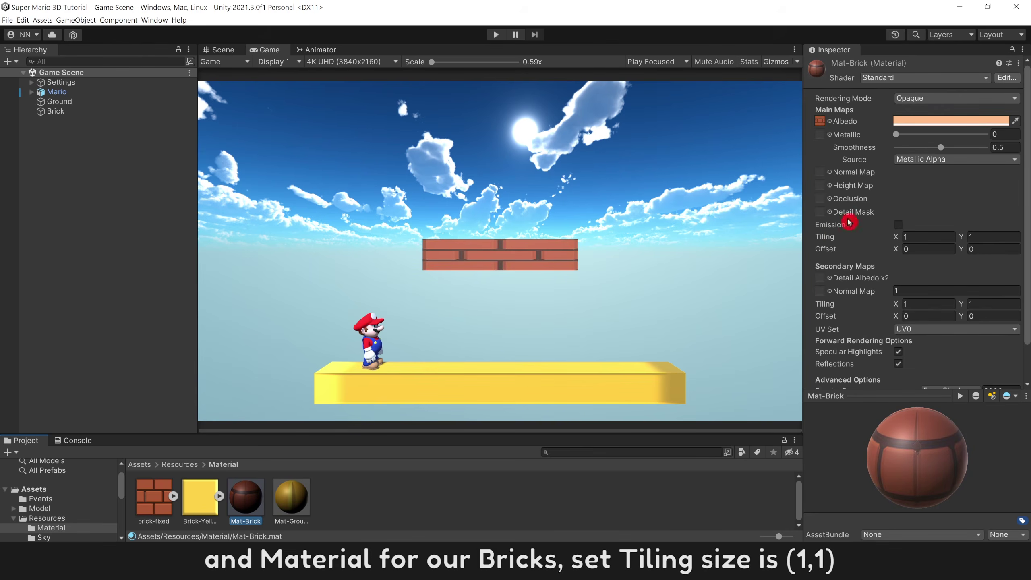
pyautogui.click(851, 242)
pyautogui.click(917, 237)
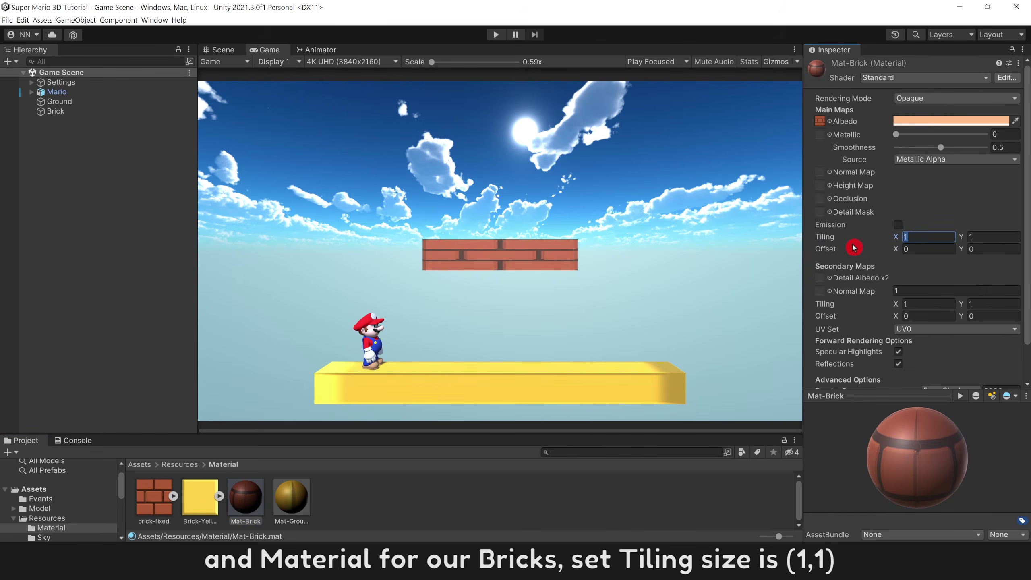
# - Set the floating Brick object's X scale to 1
pyautogui.click(78, 113)
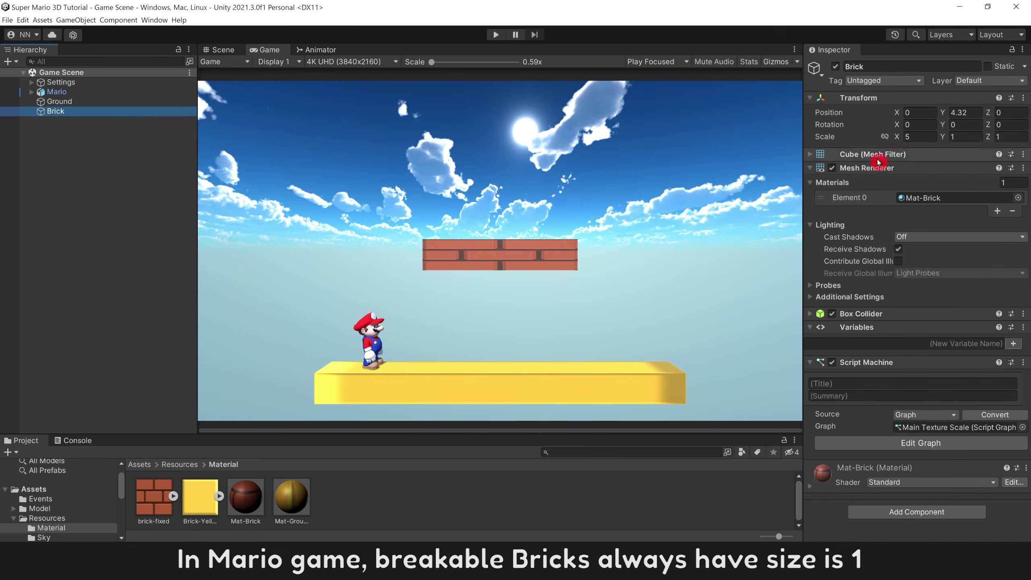
pyautogui.click(918, 137)
pyautogui.write('1')
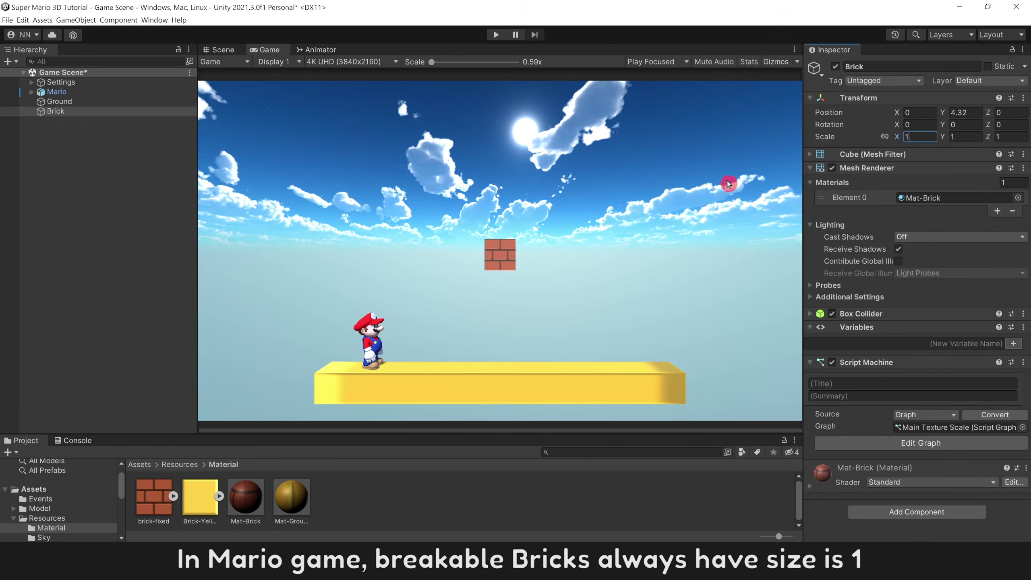
pyautogui.click(729, 184)
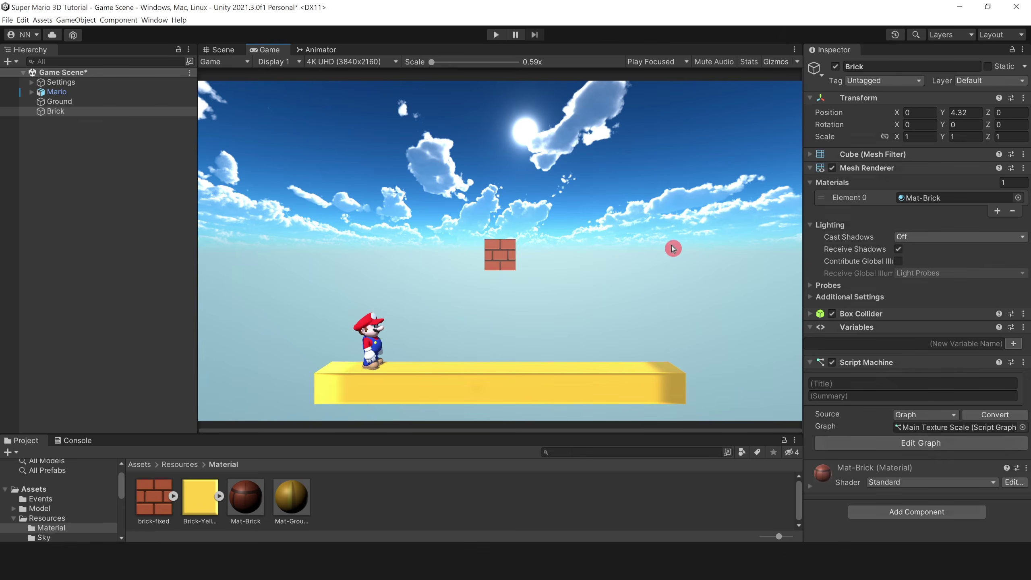
# - Set the Mat-Ground material's Tiling X to 30 and the Ground object's X scale to 30
pyautogui.click(295, 496)
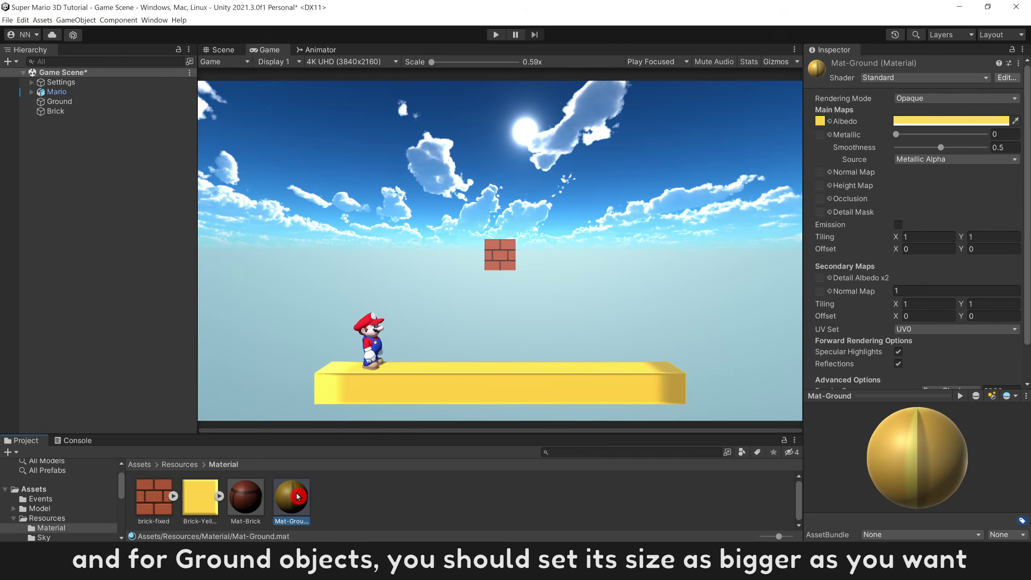
pyautogui.click(905, 239)
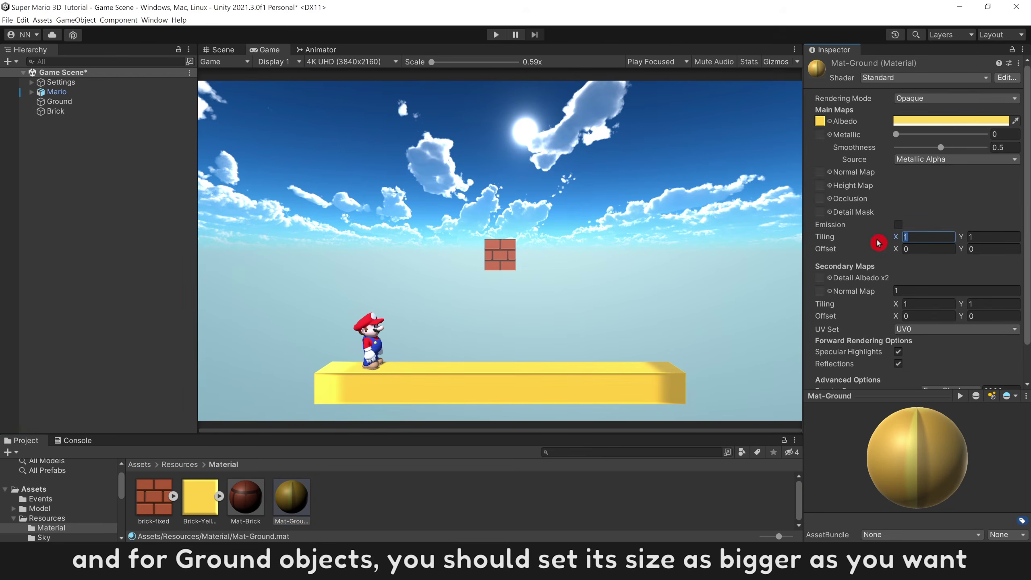
pyautogui.write('30')
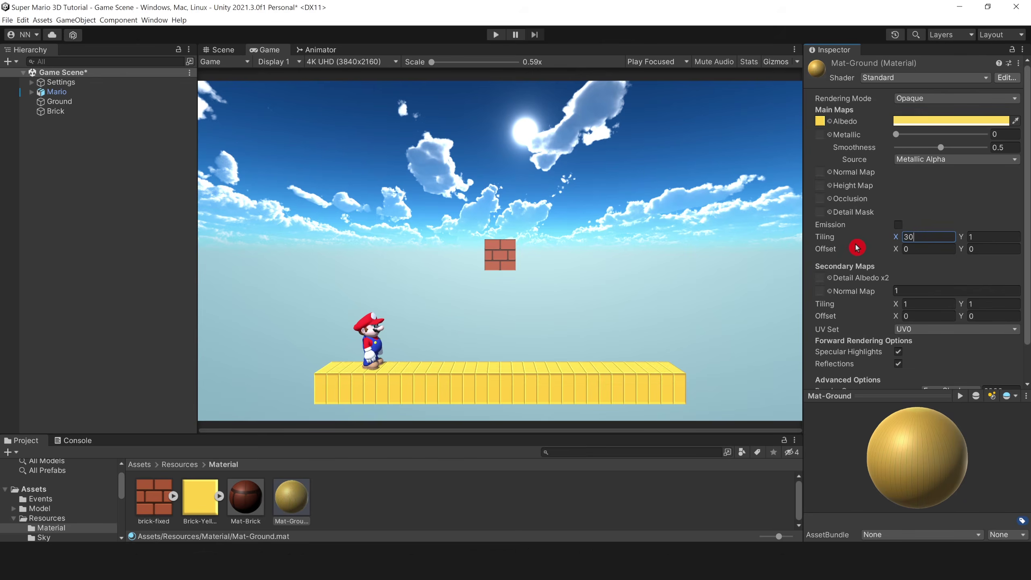
pyautogui.click(138, 106)
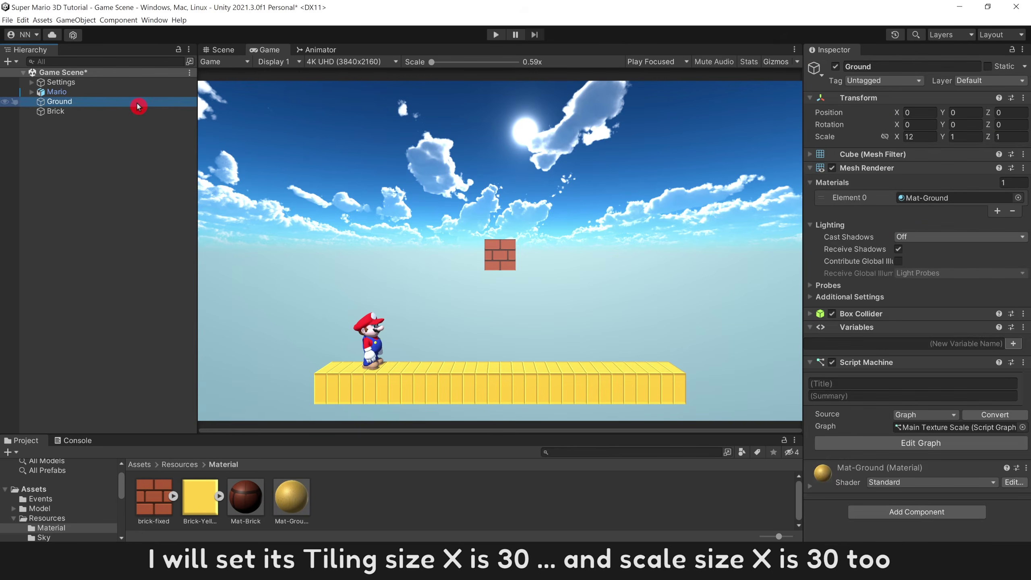
pyautogui.click(919, 137)
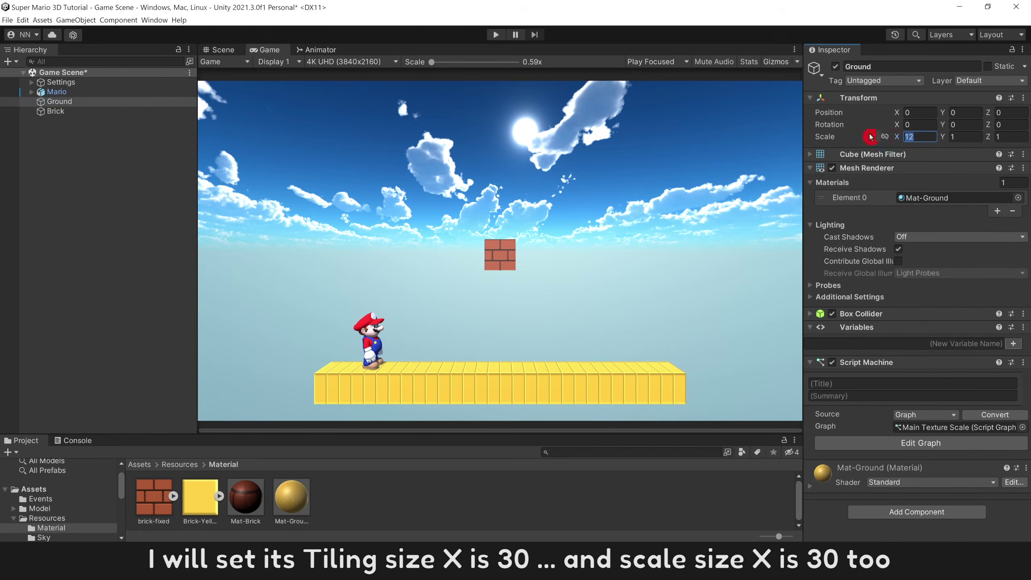
pyautogui.write('30')
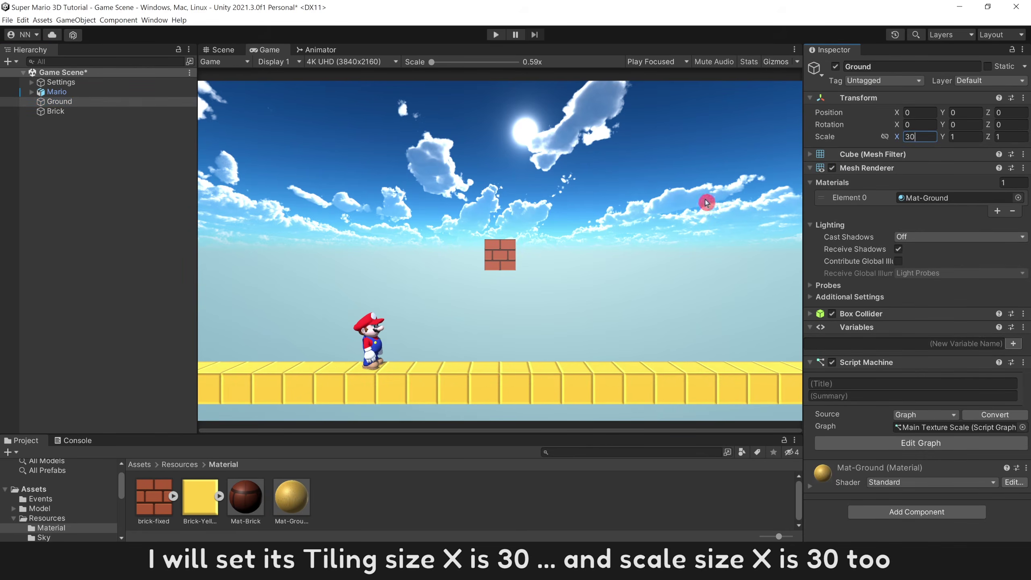
# - Duplicate the Ground object twice in the scene and move the copies along X to extend the playground, leaving a small gap after the first section
pyautogui.click(221, 49)
pyautogui.moveTo(666, 222)
pyautogui.keyDown('alt'); pyautogui.mouseDown()
pyautogui.moveTo(682, 224)
pyautogui.moveTo(599, 278)
pyautogui.moveTo(509, 299)
pyautogui.mouseUp(); pyautogui.keyUp('alt')
pyautogui.click(85, 105)
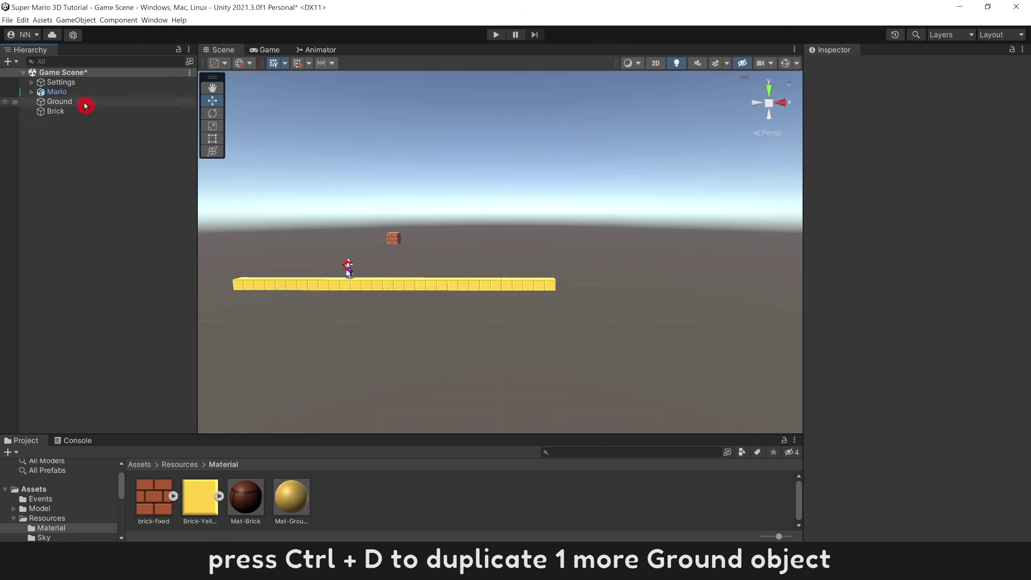
pyautogui.hotkey('ctrl', 'd')
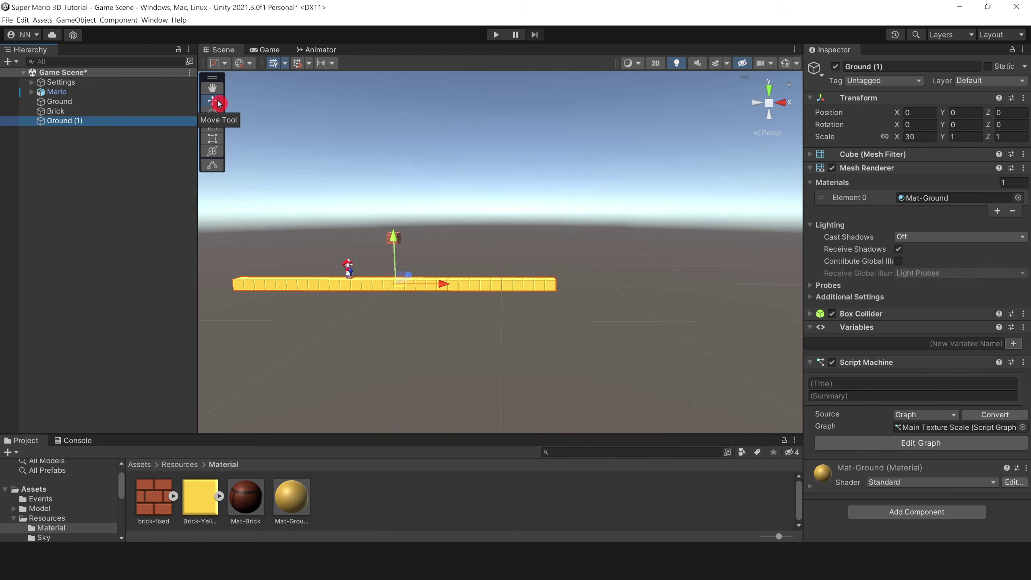
pyautogui.moveTo(445, 288); pyautogui.dragTo(779, 288)
pyautogui.scroll(-5, 625, 230)
pyautogui.moveTo(713, 230); pyautogui.dragTo(577, 240, button='middle')
pyautogui.scroll(-3, 578, 240)
pyautogui.hotkey('ctrl', 'd')
pyautogui.moveTo(575, 281); pyautogui.dragTo(790, 286)
pyautogui.click(493, 219)
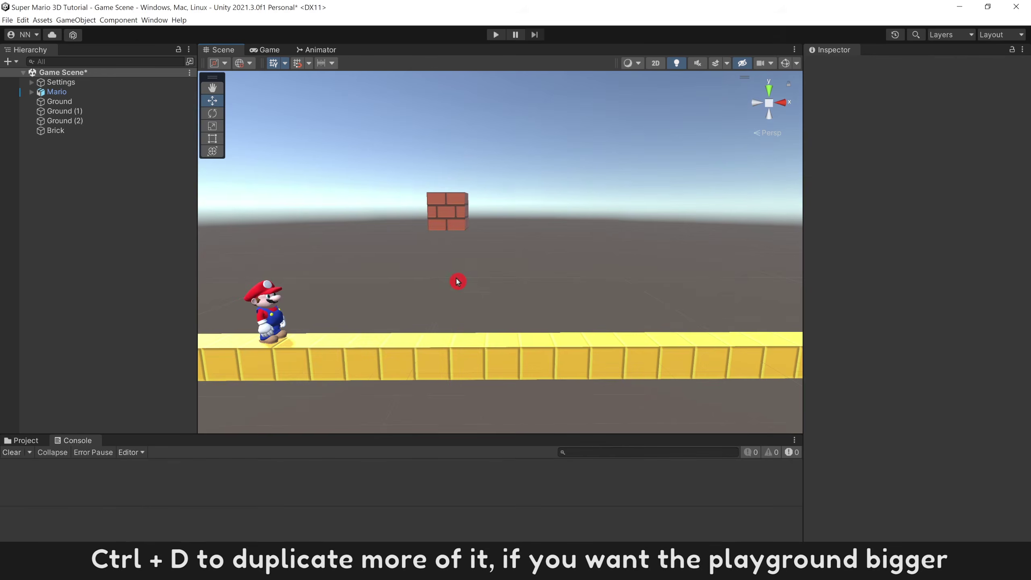
# - Duplicate the floating Brick and move the copy along X to about 3.19
pyautogui.click(460, 232)
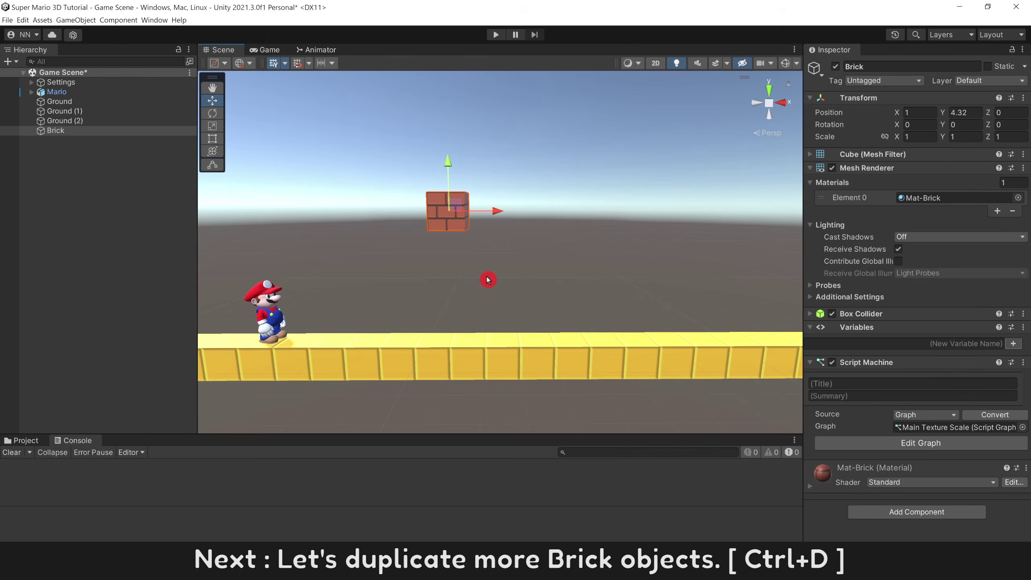
pyautogui.hotkey('ctrl', 'd')
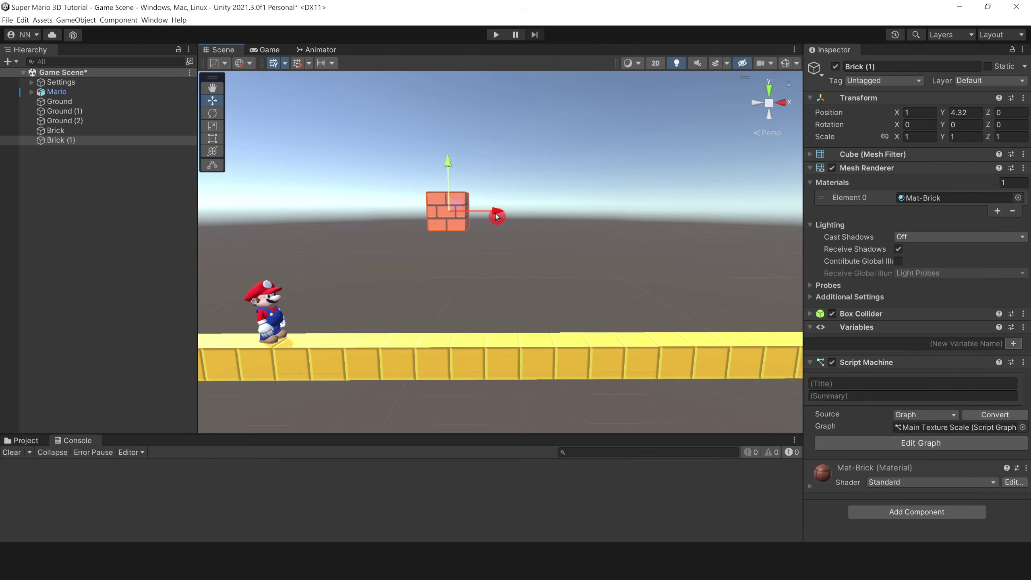
pyautogui.moveTo(498, 216); pyautogui.dragTo(575, 219)
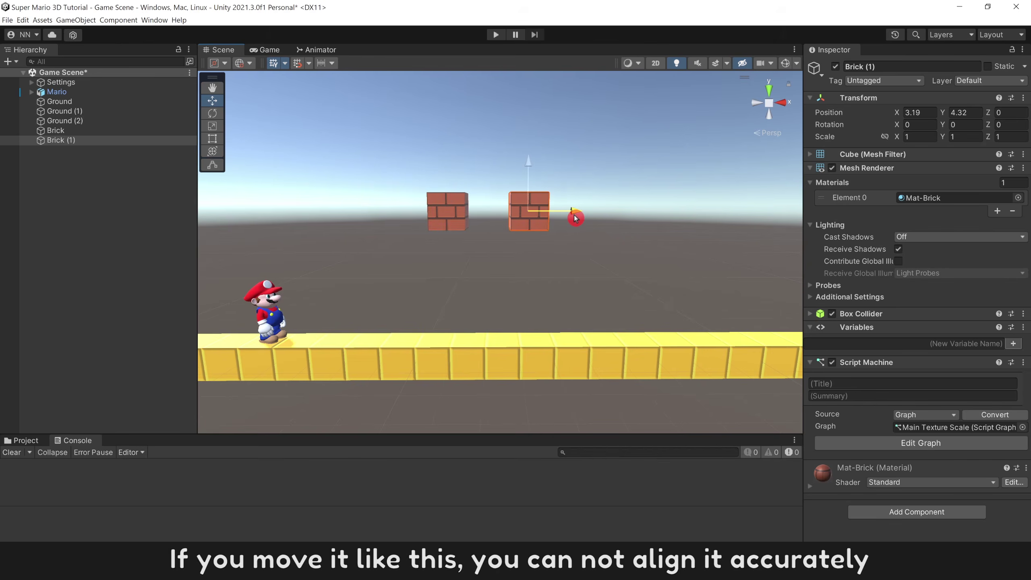
pyautogui.click(576, 248)
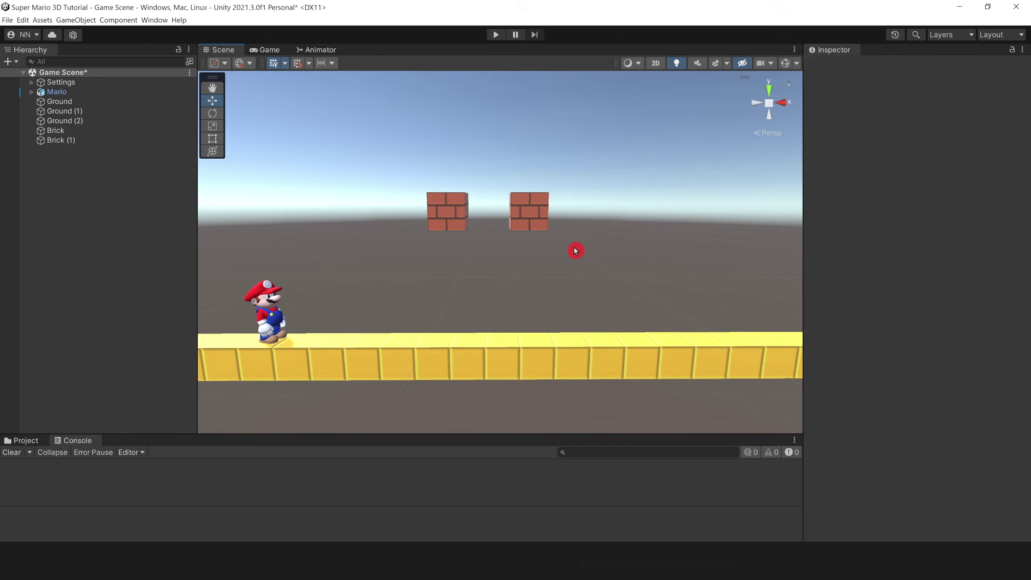
# - Duplicate the second brick, move the copy right beside it at about X 4.18 and examine the seam for overlap
pyautogui.click(536, 219)
pyautogui.hotkey('ctrl', 'd')
pyautogui.moveTo(575, 212); pyautogui.dragTo(610, 212)
pyautogui.scroll(5, 605, 207)
pyautogui.moveTo(601, 203); pyautogui.dragTo(457, 227, button='middle')
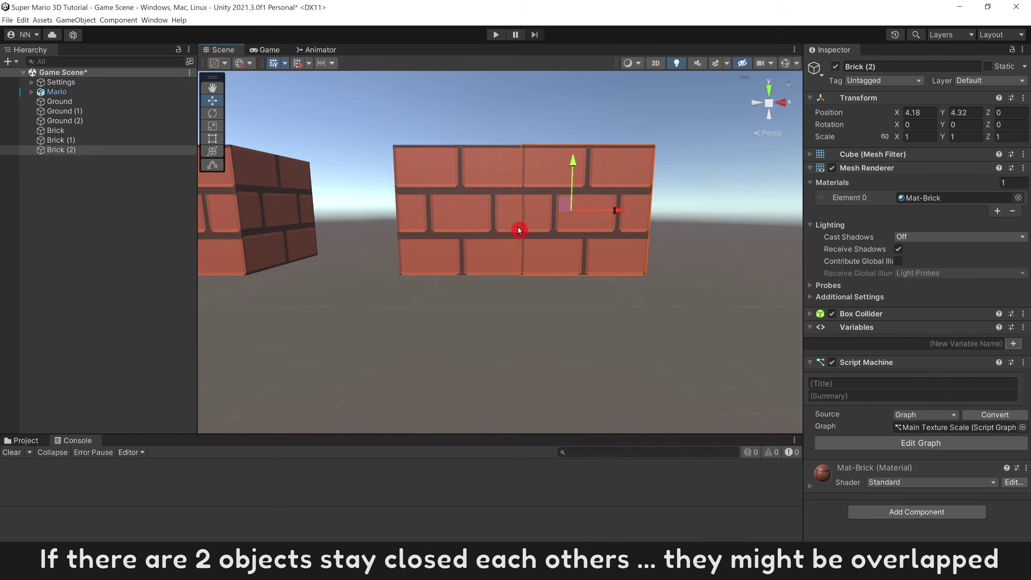
pyautogui.moveTo(519, 231); pyautogui.dragTo(499, 220, button='middle')
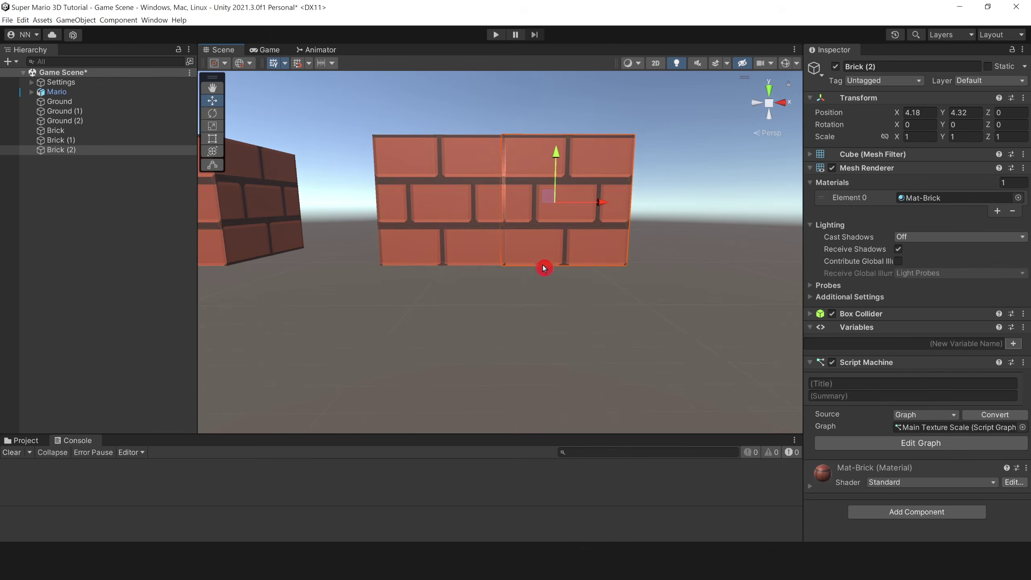
pyautogui.scroll(-3, 547, 261)
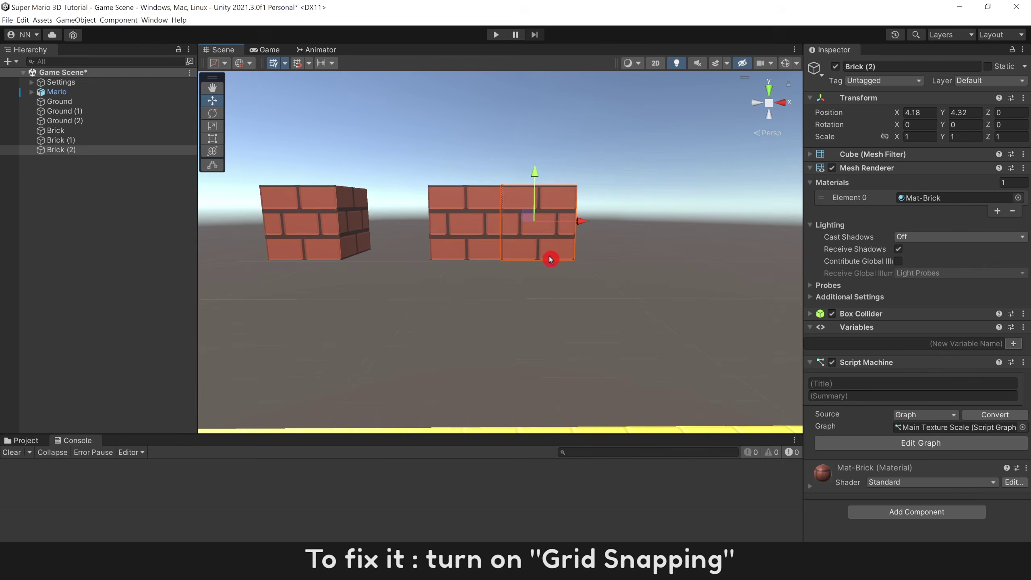
# - Turn on Grid Snapping in the scene with a grid size of 1
pyautogui.click(338, 100)
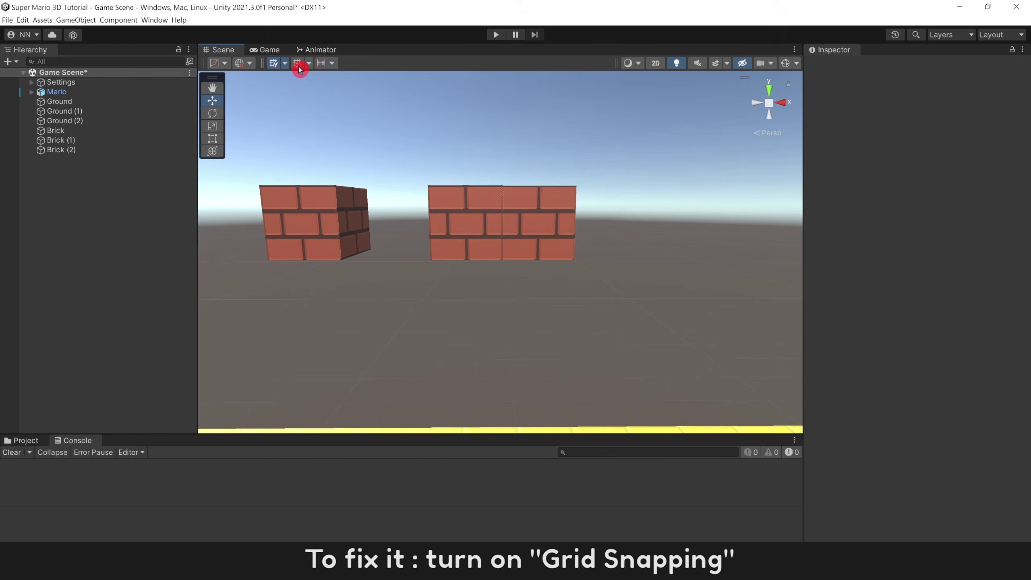
pyautogui.click(309, 65)
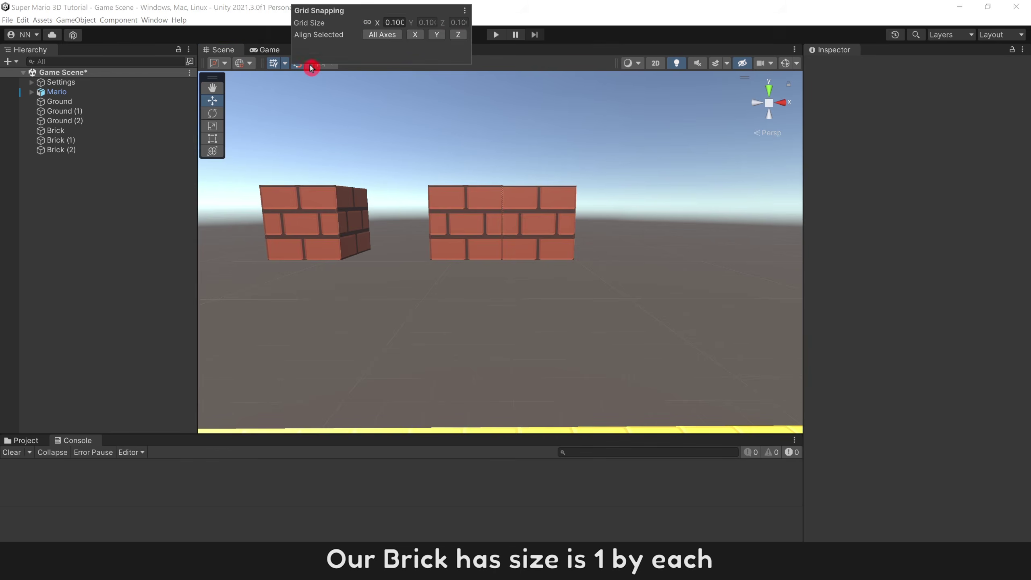
pyautogui.click(385, 36)
pyautogui.write('1')
pyautogui.click(396, 105)
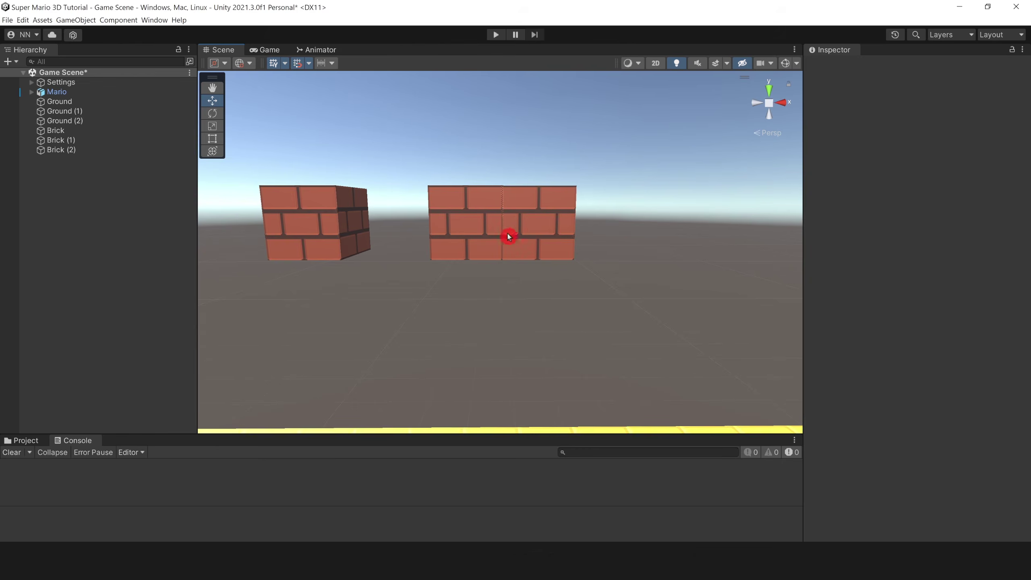
# - Move Brick (2) to X 5 and Brick (1) to X 4 with snapping, and inspect their shared edge
pyautogui.click(547, 239)
pyautogui.moveTo(584, 222); pyautogui.dragTo(638, 228)
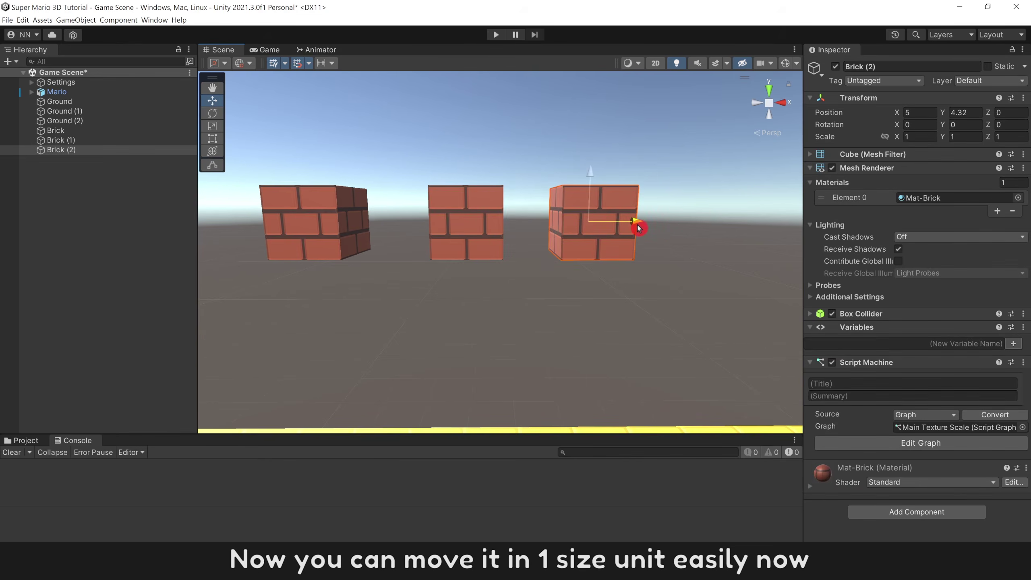
pyautogui.click(491, 228)
pyautogui.moveTo(520, 226); pyautogui.dragTo(553, 223)
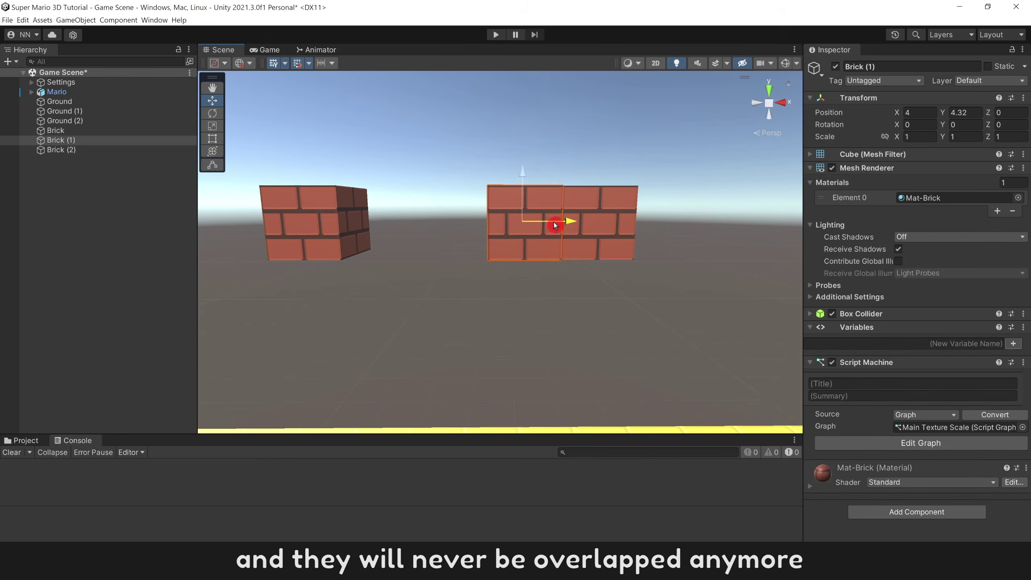
pyautogui.click(548, 286)
pyautogui.click(543, 247)
pyautogui.scroll(5, 621, 242)
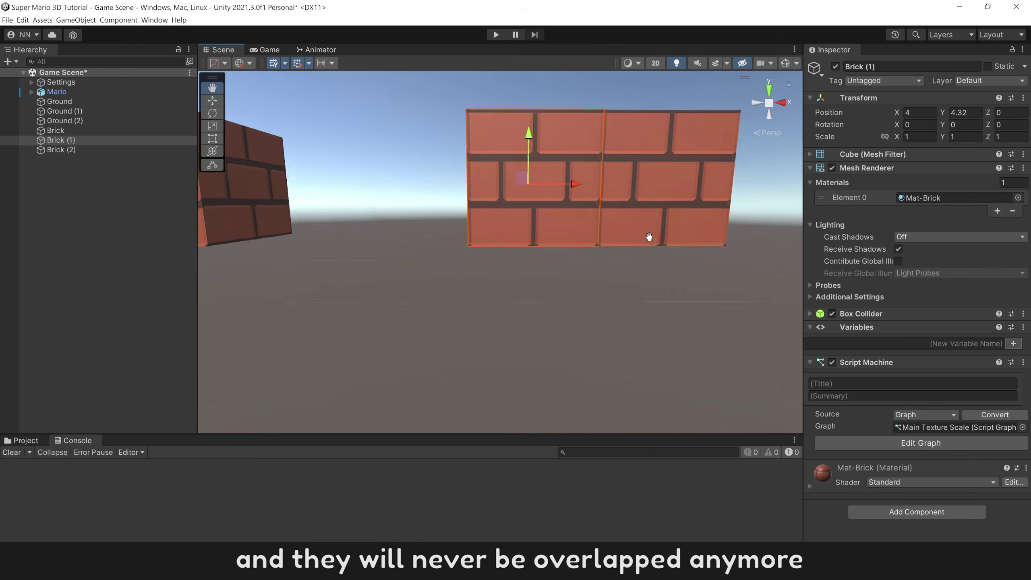
pyautogui.moveTo(647, 236); pyautogui.dragTo(615, 236, button='middle')
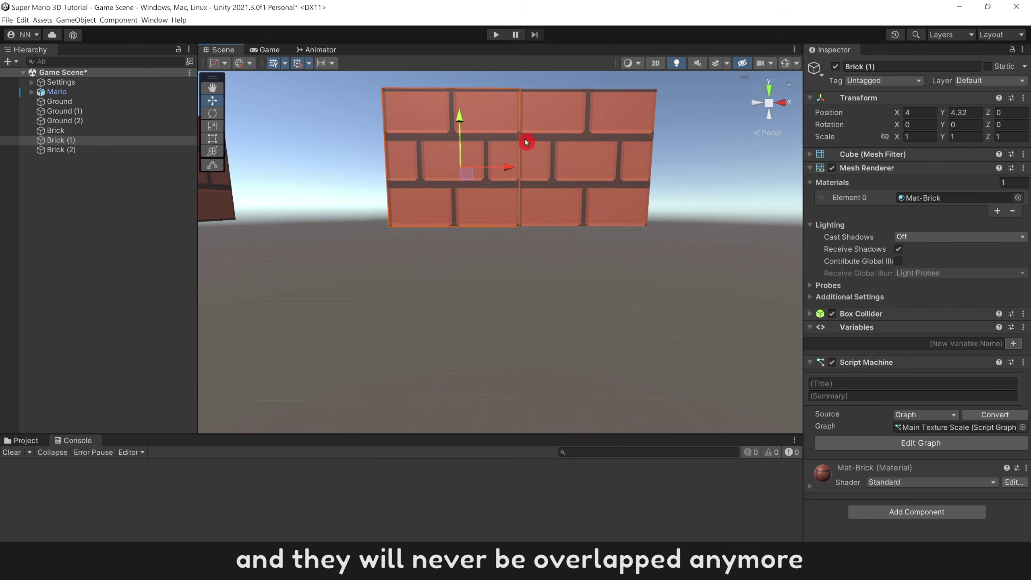
# - Duplicate Brick (2) and move the copy one unit along X to form a row of three bricks
pyautogui.click(547, 159)
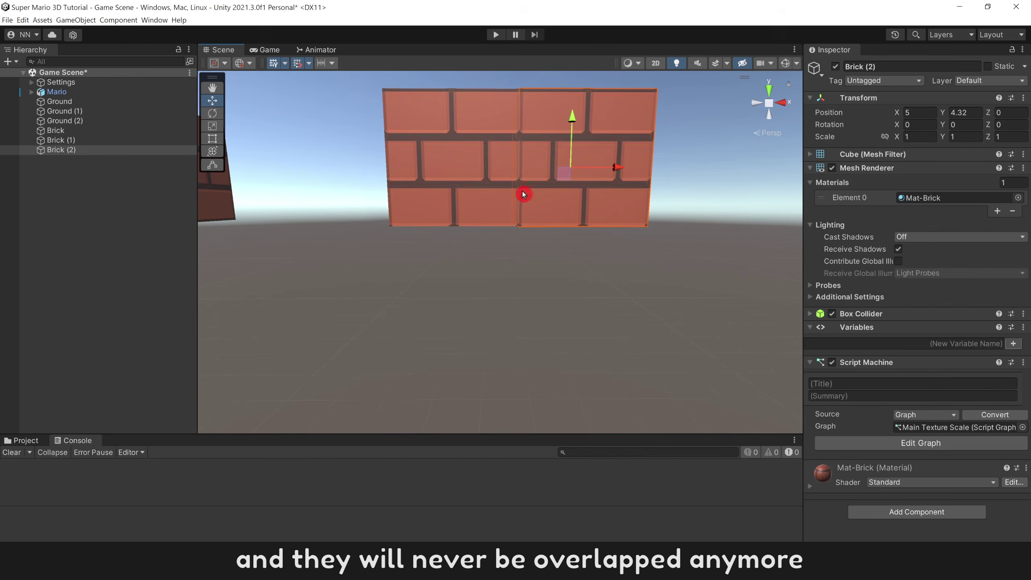
pyautogui.scroll(-3, 523, 259)
pyautogui.hotkey('ctrl', 'd')
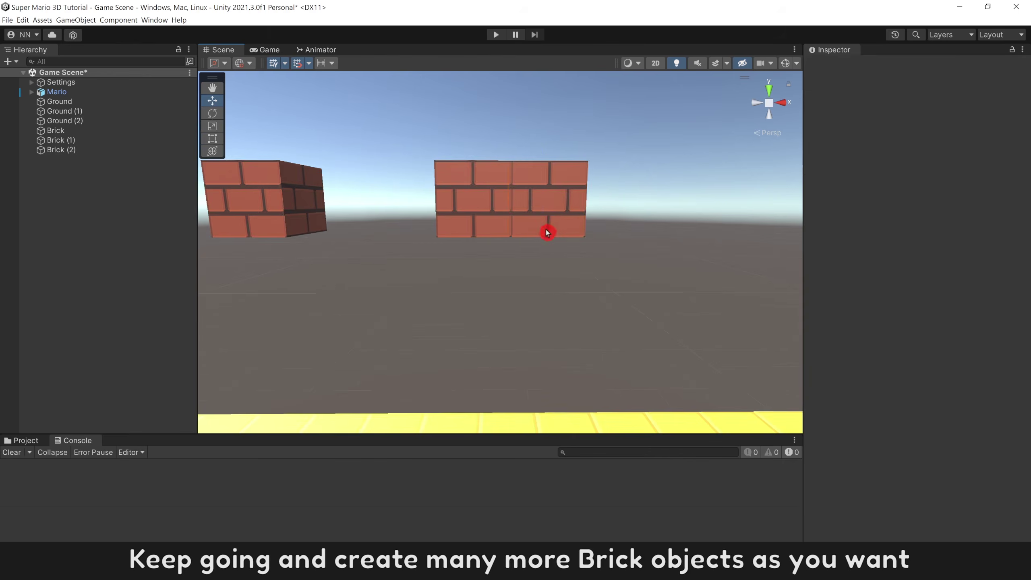
pyautogui.moveTo(574, 200); pyautogui.dragTo(651, 200)
pyautogui.click(603, 290)
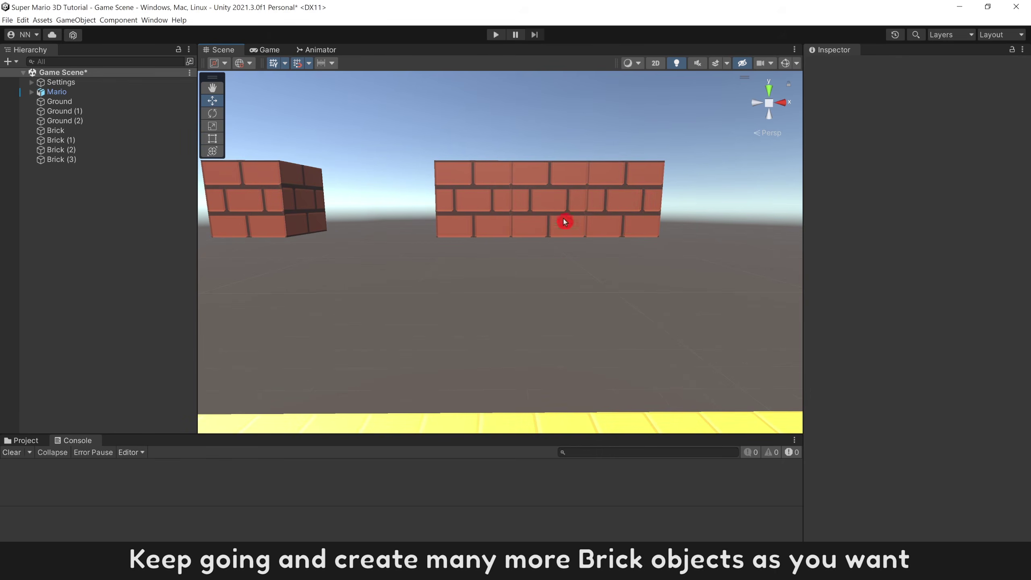
# - Duplicate the middle brick of the three-brick row and raise the copy well above the row
pyautogui.scroll(-5, 566, 225)
pyautogui.click(511, 302)
pyautogui.hotkey('ctrl', 'd')
pyautogui.moveTo(517, 250); pyautogui.dragTo(510, 53)
pyautogui.click(598, 158)
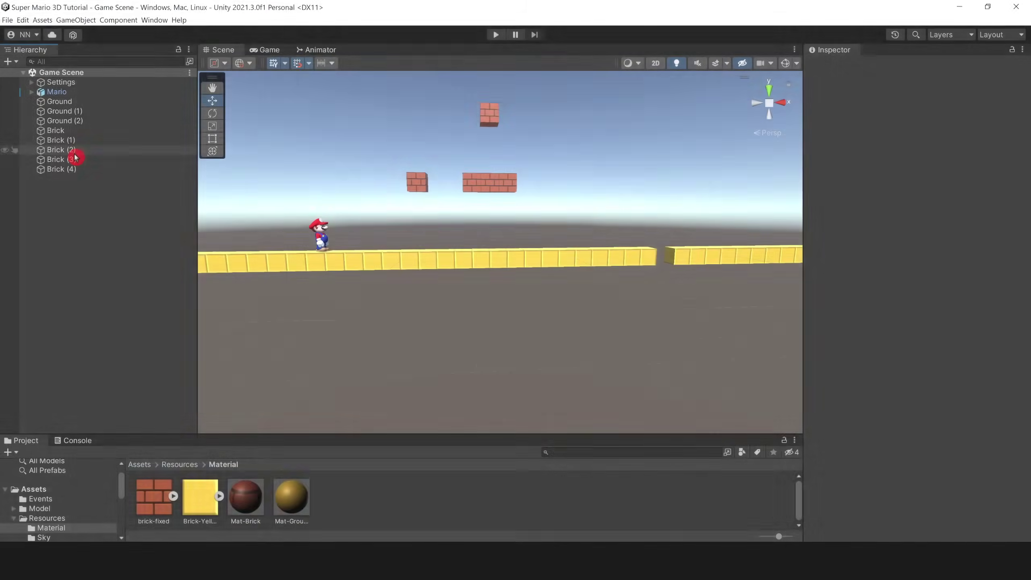
# - Group the three Ground objects under a new empty parent named Grounds
pyautogui.click(82, 101)
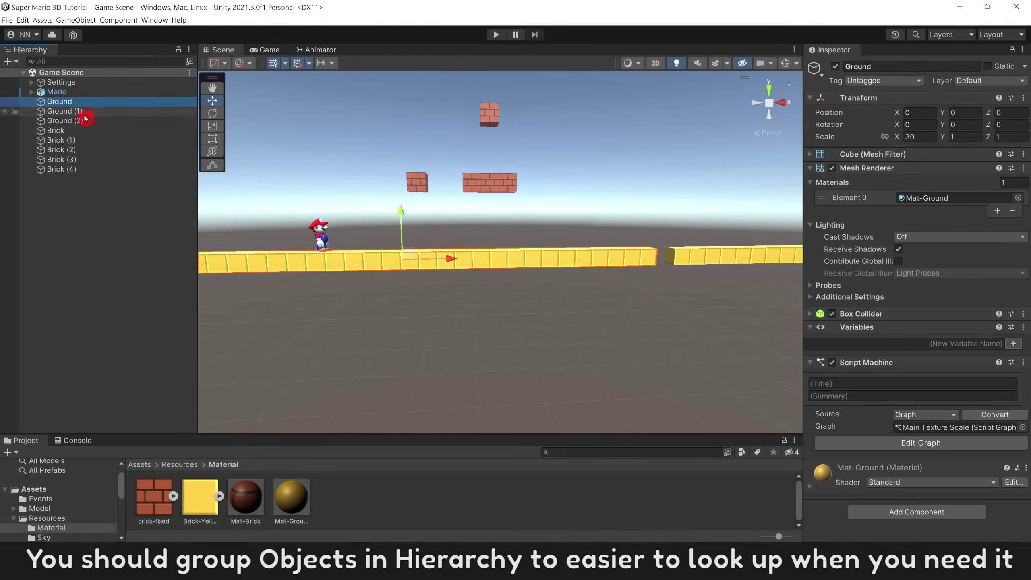
pyautogui.keyDown('shift'); pyautogui.click(85, 119); pyautogui.keyUp('shift')
pyautogui.rightClick(84, 118)
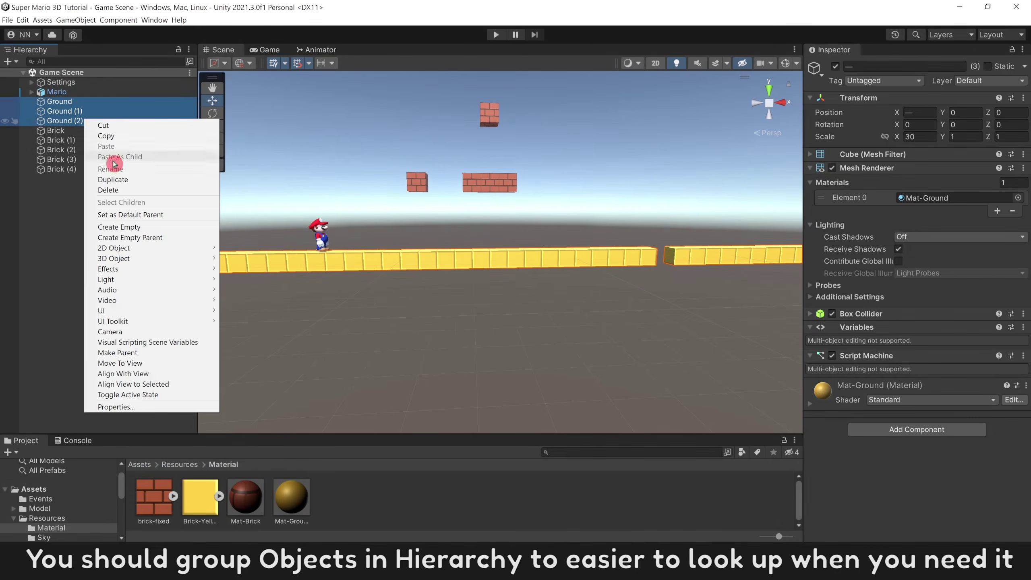
pyautogui.click(147, 238)
pyautogui.write('Grou')
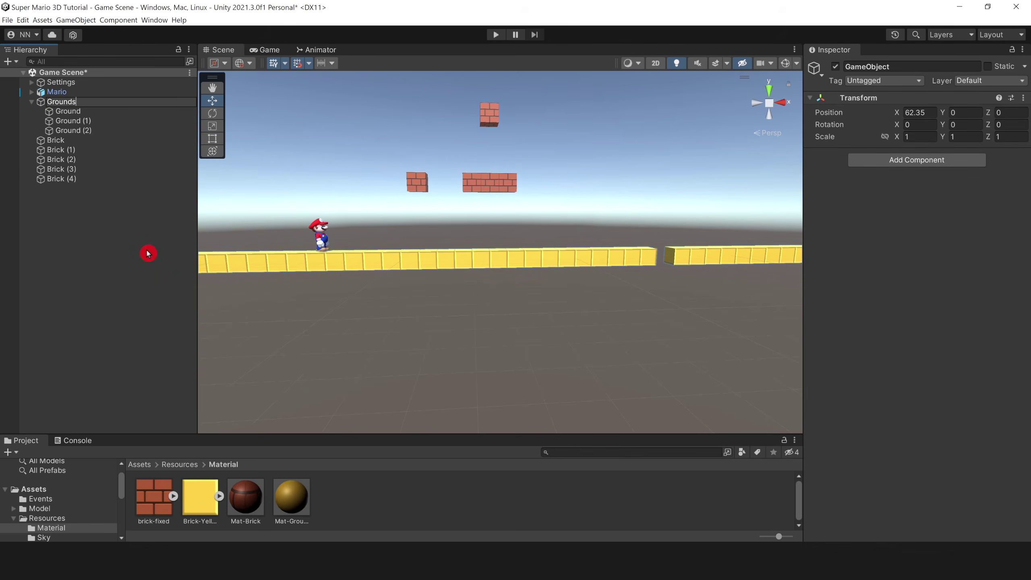
pyautogui.write('nds')
pyautogui.press('Return')
# - Group the five Brick objects under a new empty parent named Bricks
pyautogui.click(46, 141)
pyautogui.keyDown('shift'); pyautogui.click(72, 184); pyautogui.keyUp('shift')
pyautogui.rightClick(72, 184)
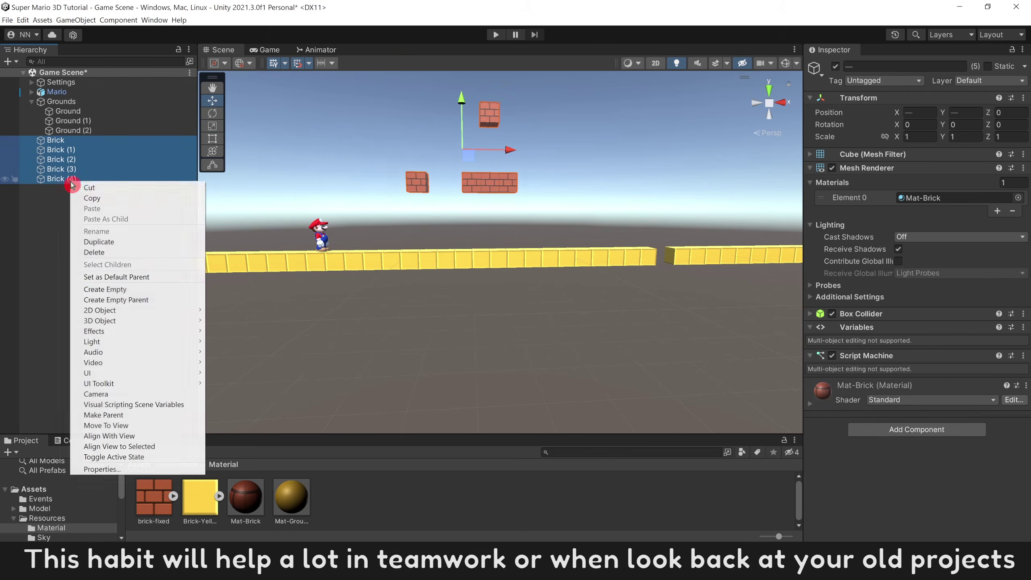
pyautogui.click(148, 303)
pyautogui.write('Bricks')
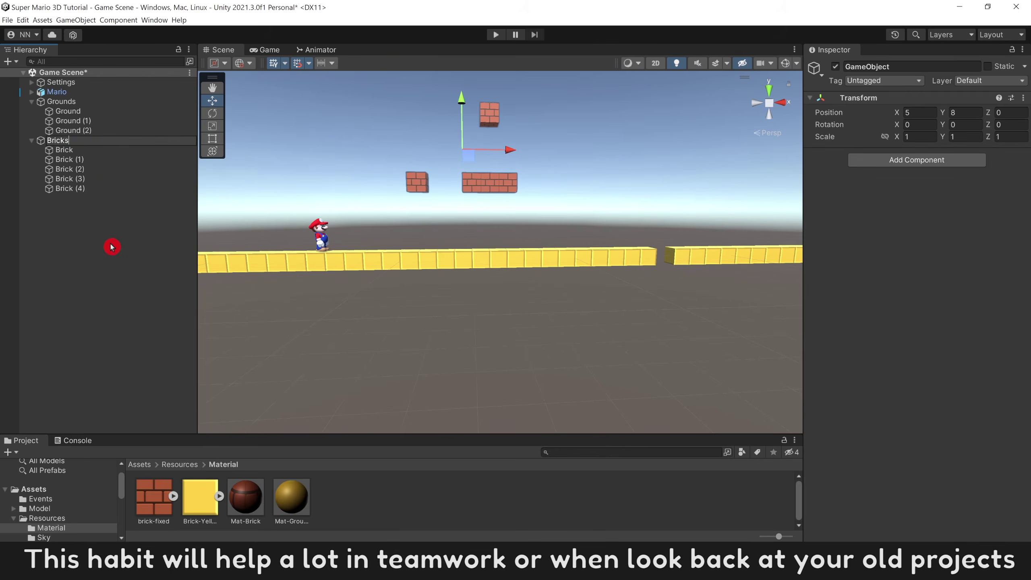
pyautogui.press('Return')
# - Collapse the Grounds and Bricks groups and place both under a new empty parent named Playground
pyautogui.click(32, 102)
pyautogui.click(31, 111)
pyautogui.keyDown('ctrl'); pyautogui.click(79, 102); pyautogui.keyUp('ctrl')
pyautogui.rightClick(111, 104)
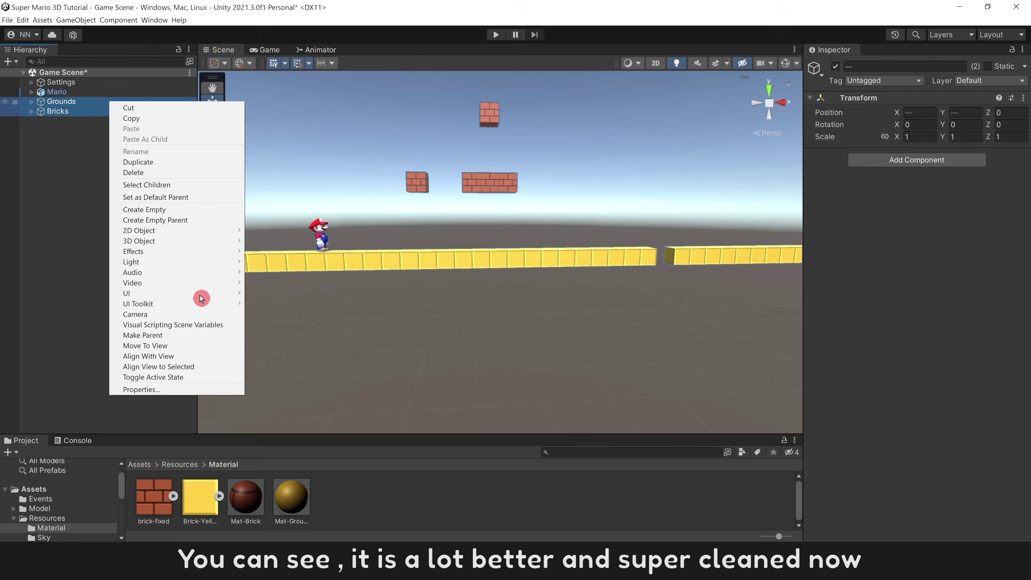
pyautogui.click(201, 220)
pyautogui.write('Playground')
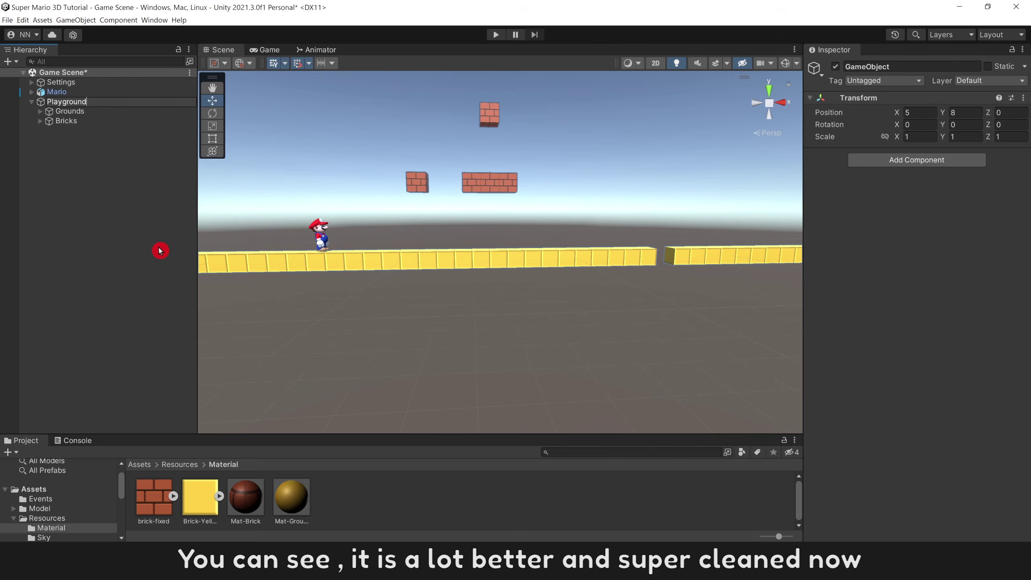
pyautogui.press('Return')
pyautogui.click(123, 212)
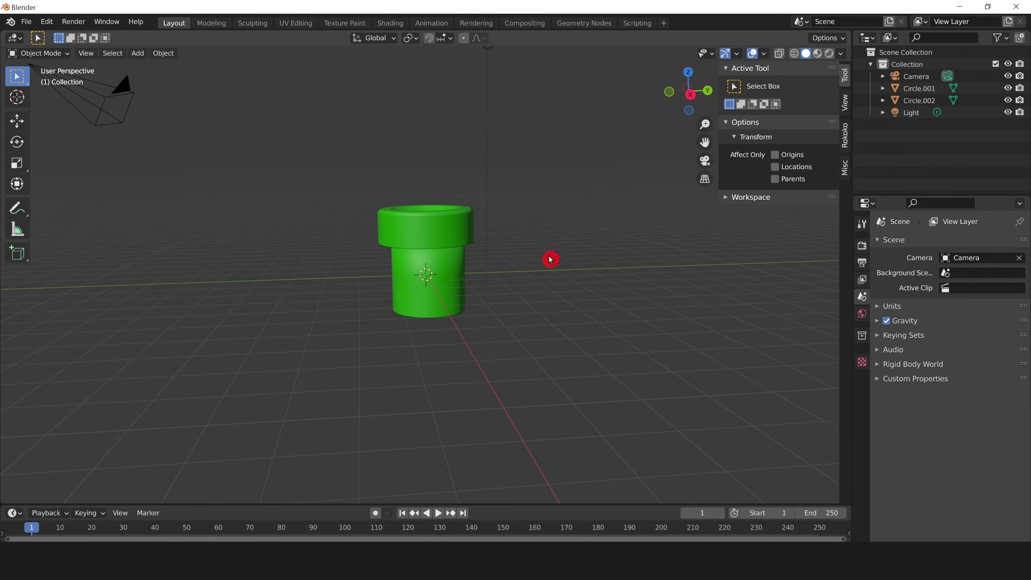
# - Switch to Blender and raise the pipe's top part above the body, along Z to about 2.96 m
pyautogui.click(434, 232)
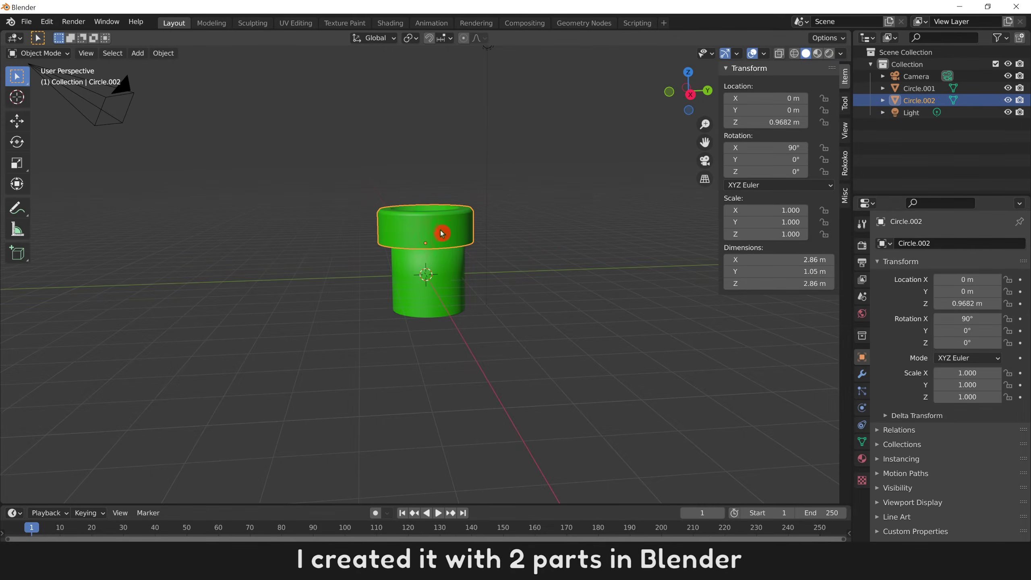
pyautogui.click(439, 276)
pyautogui.click(467, 225)
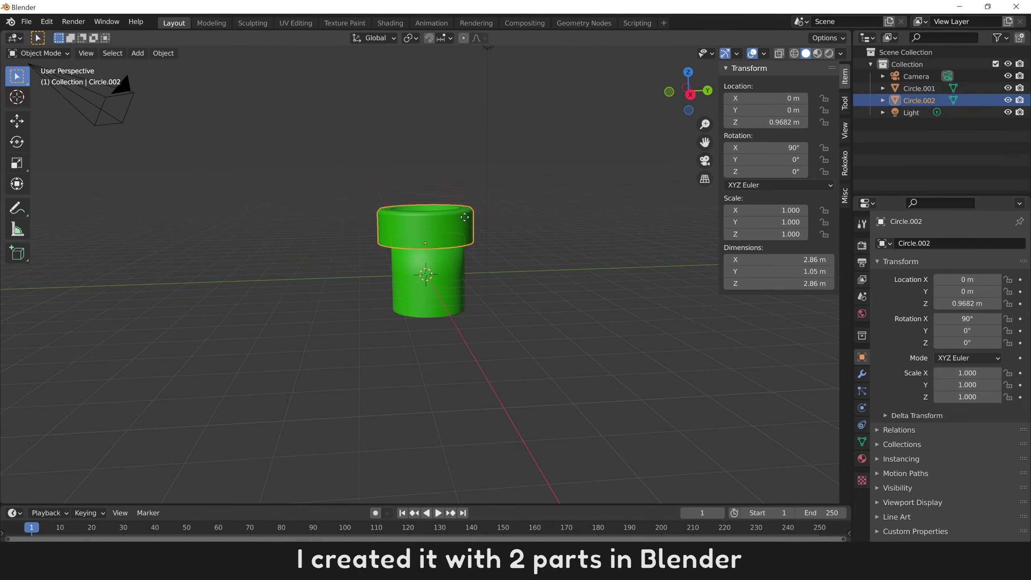
pyautogui.press('g')
pyautogui.press('z')
pyautogui.click(466, 154)
pyautogui.click(315, 242)
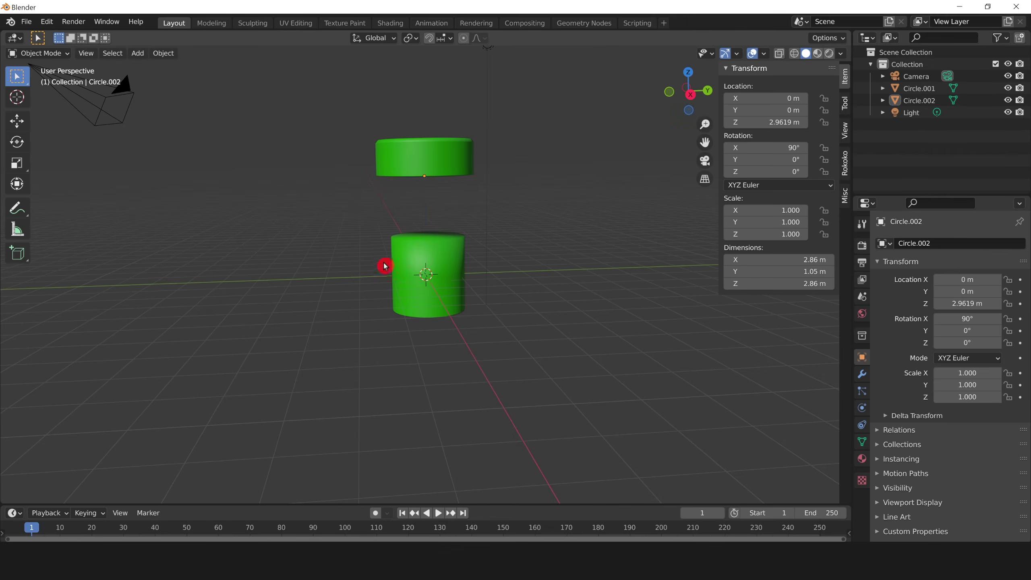
# - Add a mesh cylinder and move it along Y to about -2.95 m, beside the pipe body
pyautogui.click(400, 262)
pyautogui.click(298, 268)
pyautogui.hotkey('shift', 'a')
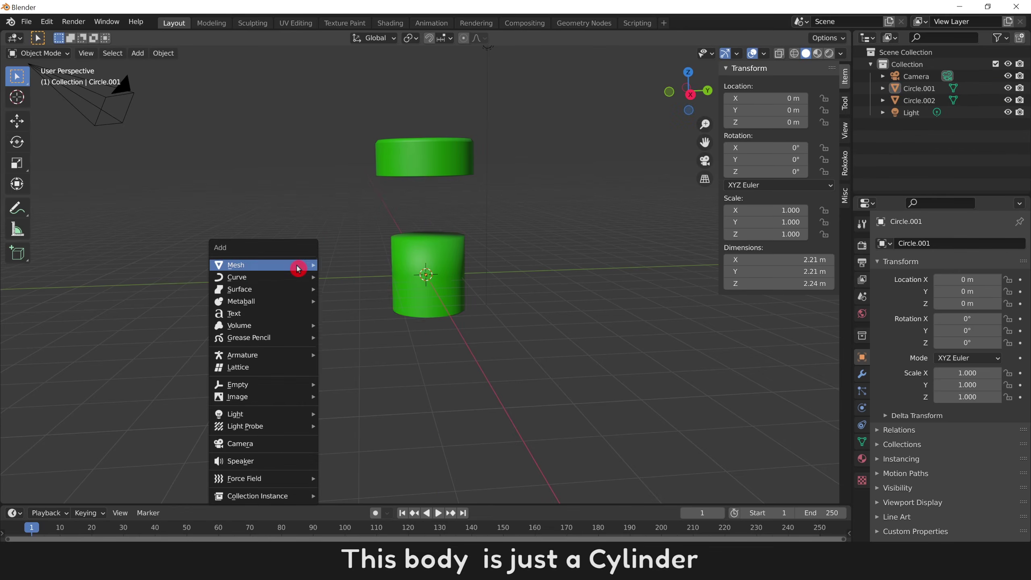
pyautogui.moveTo(300, 266)
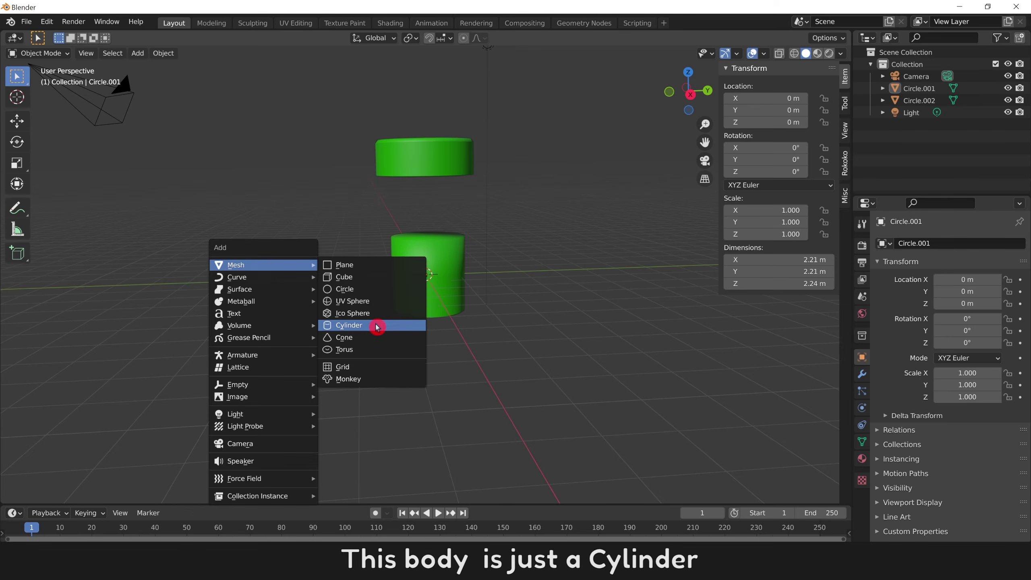
pyautogui.click(376, 327)
pyautogui.press('g')
pyautogui.press('y')
pyautogui.click(311, 252)
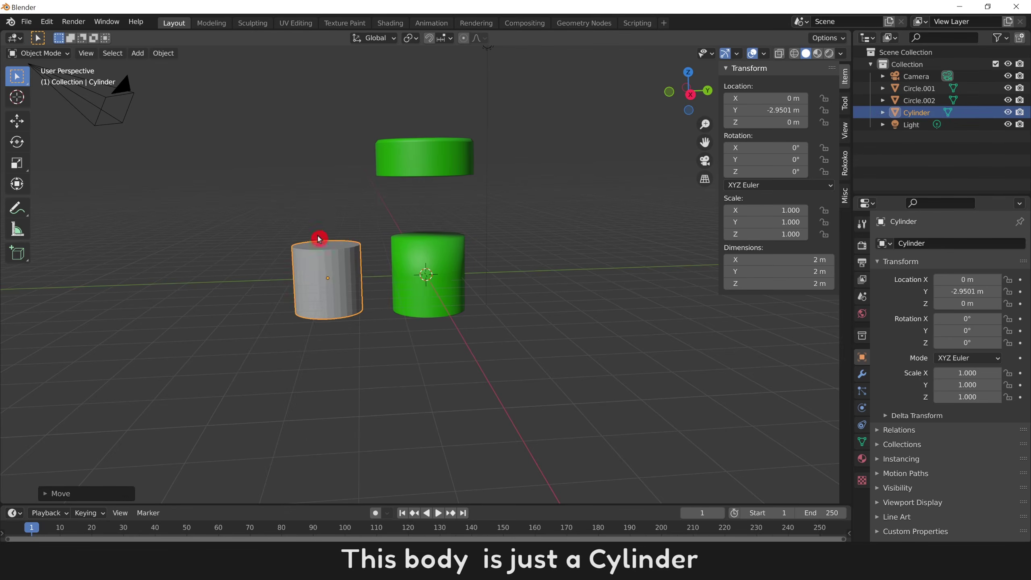
# - Examine the new cylinder from above and delete it
pyautogui.scroll(2, 312, 251)
pyautogui.moveTo(347, 213); pyautogui.dragTo(349, 249, button='middle')
pyautogui.click(343, 236)
pyautogui.click(312, 287)
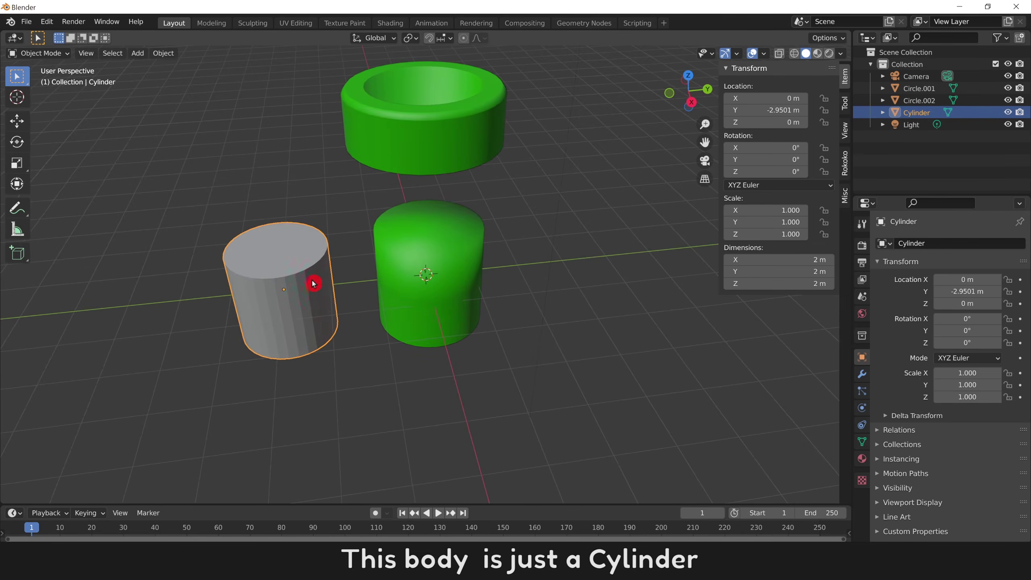
pyautogui.click(303, 240)
pyautogui.click(302, 284)
pyautogui.press('x')
pyautogui.click(303, 282)
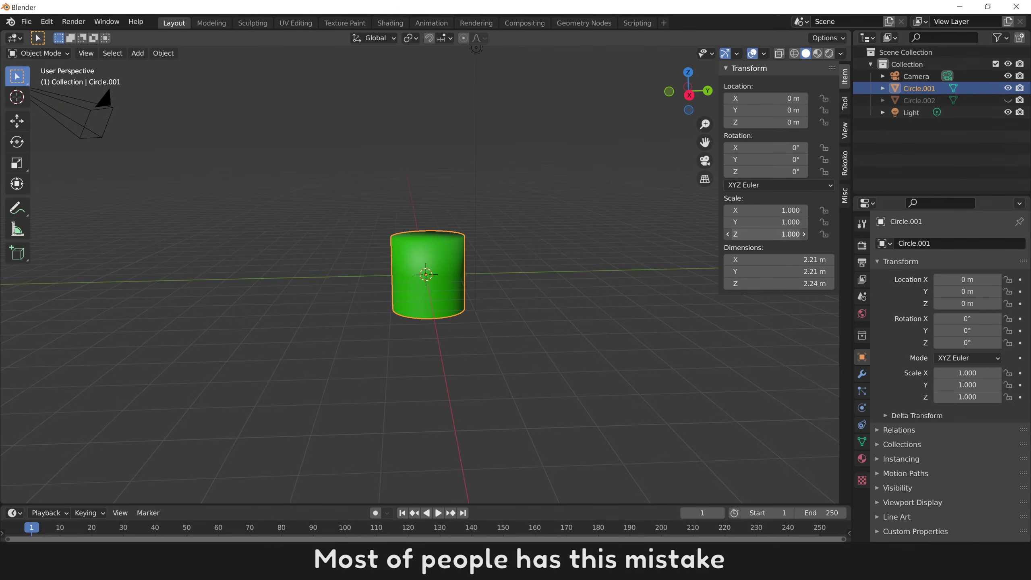
# - Try stretching the pipe body along Z to see how it scales around its origin
pyautogui.moveTo(766, 233); pyautogui.dragTo(788, 233)
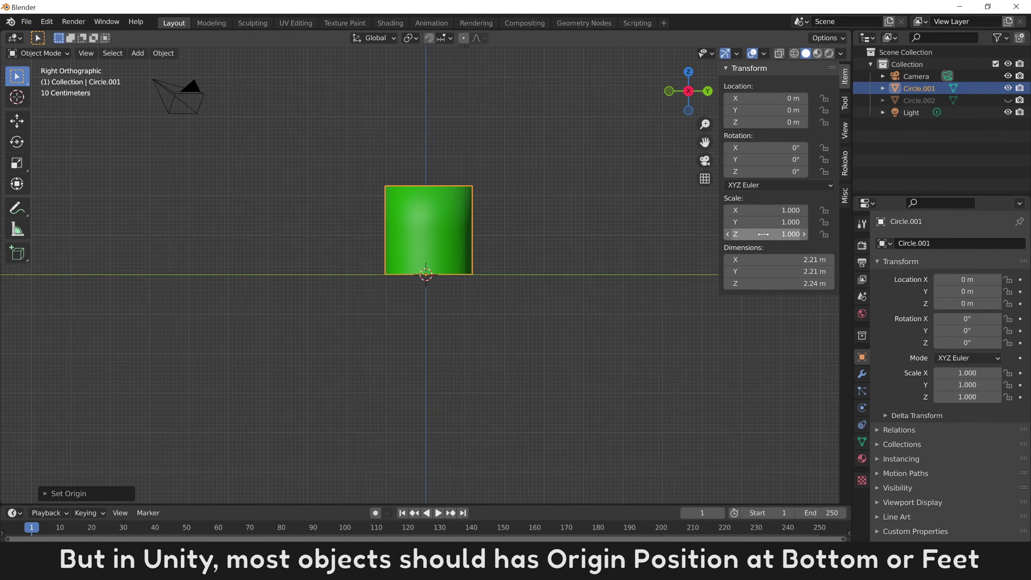
pyautogui.moveTo(764, 234)
pyautogui.mouseDown()
pyautogui.moveTo(775, 234)
pyautogui.moveTo(765, 239)
pyautogui.mouseUp()
pyautogui.scroll(-4, 551, 230)
pyautogui.moveTo(550, 231); pyautogui.dragTo(534, 212, button='middle')
pyautogui.moveTo(767, 234); pyautogui.dragTo(761, 235)
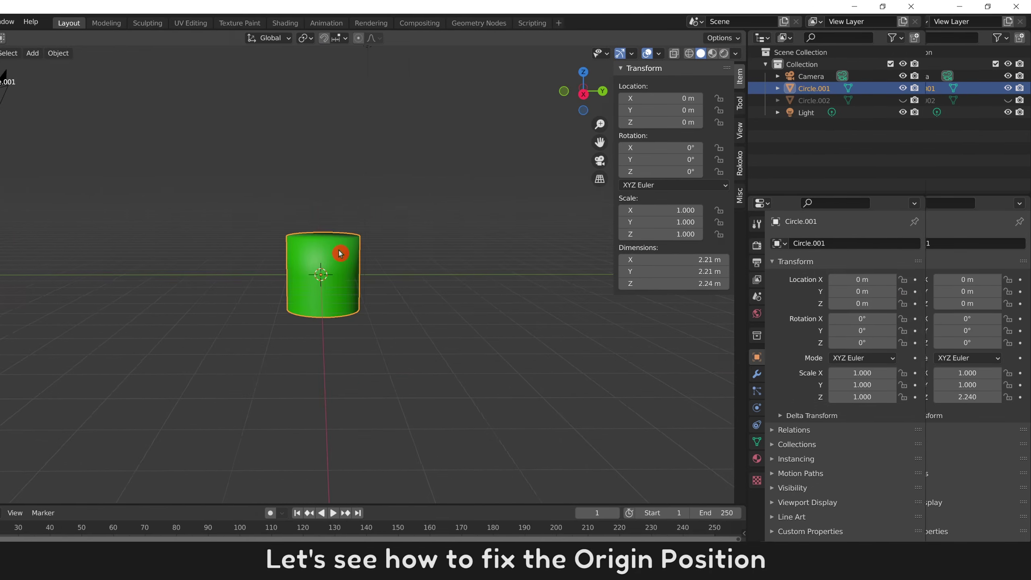
# - In the right orthographic view, raise the pipe body along Z to about 1.06 m so its bottom meets the 3D cursor
pyautogui.press('KP_3')
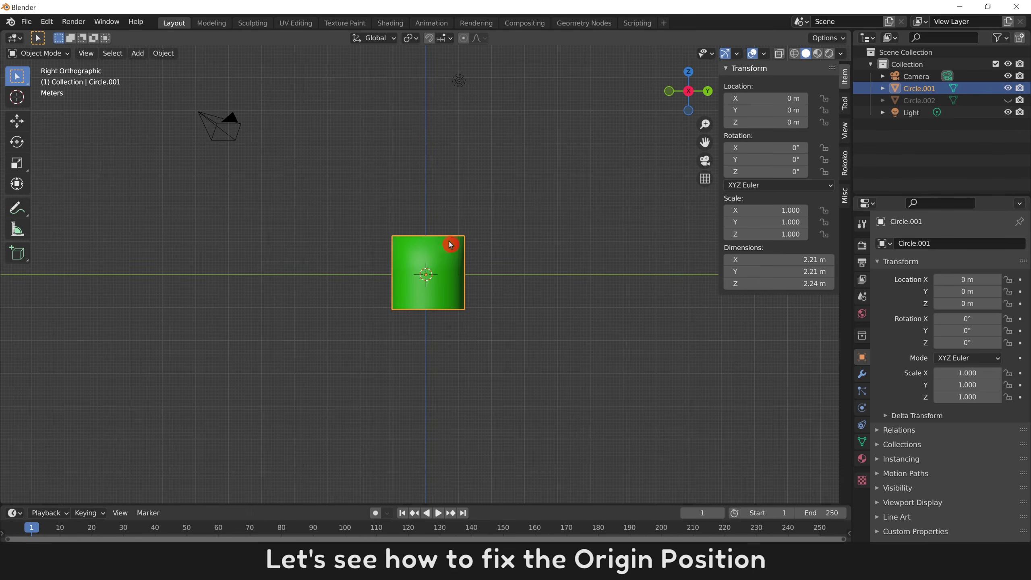
pyautogui.press('g')
pyautogui.press('z')
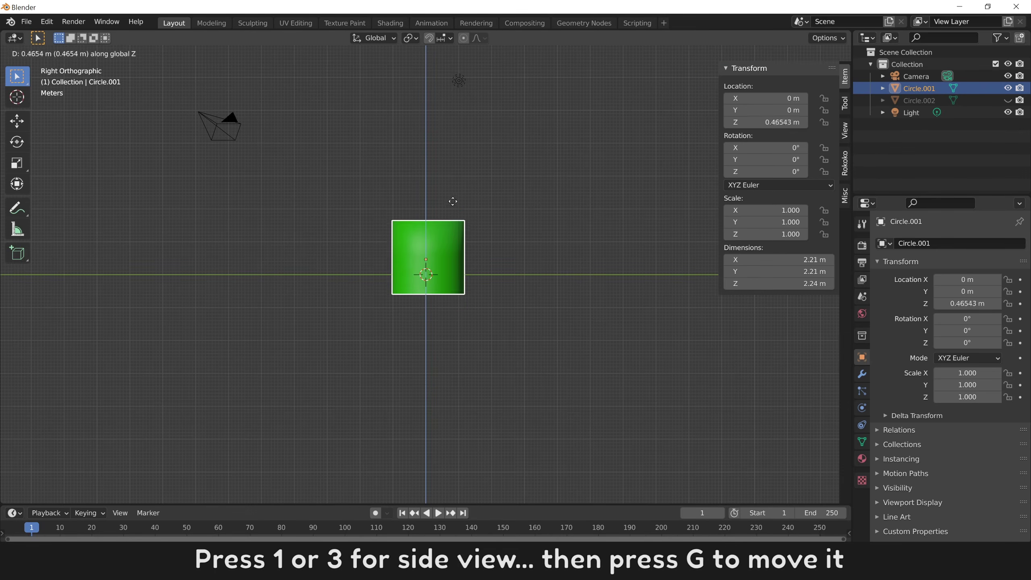
pyautogui.click(495, 193)
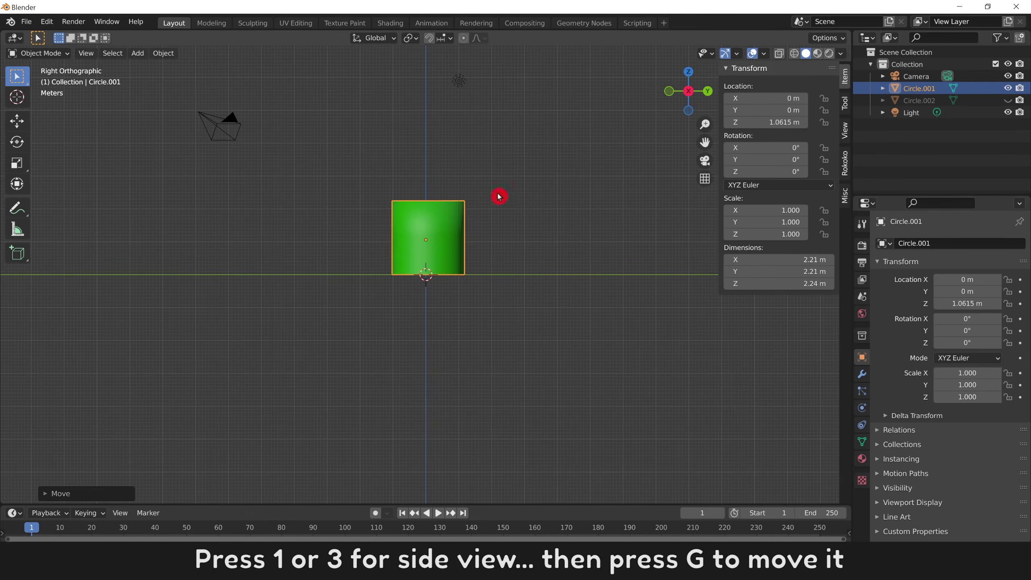
pyautogui.click(470, 290)
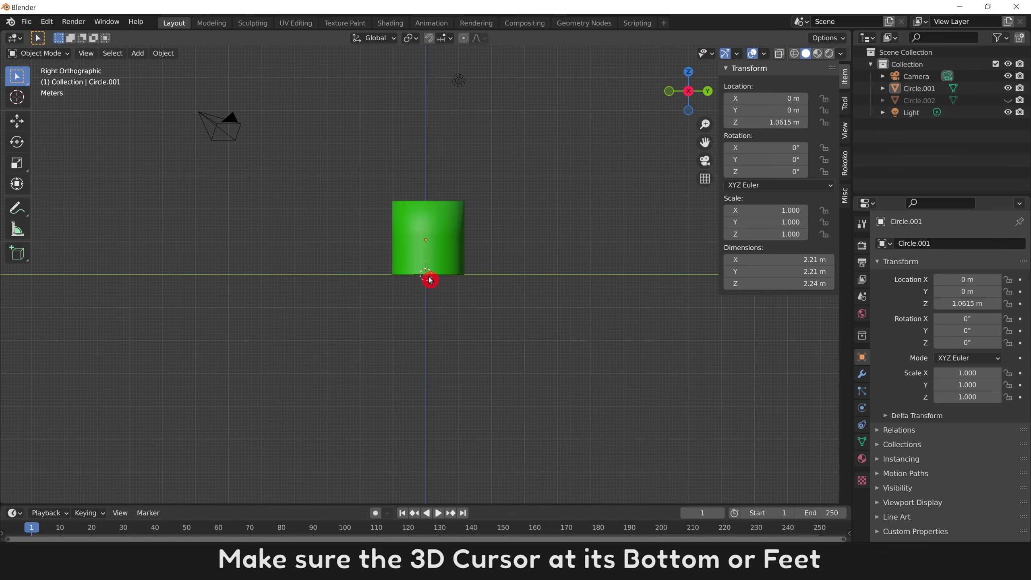
# - Set the pipe body's origin to the 3D cursor
pyautogui.click(455, 261)
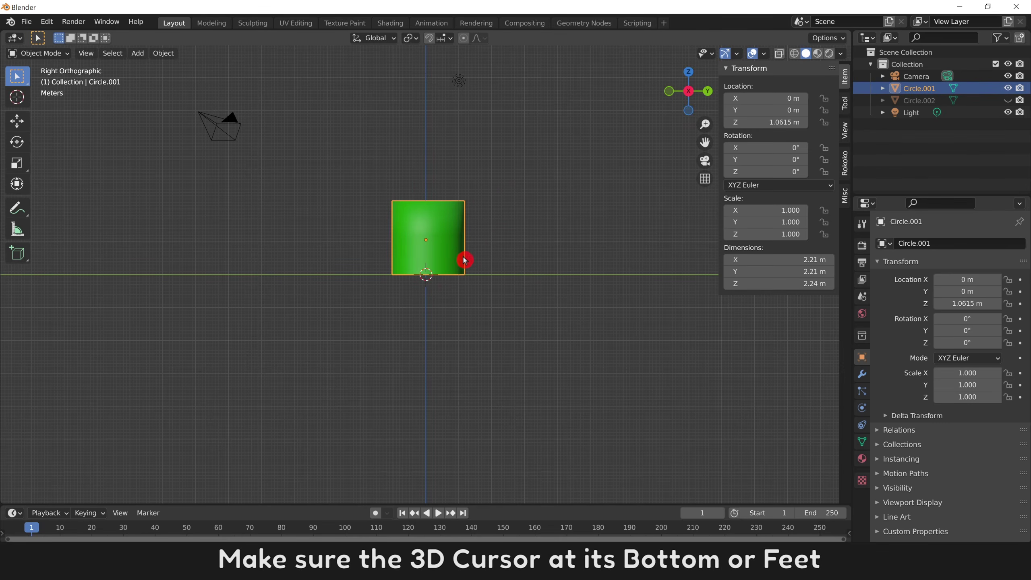
pyautogui.click(164, 54)
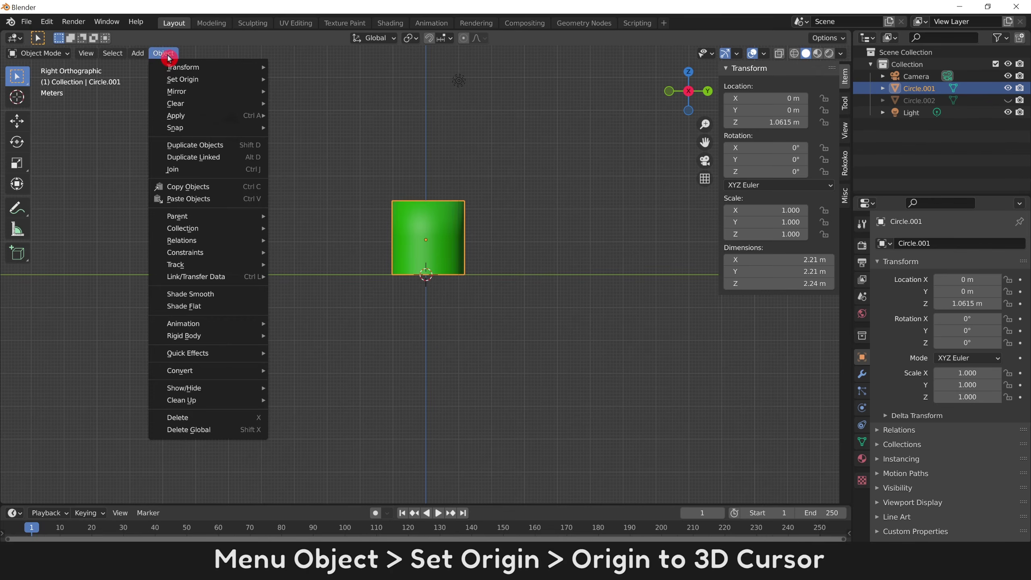
pyautogui.moveTo(200, 67)
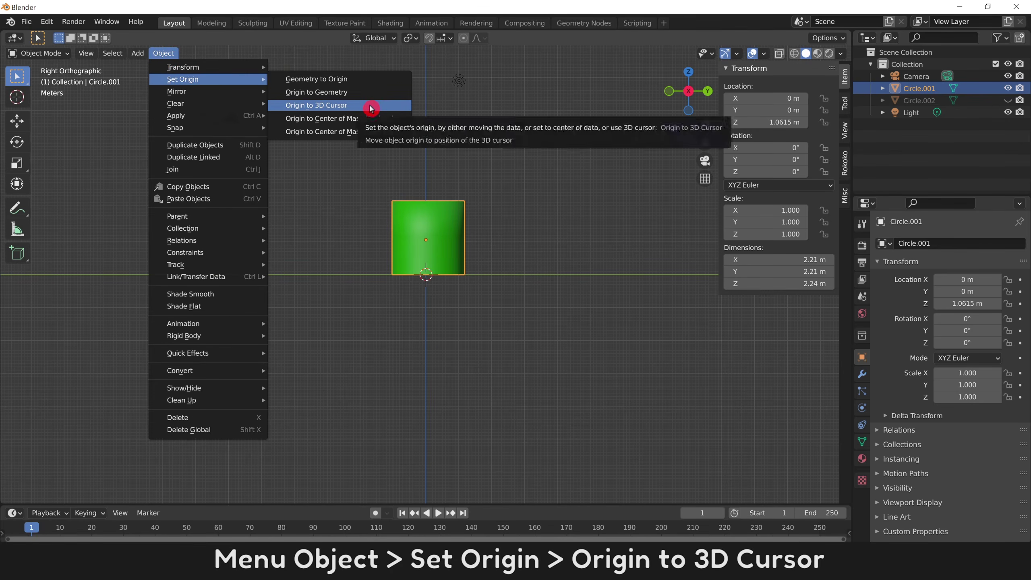
pyautogui.click(371, 107)
pyautogui.click(531, 176)
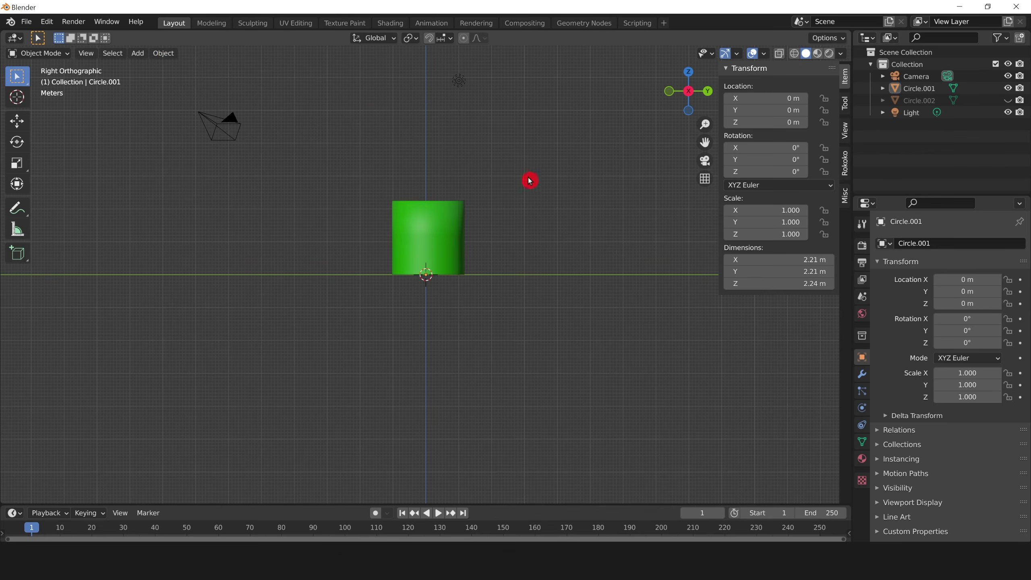
# - Test the pipe body's origin with a Z scale of 2.270 and X rotations of 90° and 180°
pyautogui.click(445, 238)
pyautogui.moveTo(764, 234); pyautogui.dragTo(808, 234)
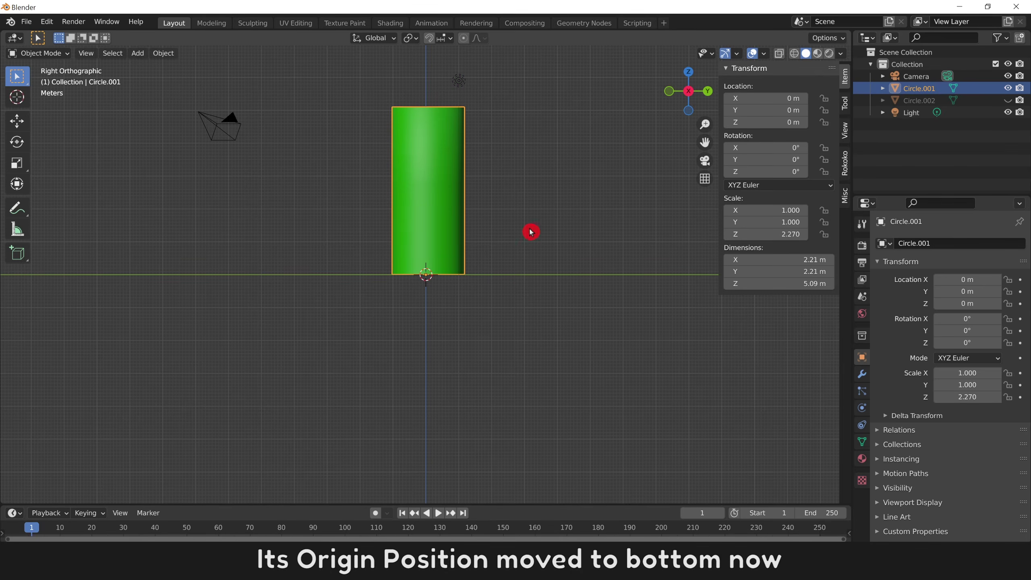
pyautogui.click(766, 147)
pyautogui.write('9')
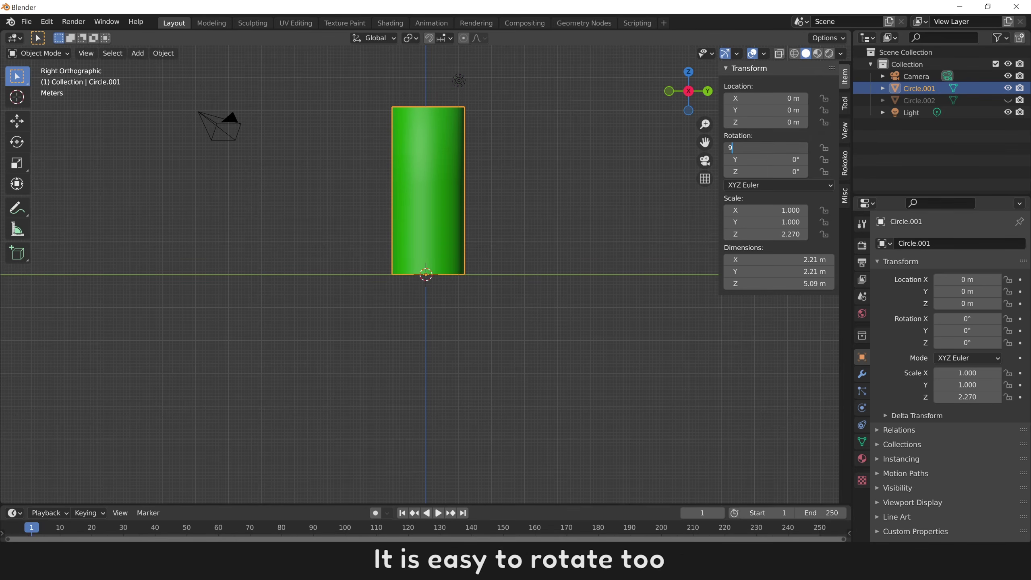
pyautogui.click(566, 209)
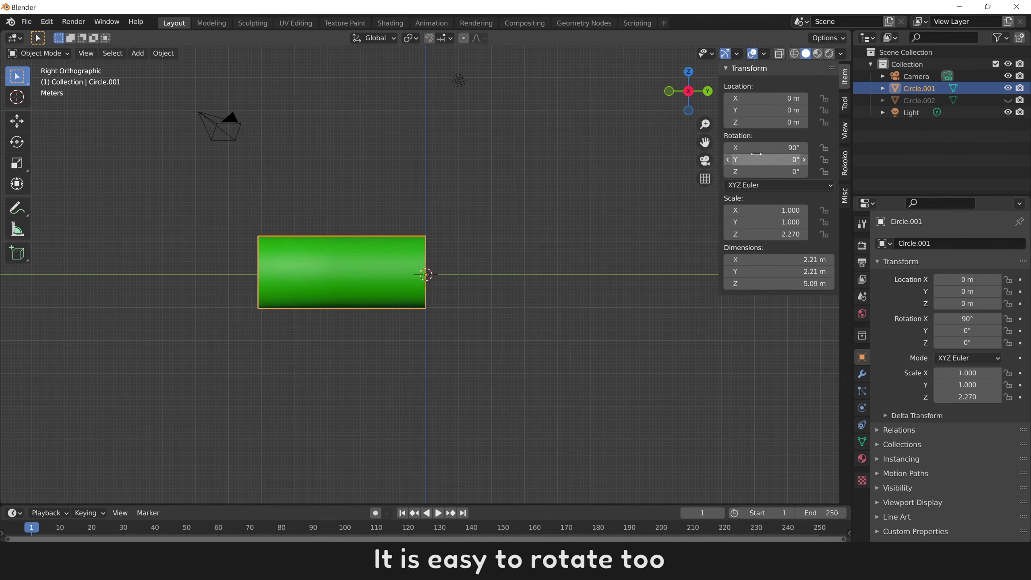
pyautogui.click(768, 148)
pyautogui.write('180')
pyautogui.press('Return')
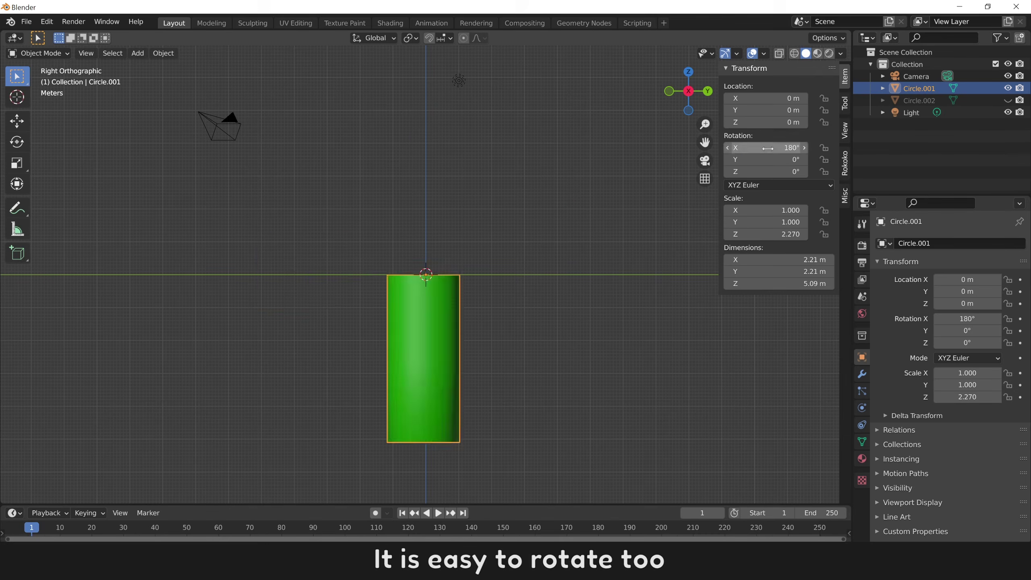
pyautogui.click(453, 252)
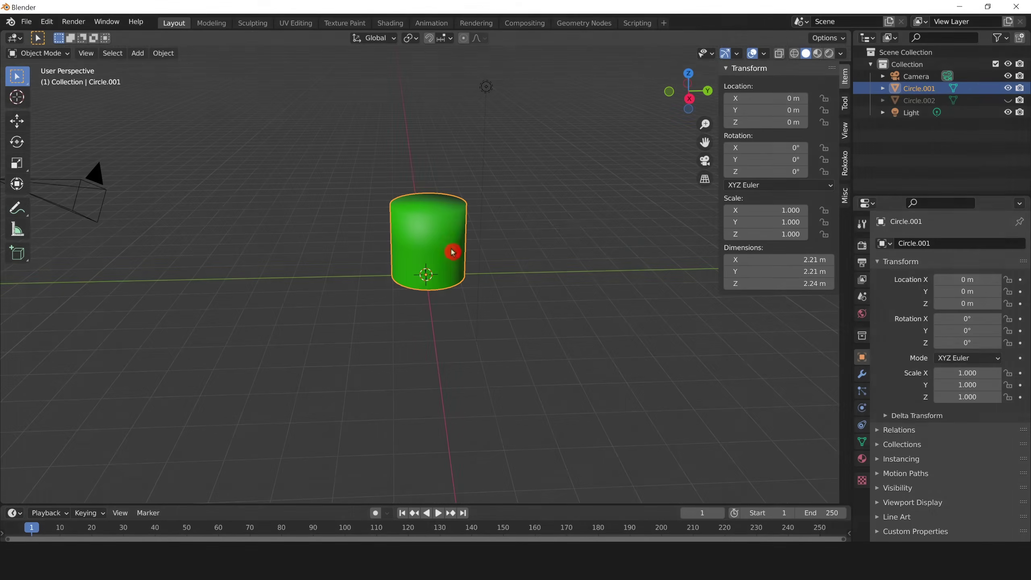
# - Hide the pipe body Circle.001, show Circle.002, and select it in the right orthographic view
pyautogui.click(1008, 88)
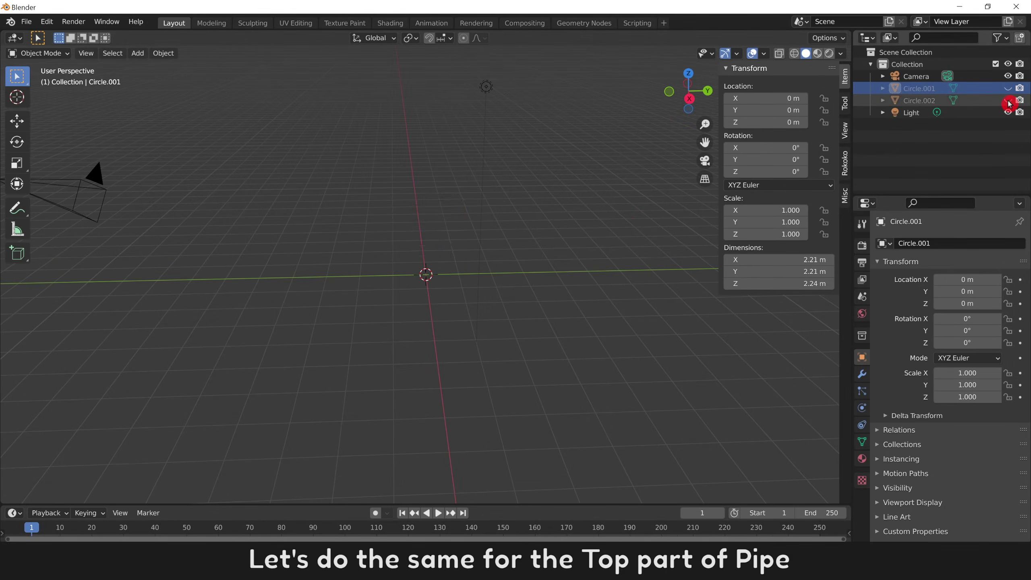
pyautogui.click(1009, 100)
pyautogui.press('KP_3')
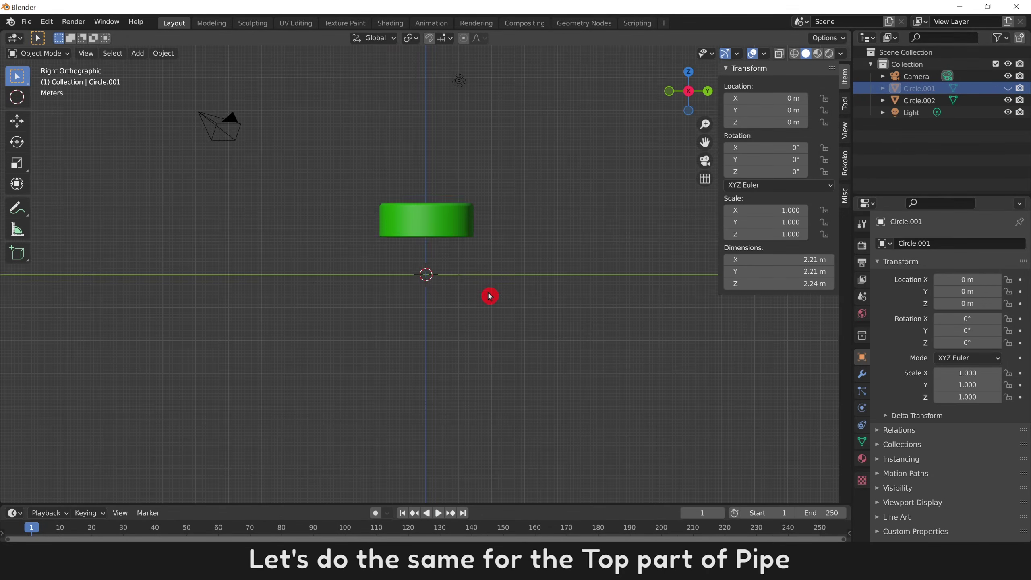
pyautogui.click(430, 226)
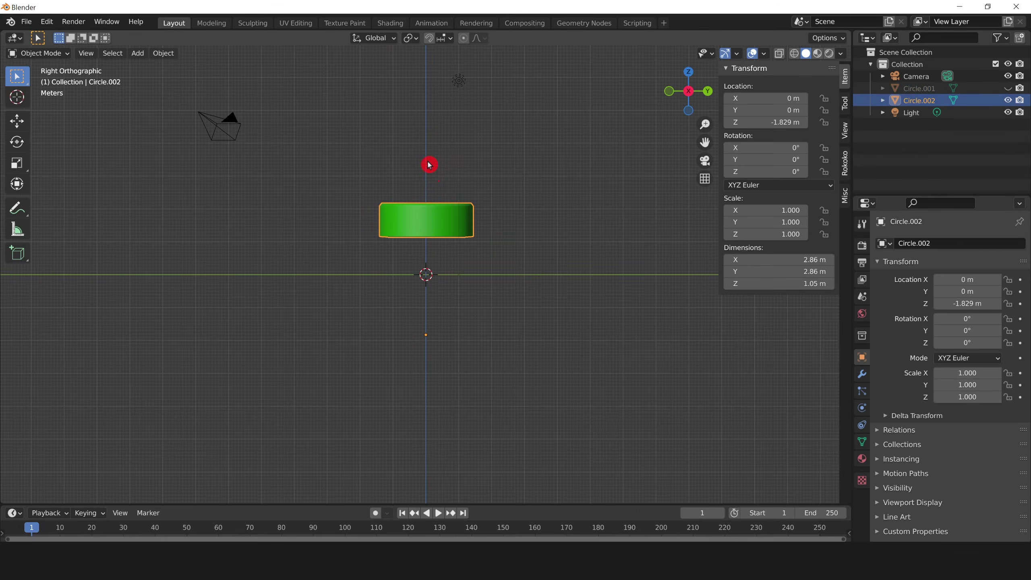
# - Lower the pipe's top part along Z to about -2.96 m so its bottom meets the 3D cursor
pyautogui.press('g')
pyautogui.press('z')
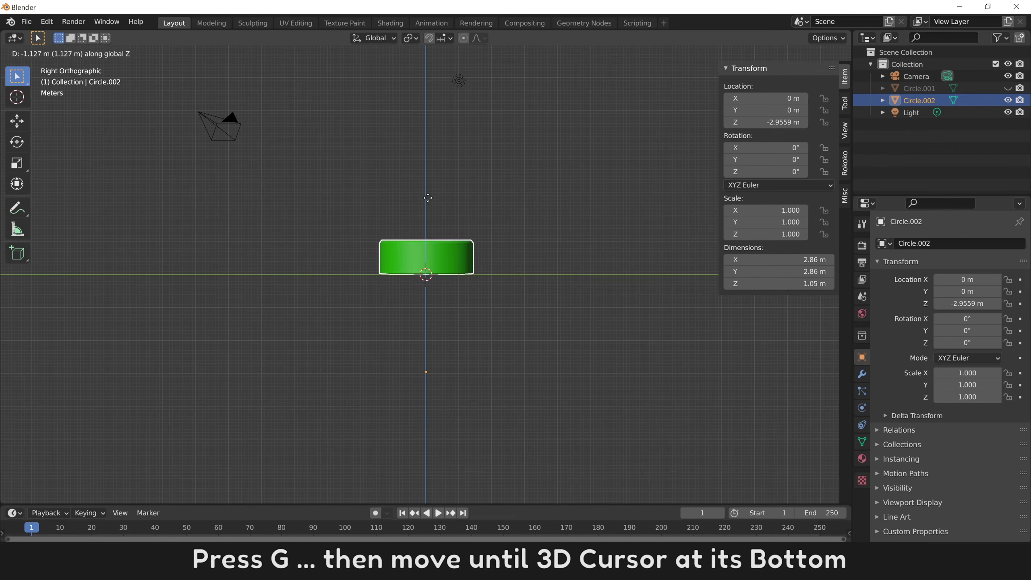
pyautogui.click(429, 198)
pyautogui.keyDown('shift'); pyautogui.click(426, 253); pyautogui.keyUp('shift')
pyautogui.click(426, 253)
# - Set the origin of the pipe's top part to the 3D cursor
pyautogui.click(164, 53)
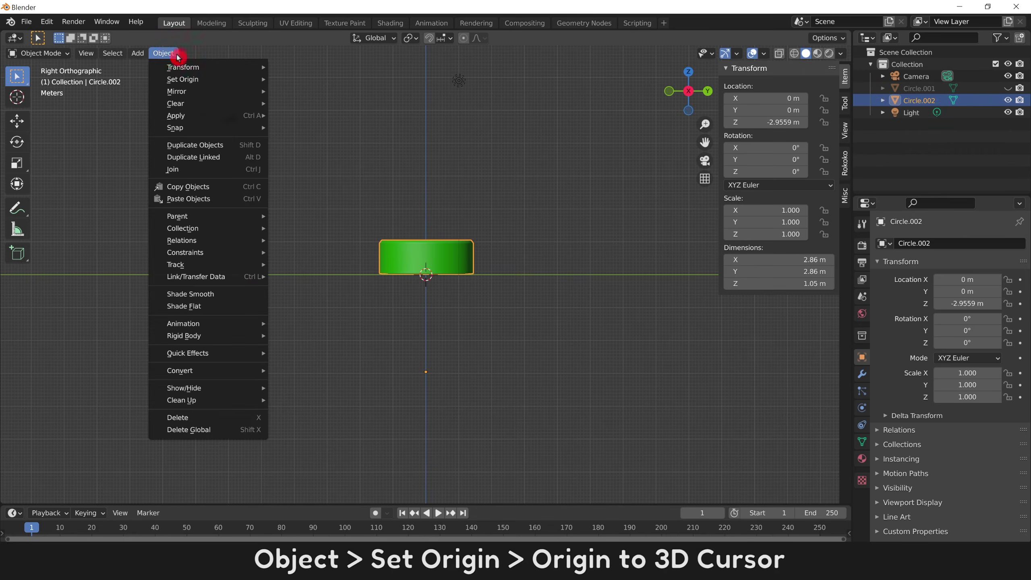
pyautogui.moveTo(203, 81)
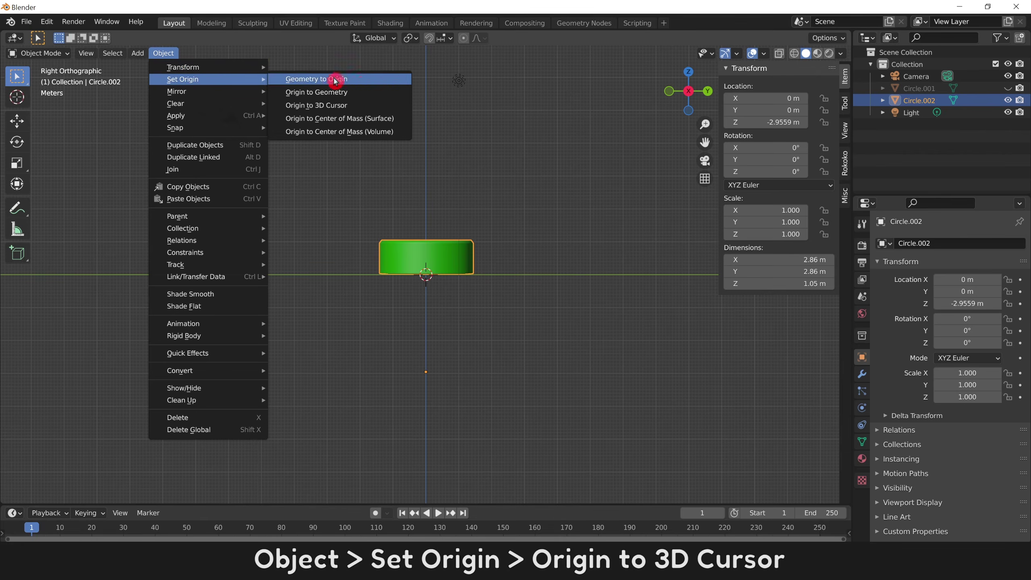
pyautogui.click(361, 105)
pyautogui.click(364, 181)
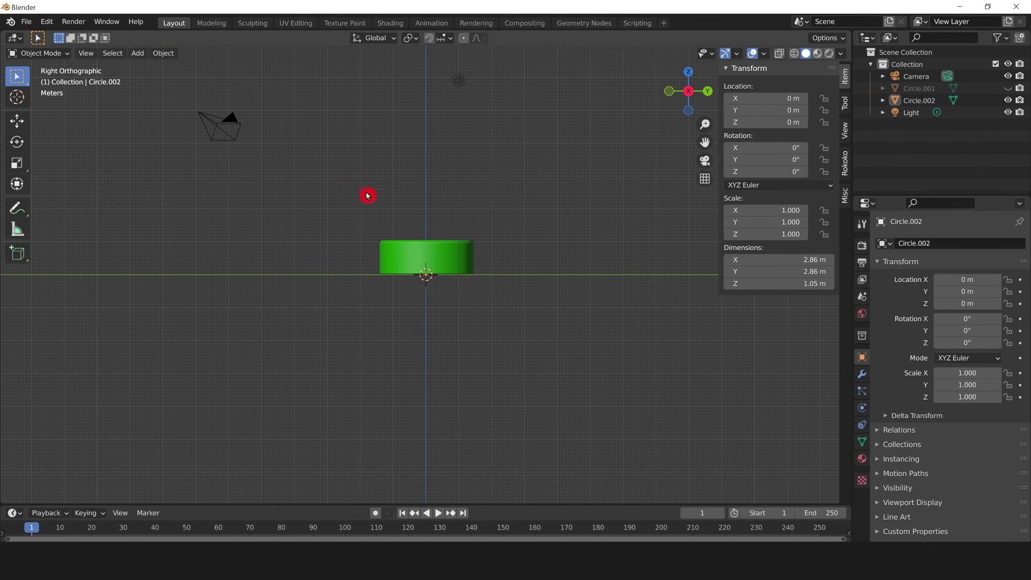
# - Test the top part's origin by setting its X rotation to 90°
pyautogui.click(416, 254)
pyautogui.click(752, 148)
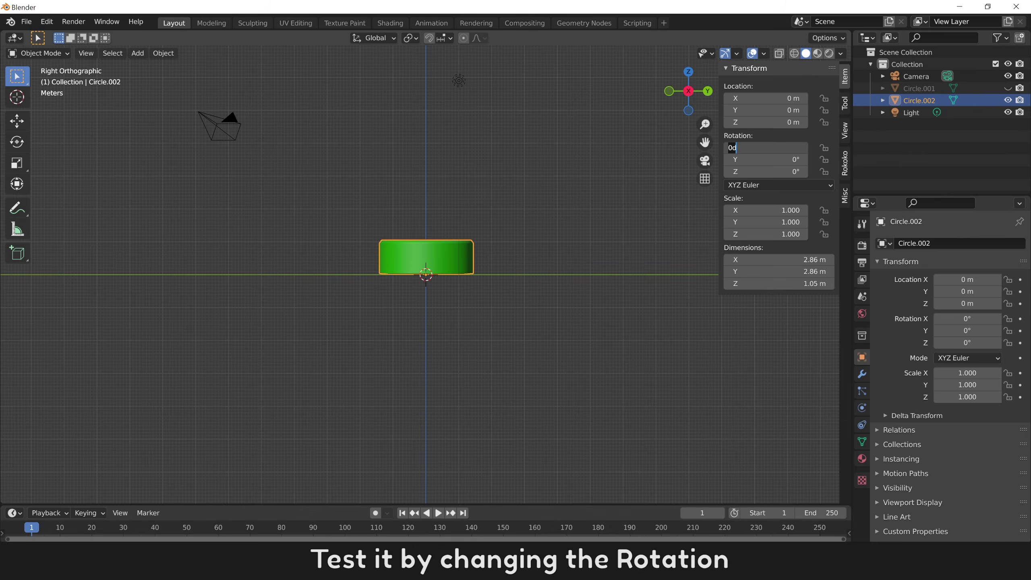
pyautogui.write('90')
pyautogui.write('d')
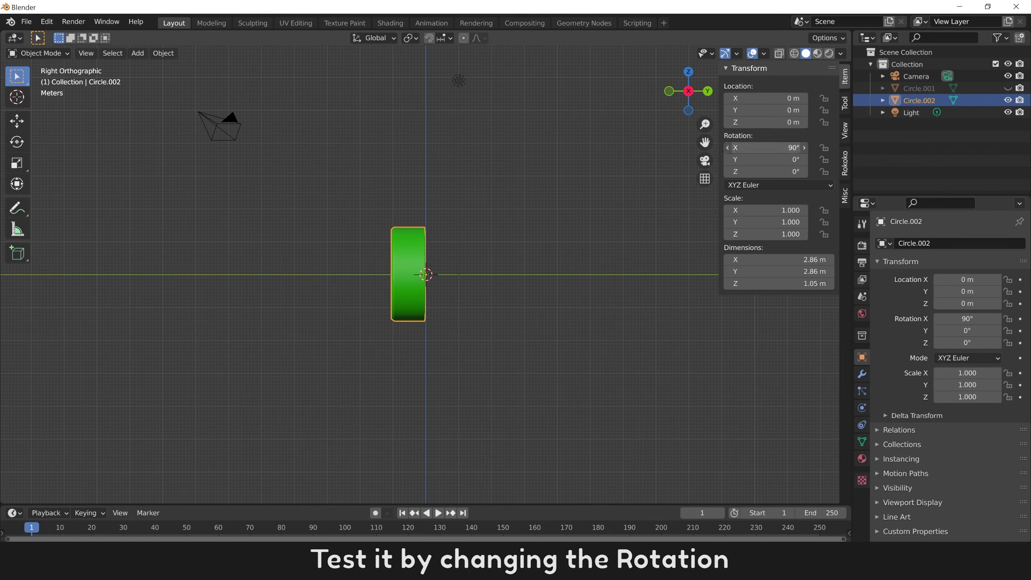
pyautogui.press('Return')
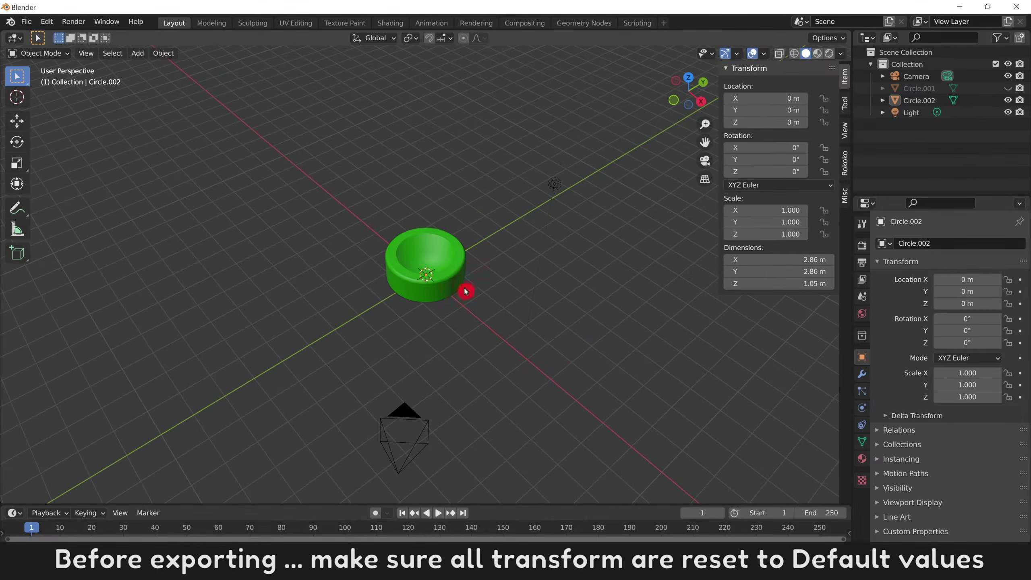
# - Select the pipe's top part and check its location, rotation and scale for default values
pyautogui.click(454, 283)
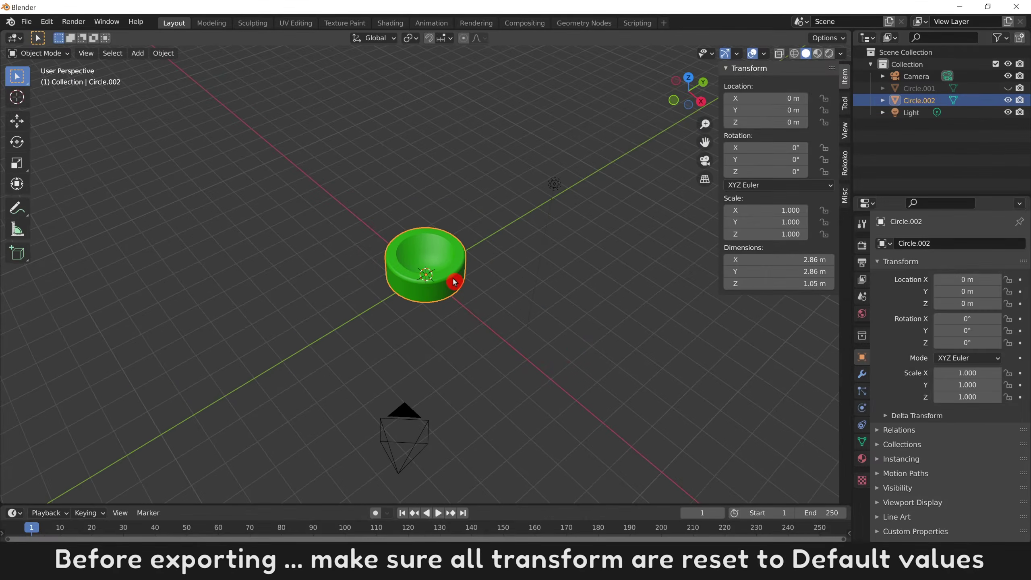
pyautogui.click(767, 122)
pyautogui.press('Return')
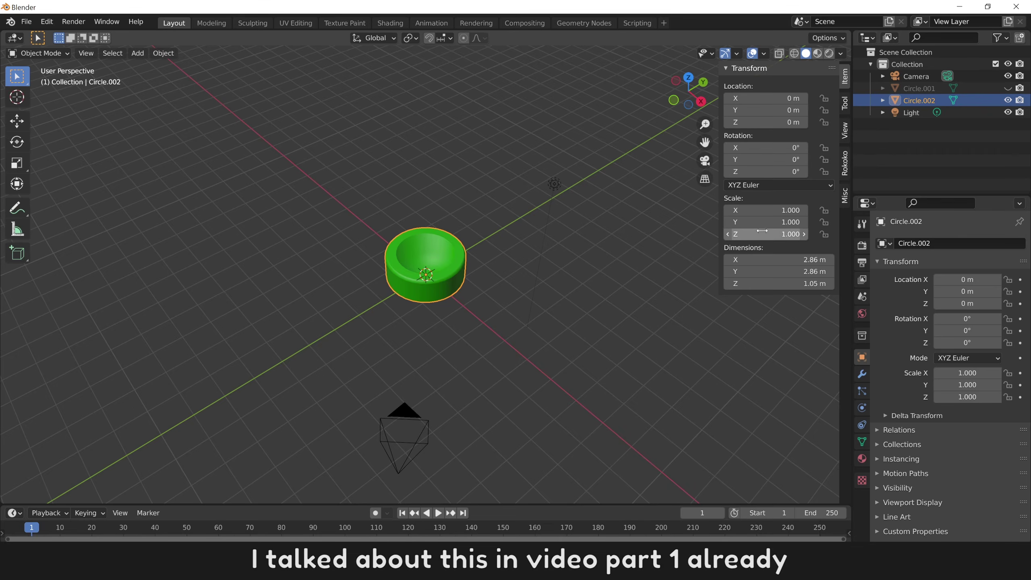
# - Set the X rotation of the pipe's top part to -90° and keep the part selected
pyautogui.hotkey('ctrl', 'a')
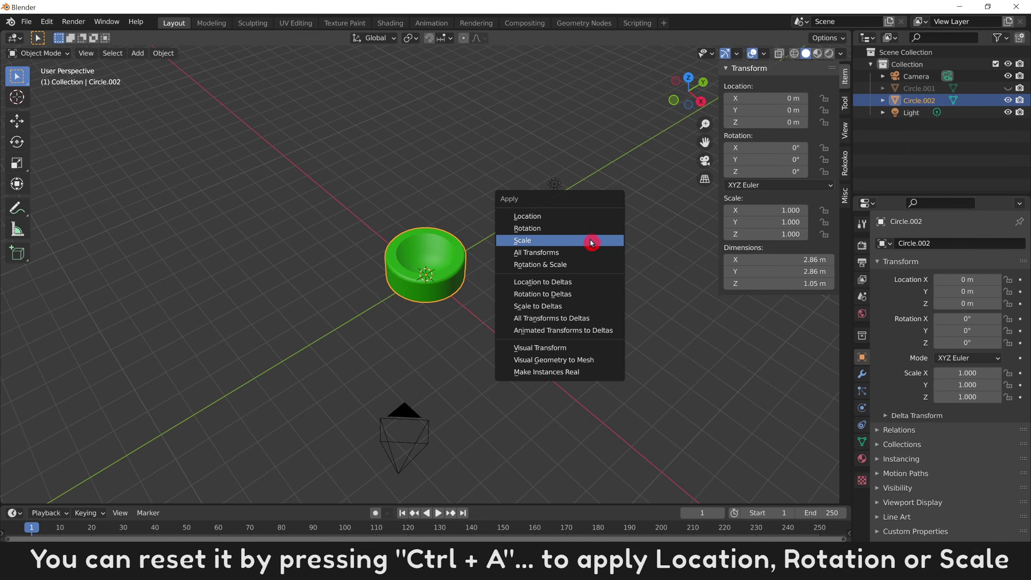
pyautogui.click(591, 243)
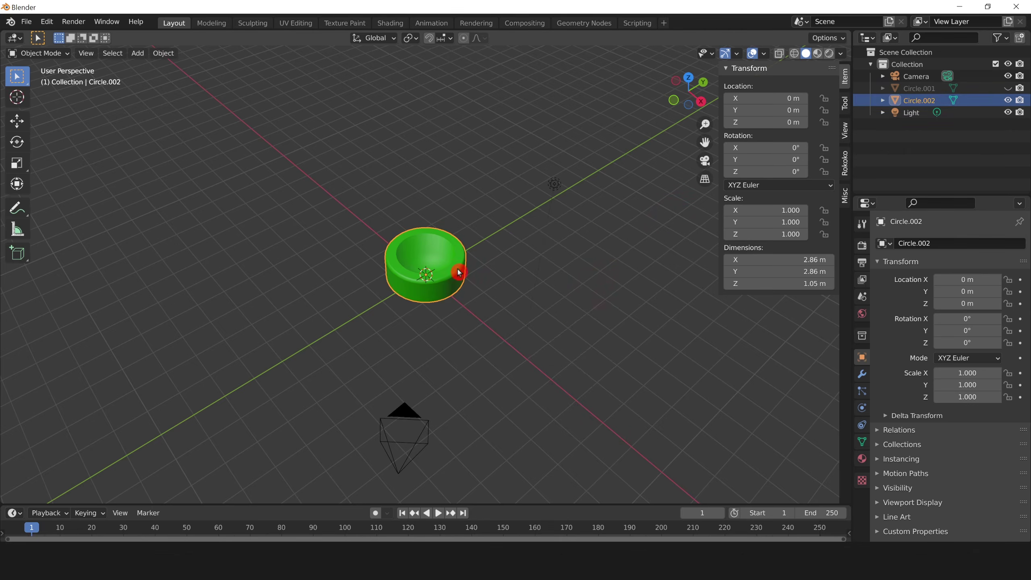
pyautogui.doubleClick(766, 148)
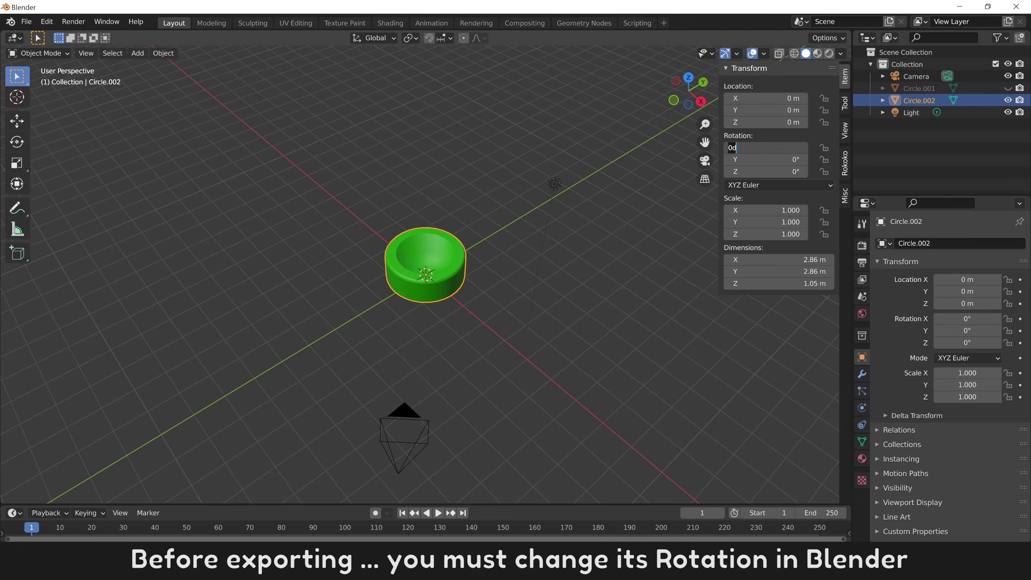
pyautogui.write('-90')
pyautogui.press('Return')
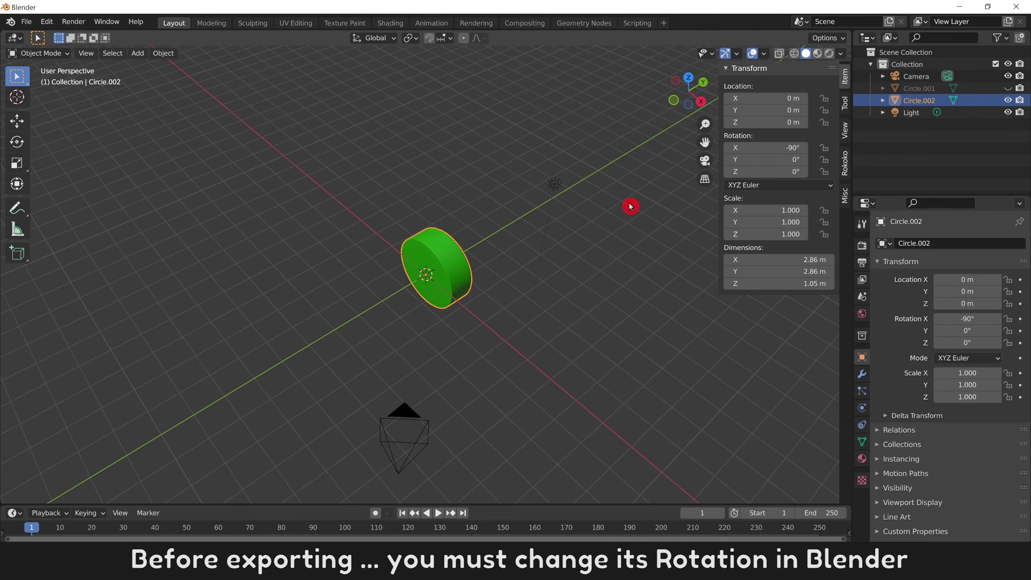
pyautogui.click(616, 286)
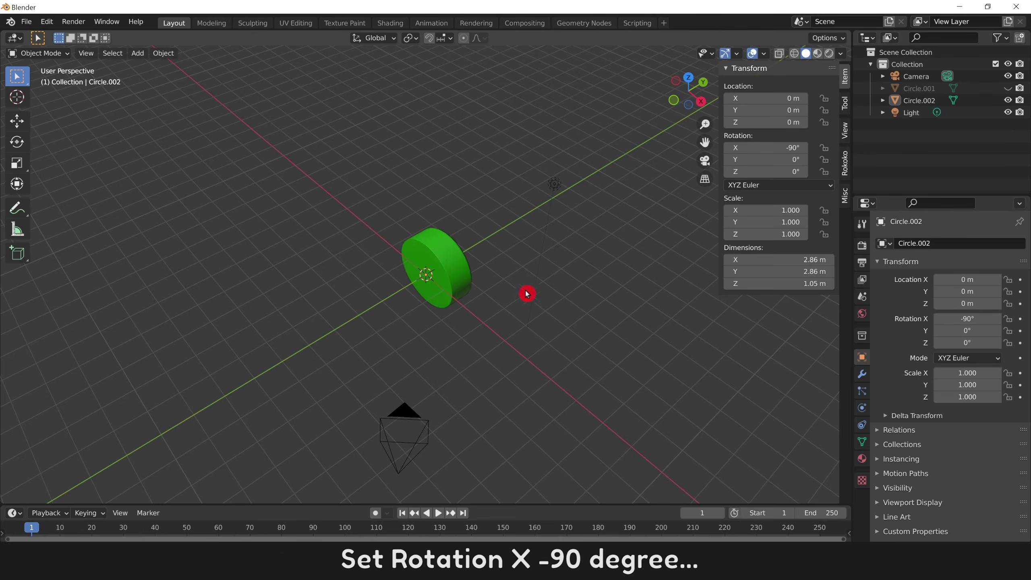
pyautogui.click(458, 284)
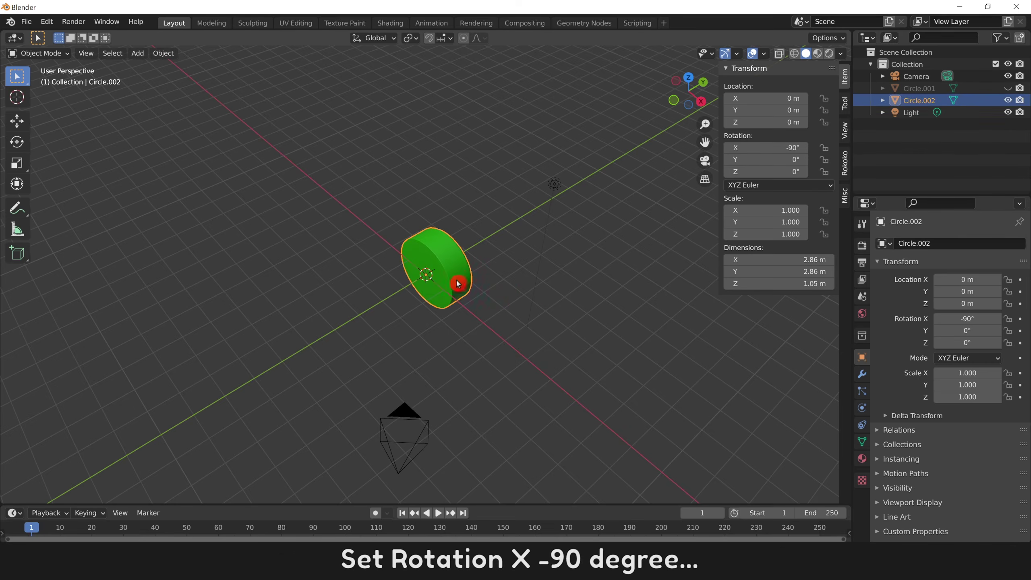
# - Apply the rotation of the pipe's top part as its new default
pyautogui.hotkey('ctrl', 'a')
pyautogui.click(601, 214)
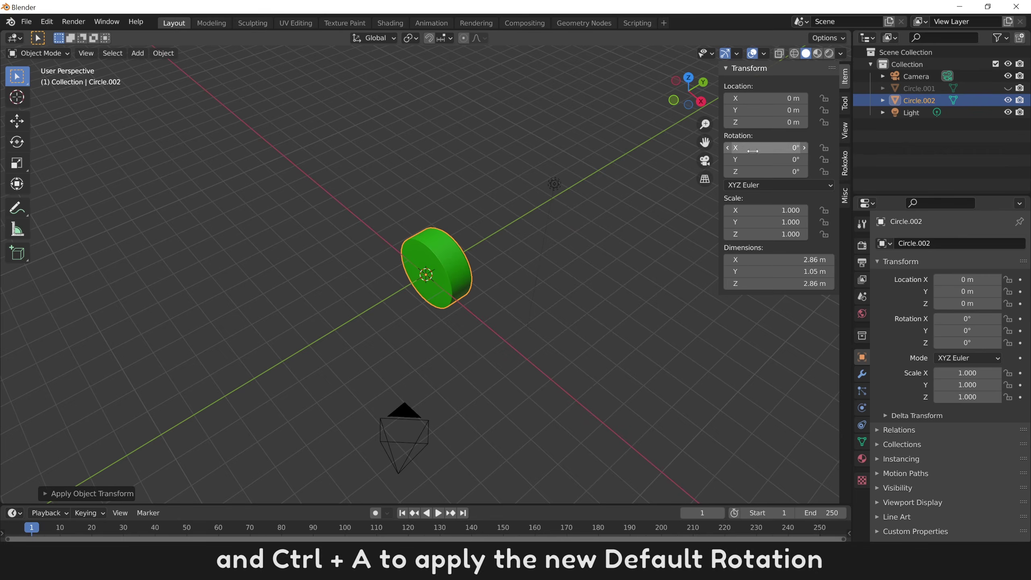
pyautogui.click(495, 260)
pyautogui.click(454, 270)
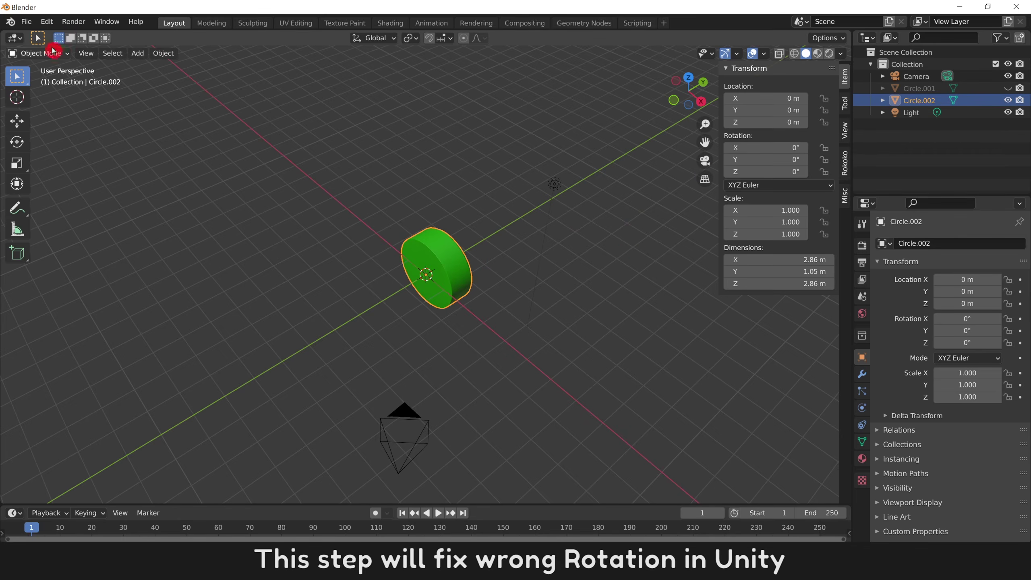
# - Start an FBX export of the top part with path mode Copy, limited to selected objects and the Mesh object type
pyautogui.click(26, 21)
pyautogui.moveTo(71, 199)
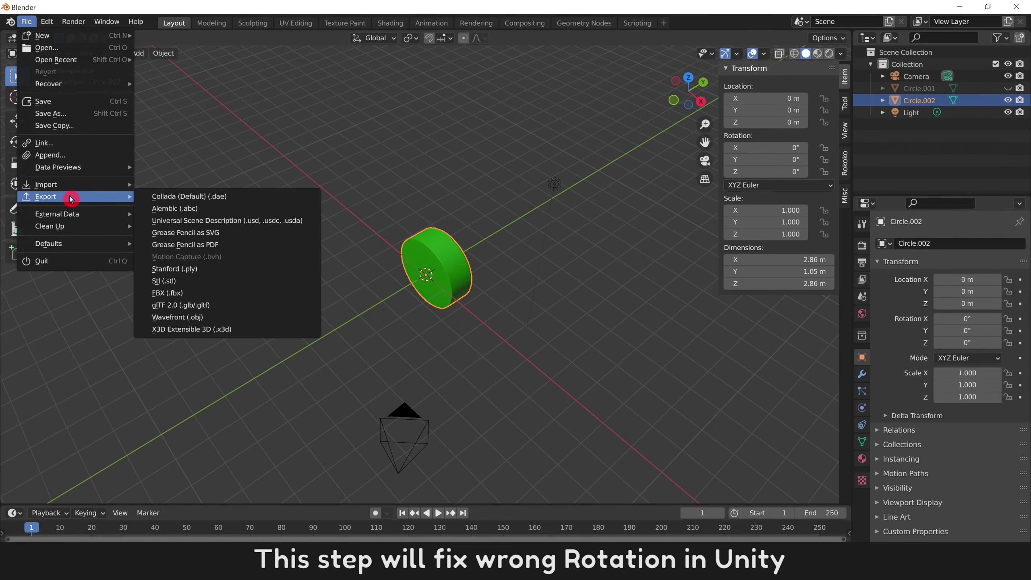
pyautogui.click(187, 293)
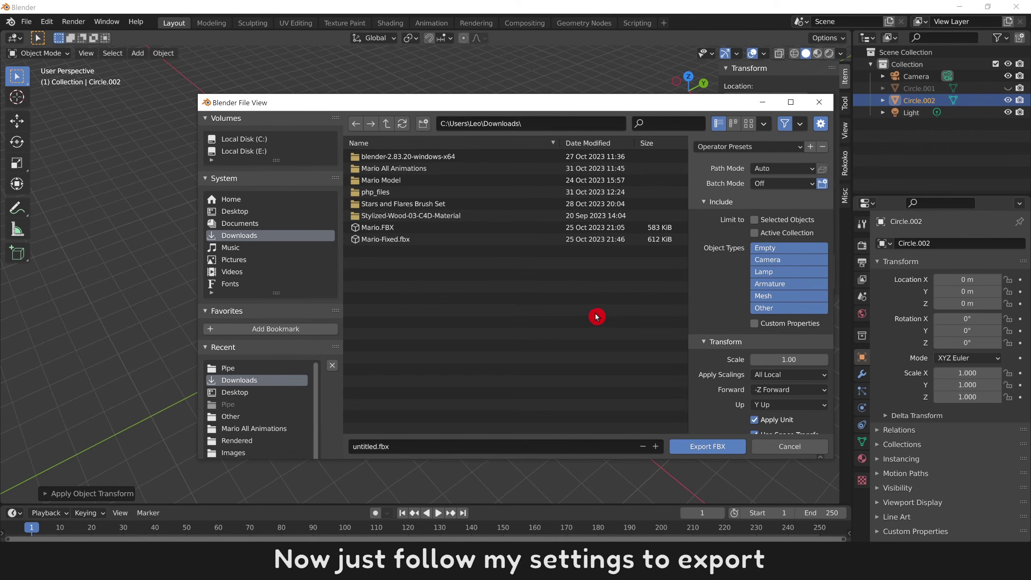
pyautogui.click(796, 168)
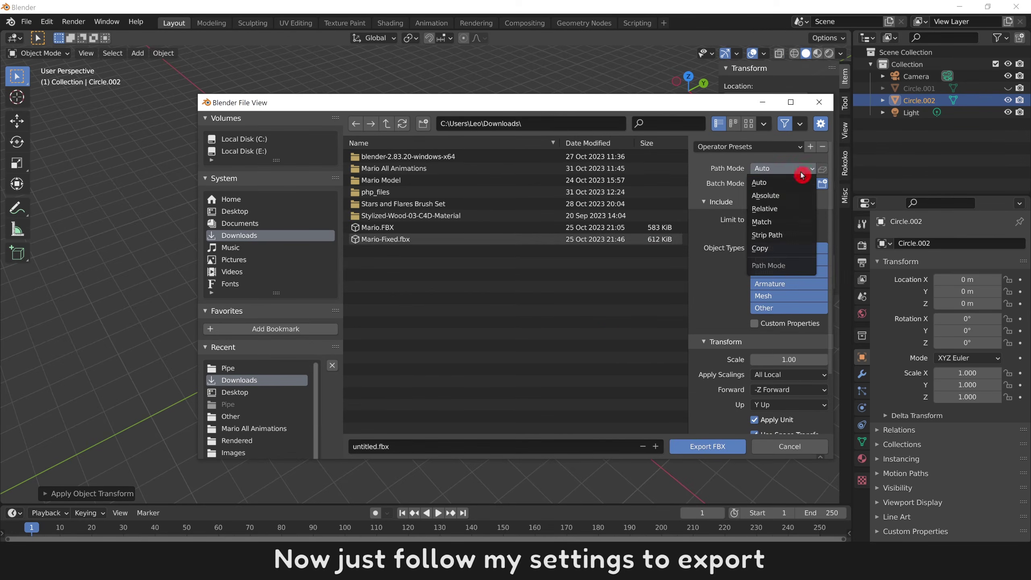
pyautogui.click(783, 253)
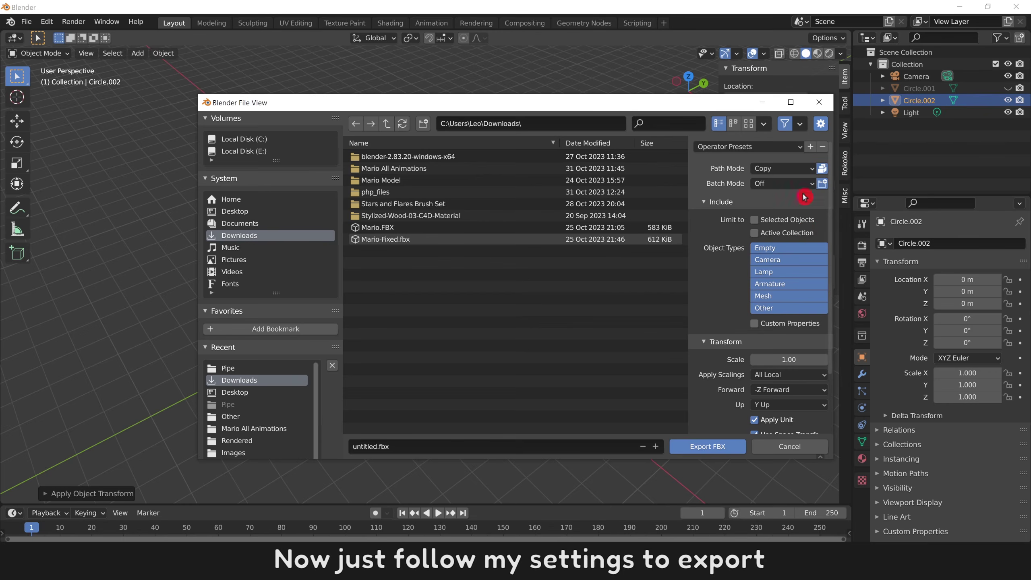
pyautogui.click(755, 220)
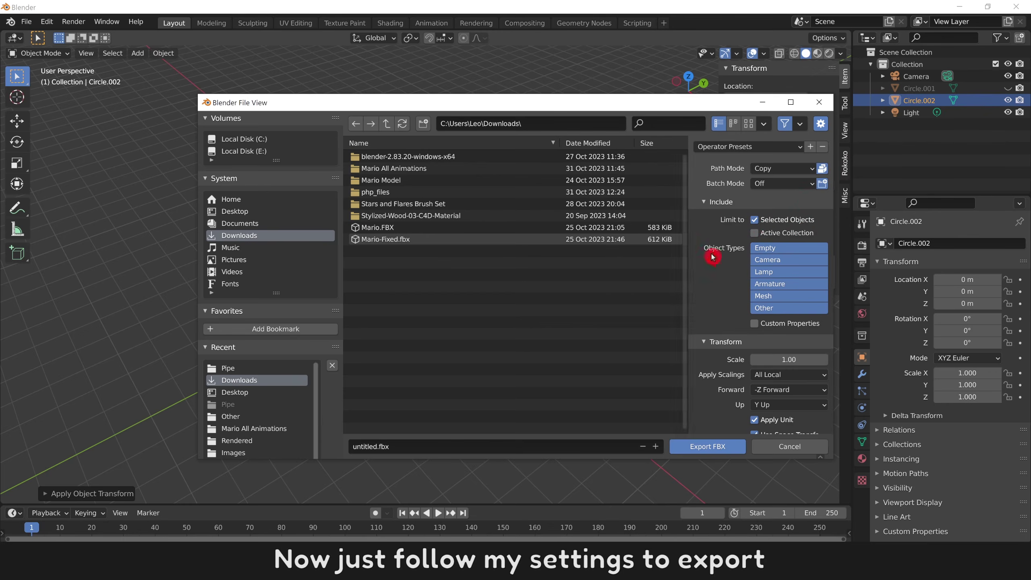
pyautogui.click(791, 297)
# - Set the export's Apply Scalings to FBX Units Scale and disable Apply Unit and Use Space Transform
pyautogui.click(783, 375)
pyautogui.click(805, 405)
pyautogui.scroll(-4, 715, 362)
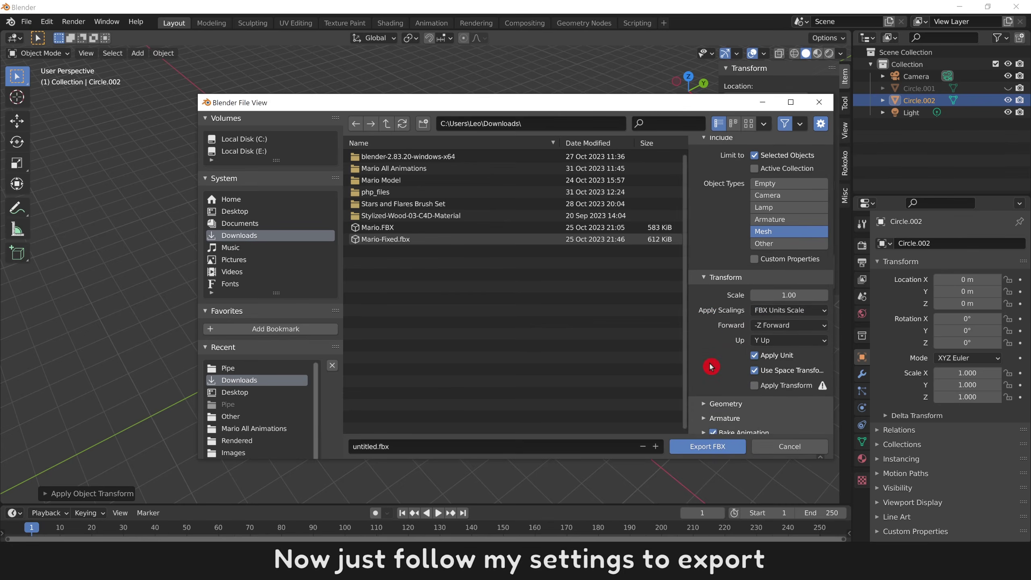
pyautogui.click(755, 371)
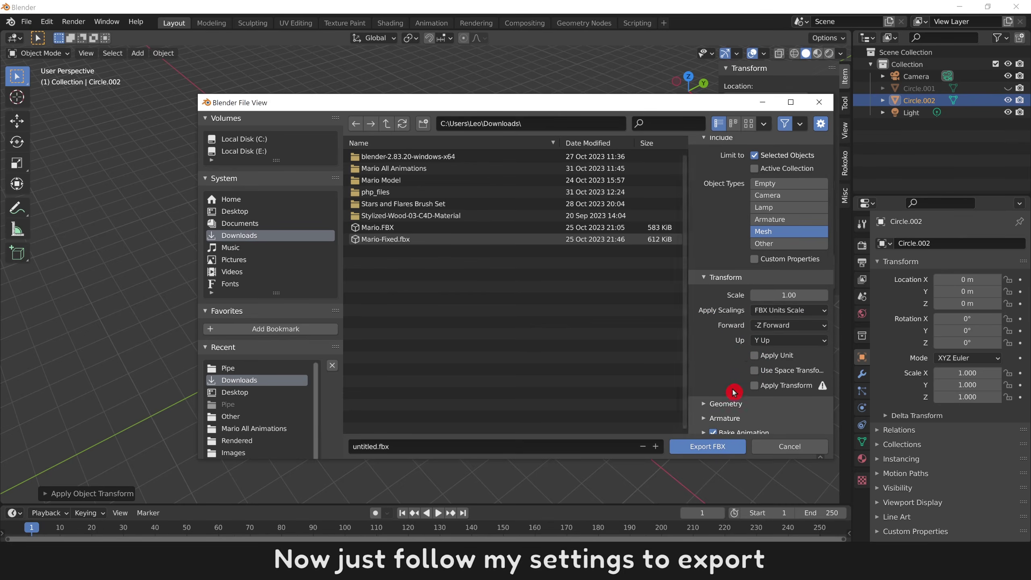
# - Name the file Pipe-Top and export it as FBX into the Downloads folder
pyautogui.click(412, 448)
pyautogui.write('Pipe-Top')
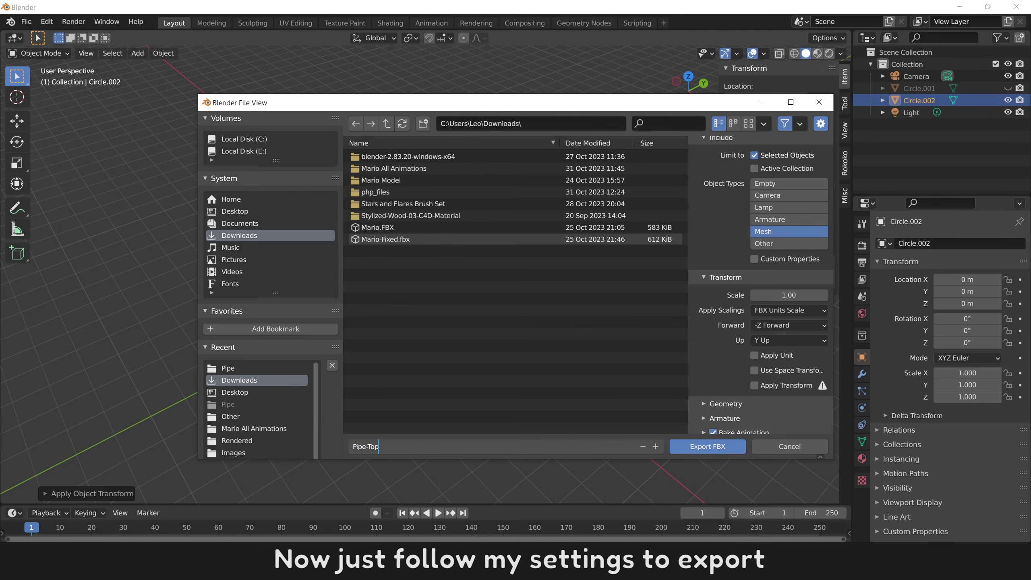
pyautogui.click(730, 448)
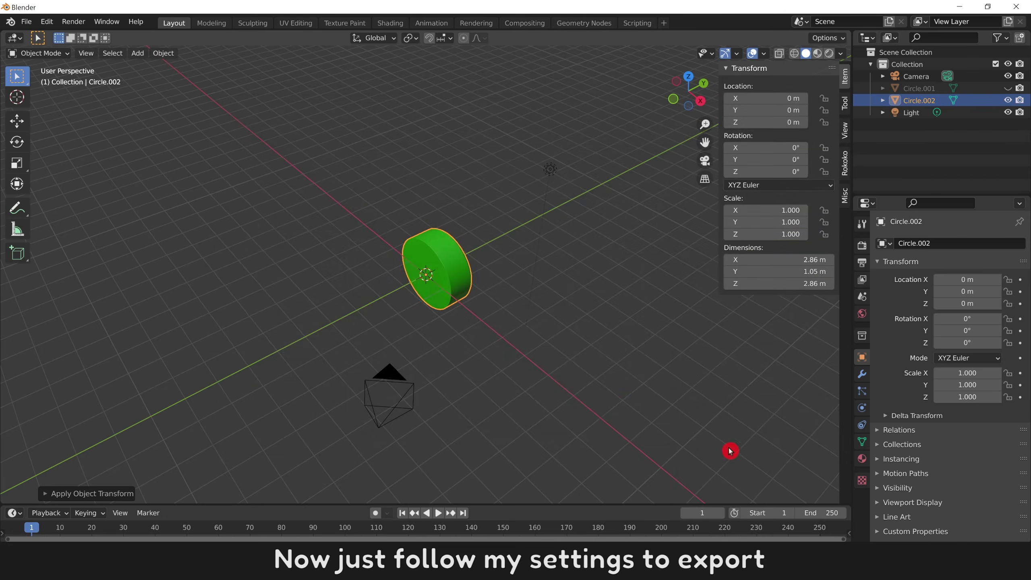
# - Hide the pipe's top part, unhide the body part Circle.001 and select it
pyautogui.click(624, 418)
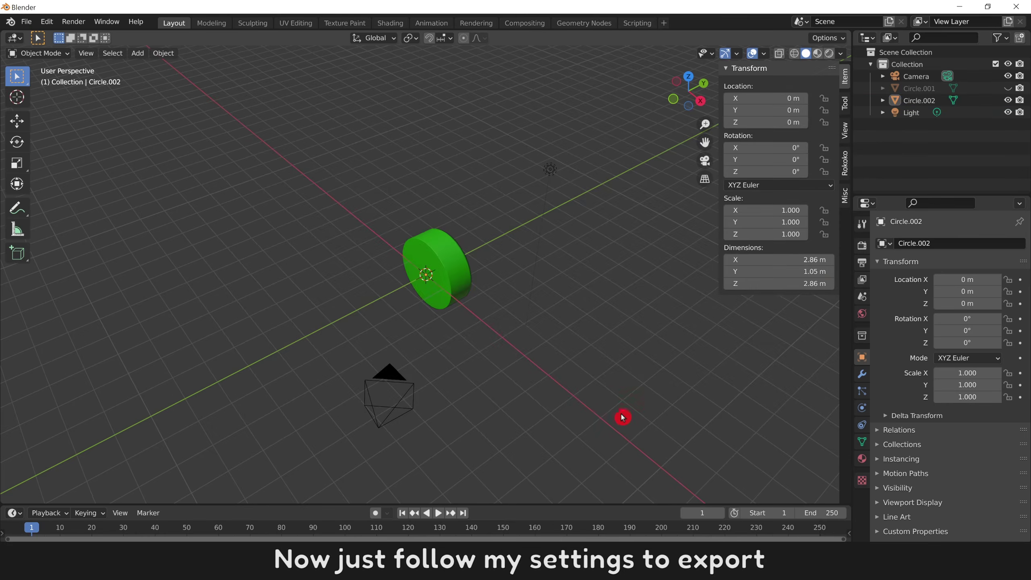
pyautogui.click(463, 288)
pyautogui.click(1009, 101)
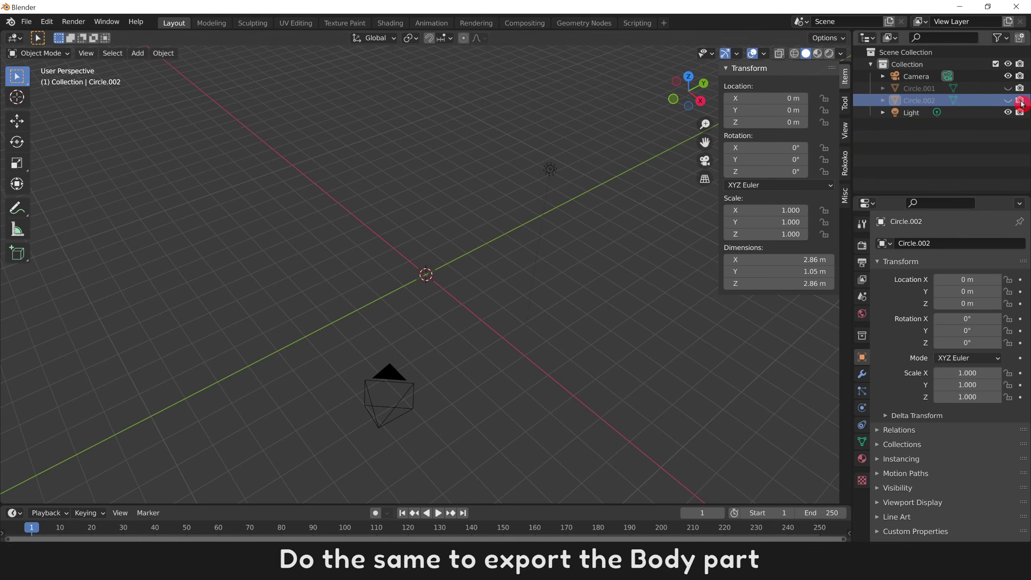
pyautogui.click(1008, 88)
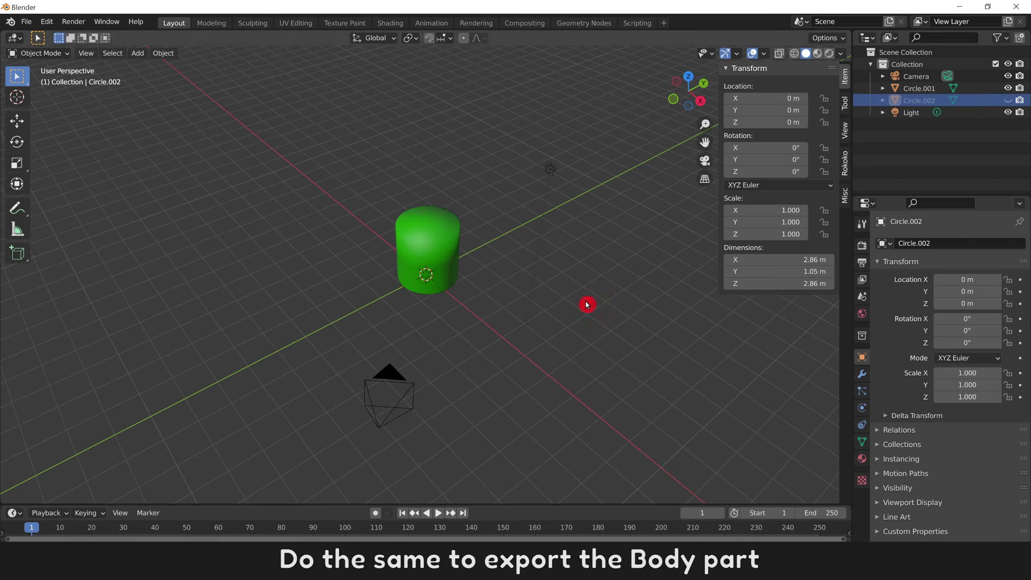
pyautogui.click(432, 256)
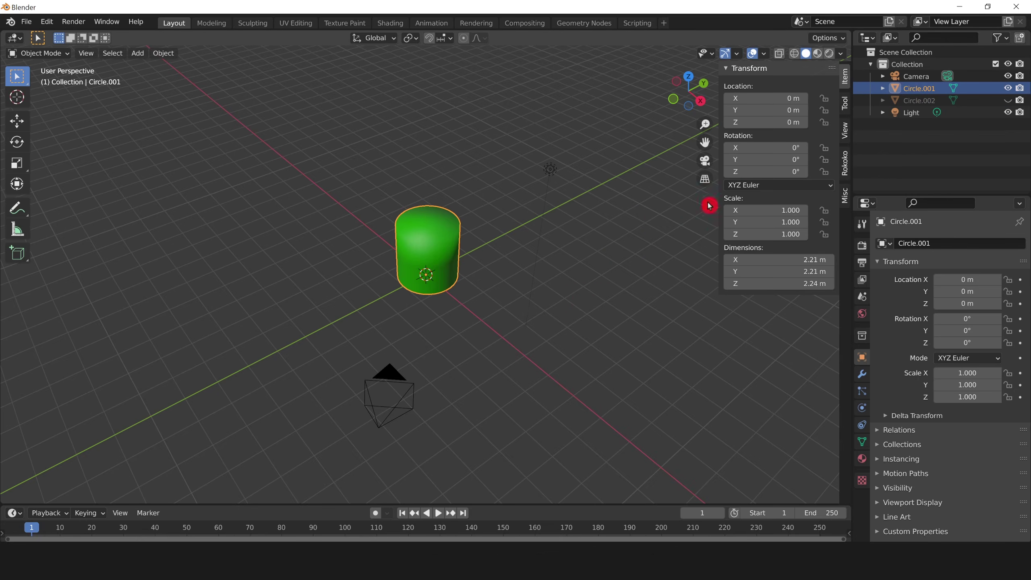
# - Set the pipe body's X rotation to -90° and apply the rotation as its new default
pyautogui.click(763, 147)
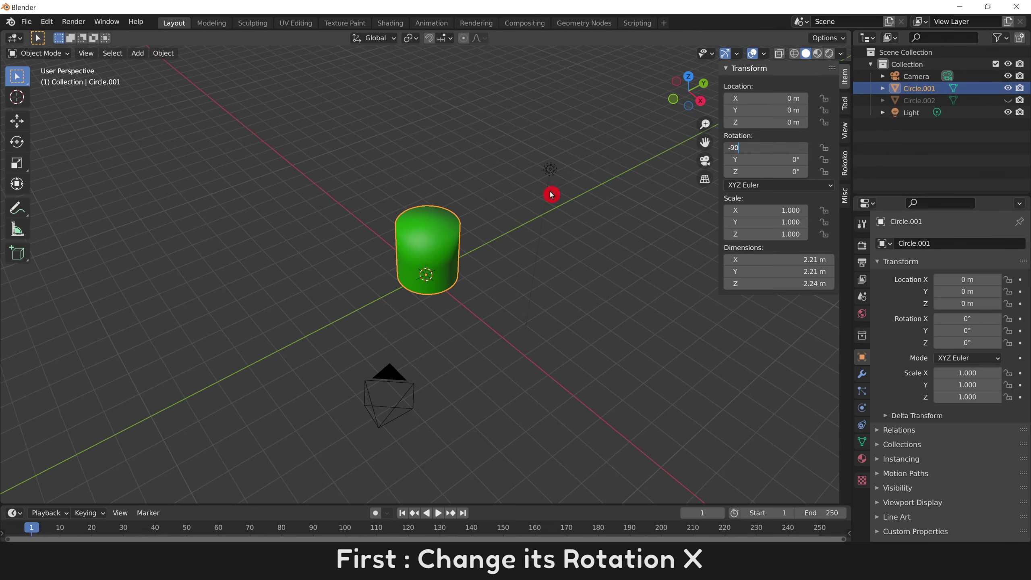
pyautogui.write('-90')
pyautogui.press('Return')
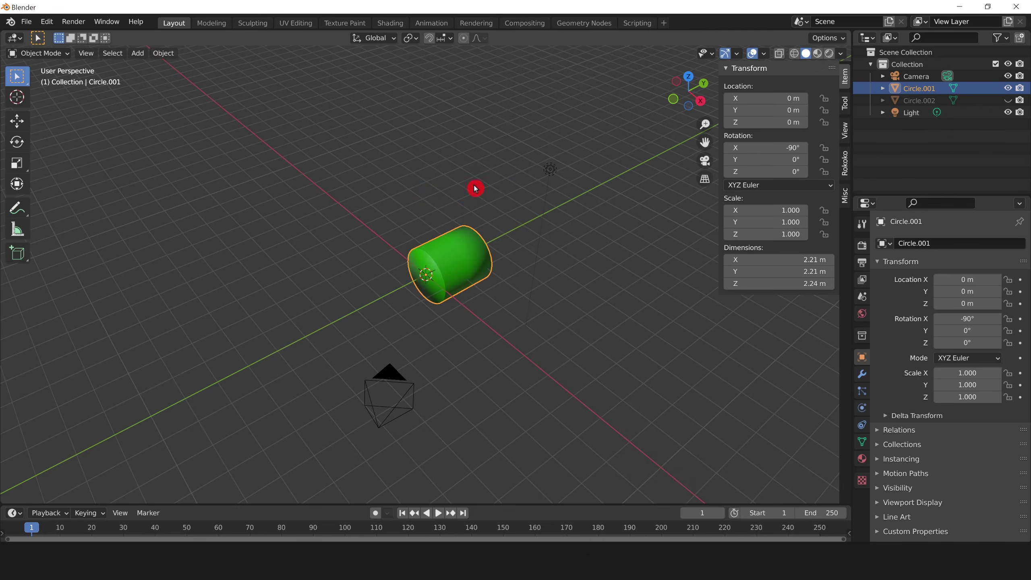
pyautogui.hotkey('ctrl', 'a')
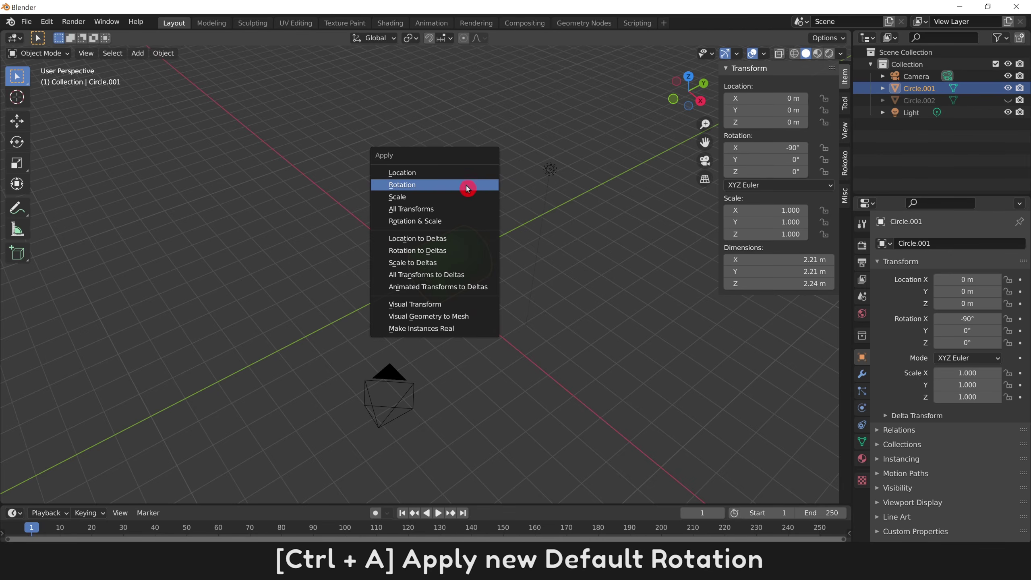
pyautogui.click(468, 188)
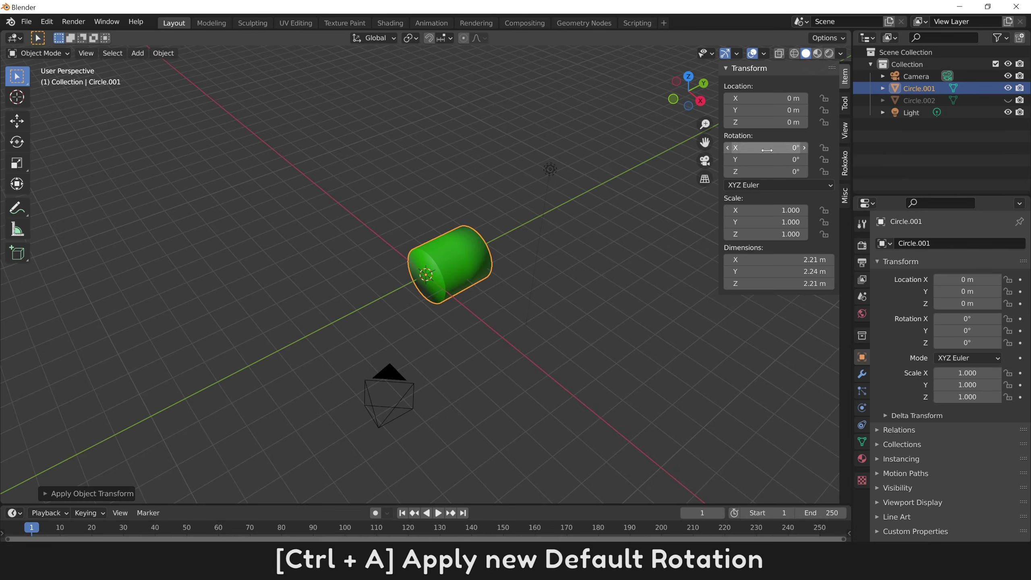
# - Start an FBX export of the pipe body, limited to selected objects and the Mesh type, and review the transform options
pyautogui.click(26, 21)
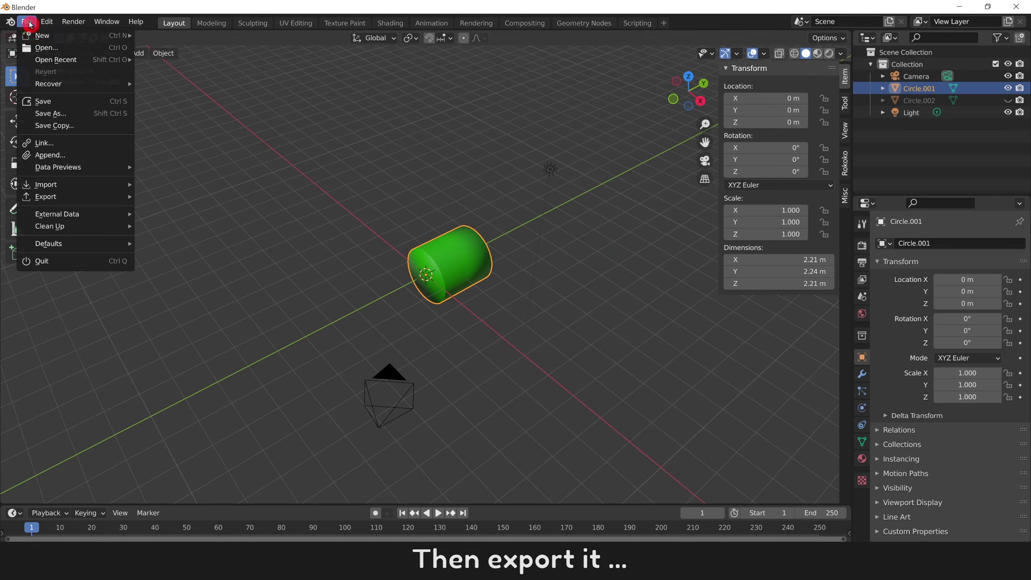
pyautogui.click(76, 200)
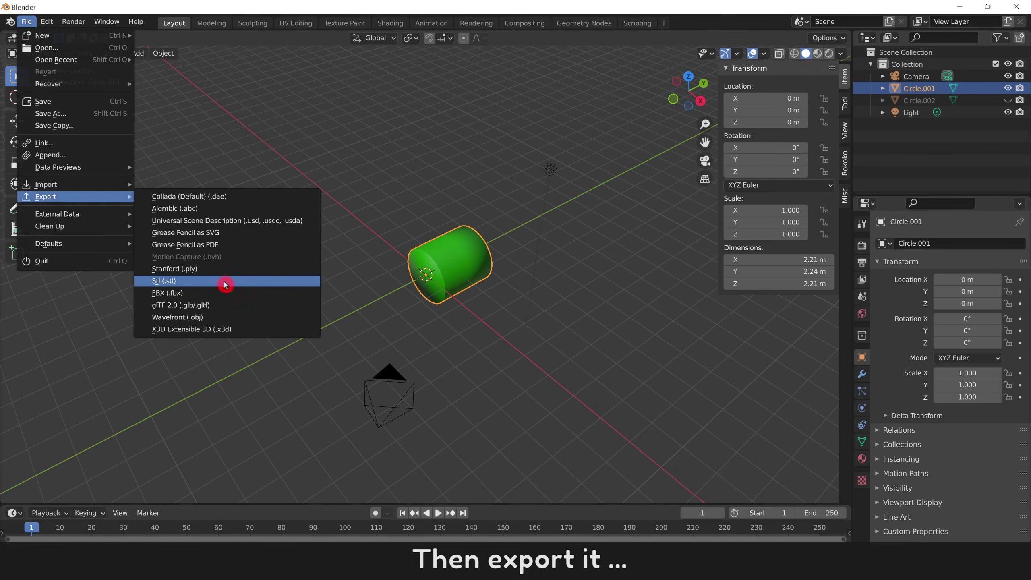
pyautogui.click(222, 293)
pyautogui.click(798, 221)
pyautogui.click(791, 295)
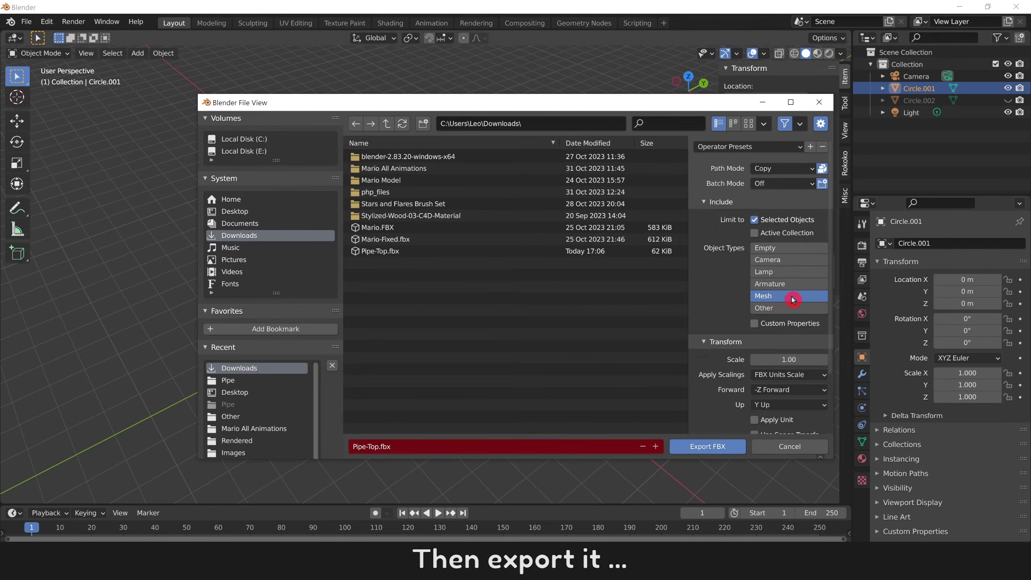
pyautogui.scroll(-4, 713, 310)
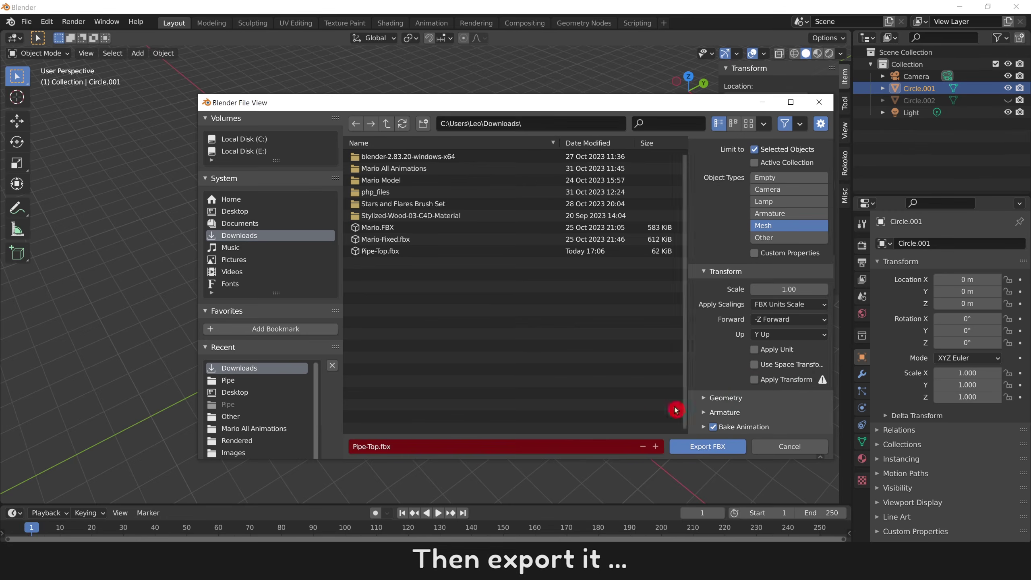
# - Name the file Pipe-Body and export it as FBX into the Downloads folder
pyautogui.click(410, 448)
pyautogui.write('Pi')
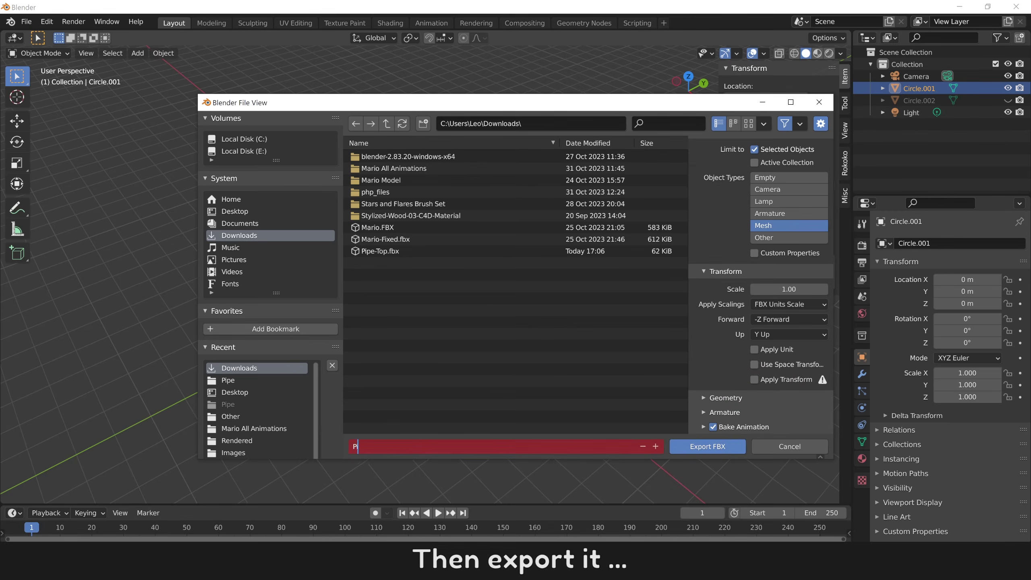
pyautogui.write('pe-Body')
pyautogui.click(710, 447)
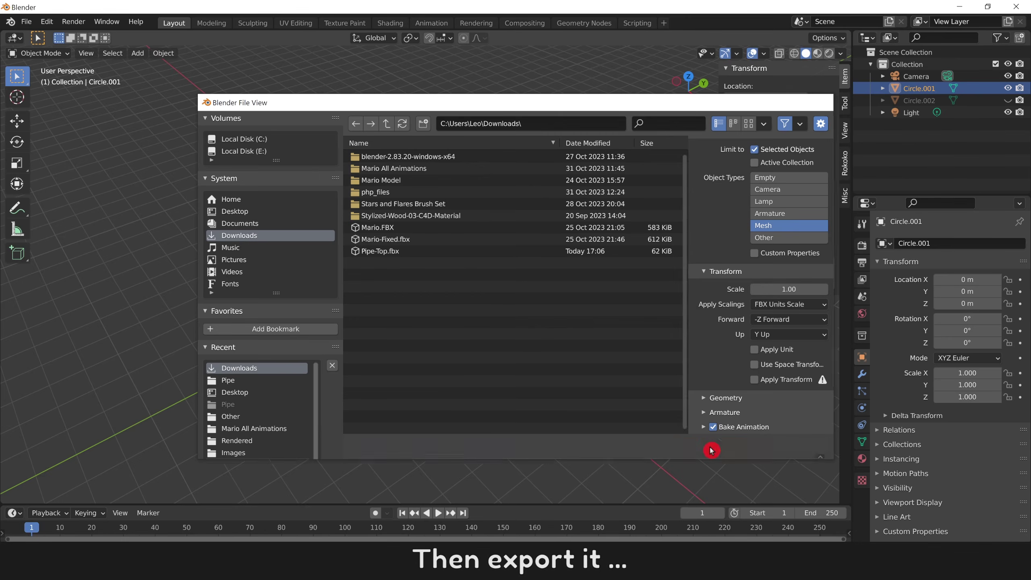
pyautogui.click(607, 378)
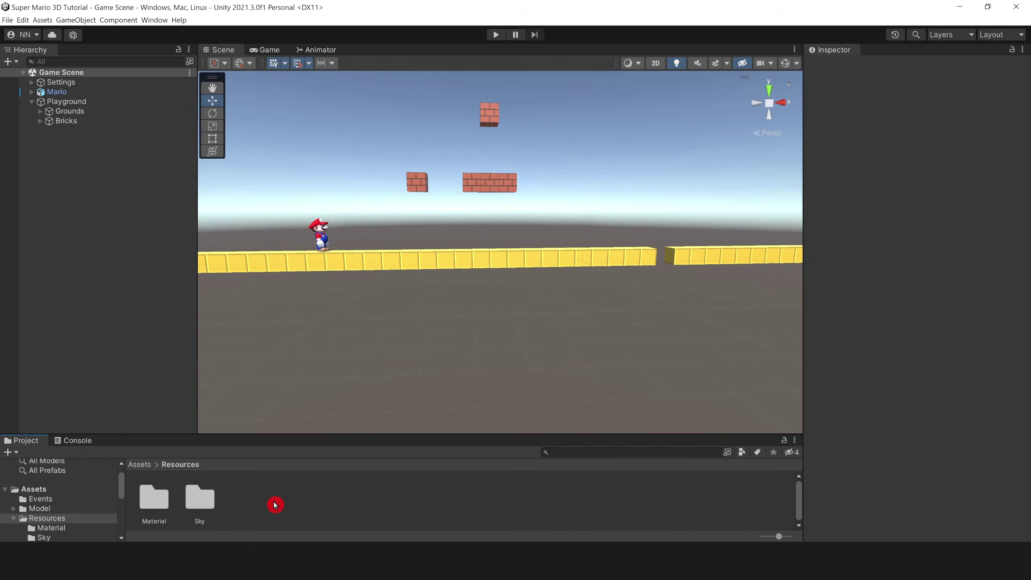
# - Switch to Unity, create a folder named Pipe inside Assets/Resources and open it
pyautogui.rightClick(274, 505)
pyautogui.moveTo(376, 273)
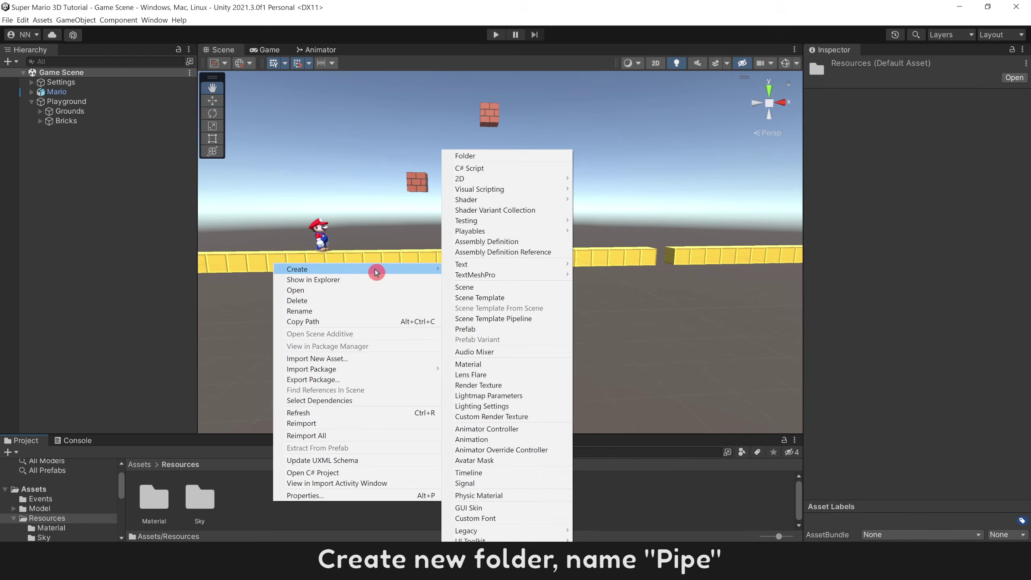
pyautogui.click(504, 158)
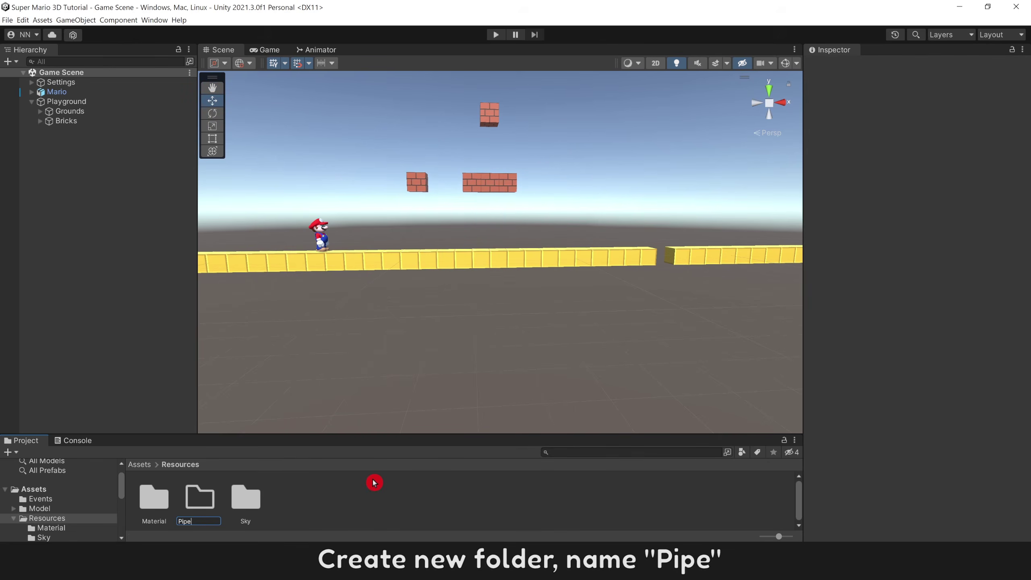
pyautogui.press('Return')
pyautogui.press('Return')
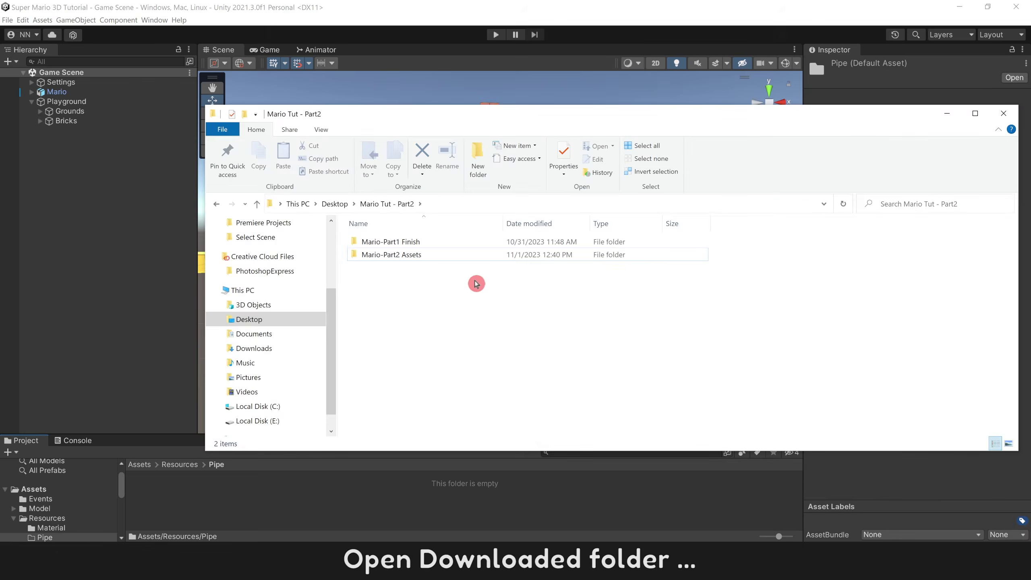
# - Import Pipe-Body.fbx and Pipe-Top.fbx from the Mario-Part2 Assets Pipe folder into Unity's Assets/Resources/Pipe folder
pyautogui.click(455, 259)
pyautogui.doubleClick(458, 259)
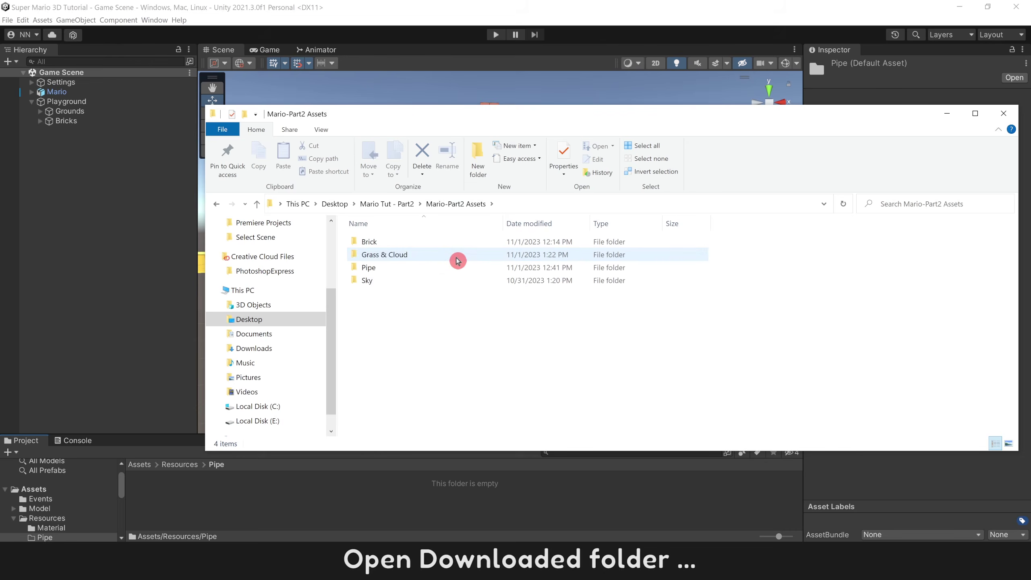
pyautogui.doubleClick(449, 267)
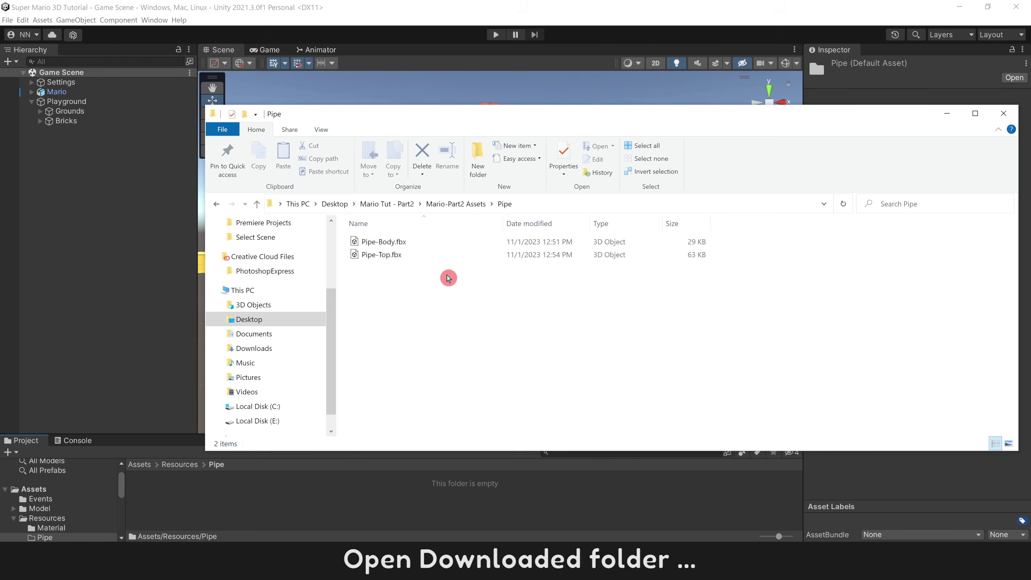
pyautogui.moveTo(446, 287); pyautogui.dragTo(249, 523)
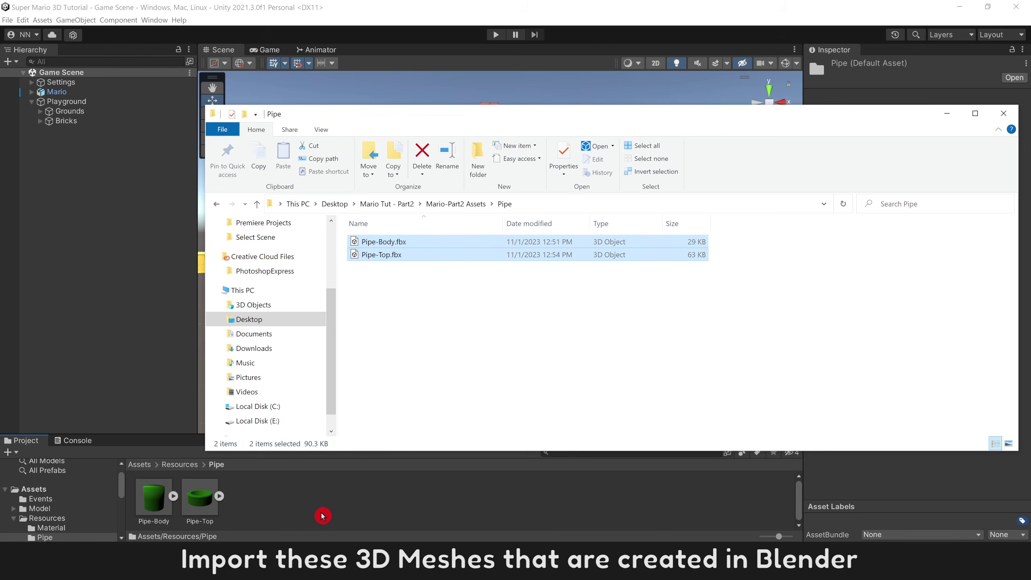
# - Add Pipe-Top to the scene, place it at about X -7.14, Y 3.95, and scale it to 0.5 on all axes
pyautogui.click(299, 191)
pyautogui.moveTo(209, 500); pyautogui.dragTo(98, 222)
pyautogui.moveTo(506, 240); pyautogui.dragTo(404, 191)
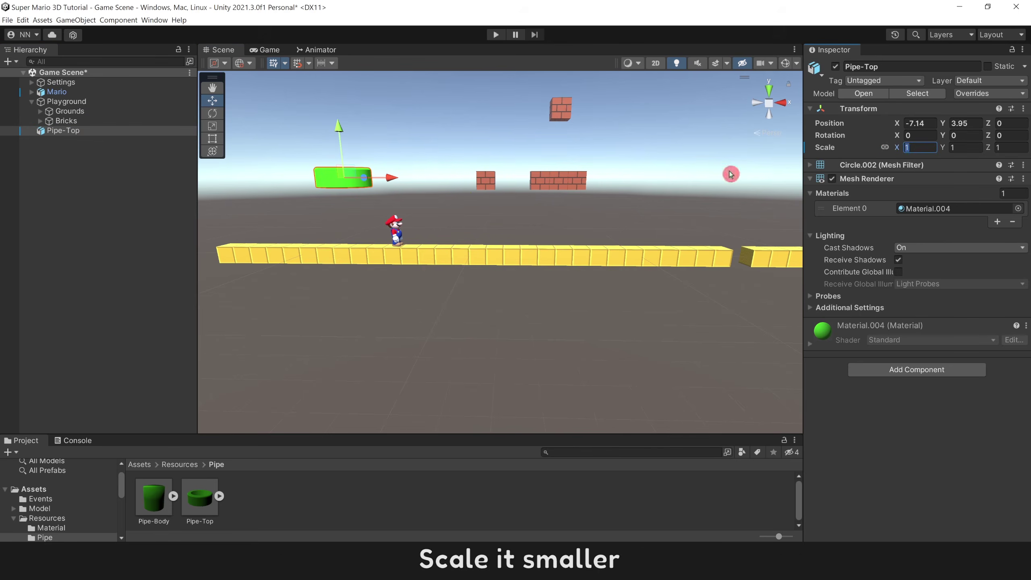
pyautogui.write('.5')
pyautogui.click(130, 229)
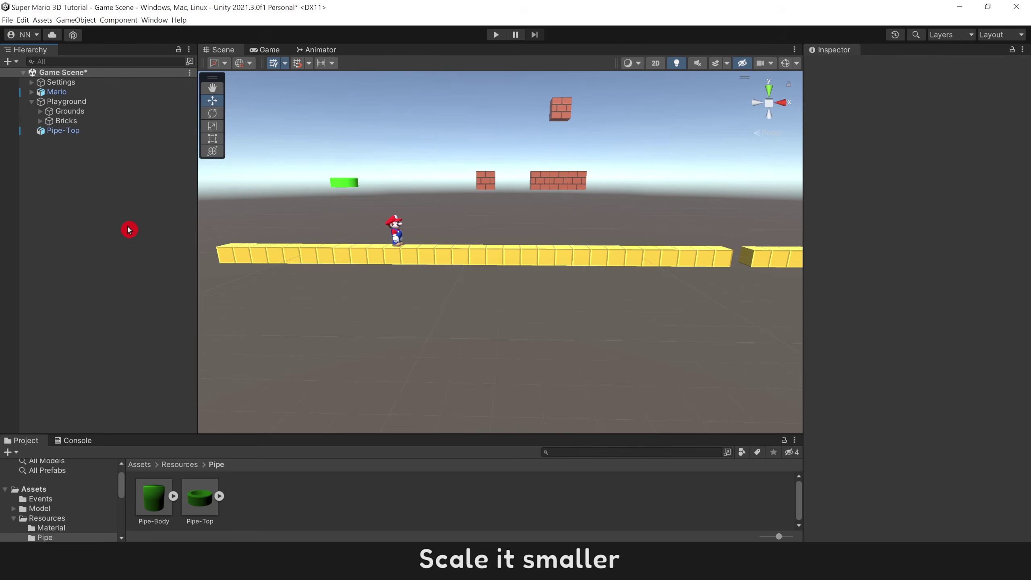
# - Add Pipe-Body to the scene as a child of Pipe-Top and reset its transform
pyautogui.moveTo(153, 498); pyautogui.dragTo(92, 255)
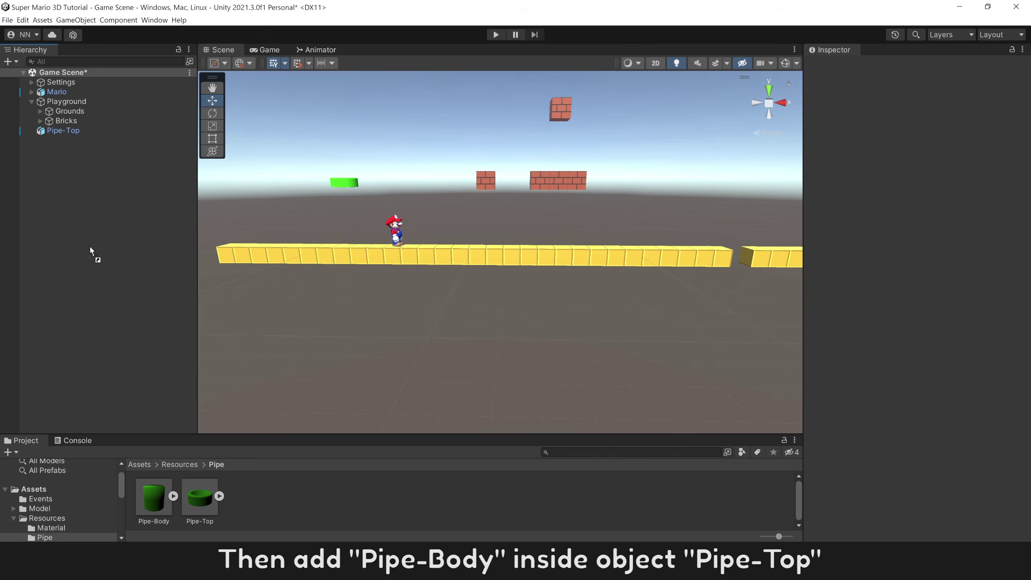
pyautogui.moveTo(84, 210); pyautogui.dragTo(87, 134)
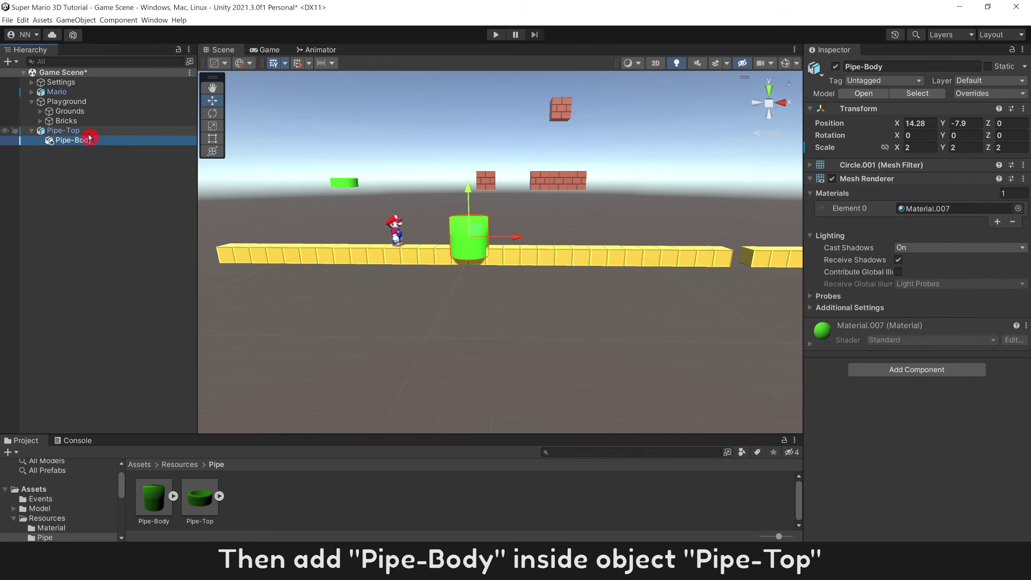
pyautogui.rightClick(897, 108)
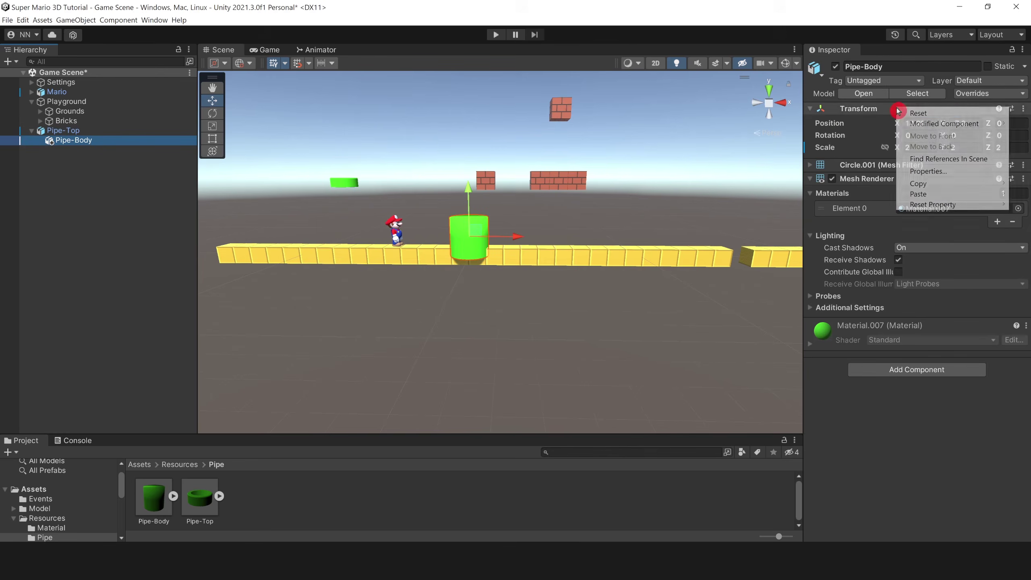
pyautogui.click(919, 114)
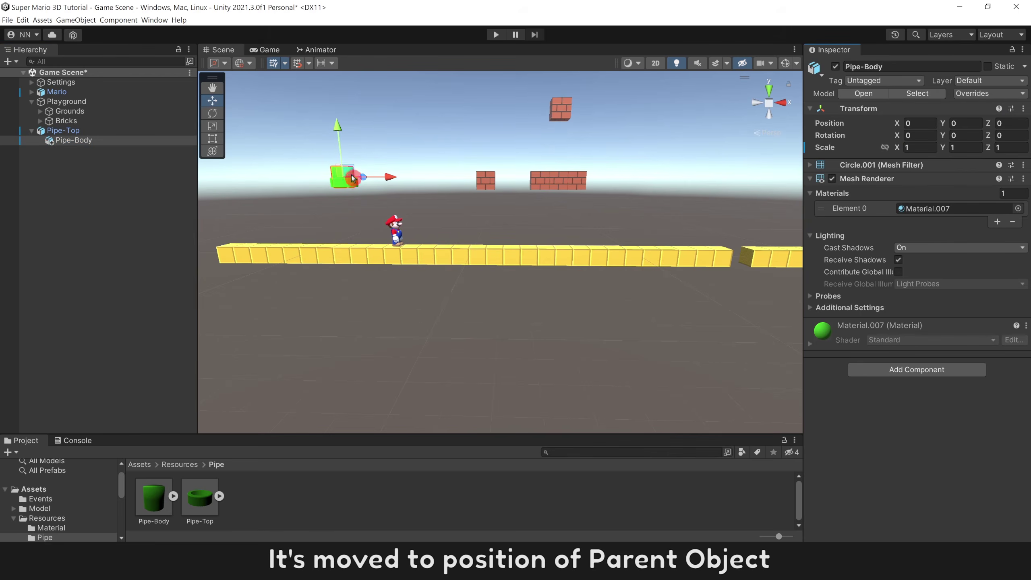
# - Position Pipe-Body beneath Pipe-Top at about local Y -5.92 and lengthen it to a Y scale of about 2.84
pyautogui.moveTo(341, 129); pyautogui.dragTo(344, 191)
pyautogui.moveTo(341, 188); pyautogui.dragTo(315, 198, button='right')
pyautogui.scroll(3, 316, 195)
pyautogui.moveTo(316, 195); pyautogui.dragTo(371, 187, button='middle')
pyautogui.click(63, 130)
pyautogui.moveTo(943, 126); pyautogui.dragTo(961, 149)
pyautogui.click(373, 270)
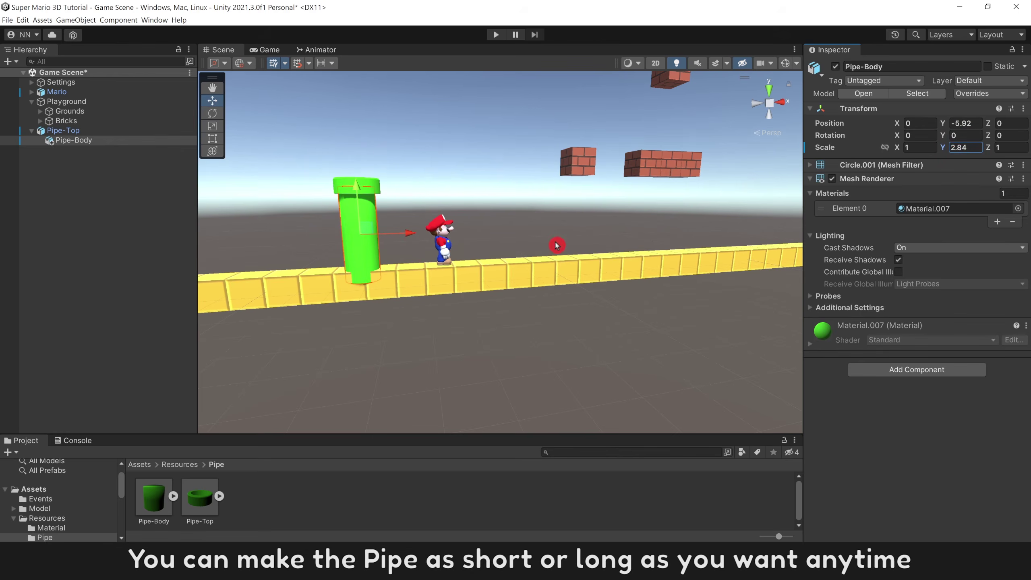
# - Move the whole pipe onto the ground behind Mario at about X -7.54, Y 2.49, Z 0.11 and check it in the Game view
pyautogui.click(96, 189)
pyautogui.click(110, 133)
pyautogui.moveTo(564, 136); pyautogui.dragTo(443, 176, button='right')
pyautogui.moveTo(443, 176); pyautogui.dragTo(341, 222, button='middle')
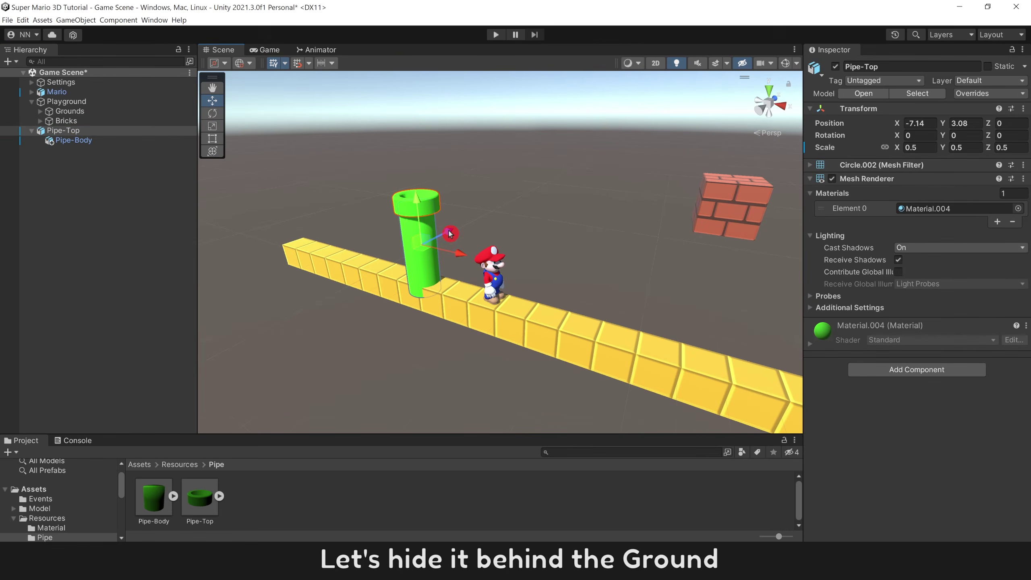
pyautogui.moveTo(450, 235); pyautogui.dragTo(461, 232)
pyautogui.moveTo(461, 233); pyautogui.dragTo(564, 216, button='right')
pyautogui.moveTo(549, 196); pyautogui.dragTo(535, 197)
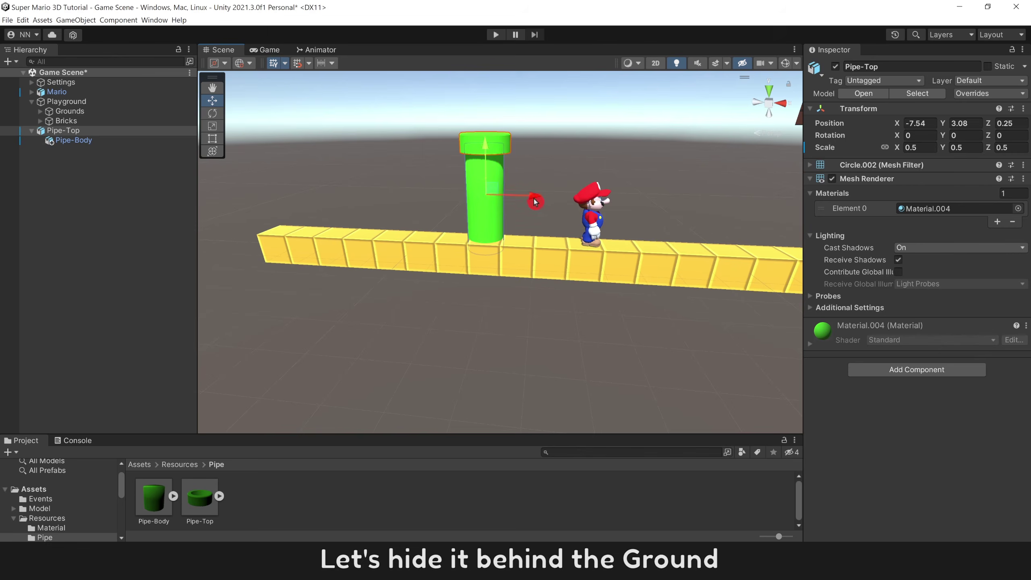
pyautogui.click(269, 50)
# - Duplicate the pipe and place the copy farther along the ground at about X 10.56, Y 1.64
pyautogui.click(74, 130)
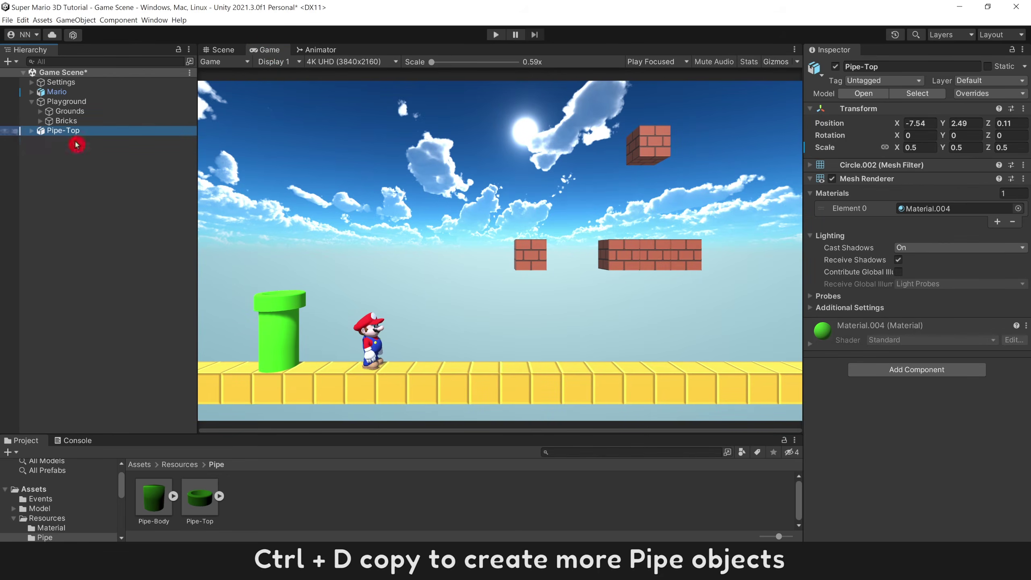
pyautogui.hotkey('ctrl', 'd')
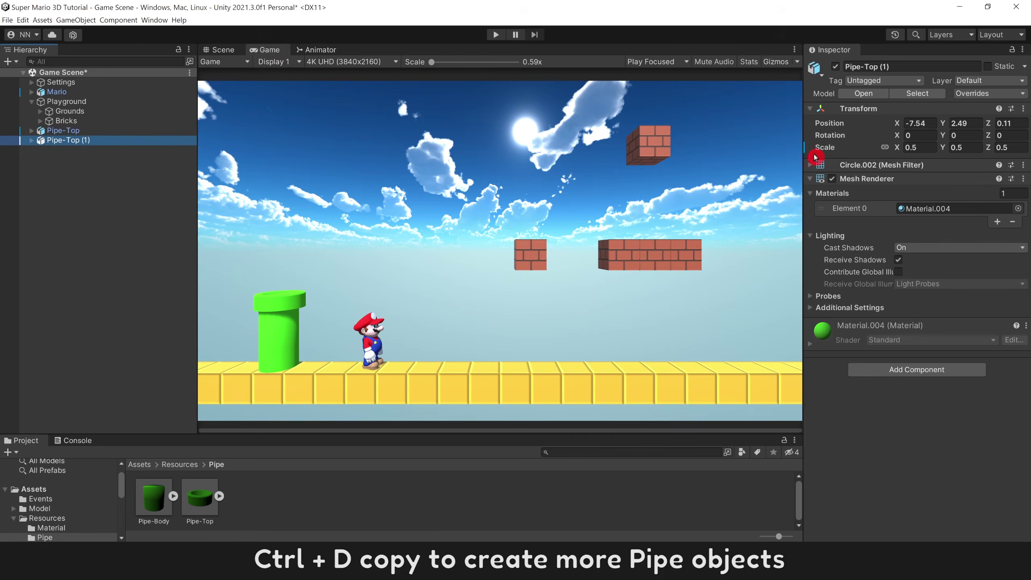
pyautogui.moveTo(897, 124); pyautogui.dragTo(214, 158)
pyautogui.moveTo(617, 244); pyautogui.dragTo(622, 272)
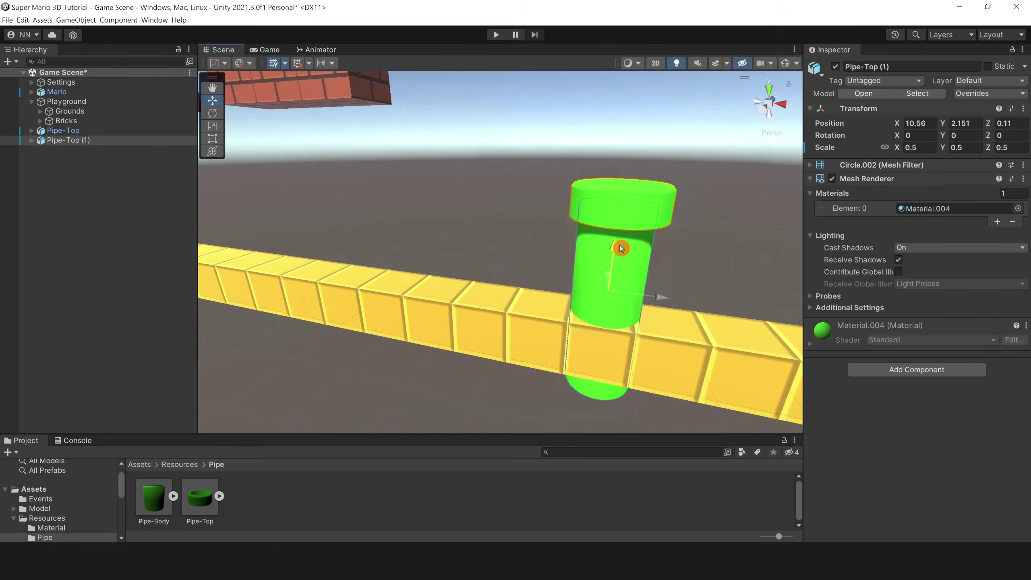
pyautogui.moveTo(622, 272); pyautogui.dragTo(672, 264, button='right')
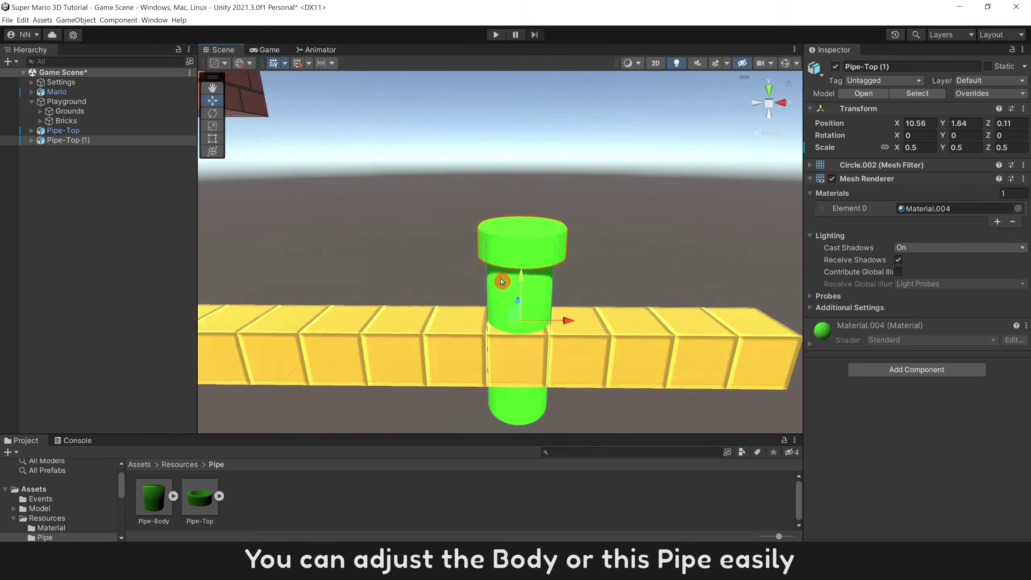
pyautogui.moveTo(500, 280); pyautogui.dragTo(500, 217, button='middle')
# - Shorten the second pipe's Pipe-Body and raise it so it no longer sticks out below the ground
pyautogui.click(90, 159)
pyautogui.click(84, 143)
pyautogui.press('Right')
pyautogui.click(88, 153)
pyautogui.moveTo(944, 149); pyautogui.dragTo(933, 151)
pyautogui.moveTo(517, 257); pyautogui.dragTo(520, 184)
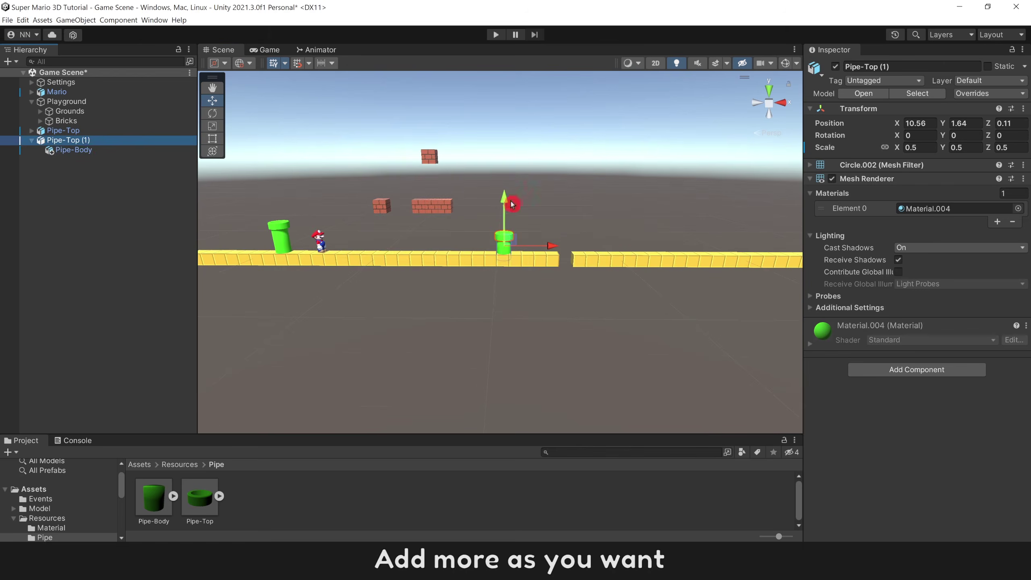
# - Duplicate pipes to add three more along the following ground sections, the first at about X 18.7, Y 2.36
pyautogui.hotkey('ctrl', 'd')
pyautogui.moveTo(548, 246); pyautogui.dragTo(650, 246)
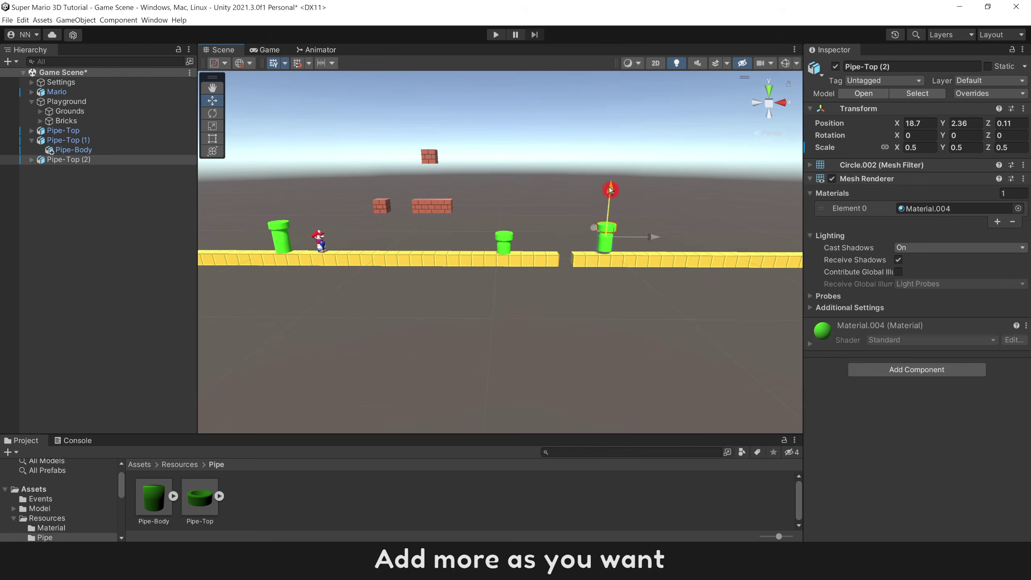
pyautogui.moveTo(695, 214); pyautogui.dragTo(535, 207, button='middle')
pyautogui.click(87, 209)
pyautogui.click(85, 133)
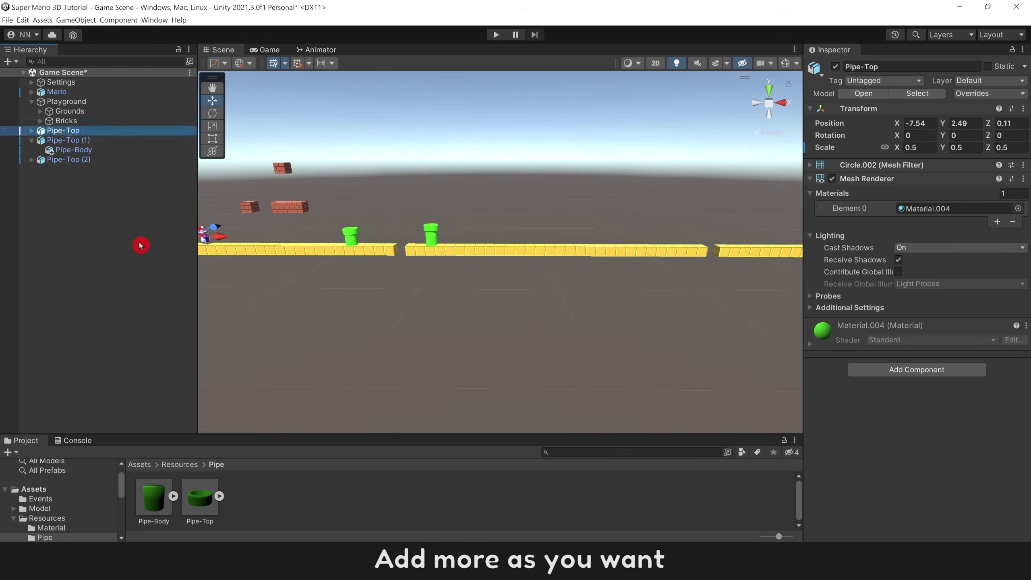
pyautogui.hotkey('ctrl', 'd')
pyautogui.moveTo(214, 241); pyautogui.dragTo(723, 238)
pyautogui.hotkey('ctrl', 'd')
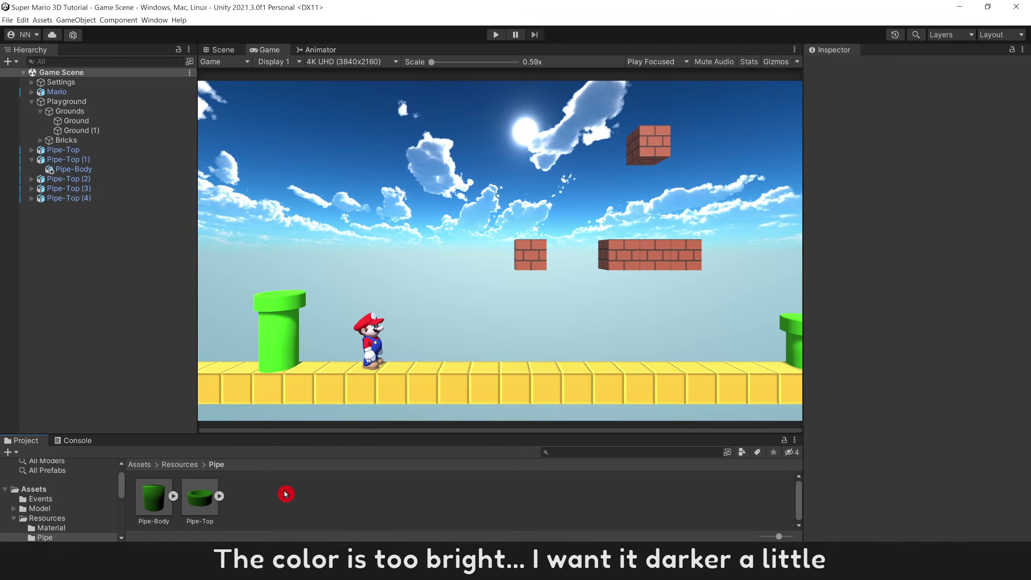
# - Extract the materials of the Pipe-Body model into a new folder named Material inside the Pipe folder
pyautogui.click(155, 501)
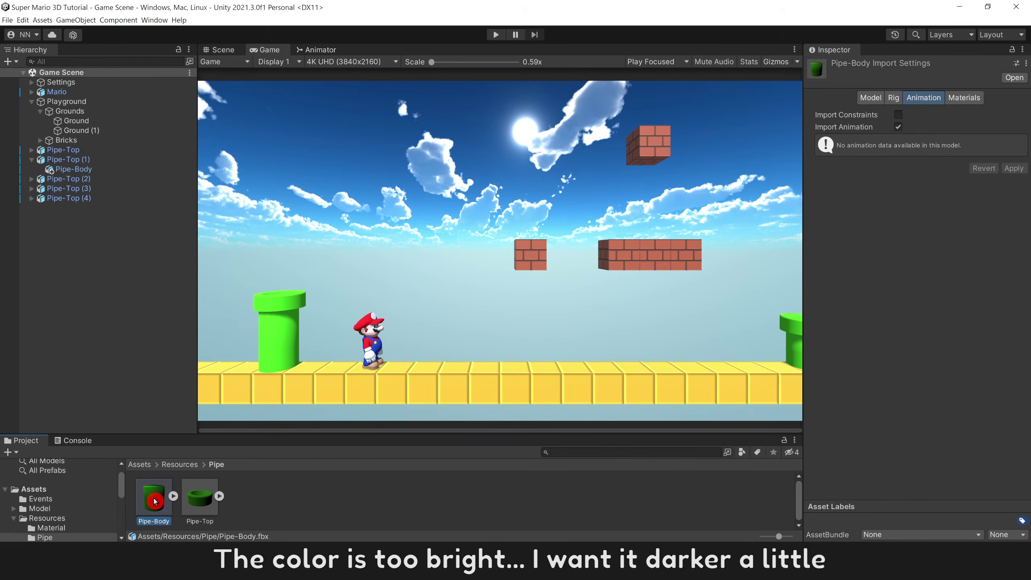
pyautogui.click(964, 97)
pyautogui.click(983, 157)
pyautogui.click(92, 75)
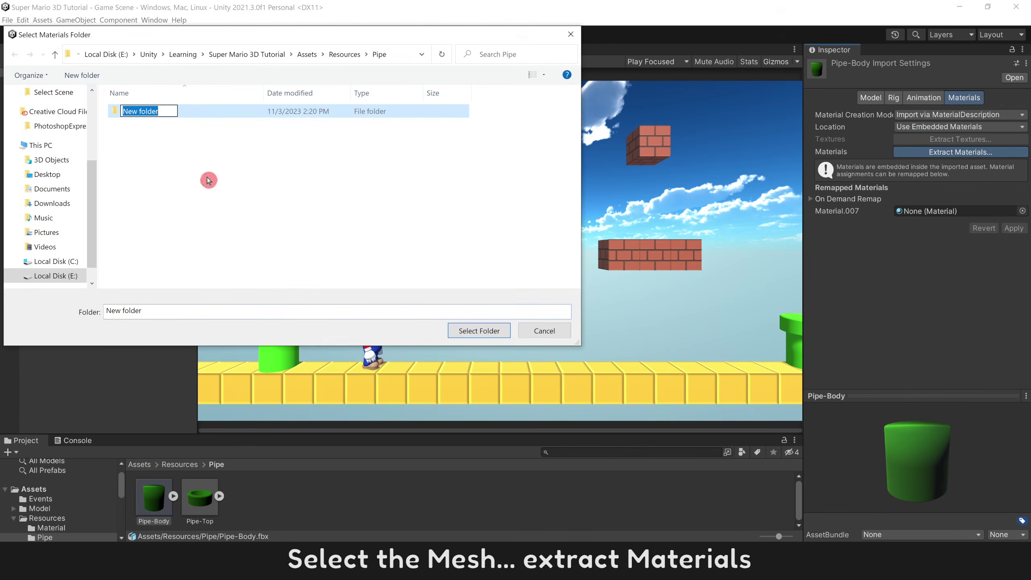
pyautogui.write('Material')
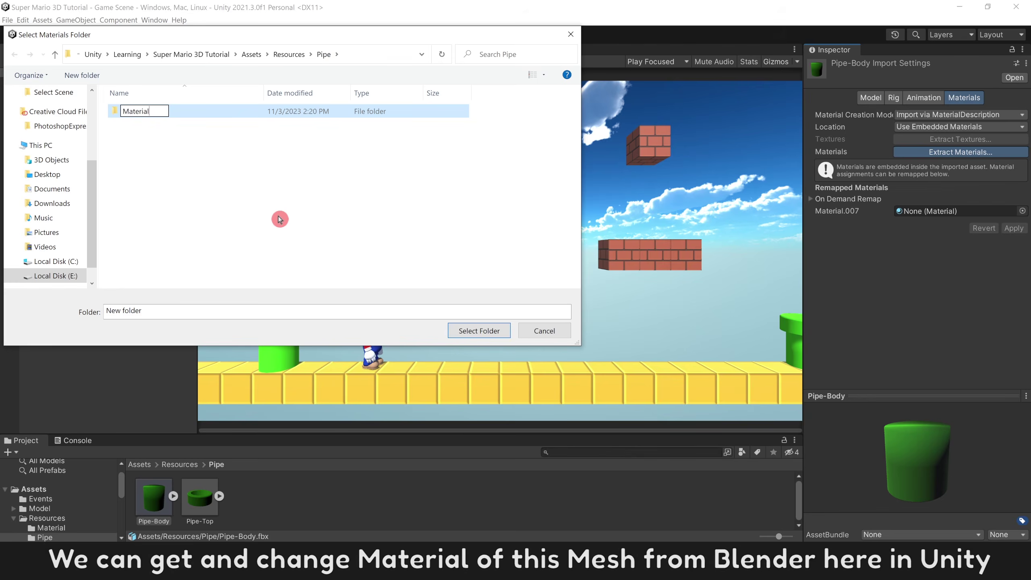
pyautogui.press('Return')
pyautogui.press('Return')
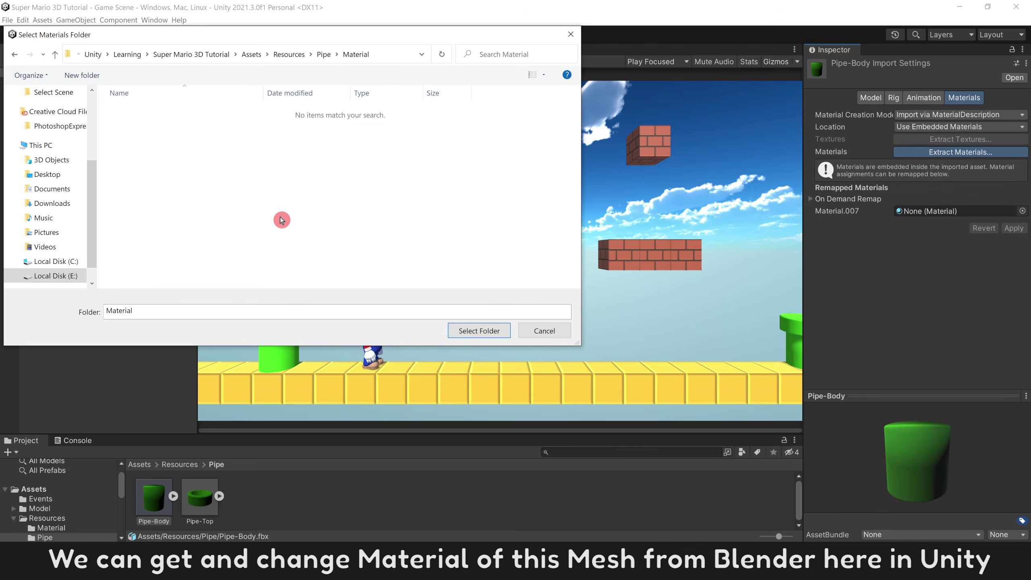
pyautogui.click(489, 332)
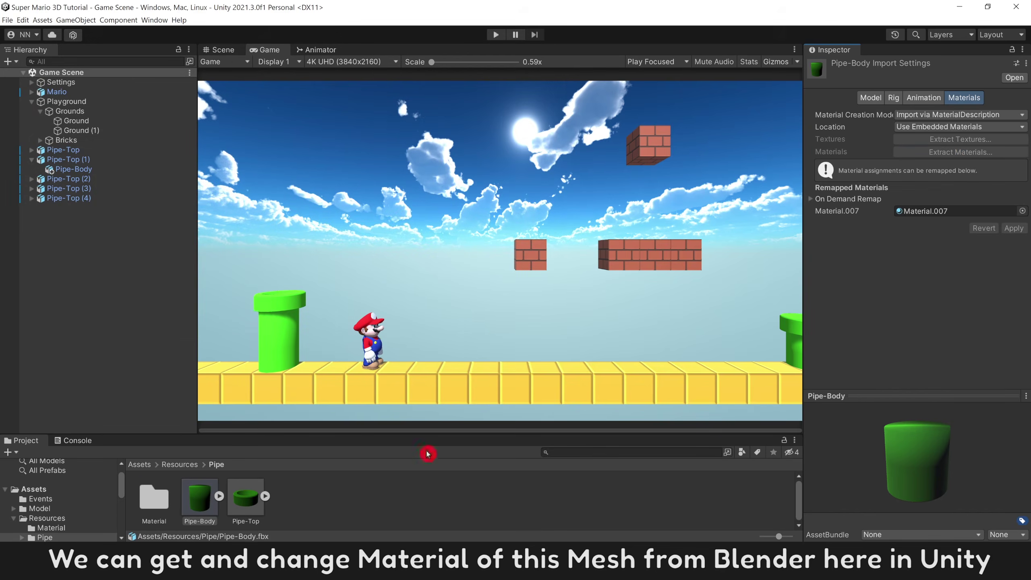
# - Set the albedo color of the extracted Material.007 to the darker green 399620
pyautogui.click(370, 512)
pyautogui.click(157, 502)
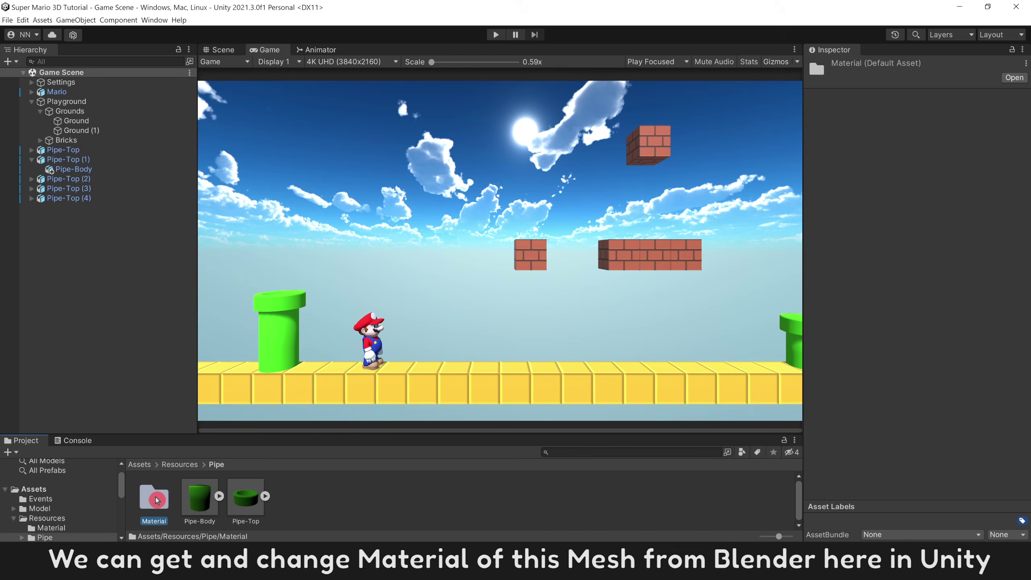
pyautogui.doubleClick(157, 500)
pyautogui.click(156, 497)
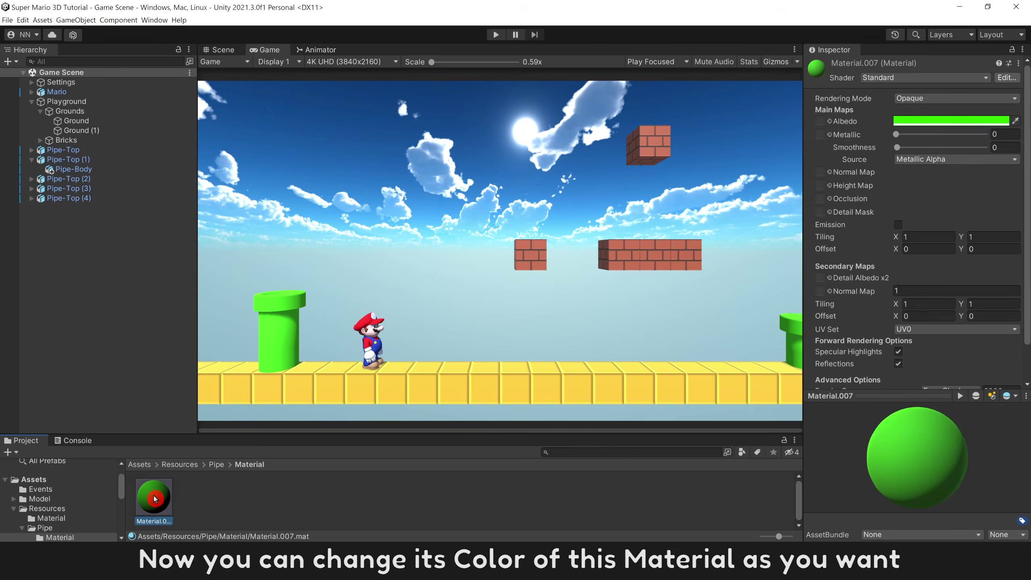
pyautogui.click(937, 121)
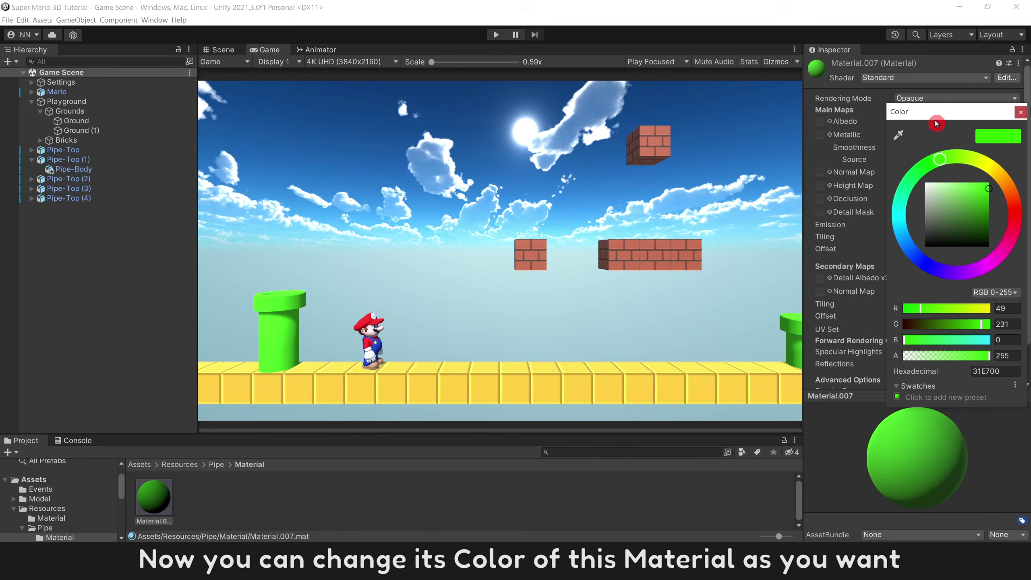
pyautogui.moveTo(988, 194); pyautogui.dragTo(977, 212)
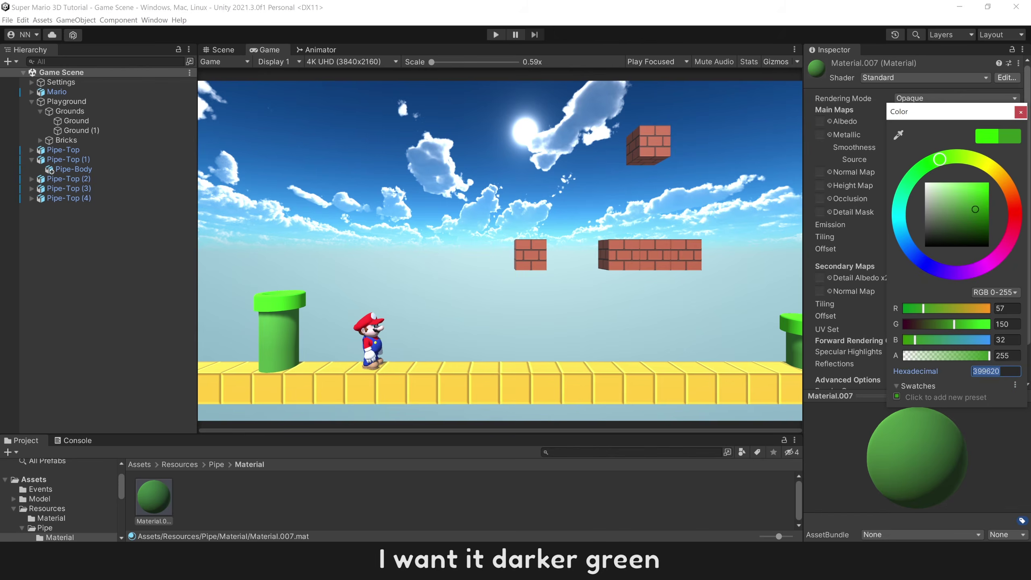
pyautogui.click(250, 495)
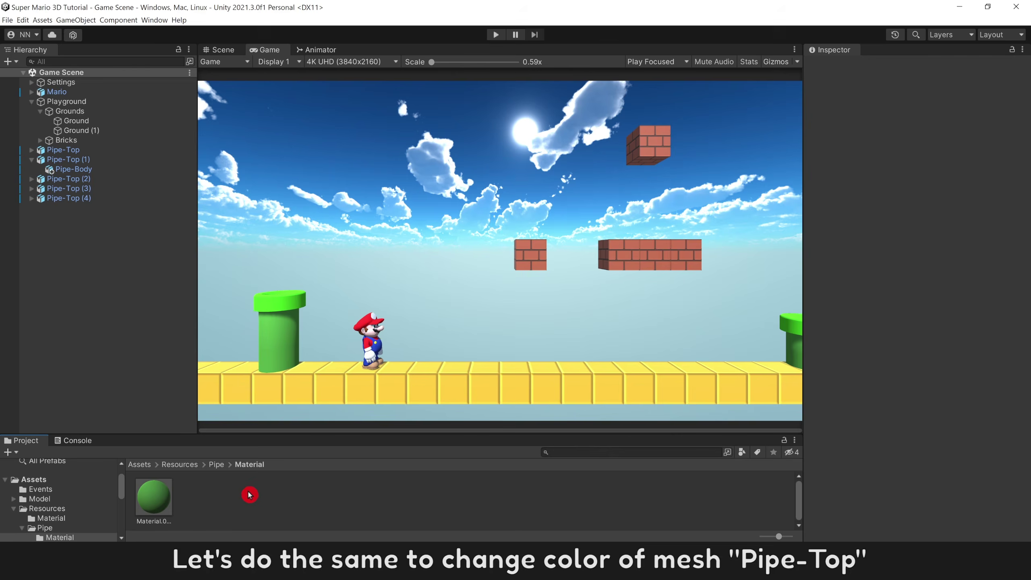
# - Extract the materials of the Pipe-Top model into the existing Material folder inside Pipe
pyautogui.click(222, 467)
pyautogui.click(256, 498)
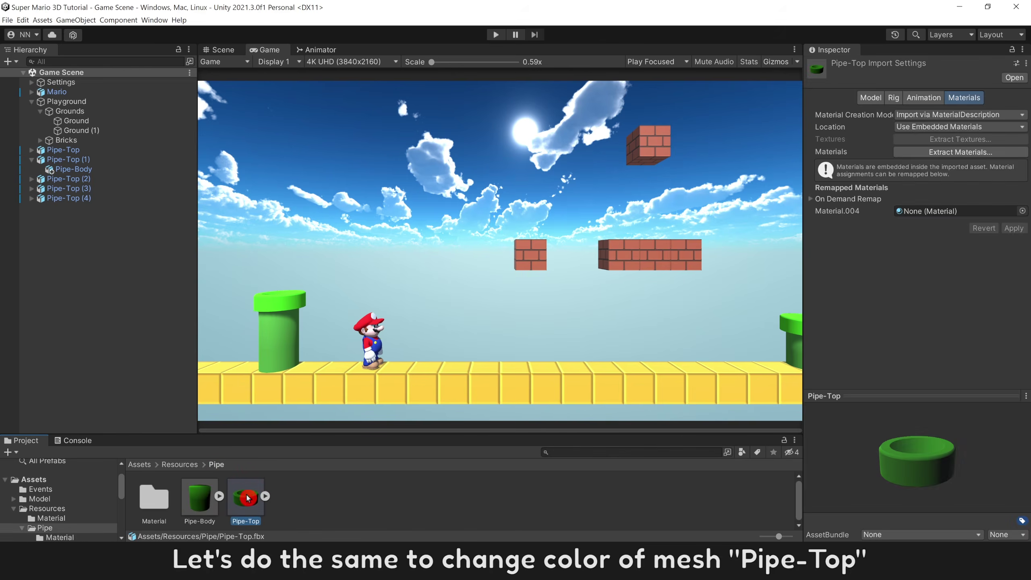
pyautogui.click(927, 154)
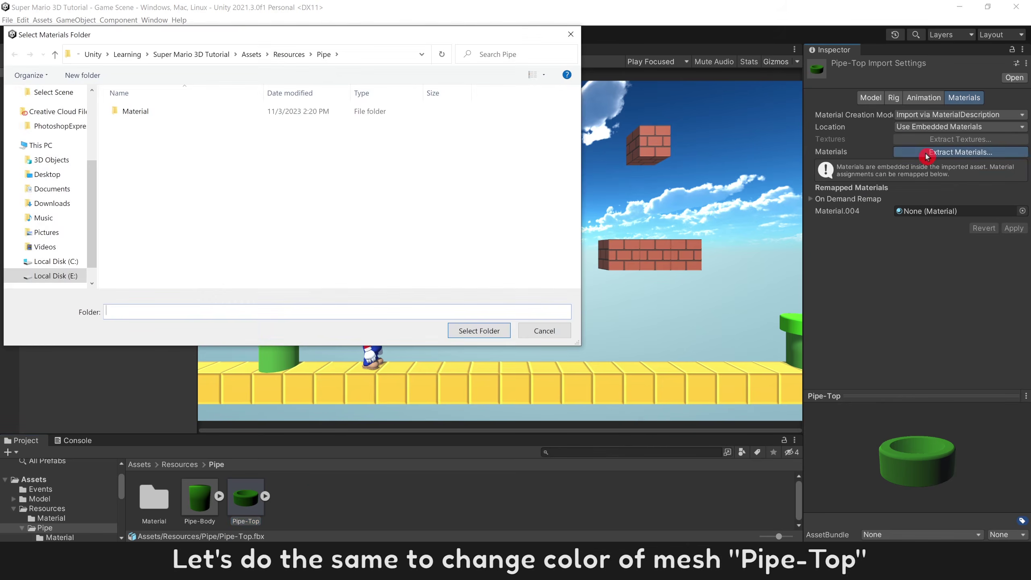
pyautogui.doubleClick(174, 113)
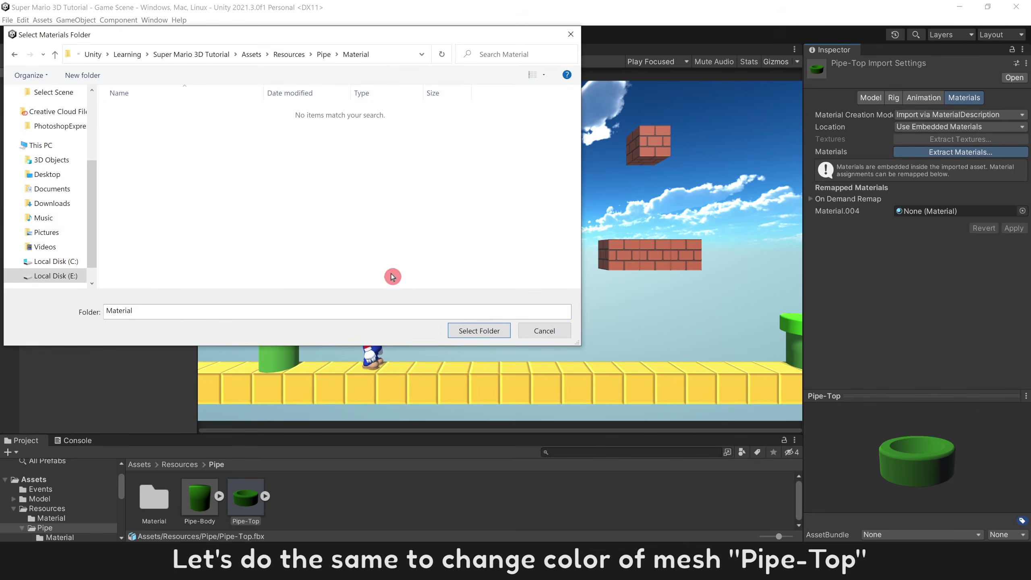
pyautogui.click(466, 331)
# - Set the albedo color of the extracted Material.004 in the Pipe's Material folder to the darker green 399620
pyautogui.click(297, 506)
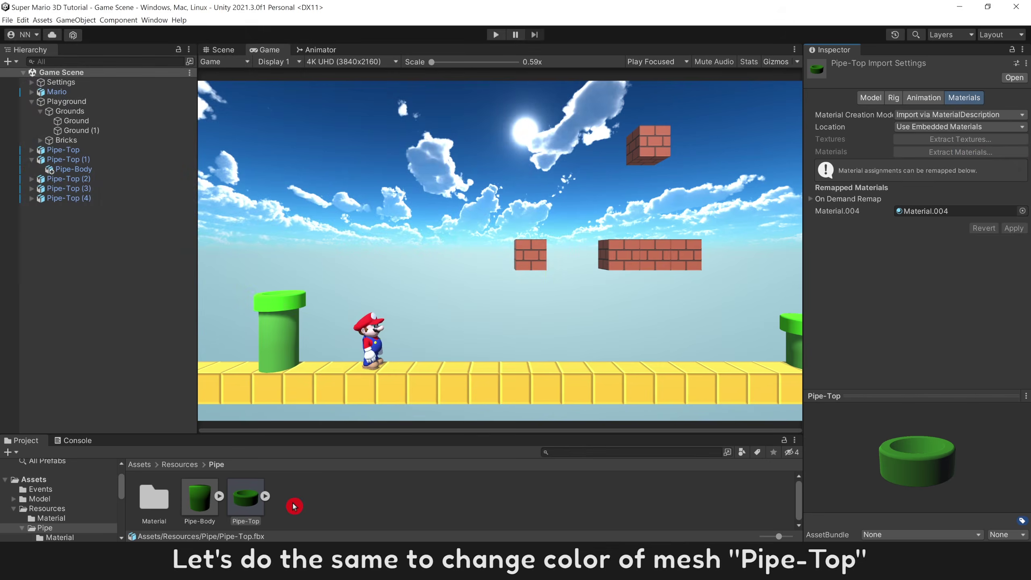
pyautogui.doubleClick(154, 496)
pyautogui.click(154, 493)
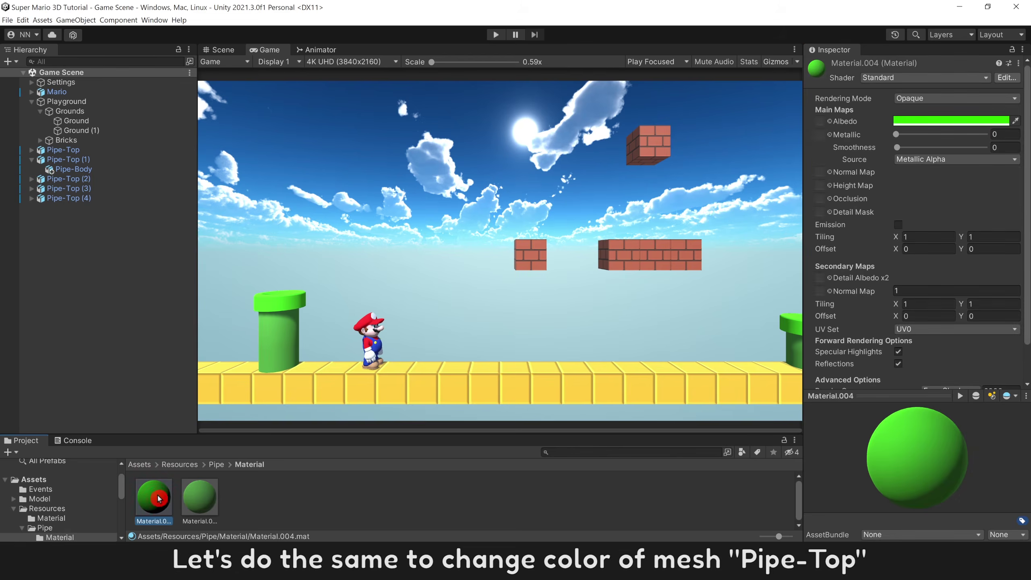
pyautogui.click(932, 121)
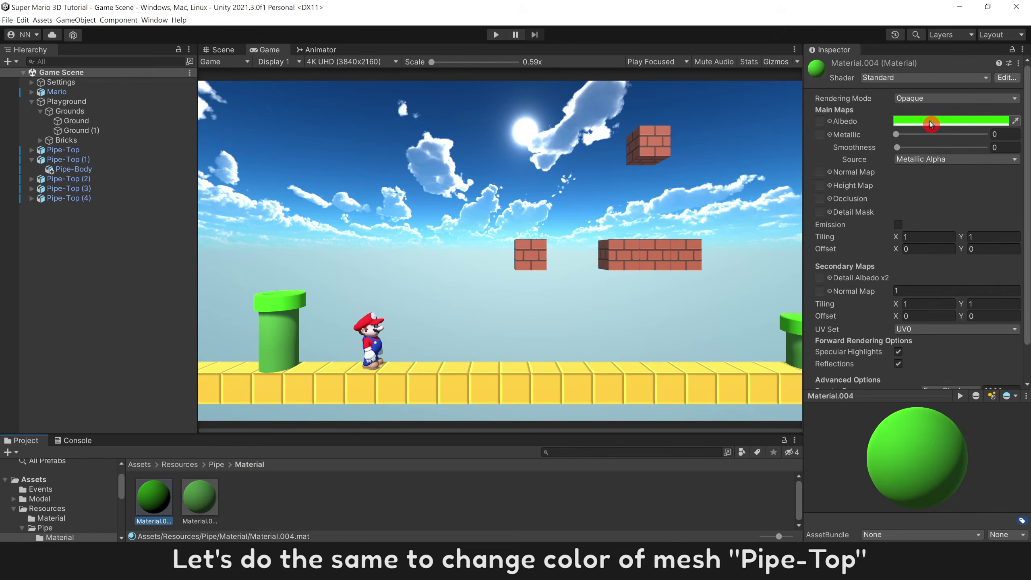
pyautogui.click(1009, 373)
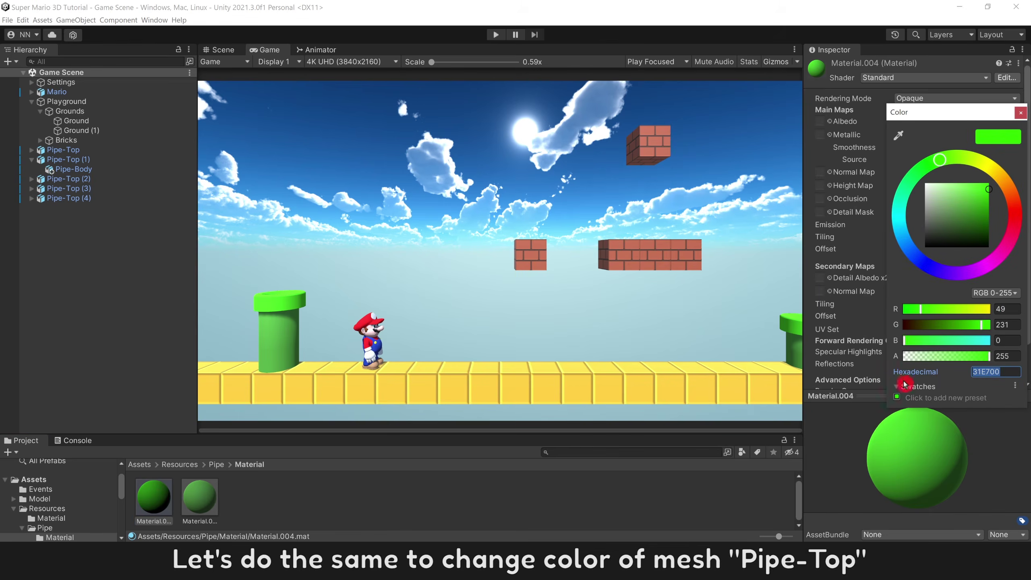
pyautogui.write('399620')
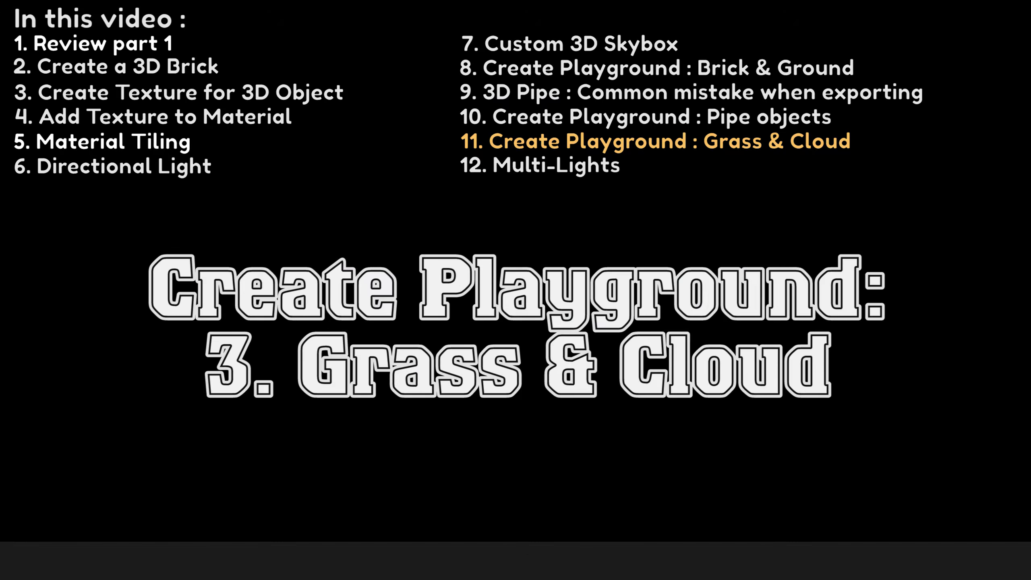
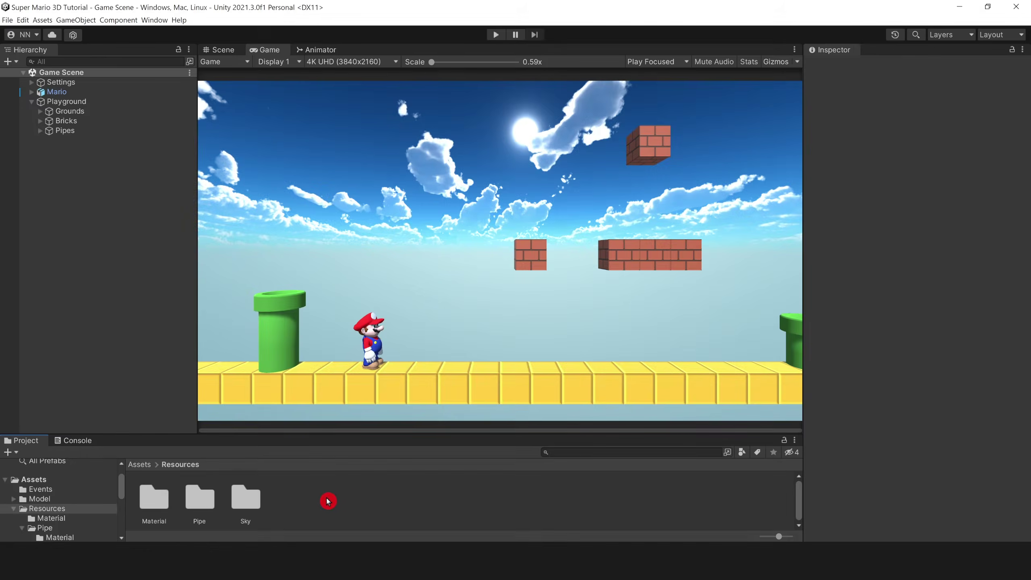
# - Create a folder named Grass & Cloud inside Resources and open it
pyautogui.rightClick(330, 506)
pyautogui.moveTo(432, 271)
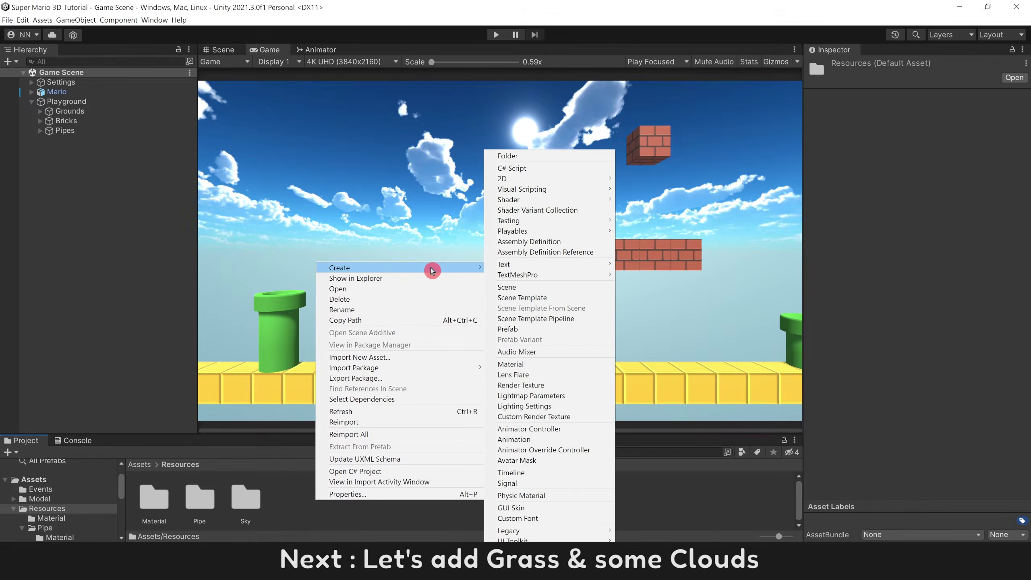
pyautogui.click(557, 156)
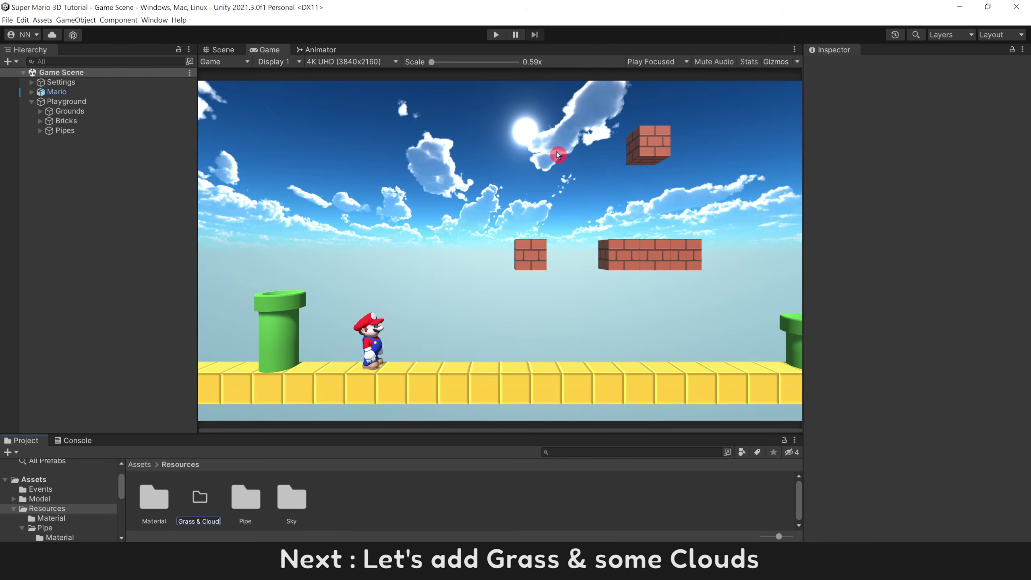
pyautogui.press('Return')
pyautogui.press('Return')
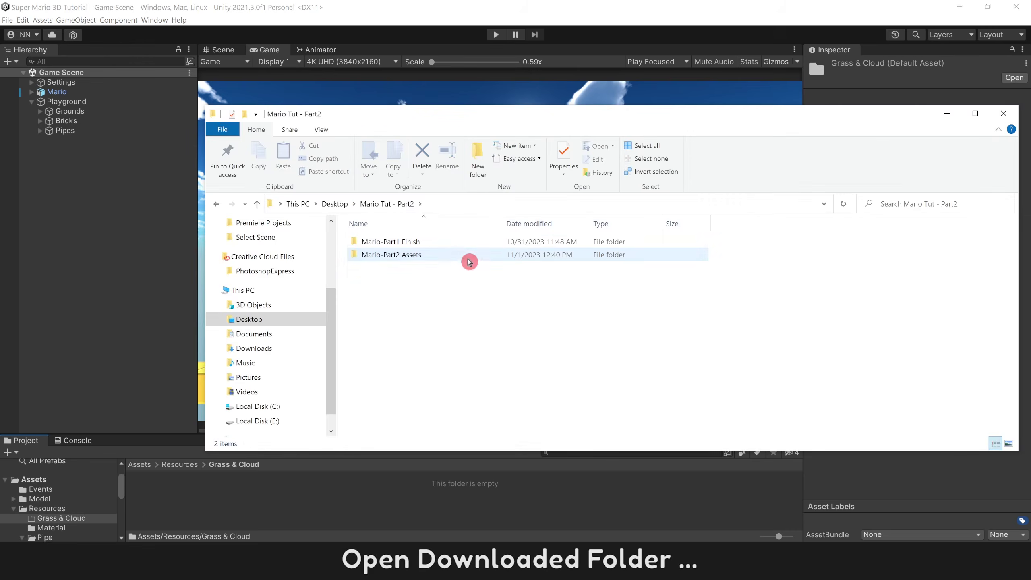
# - Import bg10.png, bg11.png and Cloud-Big-1.png from the Grass & Cloud folder in Mario-Part2 Assets into the project's Grass & Cloud folder
pyautogui.click(460, 259)
pyautogui.doubleClick(461, 257)
pyautogui.doubleClick(461, 256)
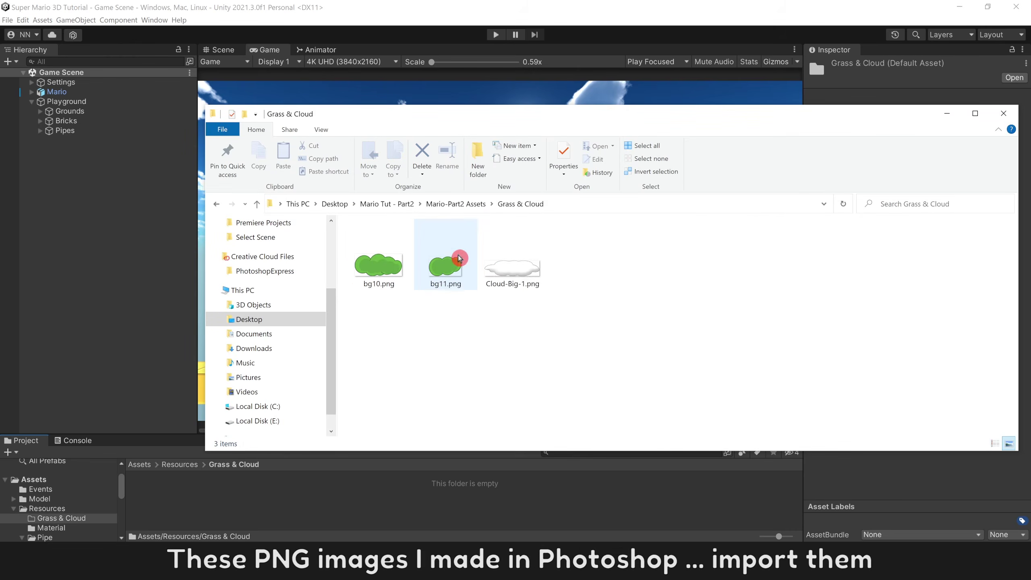
pyautogui.moveTo(536, 336); pyautogui.dragTo(258, 468)
pyautogui.moveTo(202, 503); pyautogui.dragTo(205, 504)
# - Set the texture type of all three imported grass and cloud images to Sprite (2D and UI)
pyautogui.click(379, 504)
pyautogui.click(248, 502)
pyautogui.hotkey('ctrl', 'a')
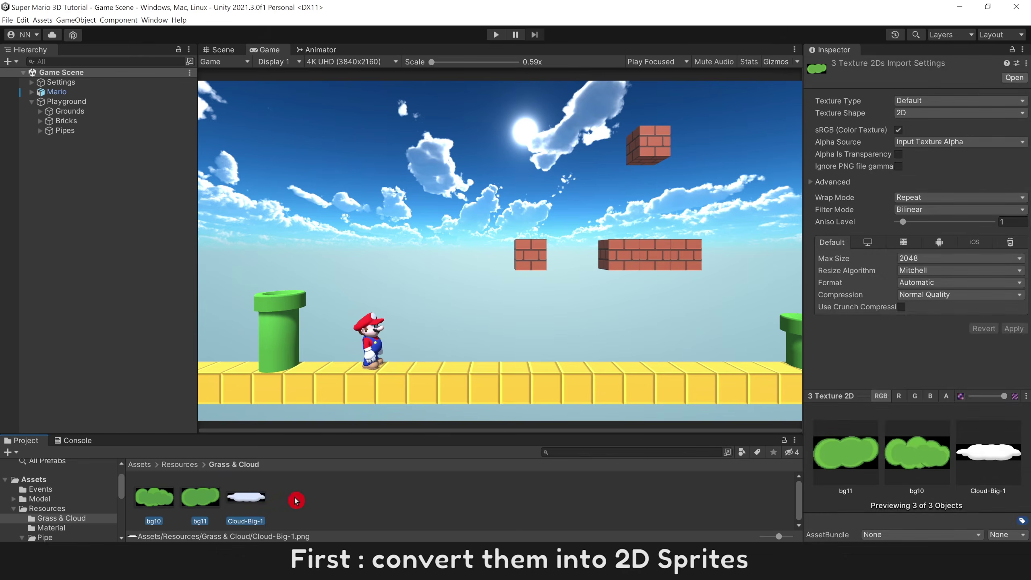
pyautogui.click(934, 101)
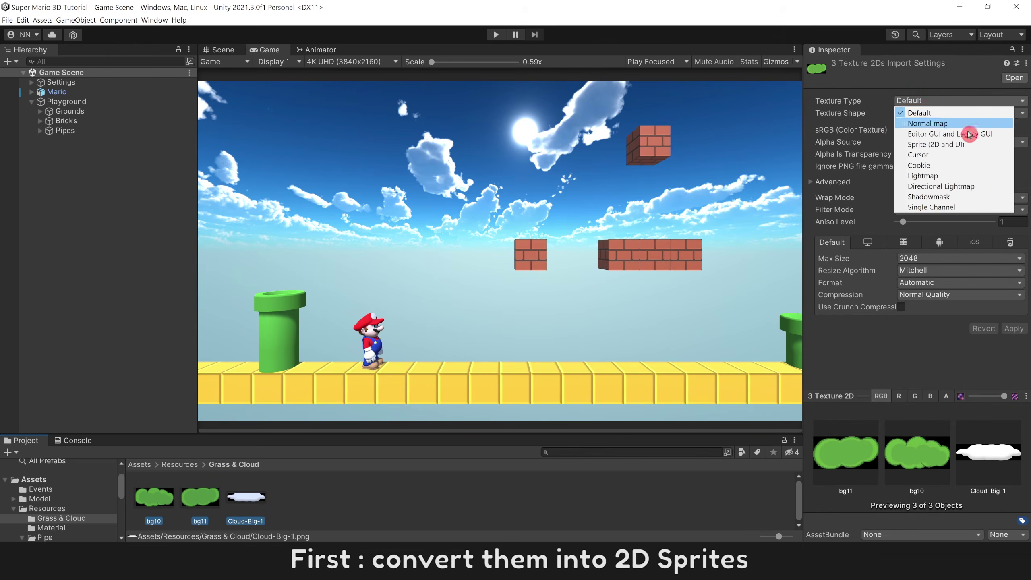
pyautogui.click(973, 145)
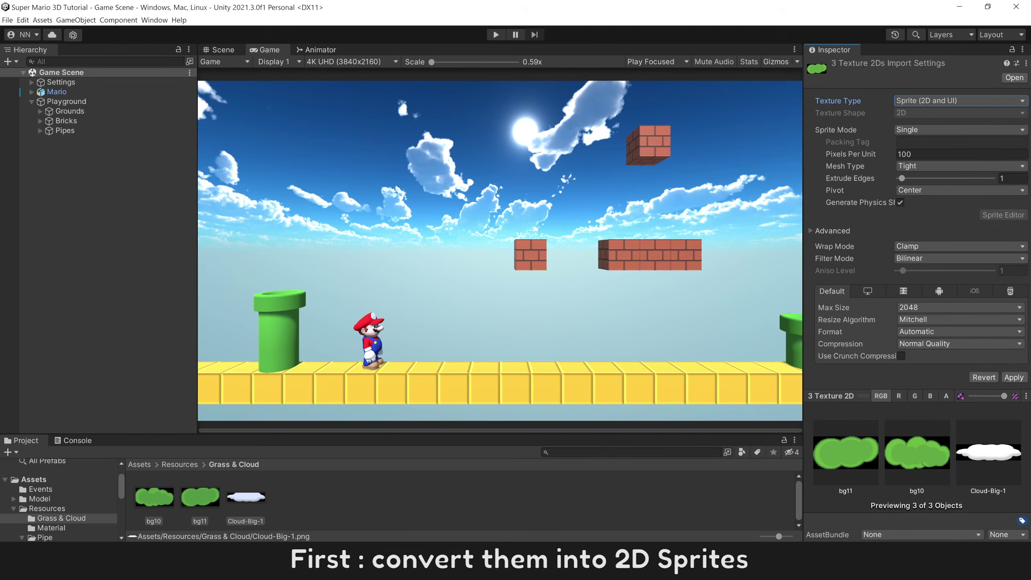
# - Turn off Generate Physics Shape and set compression to None for the three sprites, applying the import settings
pyautogui.click(905, 205)
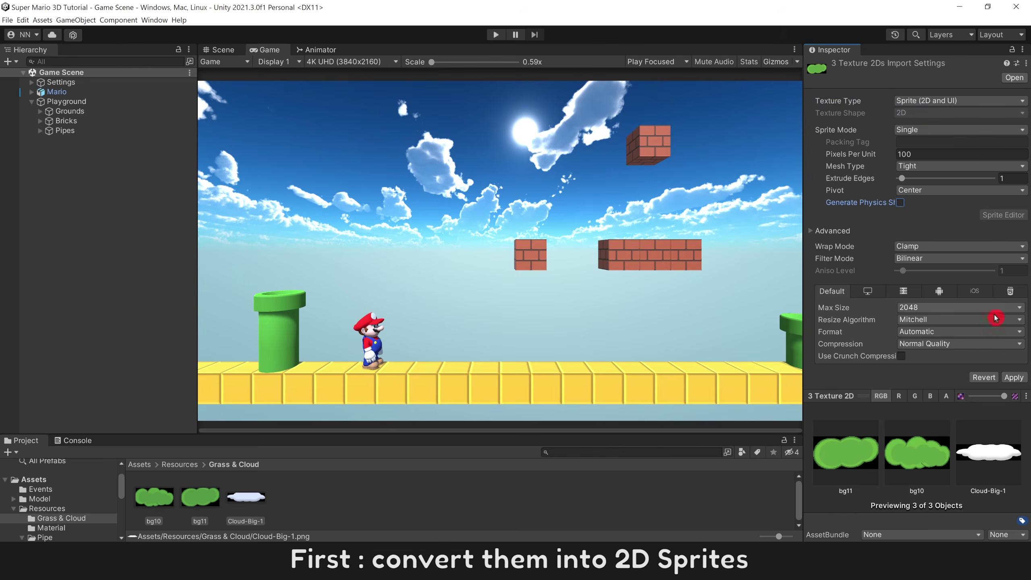
pyautogui.click(997, 347)
pyautogui.click(968, 357)
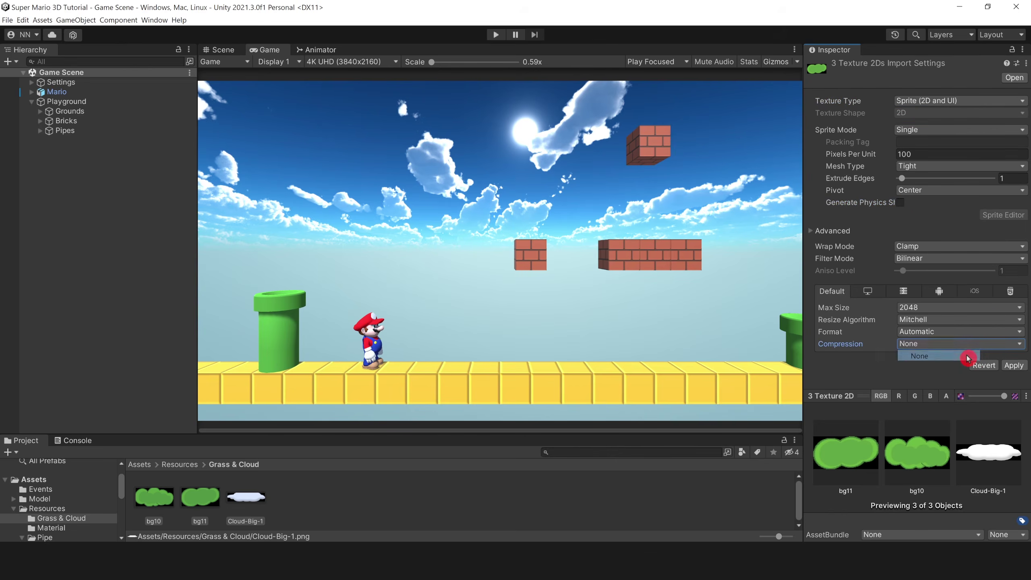
pyautogui.click(1014, 368)
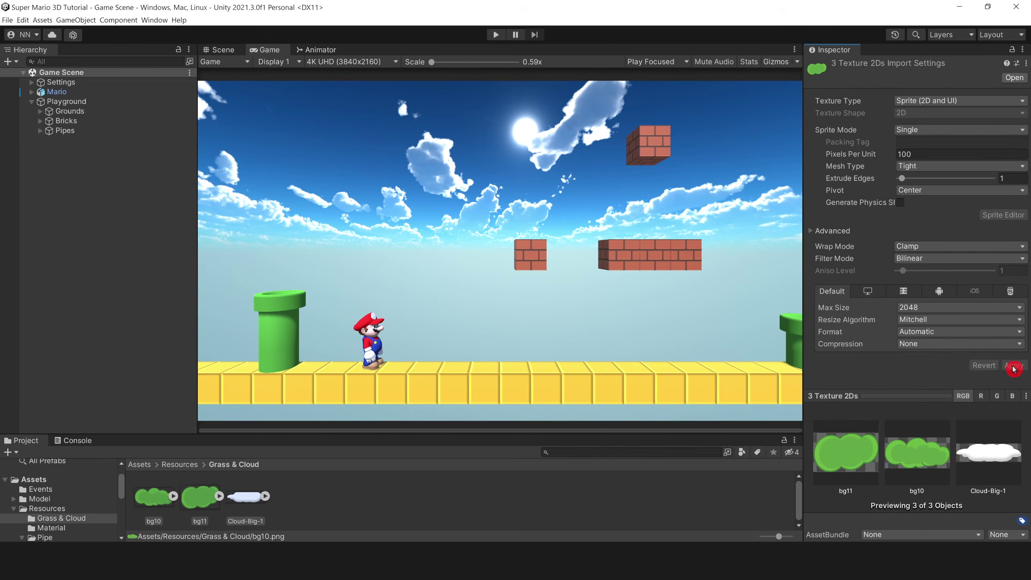
pyautogui.click(249, 498)
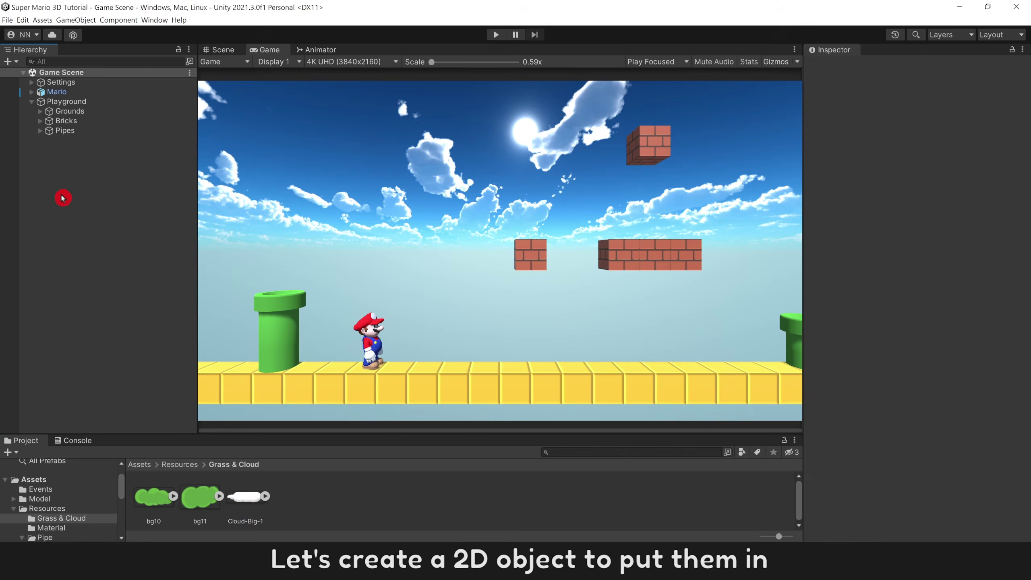
# - Install the 2D Sprite package from the Unity Registry to enable creating 2D objects
pyautogui.rightClick(63, 199)
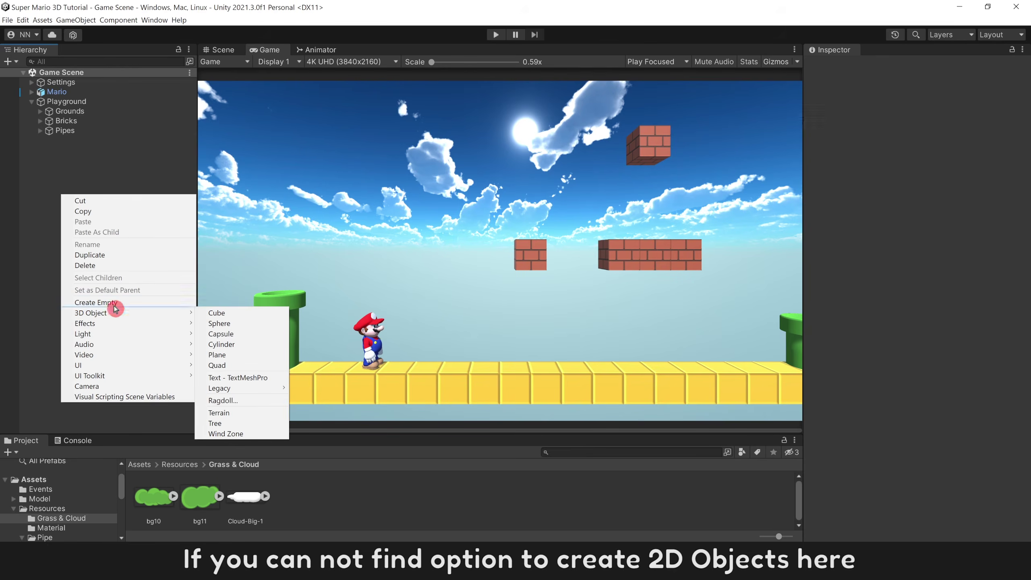
pyautogui.click(33, 213)
pyautogui.click(161, 22)
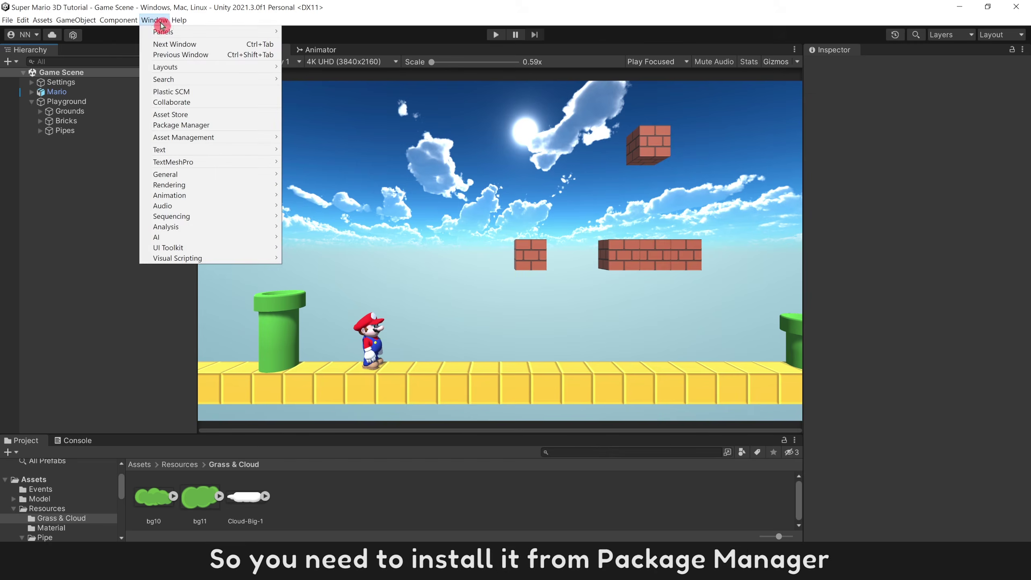
pyautogui.click(227, 127)
pyautogui.click(271, 96)
pyautogui.click(266, 110)
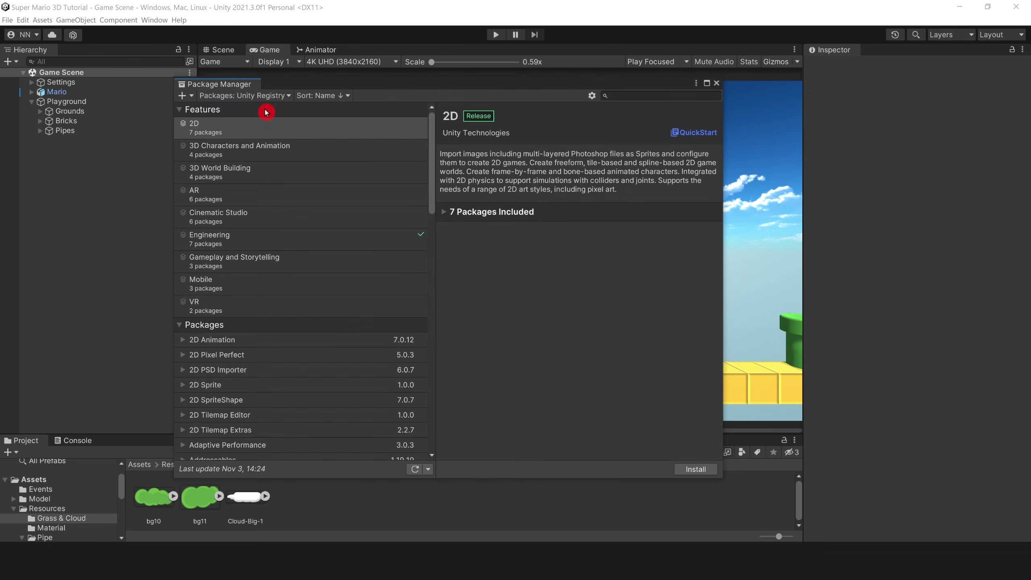
pyautogui.click(216, 128)
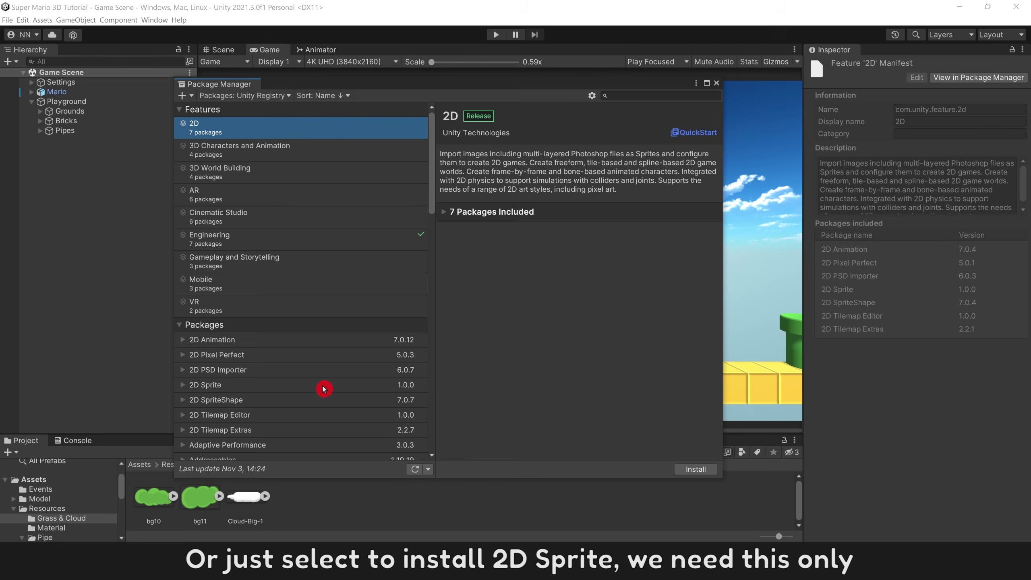
pyautogui.click(301, 384)
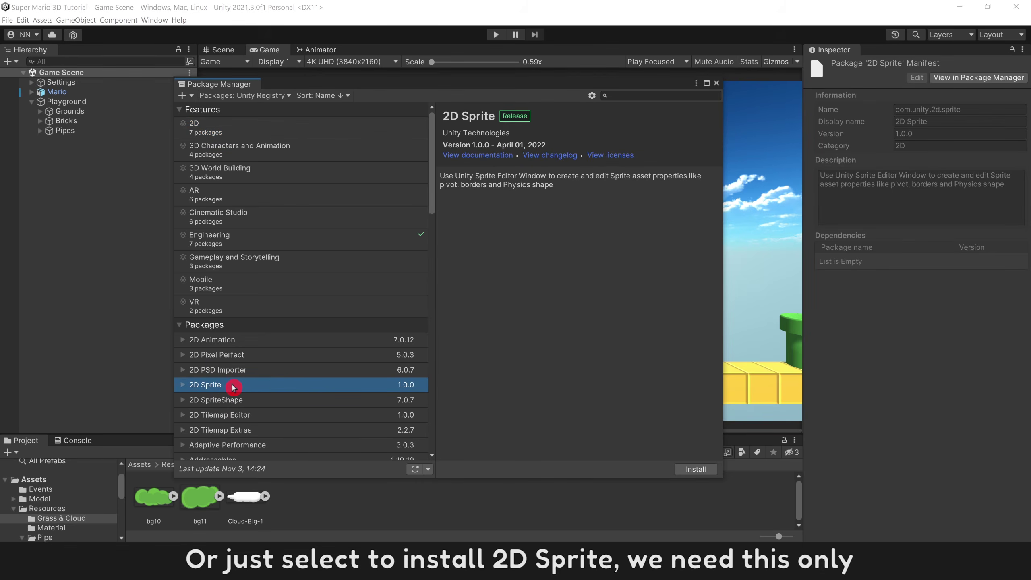
pyautogui.click(686, 470)
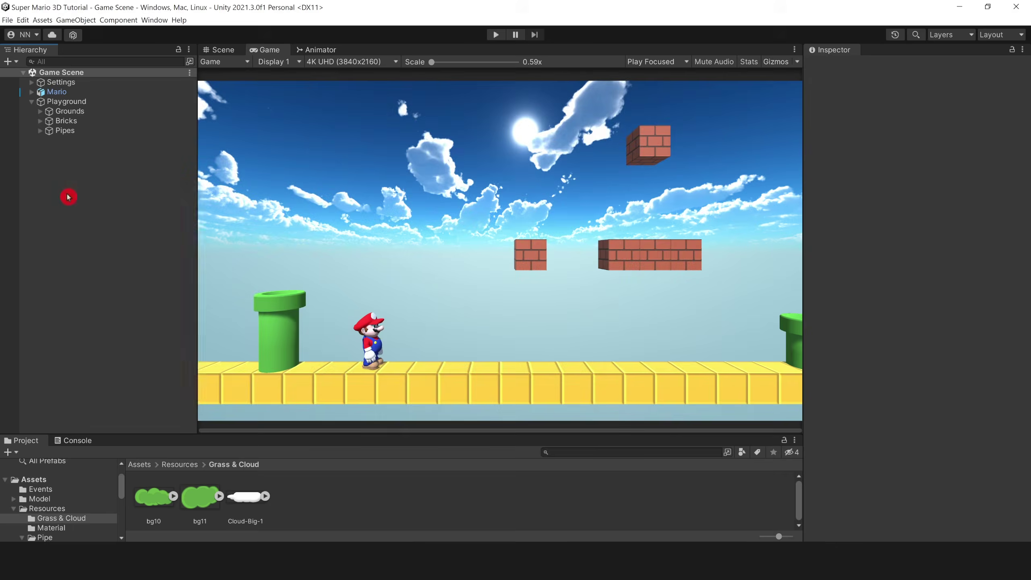
# - Create a 2D Square sprite object in the scene and assign bg10 as its sprite
pyautogui.rightClick(69, 196)
pyautogui.moveTo(144, 319)
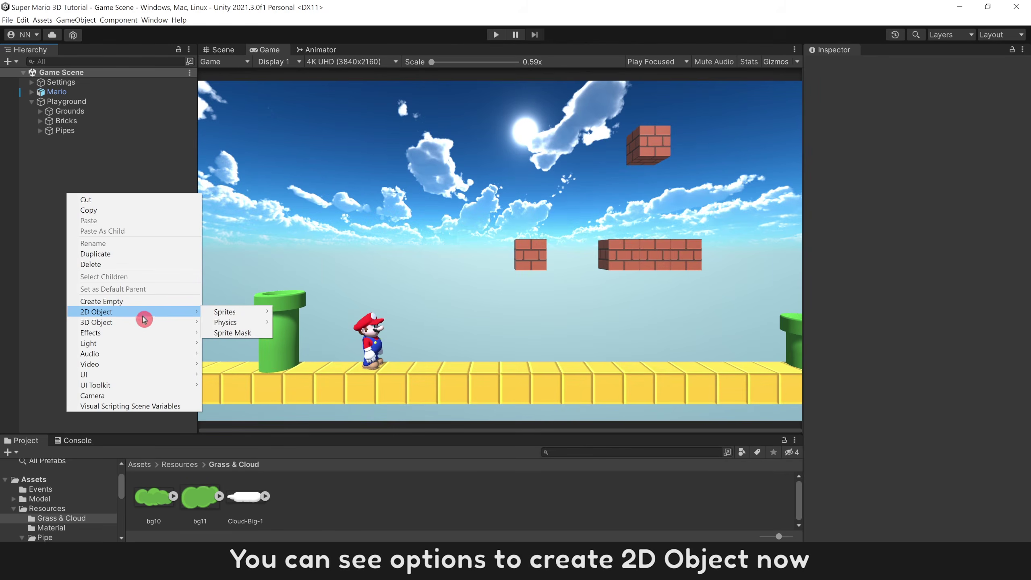
pyautogui.moveTo(241, 313)
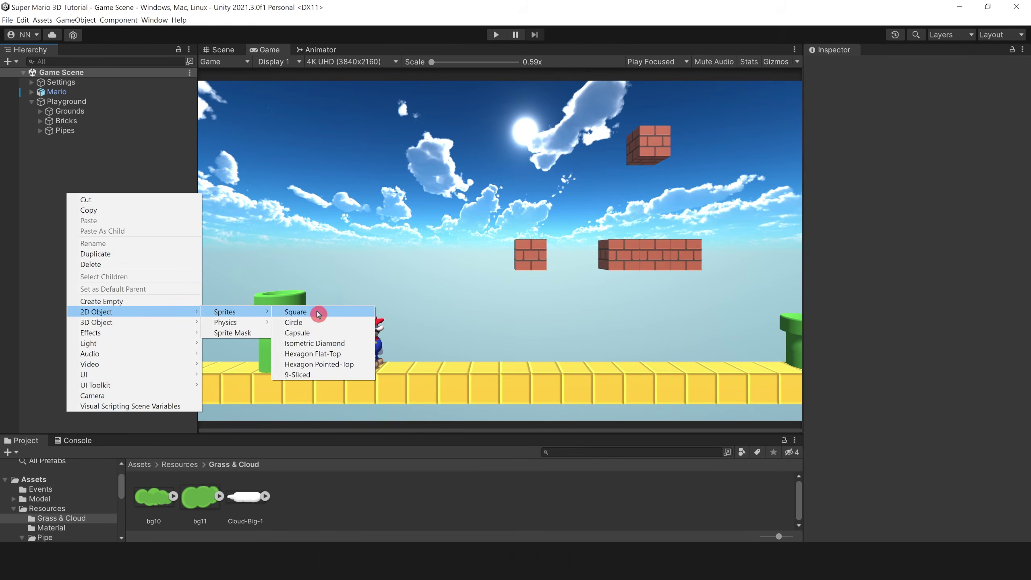
pyautogui.click(339, 314)
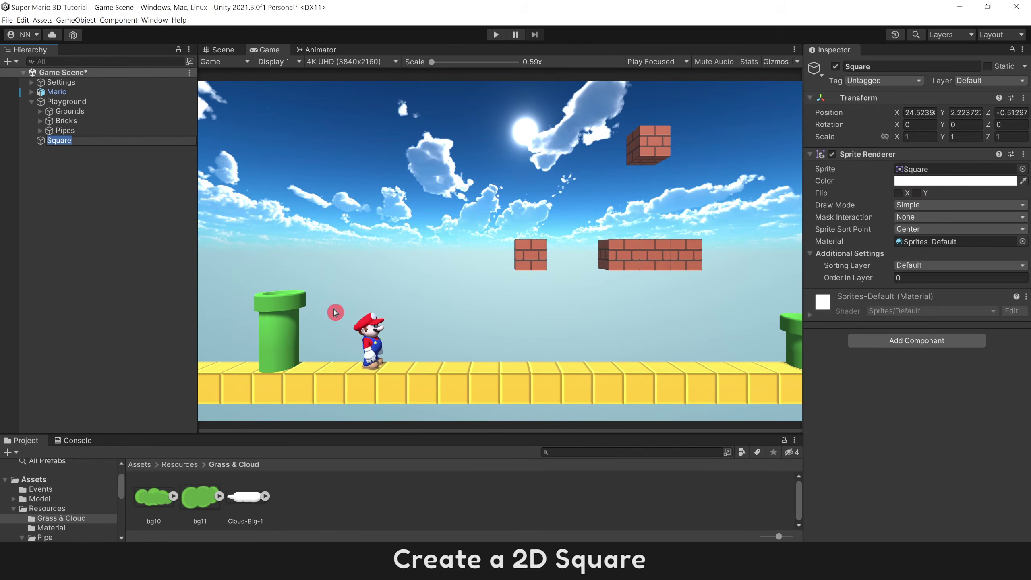
pyautogui.click(224, 49)
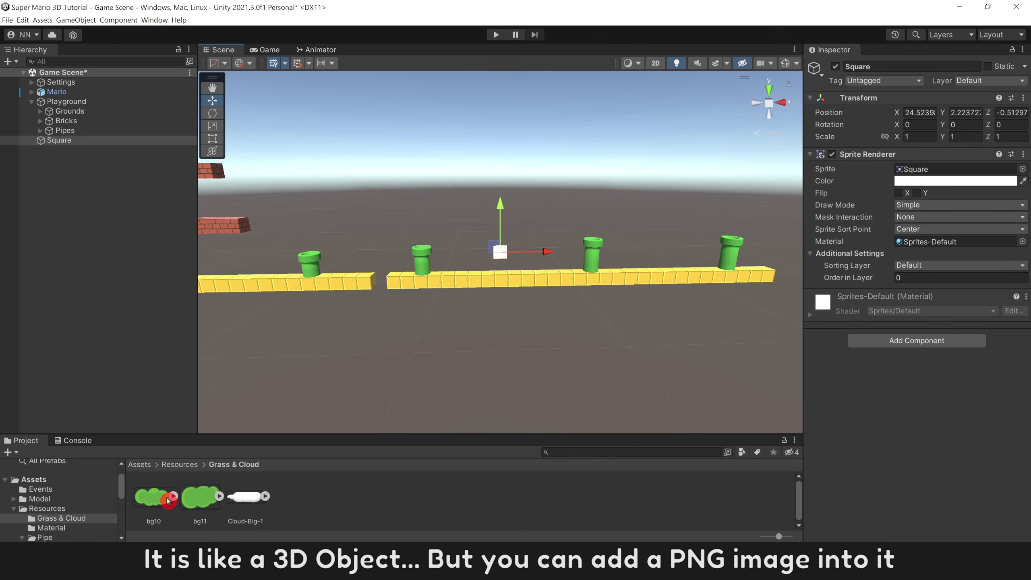
pyautogui.moveTo(153, 502); pyautogui.dragTo(912, 178)
# - Reset the Square's transform and place it just behind the ground at about Y 0.73, Z 0.52
pyautogui.scroll(3, 505, 266)
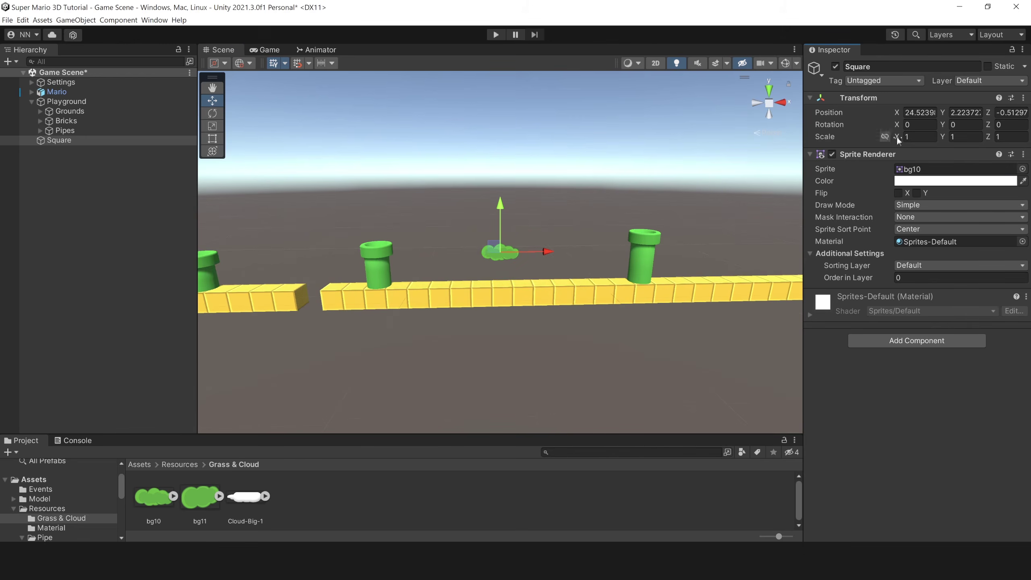
pyautogui.rightClick(917, 103)
pyautogui.click(938, 107)
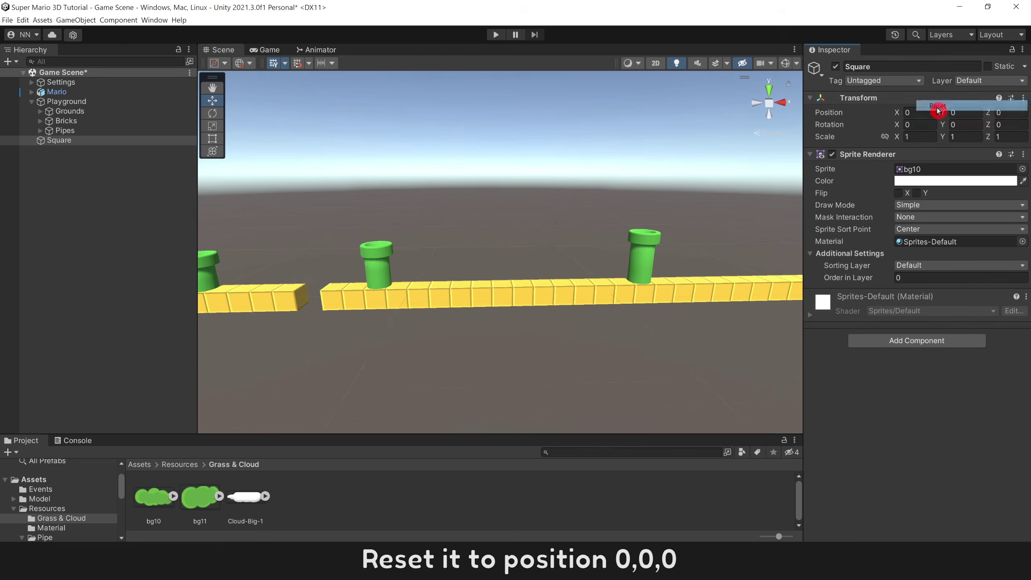
pyautogui.press('f')
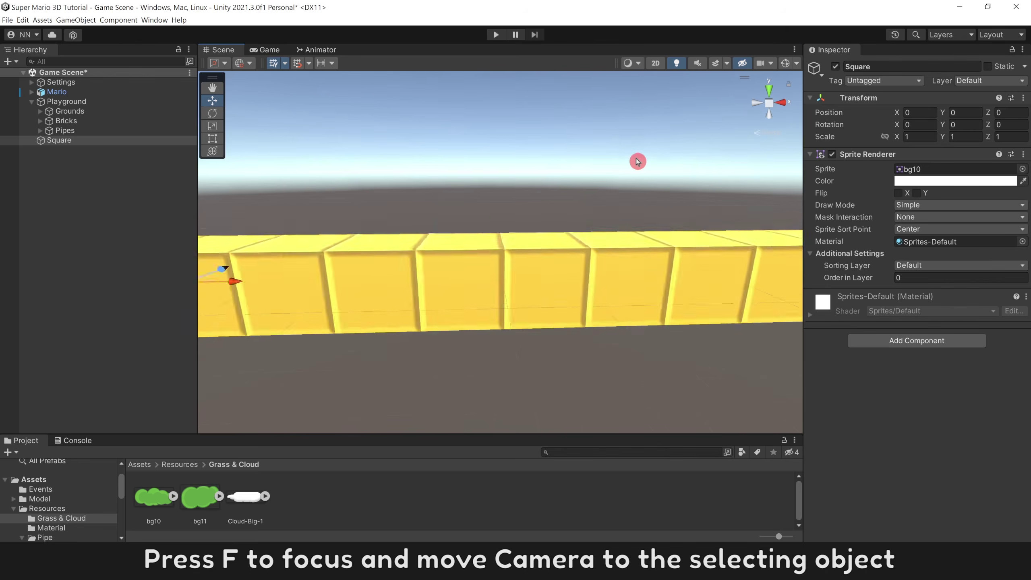
pyautogui.scroll(-5, 629, 165)
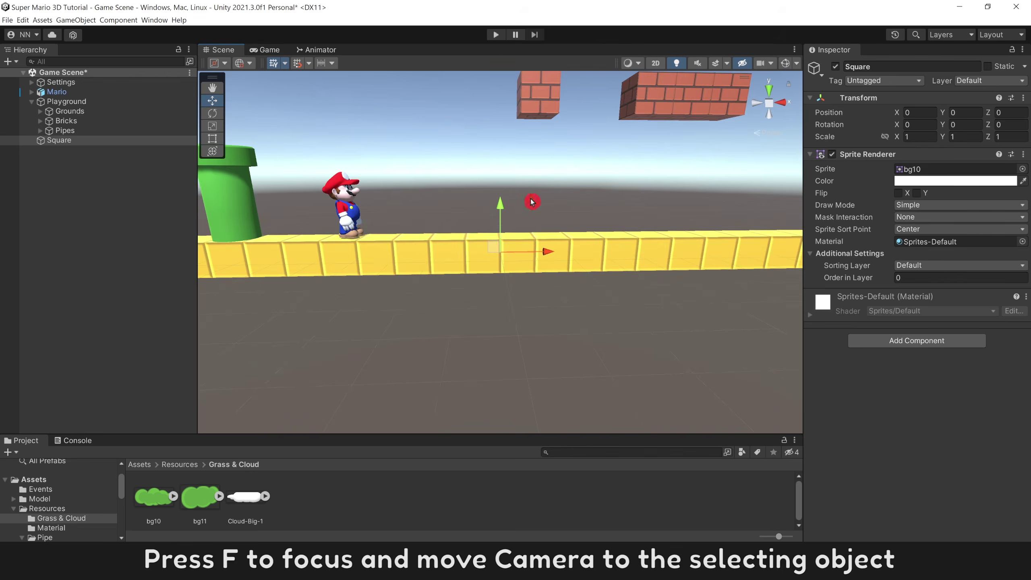
pyautogui.moveTo(502, 209); pyautogui.dragTo(504, 181)
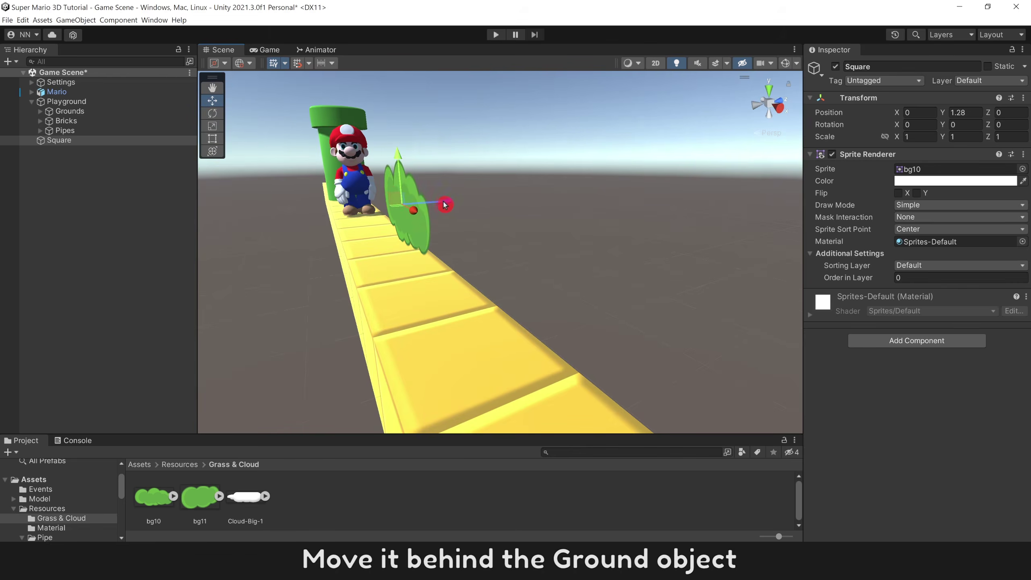
pyautogui.moveTo(445, 205)
pyautogui.mouseDown()
pyautogui.moveTo(483, 203)
pyautogui.moveTo(442, 173)
pyautogui.moveTo(430, 205)
pyautogui.moveTo(442, 205)
pyautogui.mouseUp()
pyautogui.moveTo(486, 244)
pyautogui.mouseDown()
pyautogui.moveTo(477, 280)
pyautogui.moveTo(495, 250)
pyautogui.mouseUp()
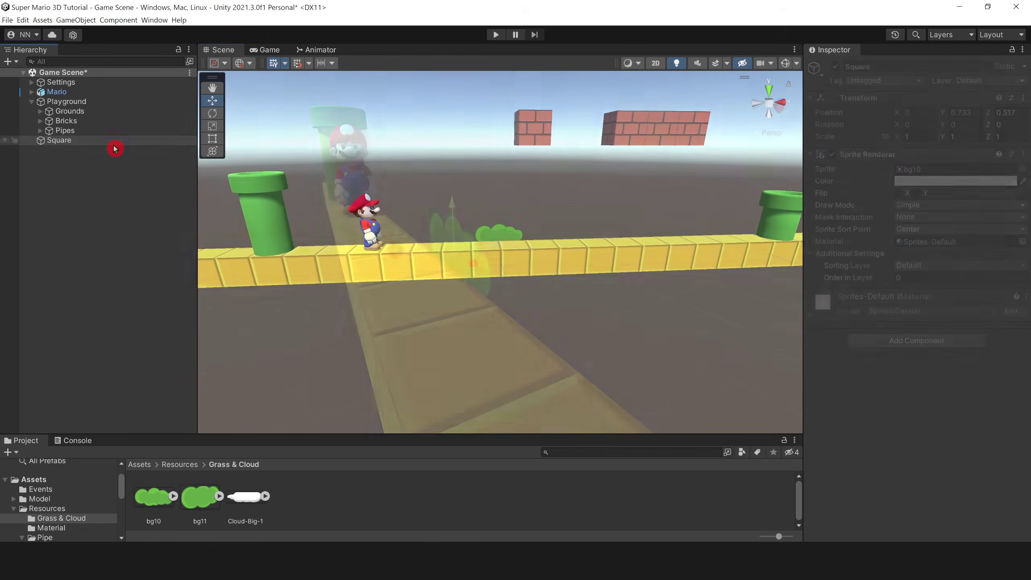
# - Rename the Square object as Grass1
pyautogui.click(115, 143)
pyautogui.write('Grass1')
pyautogui.press('Return')
# - Duplicate Grass1 and move the copy beside the original behind the ground, at about X -0.93, Y 0.53, Z 0.8
pyautogui.hotkey('ctrl', 'd')
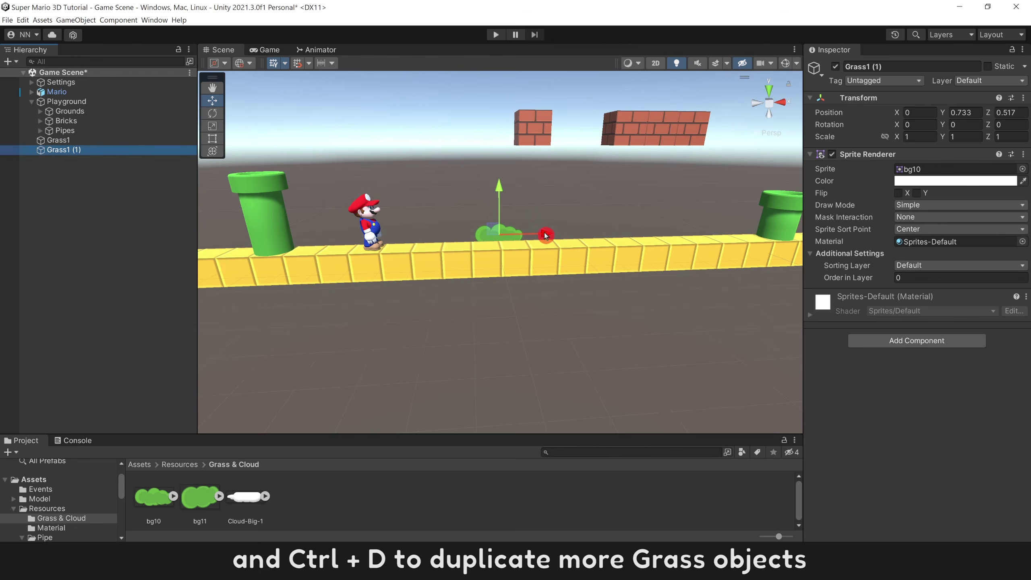
pyautogui.moveTo(549, 235); pyautogui.dragTo(473, 222)
pyautogui.press('d')
pyautogui.moveTo(473, 222); pyautogui.dragTo(409, 226, button='right')
pyautogui.moveTo(488, 228); pyautogui.dragTo(601, 222)
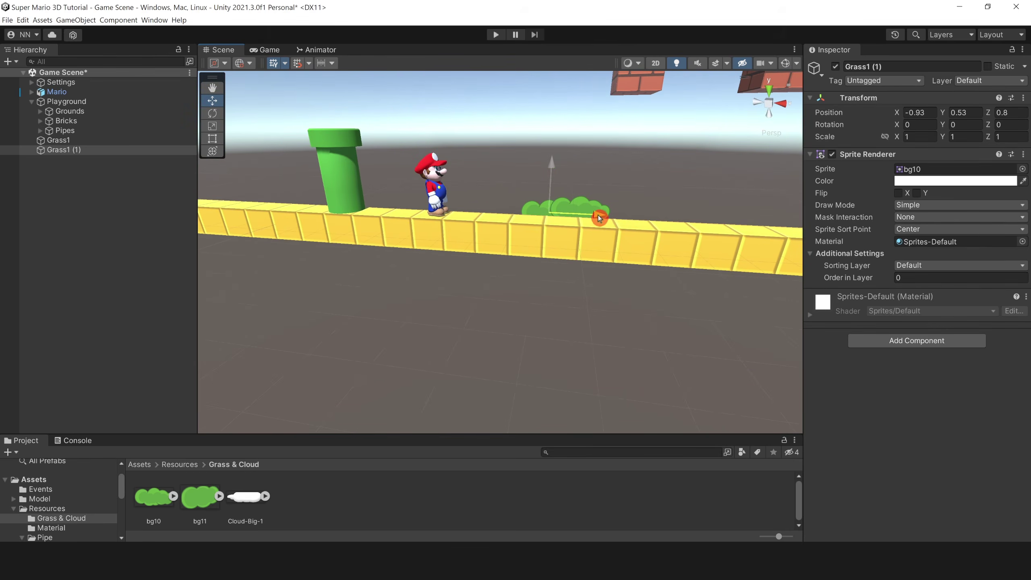
# - Make Grass1 (1) a child of Grass1 and collapse the Grass1 group
pyautogui.moveTo(80, 150); pyautogui.dragTo(96, 141)
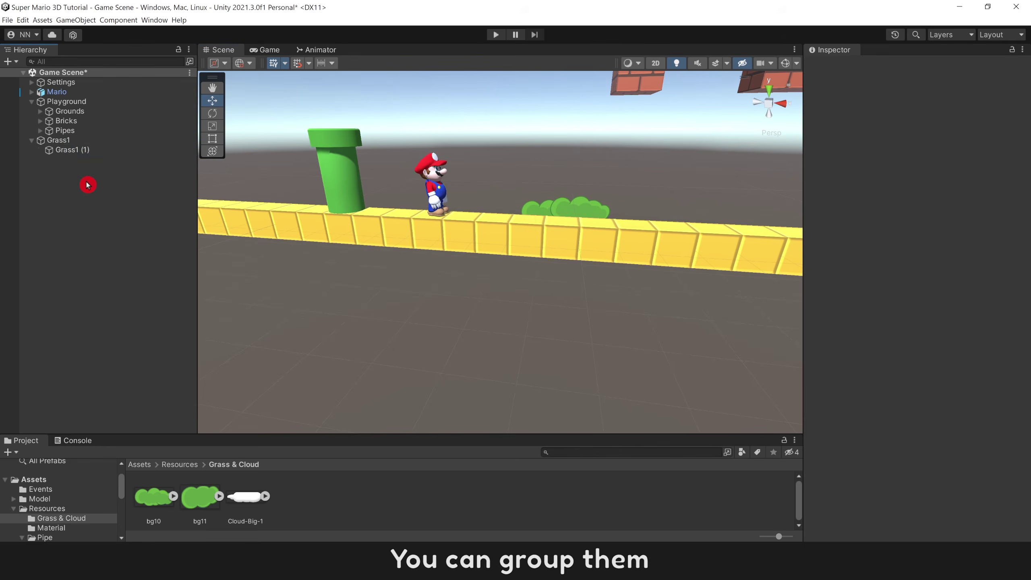
pyautogui.click(32, 140)
pyautogui.doubleClick(57, 140)
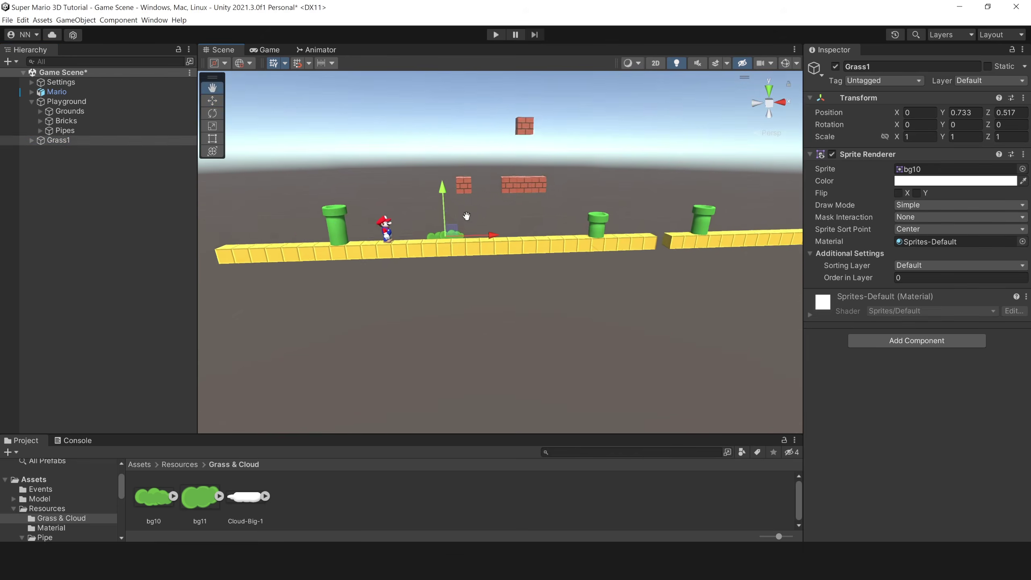
# - Duplicate the Grass1 group several times and spread the copies along the back of the ground across the level
pyautogui.moveTo(466, 217); pyautogui.dragTo(485, 200, button='middle')
pyautogui.hotkey('ctrl', 'd')
pyautogui.moveTo(524, 224); pyautogui.dragTo(695, 221)
pyautogui.hotkey('ctrl', 'd')
pyautogui.hotkey('ctrl', 'd')
pyautogui.hotkey('ctrl', 'd')
pyautogui.moveTo(694, 221); pyautogui.dragTo(483, 237, button='middle')
pyautogui.hotkey('ctrl', 'd')
pyautogui.moveTo(386, 220); pyautogui.dragTo(463, 218)
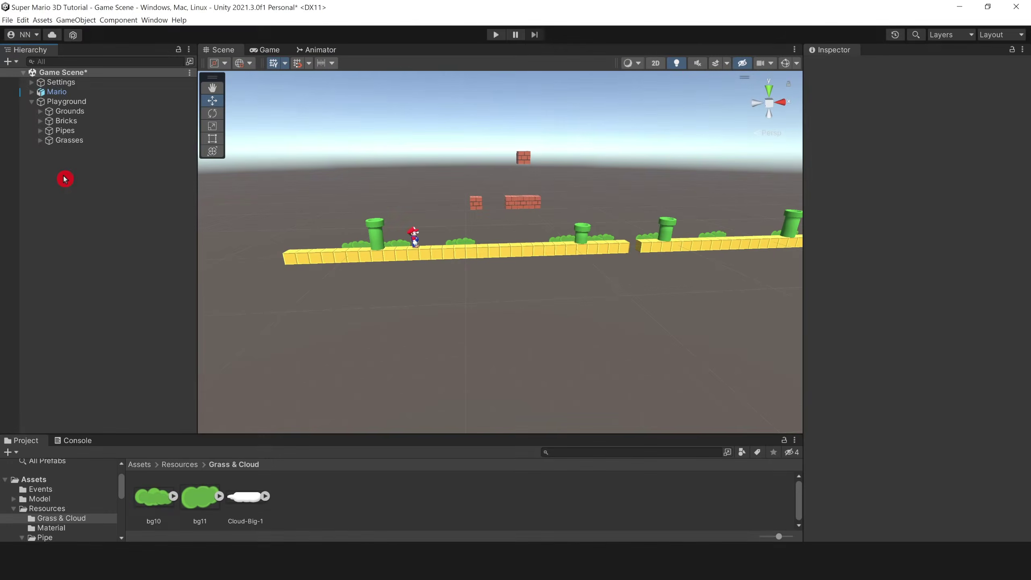
# - Create another 2D Square sprite, raise it above the ground to about Y 5.1, and name it Cloud
pyautogui.rightClick(64, 179)
pyautogui.moveTo(150, 293)
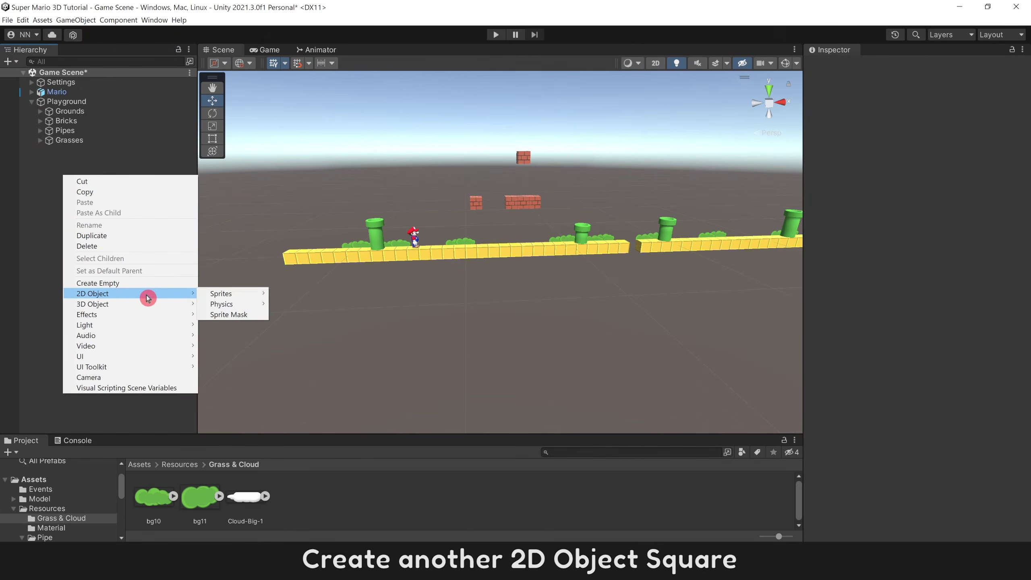
pyautogui.moveTo(223, 295)
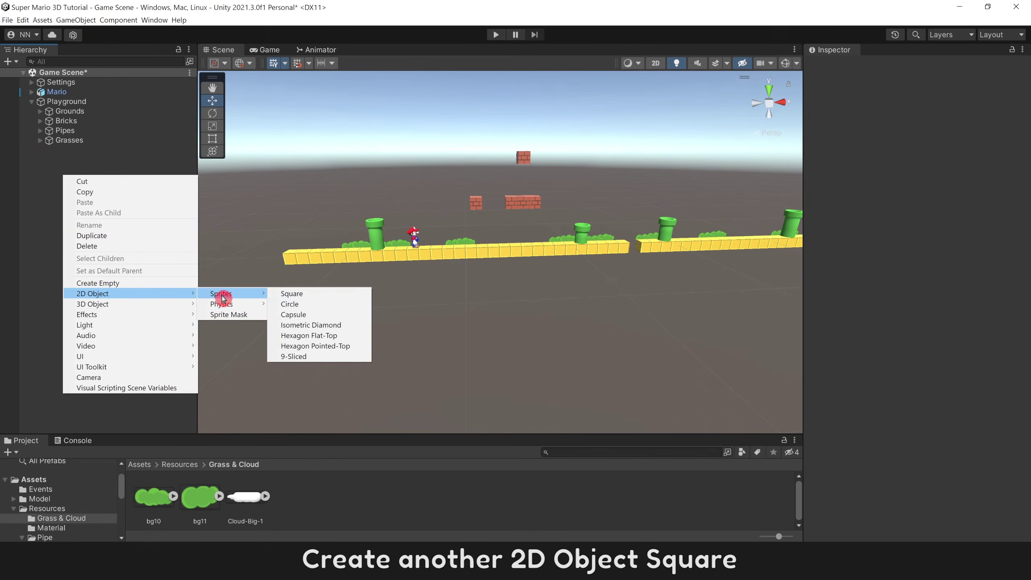
pyautogui.click(293, 295)
pyautogui.moveTo(502, 209); pyautogui.dragTo(500, 132)
pyautogui.click(95, 151)
pyautogui.write('Cloud')
pyautogui.press('Return')
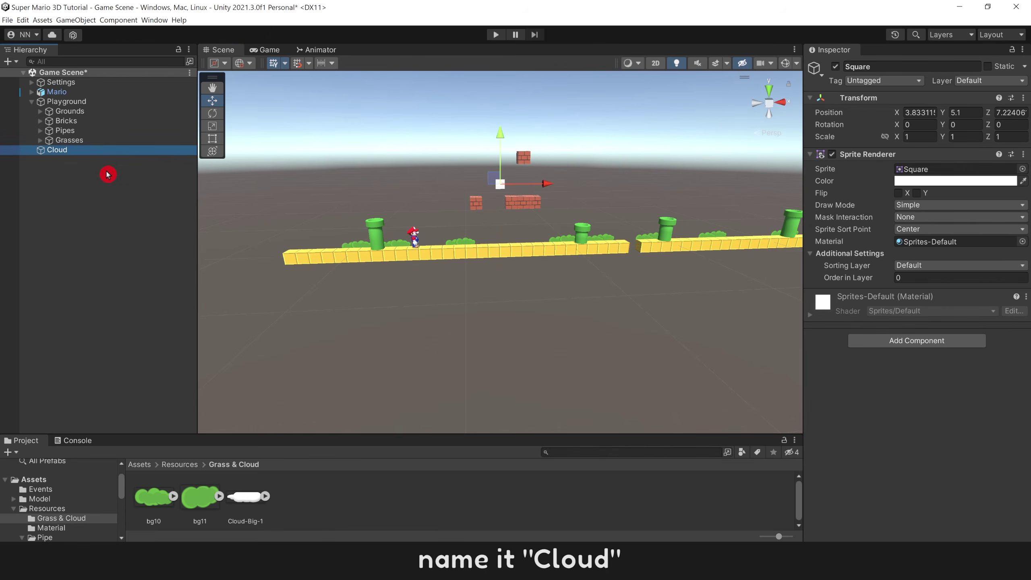
# - Assign Cloud-Big-1 as the Cloud's sprite and move it behind the ground to about X -2.14, Y 1.9, Z 2.74
pyautogui.moveTo(246, 497); pyautogui.dragTo(914, 168)
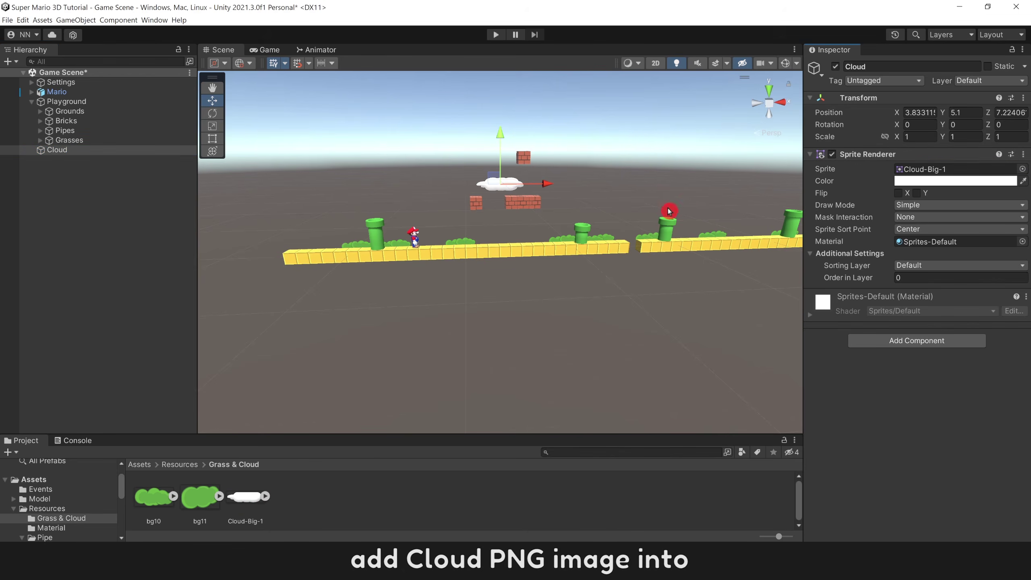
pyautogui.keyDown('alt'); pyautogui.moveTo(669, 211); pyautogui.dragTo(469, 168); pyautogui.keyUp('alt')
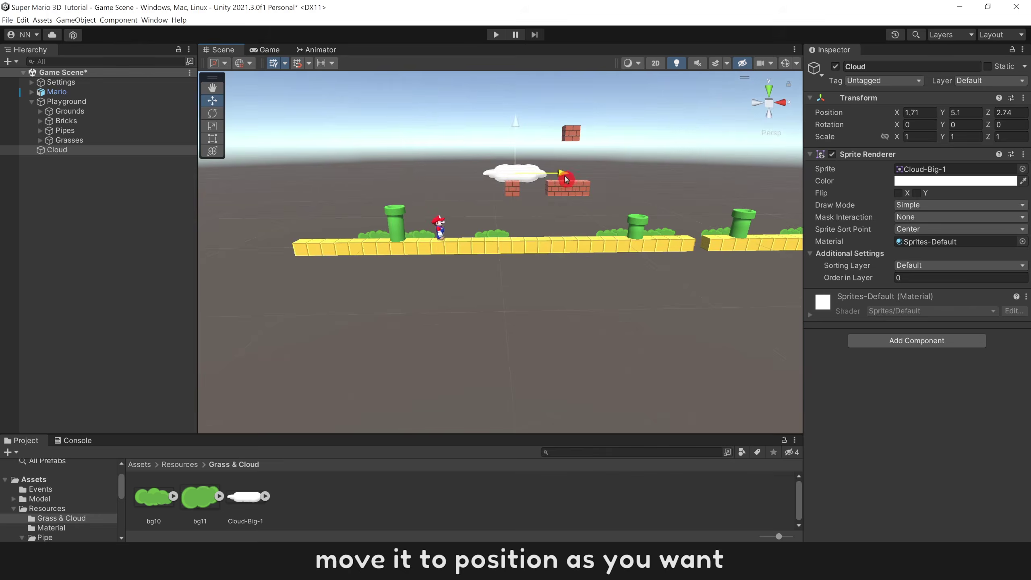
pyautogui.moveTo(569, 208); pyautogui.dragTo(524, 207)
pyautogui.scroll(2, 524, 207)
pyautogui.moveTo(467, 132); pyautogui.dragTo(469, 158)
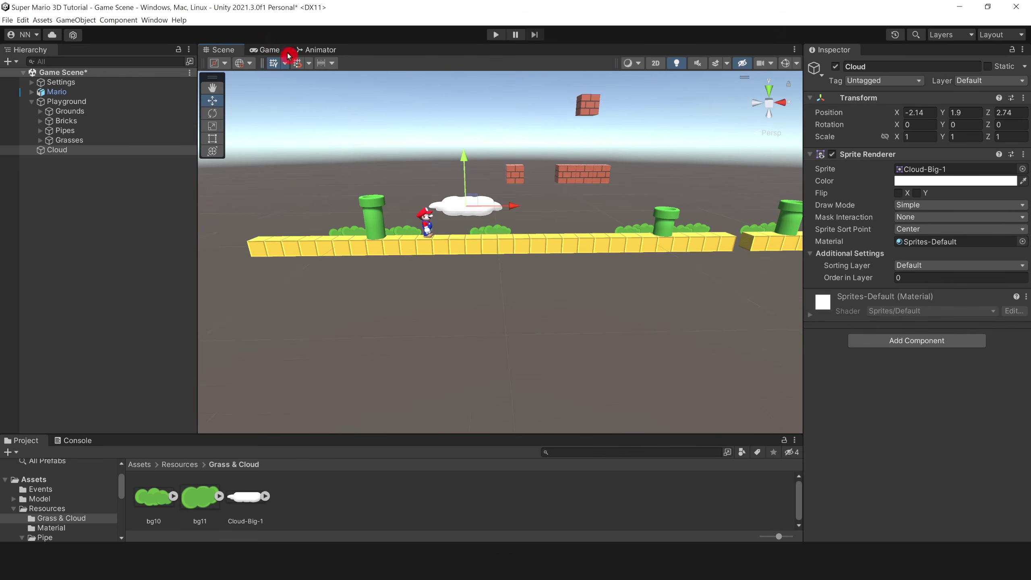
# - In the game view, duplicate the Cloud and move the copy to about X -10.48, Y 3.96
pyautogui.click(268, 50)
pyautogui.hotkey('ctrl', 'd')
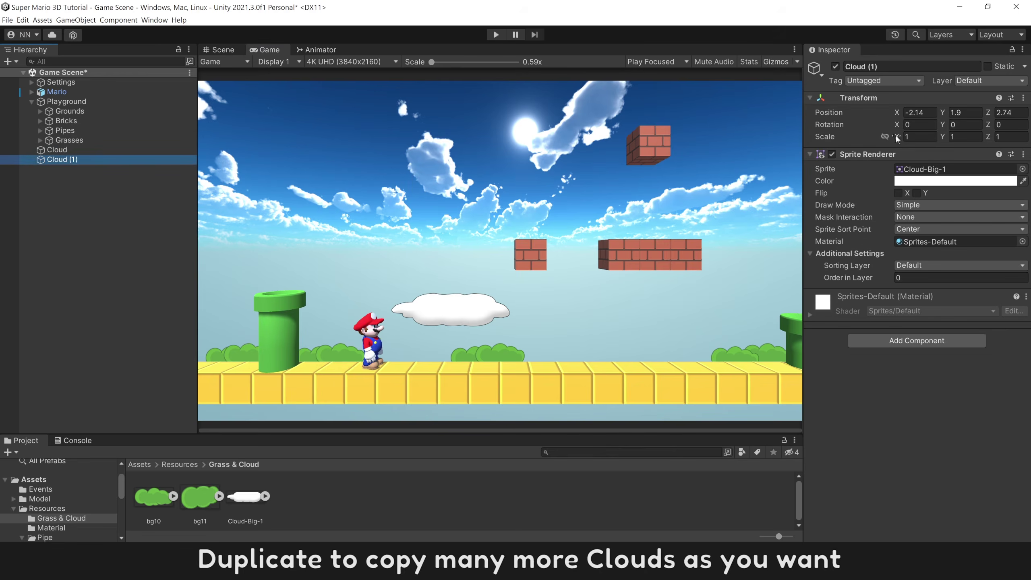
pyautogui.moveTo(899, 114); pyautogui.dragTo(728, 128)
pyautogui.moveTo(943, 114); pyautogui.dragTo(974, 110)
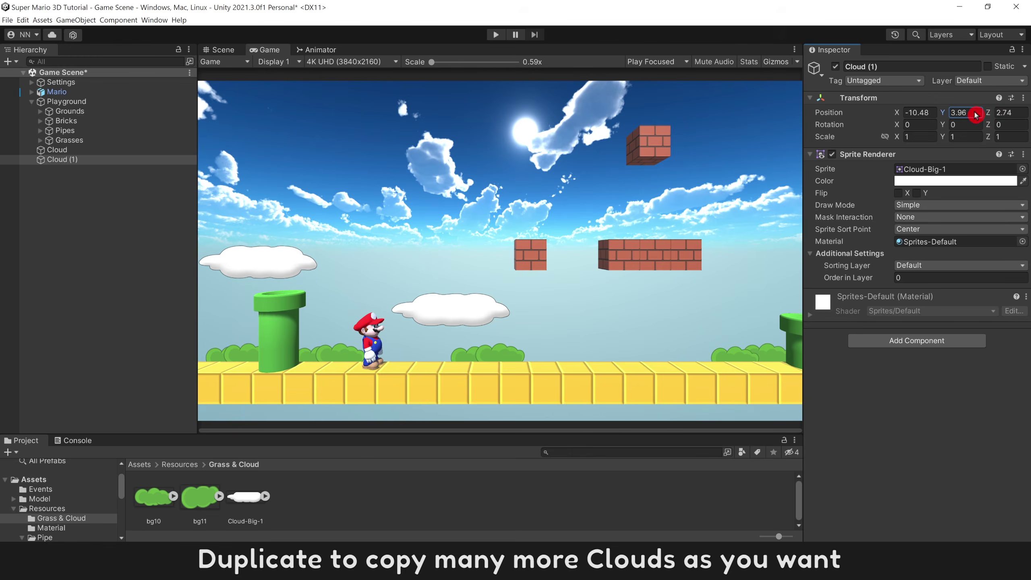
# - Add two more cloud copies, one beyond the brick row and one before the level's start at about X -25.63, Y 1.9
pyautogui.hotkey('ctrl', 'd')
pyautogui.moveTo(900, 114); pyautogui.dragTo(203, 131)
pyautogui.moveTo(502, 218); pyautogui.dragTo(351, 218)
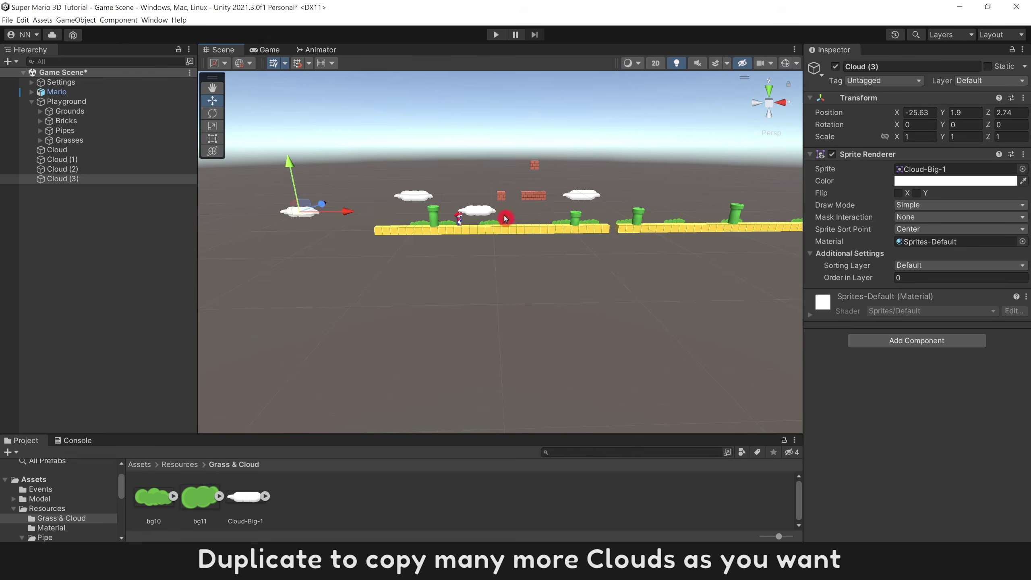
# - Duplicate the existing clouds repeatedly and move the copies along X to fill the rest of the level
pyautogui.click(481, 211)
pyautogui.hotkey('ctrl', 'd')
pyautogui.moveTo(521, 212); pyautogui.dragTo(706, 213)
pyautogui.moveTo(691, 230); pyautogui.dragTo(573, 236, button='middle')
pyautogui.click(470, 207)
pyautogui.hotkey('ctrl', 'd')
pyautogui.moveTo(533, 215); pyautogui.dragTo(645, 215)
pyautogui.click(425, 206)
pyautogui.hotkey('ctrl', 'd')
pyautogui.moveTo(447, 208); pyautogui.dragTo(725, 207)
pyautogui.hotkey('ctrl', 'd')
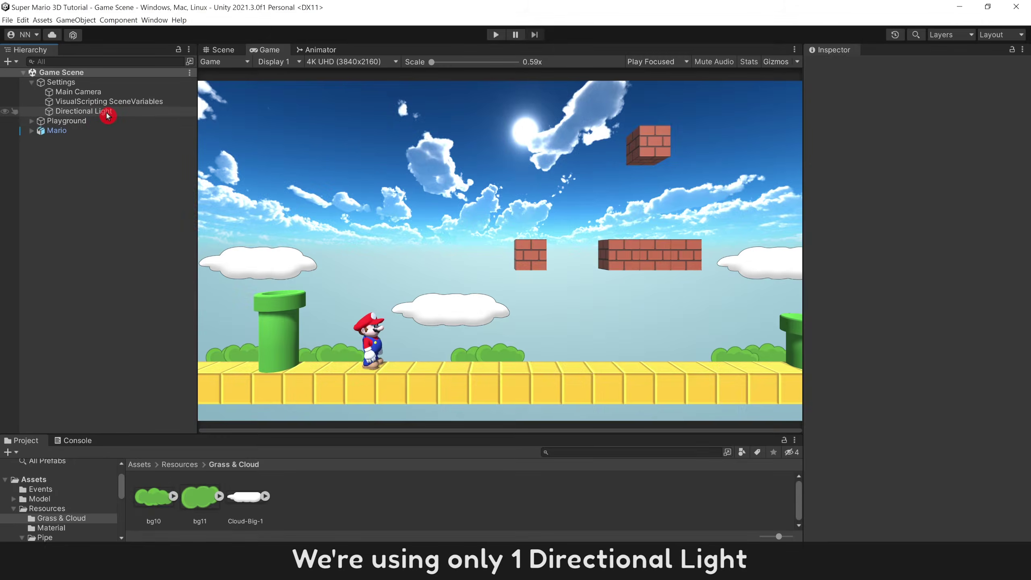
# - Rotate the Directional Light to about 126.96 on Y so the shadows fall toward the front
pyautogui.click(106, 112)
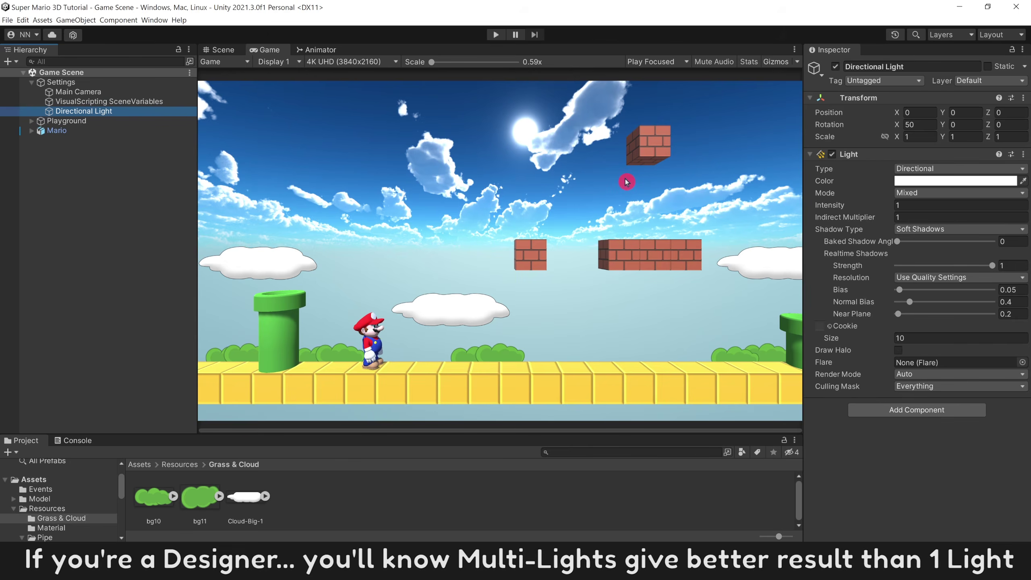
pyautogui.click(112, 190)
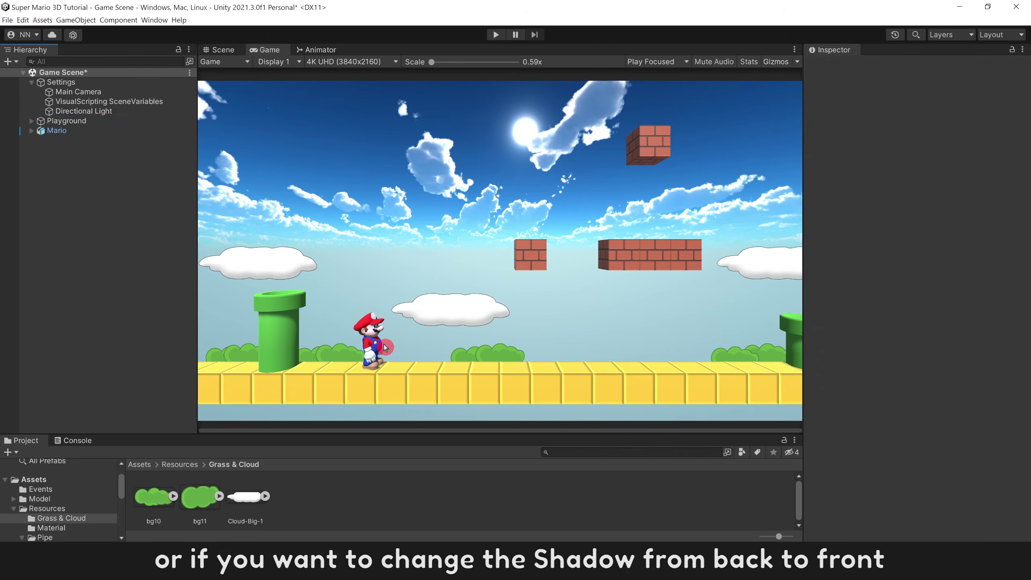
pyautogui.click(138, 112)
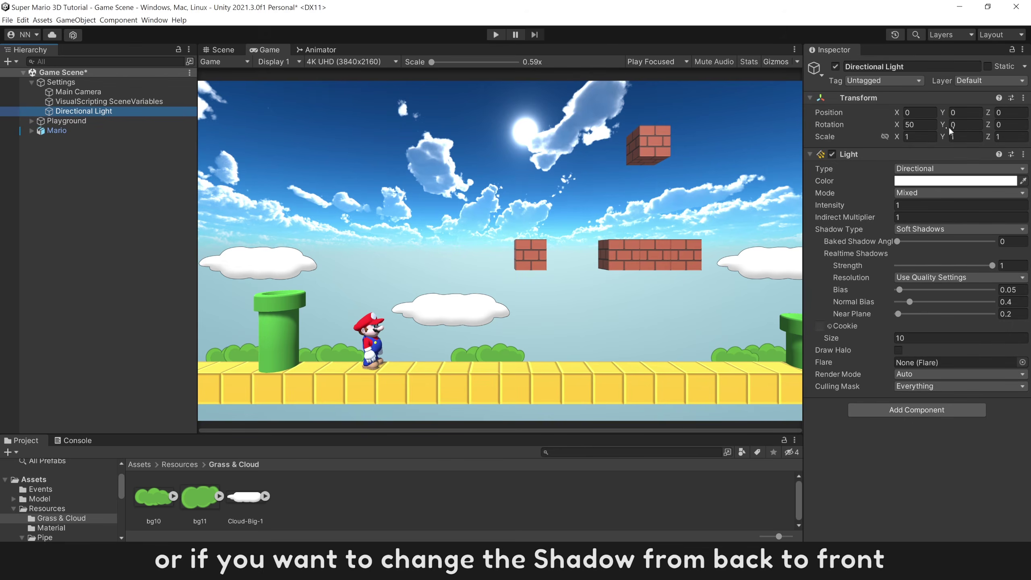
pyautogui.moveTo(944, 128); pyautogui.dragTo(408, 353)
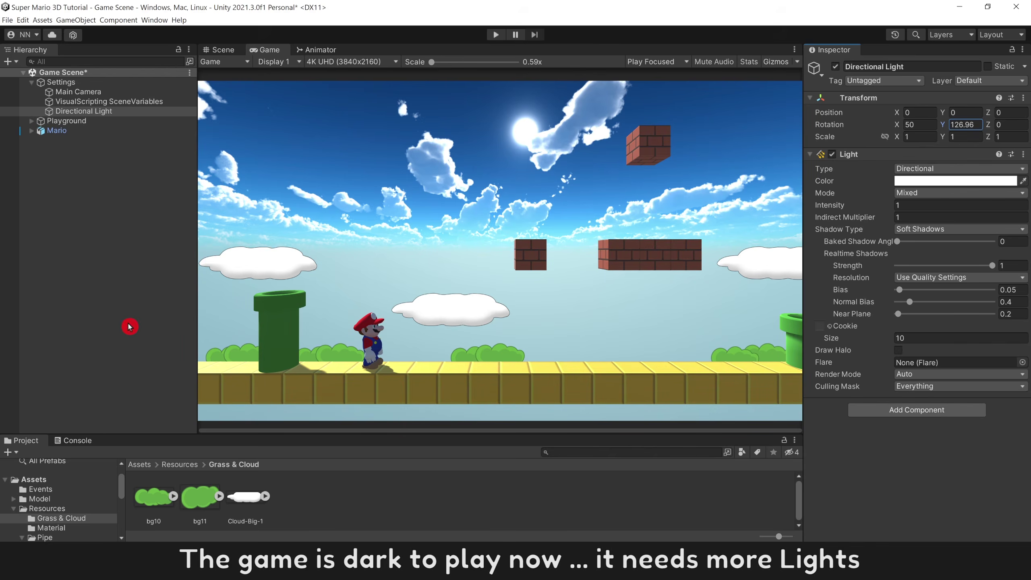
# - Duplicate the Directional Light and rename the copy Directional Light Extra
pyautogui.click(119, 179)
pyautogui.click(104, 112)
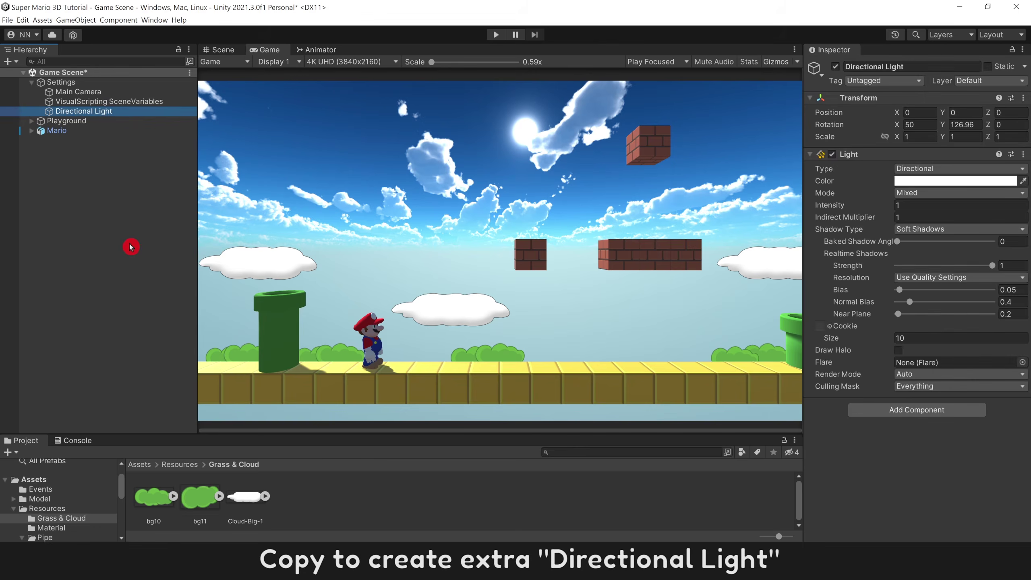
pyautogui.hotkey('ctrl', 'd')
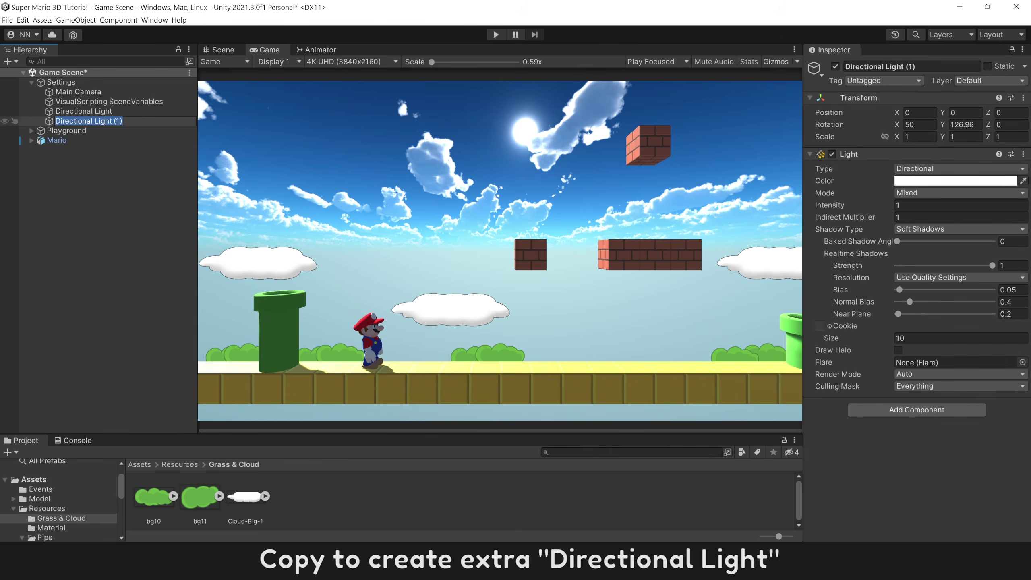
pyautogui.moveTo(113, 121); pyautogui.dragTo(145, 181)
pyautogui.write('Extra')
pyautogui.press('Return')
# - Configure Directional Light Extra as a fill light with No Shadows, a Y rotation of about -9.9 and an intensity of 0.85
pyautogui.click(914, 229)
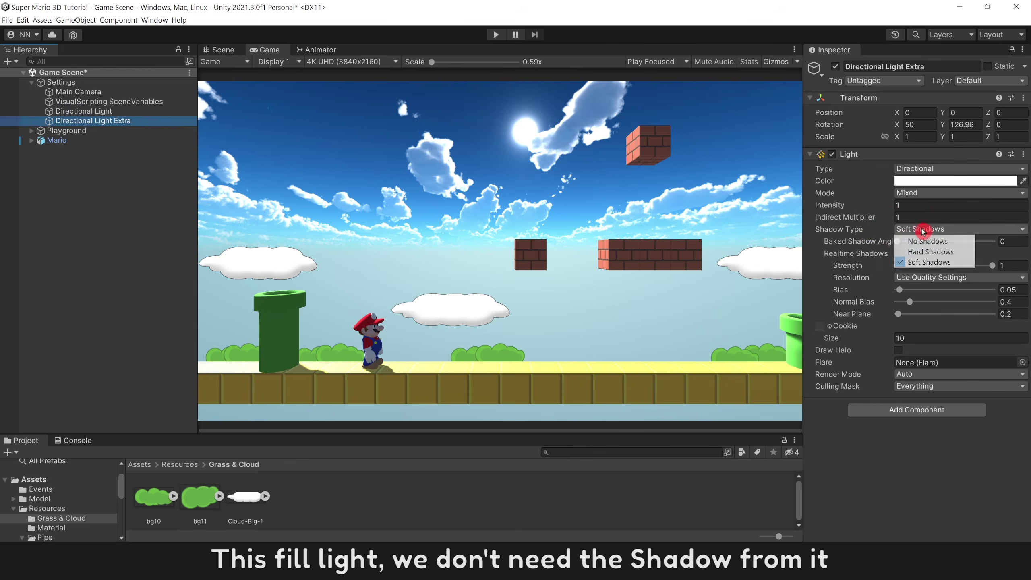
pyautogui.click(928, 242)
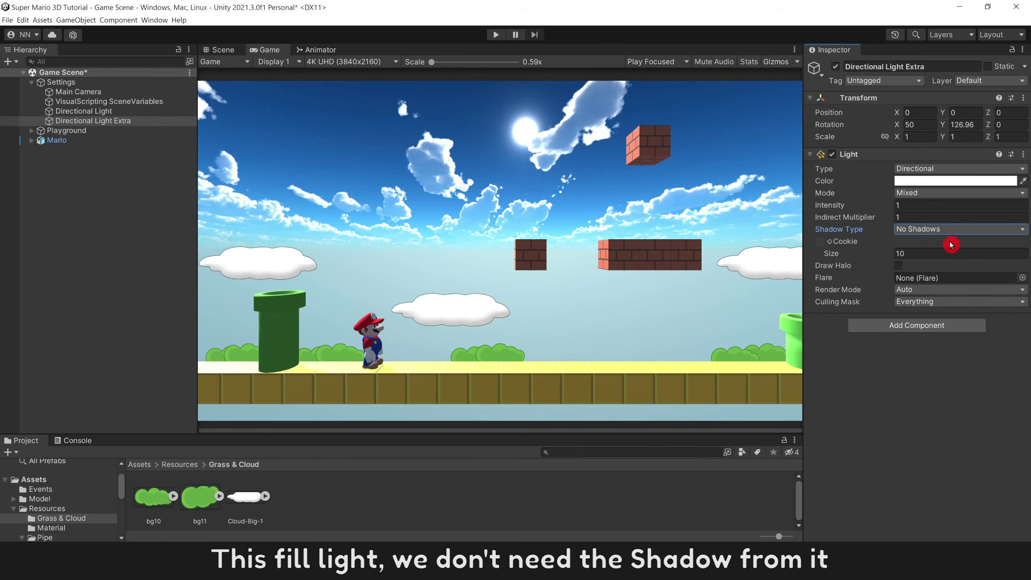
pyautogui.moveTo(941, 126); pyautogui.dragTo(692, 146)
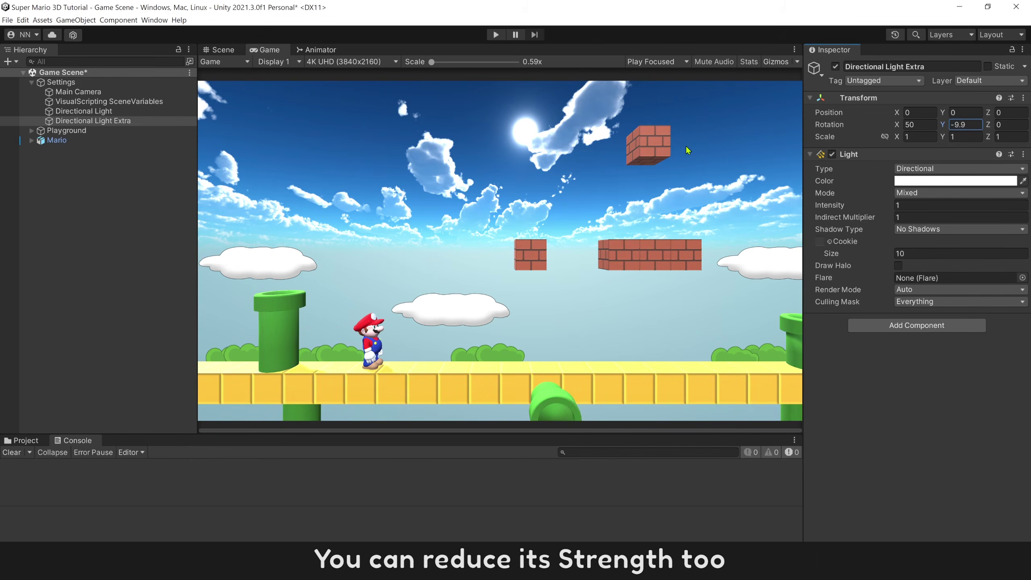
pyautogui.click(922, 205)
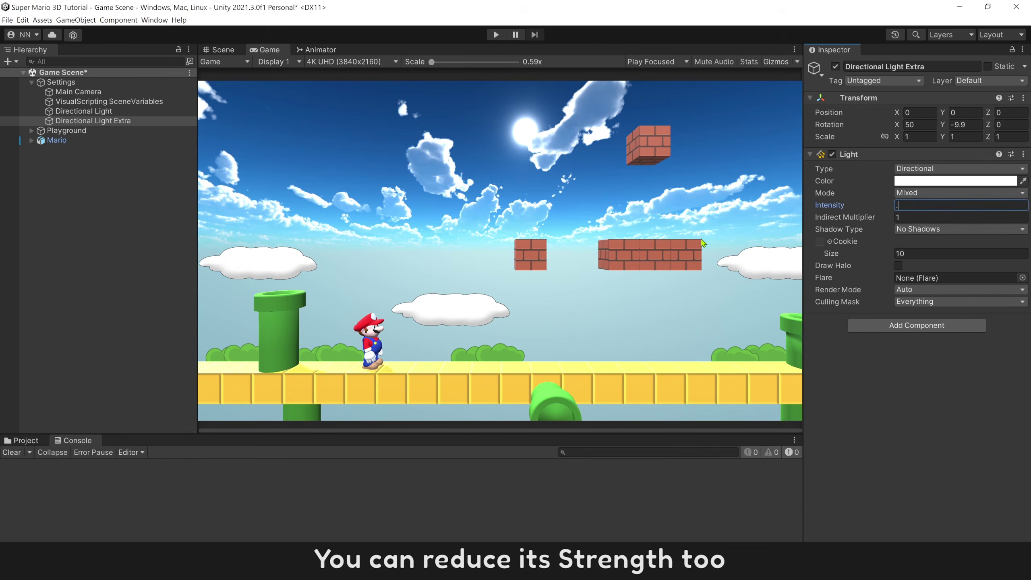
pyautogui.write('.85')
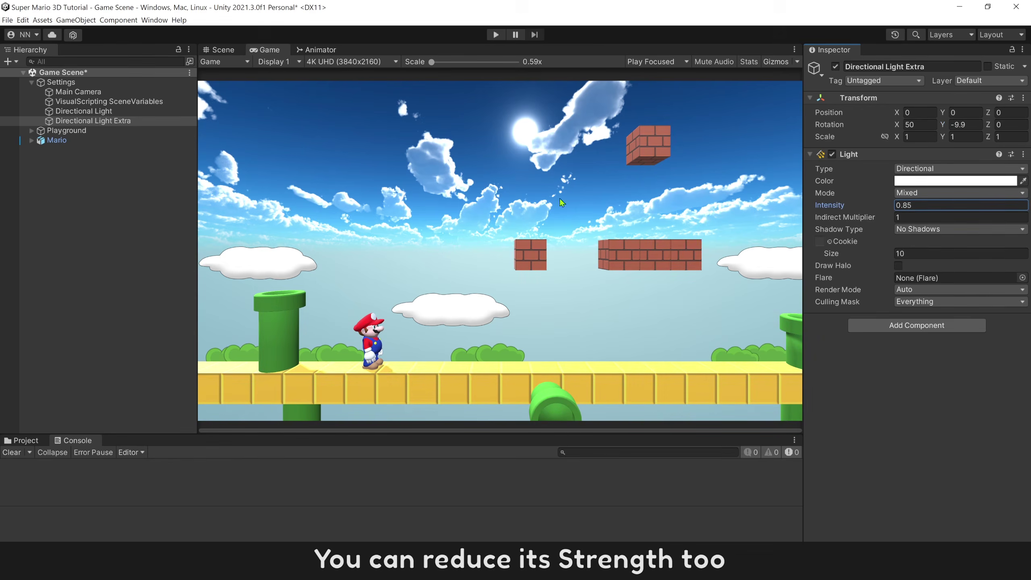